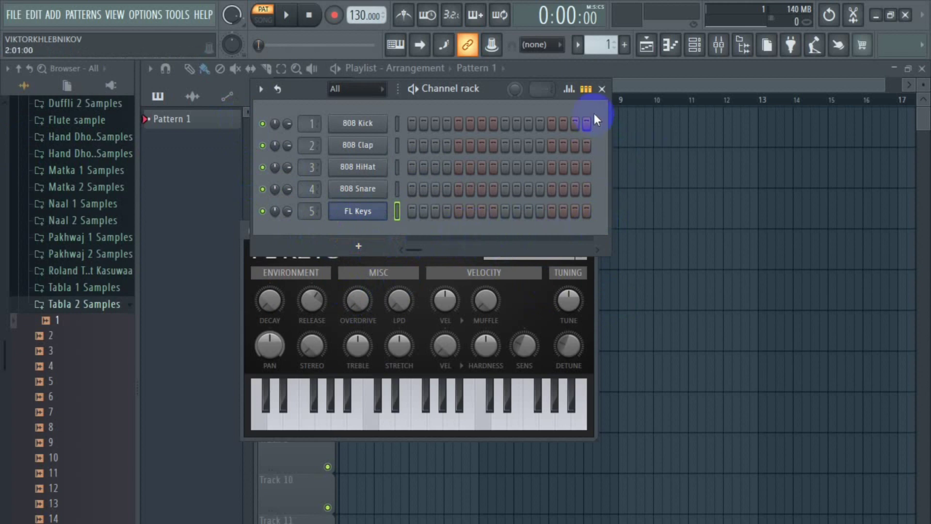
# Step: Open the FL Keys channel's piano roll and bring the C5 octave into view
pyautogui.rightClick(359, 214)
pyautogui.click(419, 213)
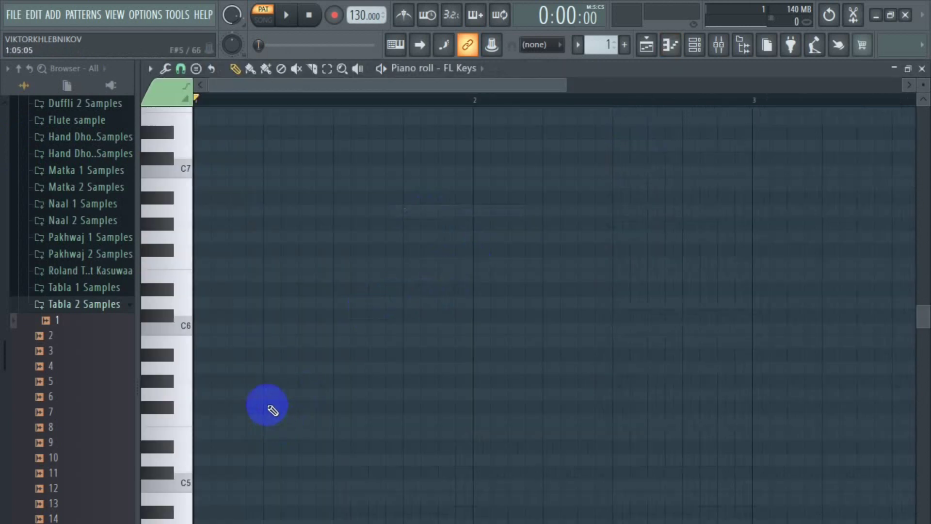
pyautogui.scroll(-3, 258, 401)
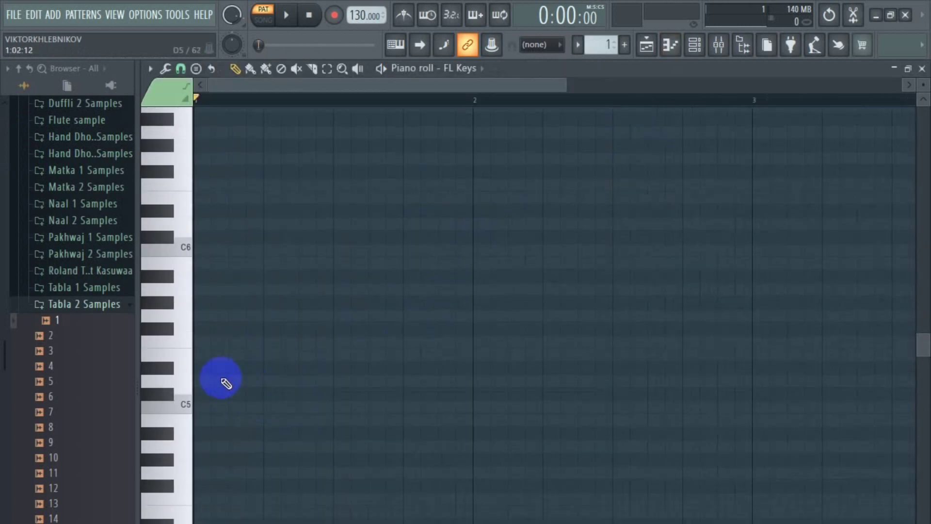
pyautogui.click(209, 408)
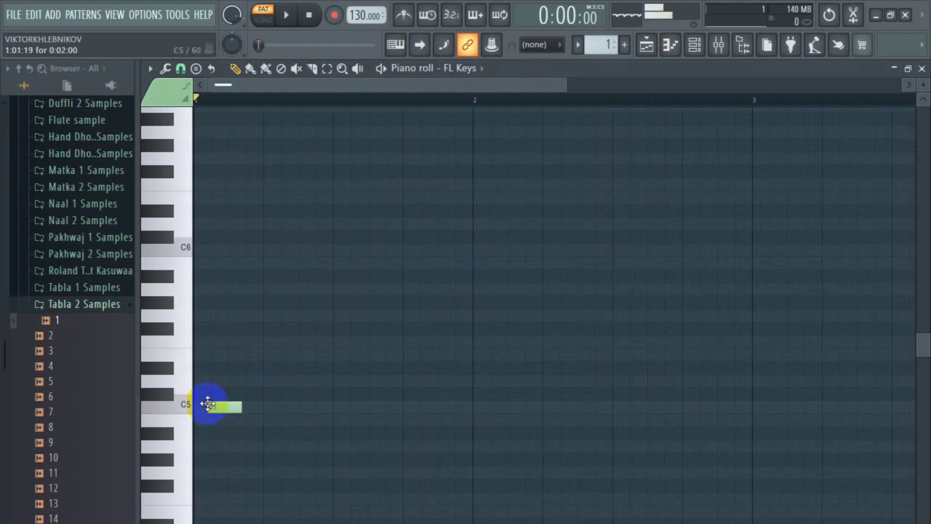
pyautogui.click(218, 407)
pyautogui.rightClick(227, 408)
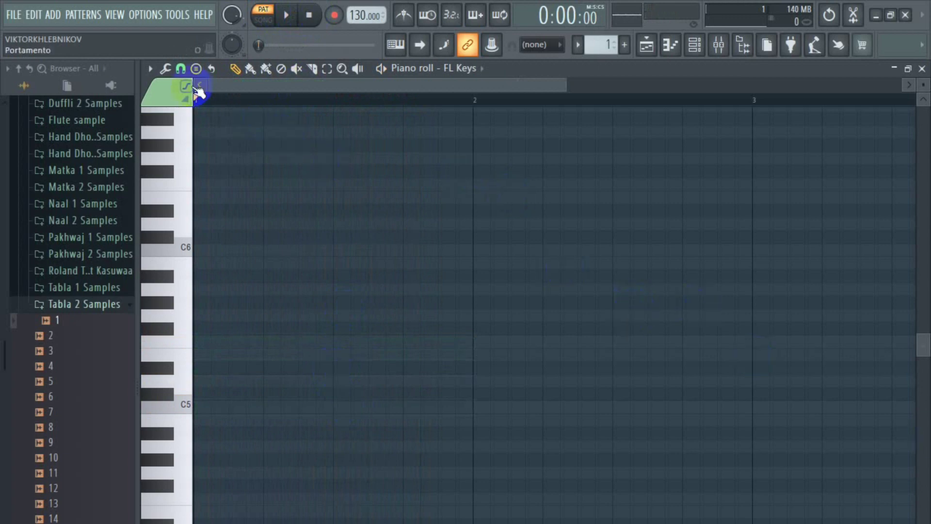
# Step: Stamp a one-bar Diminished chord rooted on C5 and align it to the start of bar 1
pyautogui.click(196, 69)
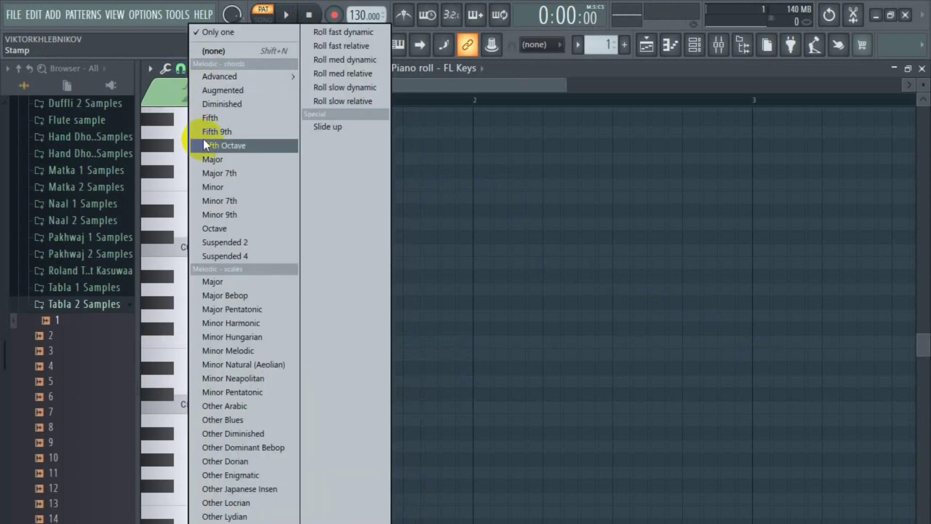
pyautogui.click(221, 102)
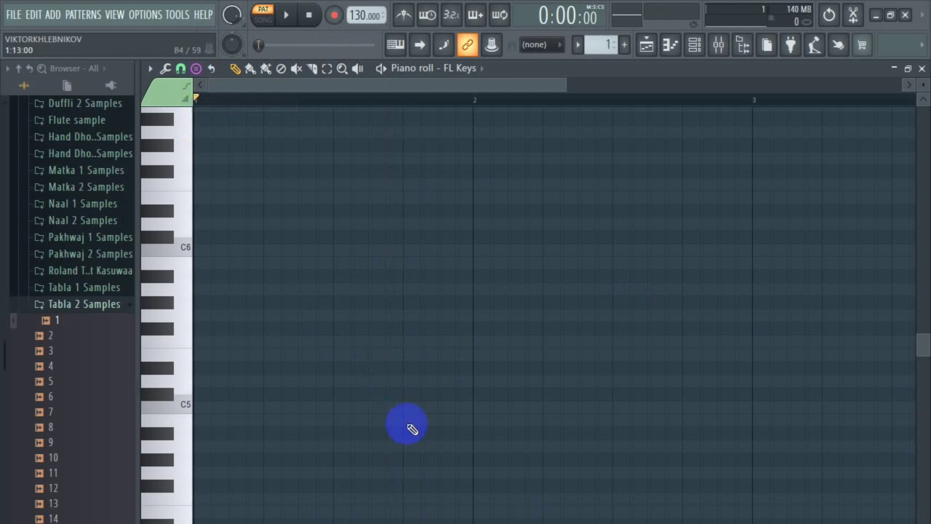
pyautogui.click(208, 407)
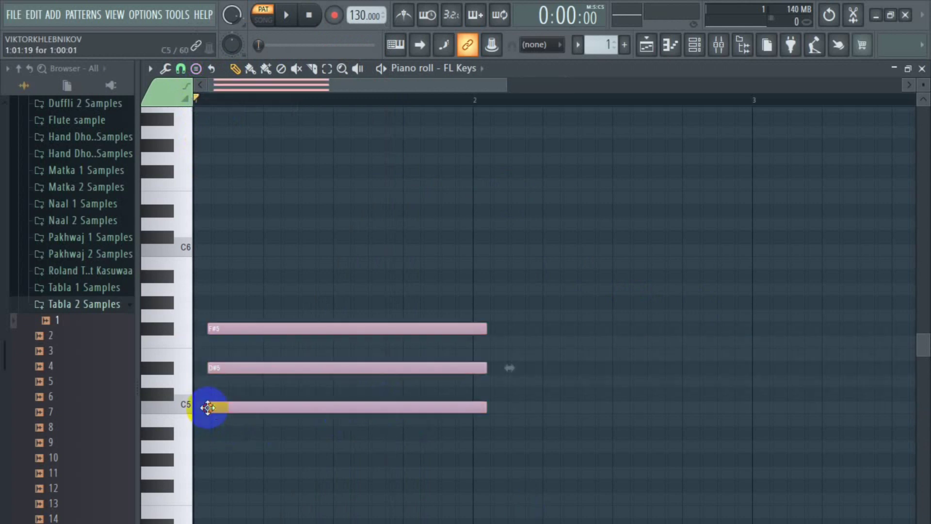
pyautogui.moveTo(244, 409); pyautogui.dragTo(214, 406)
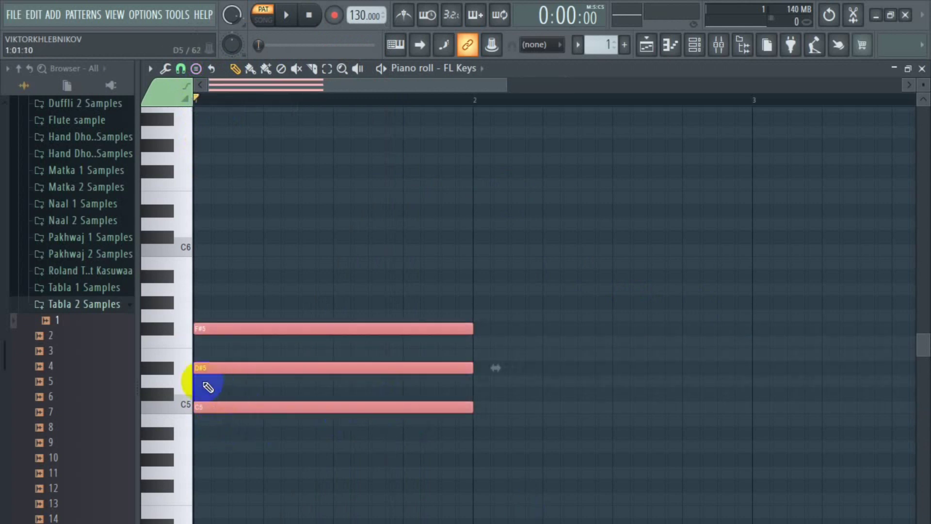
pyautogui.click(205, 373)
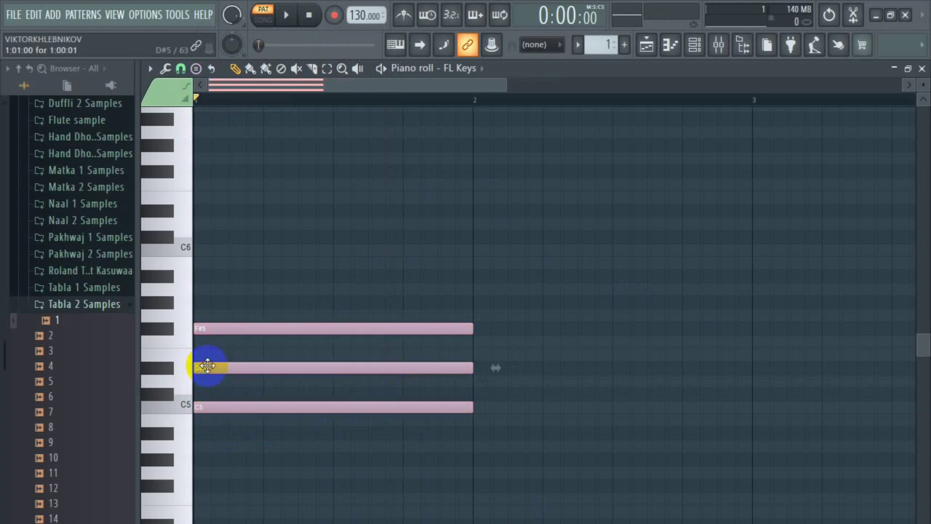
pyautogui.click(239, 394)
pyautogui.click(183, 318)
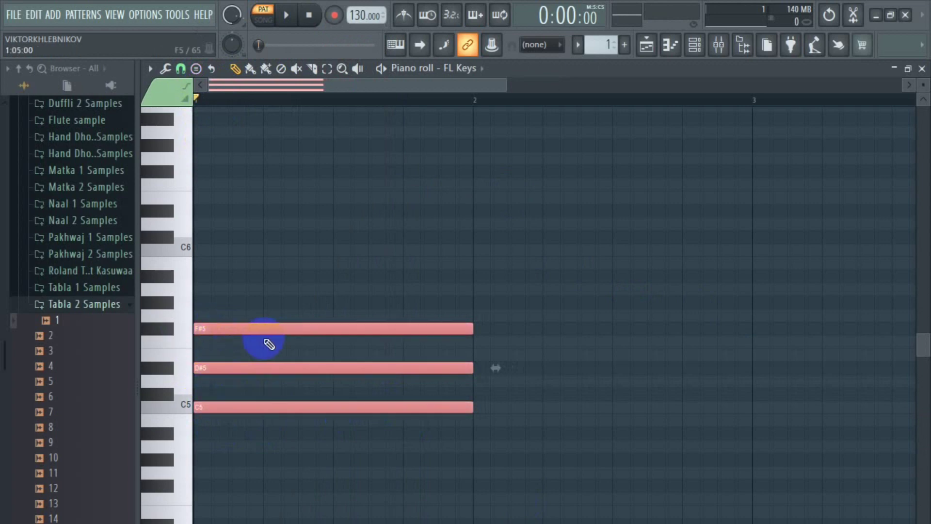
pyautogui.click(250, 332)
pyautogui.click(249, 347)
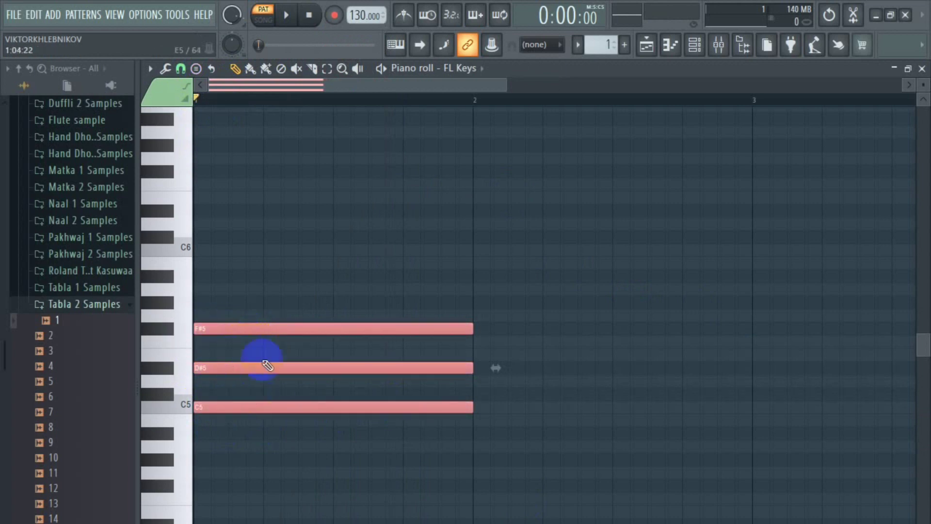
# Step: Audition the C5 diminished chord by playing the pattern from the start several times, and finish with playback stopped
pyautogui.click(286, 15)
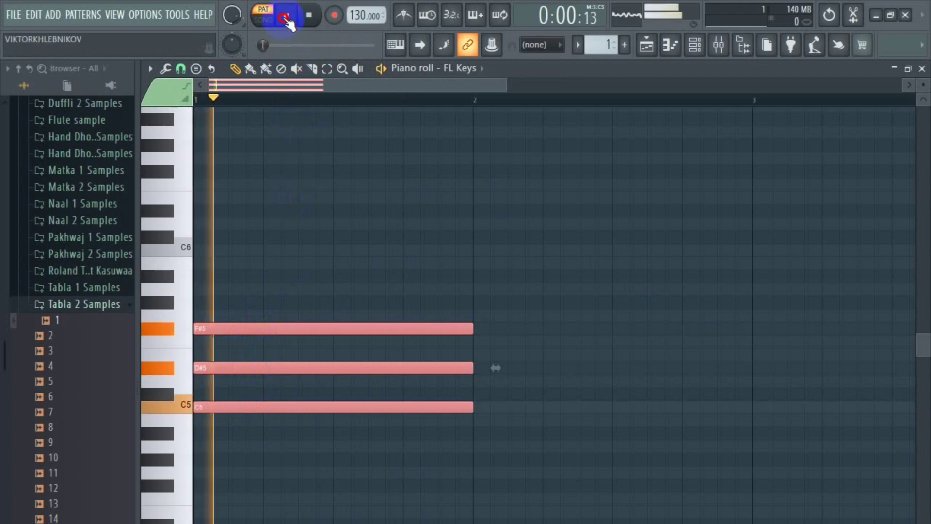
pyautogui.click(286, 16)
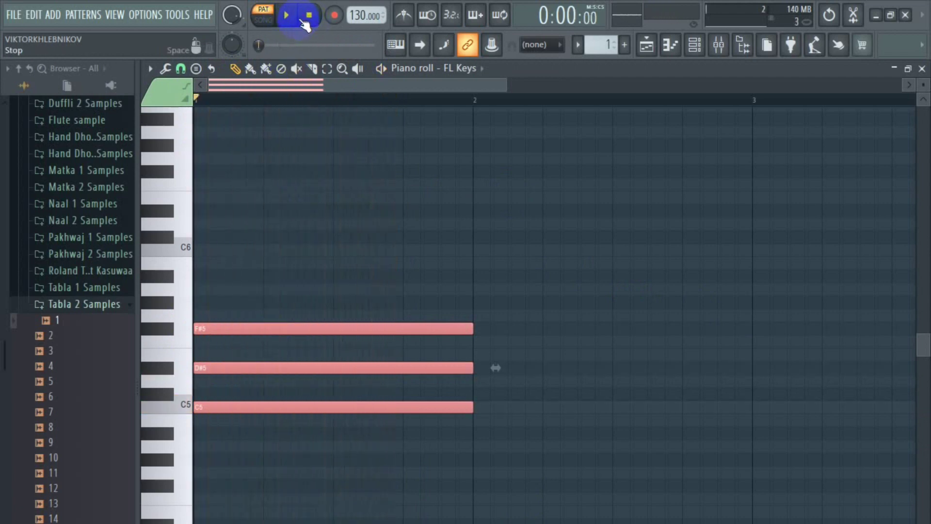
pyautogui.click(286, 16)
pyautogui.click(287, 16)
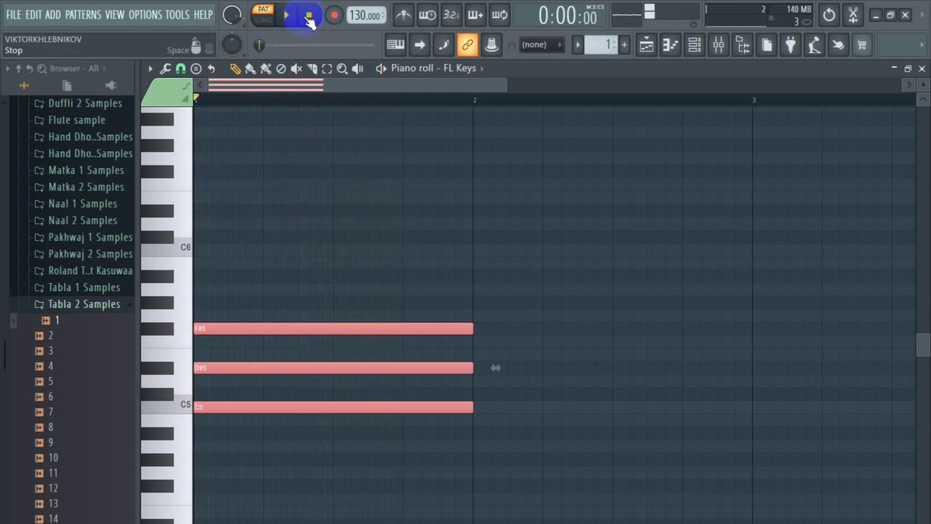
pyautogui.click(286, 20)
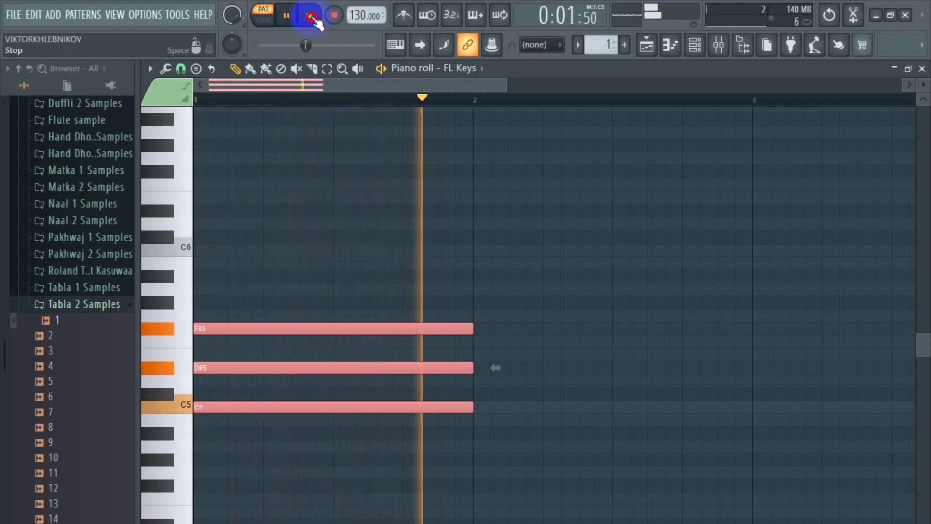
pyautogui.click(291, 25)
pyautogui.click(287, 18)
pyautogui.click(287, 18)
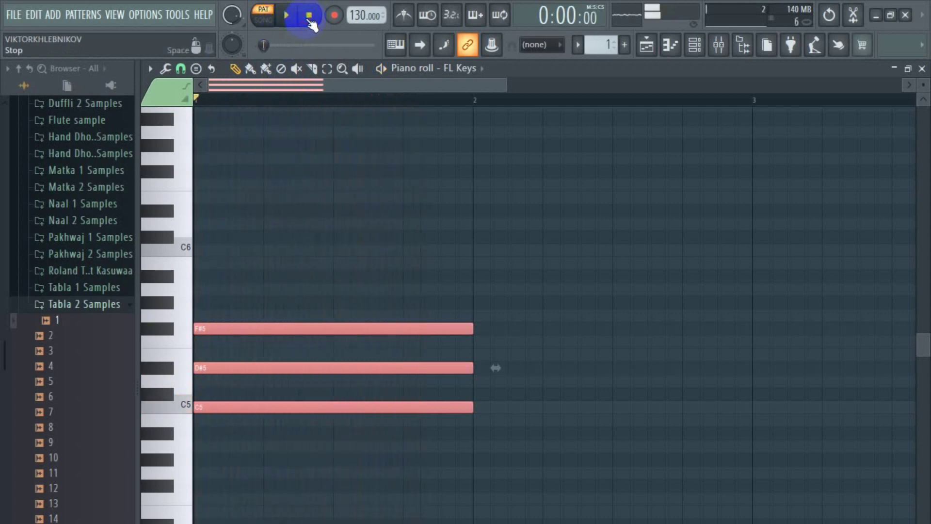
pyautogui.click(288, 18)
pyautogui.click(287, 19)
pyautogui.click(287, 18)
pyautogui.click(287, 19)
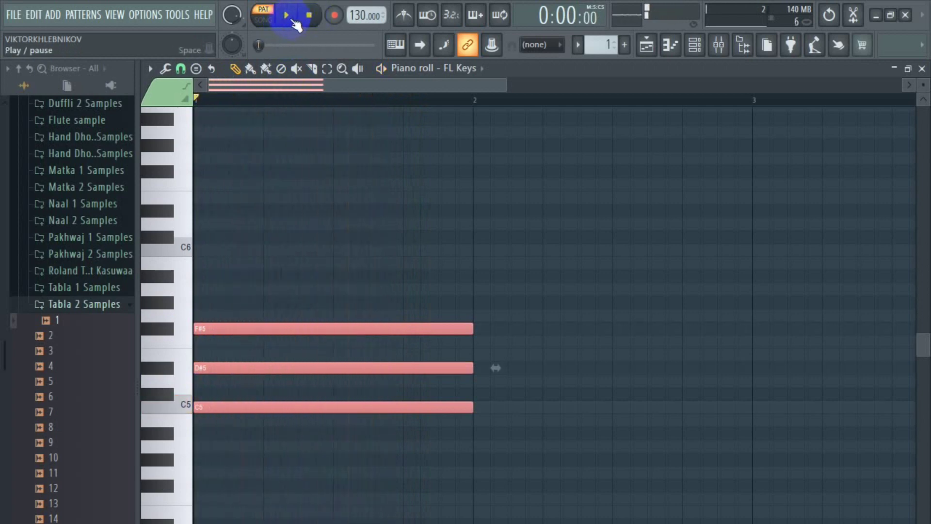
pyautogui.click(287, 18)
pyautogui.click(287, 19)
pyautogui.click(288, 19)
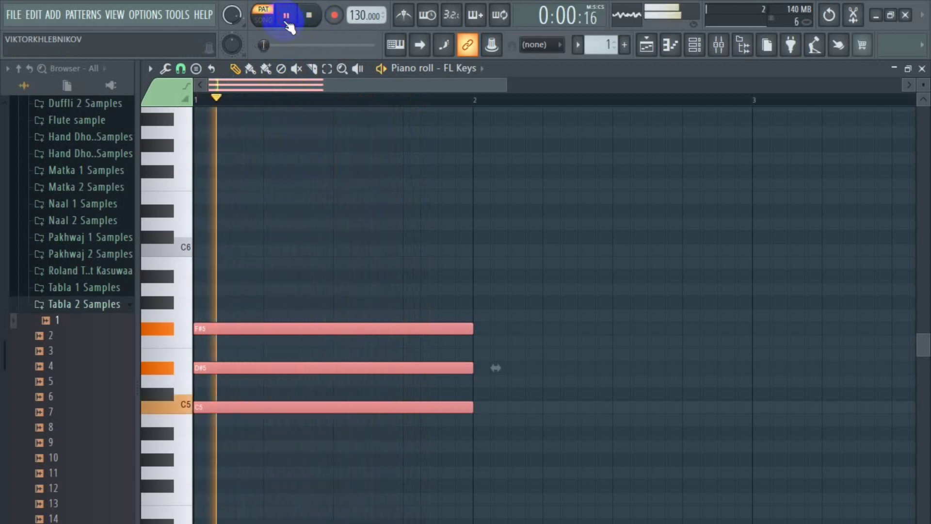
pyautogui.click(287, 18)
pyautogui.click(287, 18)
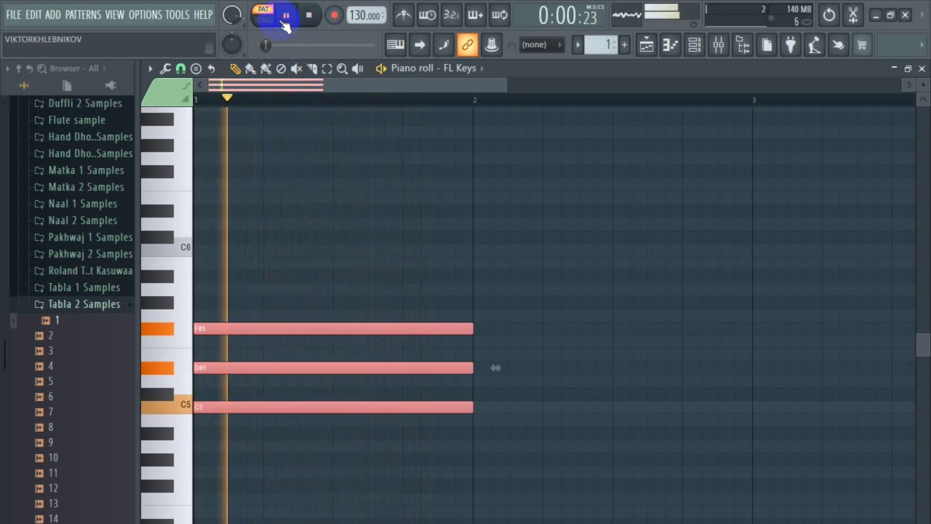
pyautogui.click(310, 17)
pyautogui.click(287, 18)
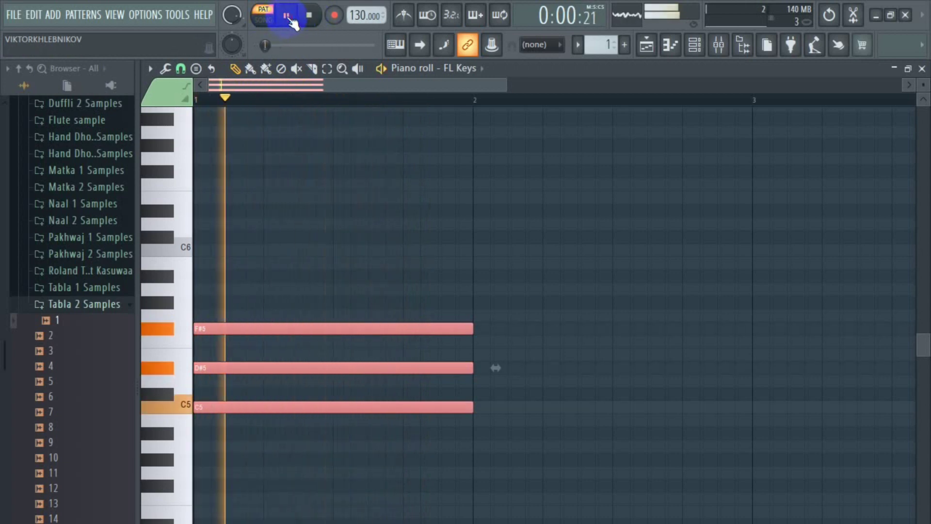
pyautogui.click(331, 18)
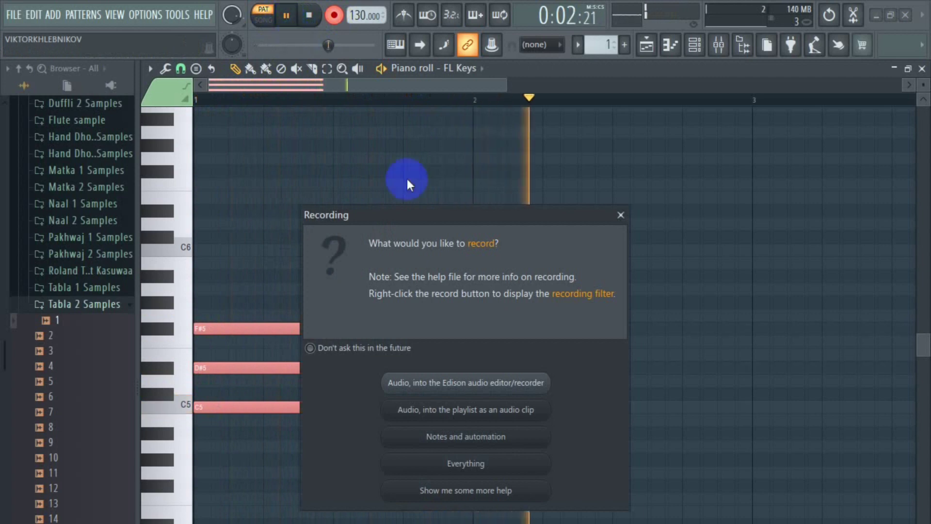
pyautogui.click(620, 215)
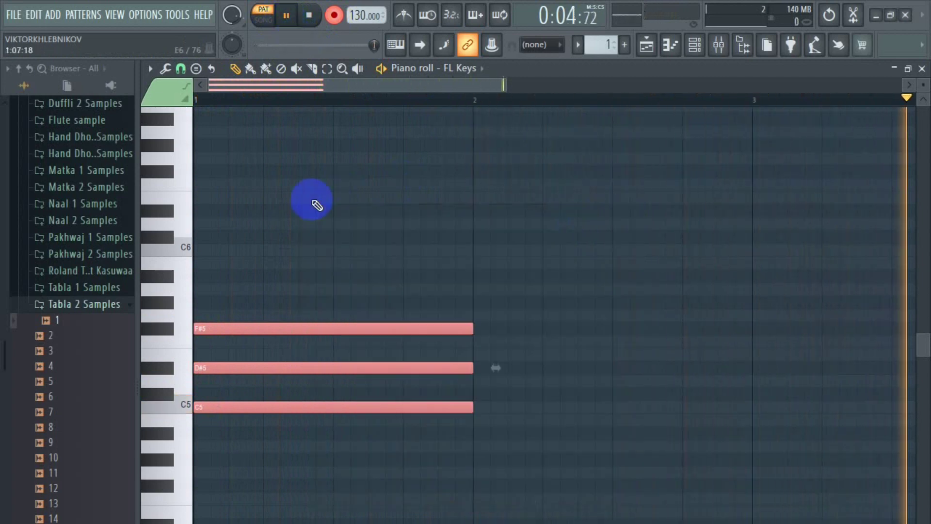
pyautogui.click(303, 22)
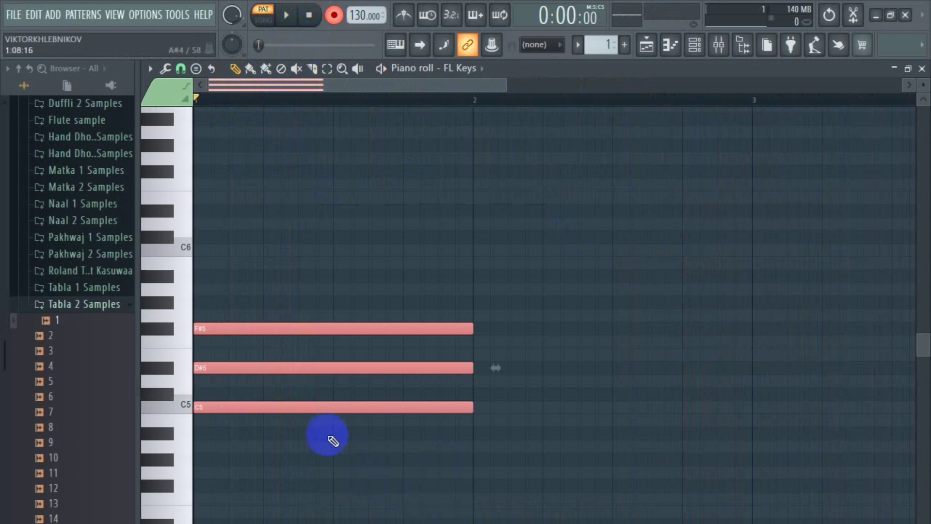
# Step: Delete all three notes of the C5 diminished chord from the piano roll
pyautogui.moveTo(309, 439); pyautogui.dragTo(316, 325)
pyautogui.rightClick(320, 328)
pyautogui.rightClick(318, 368)
pyautogui.rightClick(316, 407)
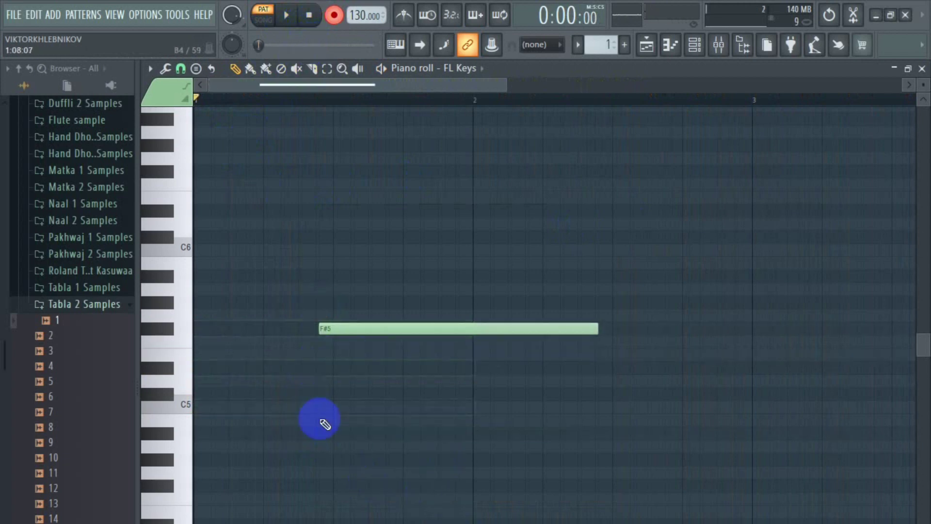
pyautogui.rightClick(369, 330)
# Step: Stamp a one-bar Diminished chord rooted on C#5 at the start of bar 1
pyautogui.click(196, 68)
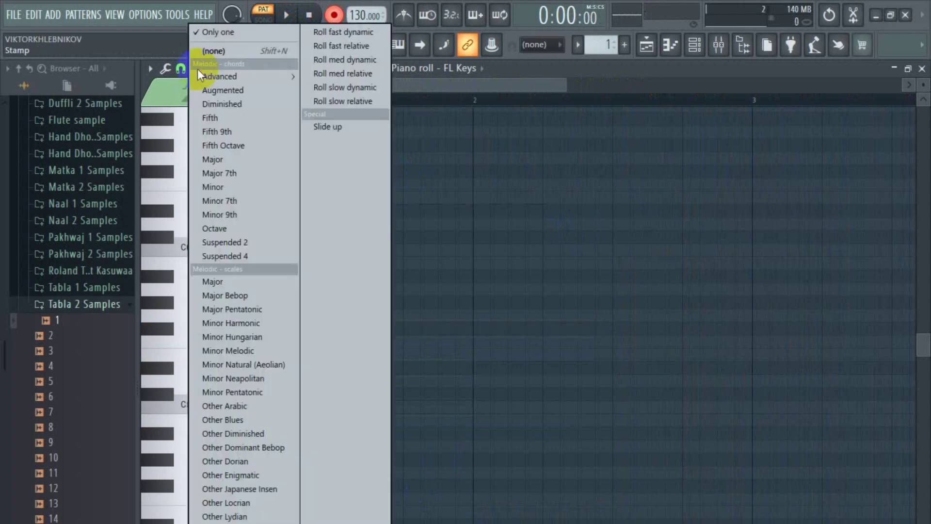
pyautogui.click(230, 103)
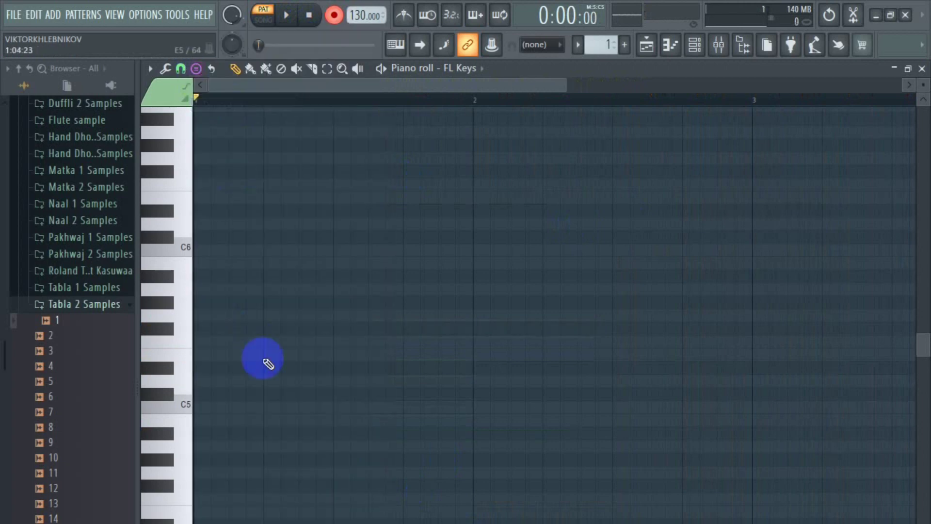
pyautogui.click(208, 394)
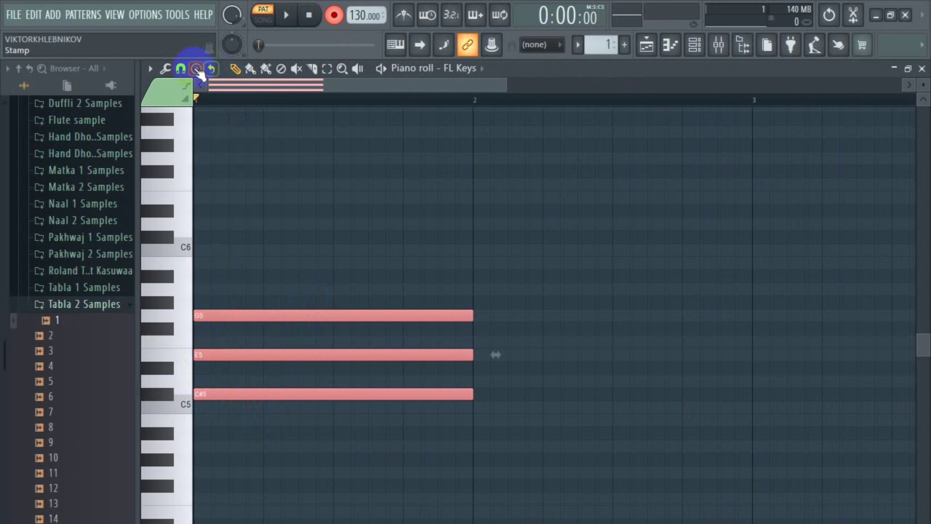
# Step: Audition the C#5 diminished chord by repeatedly playing the pattern from the start and stopping it
pyautogui.click(287, 15)
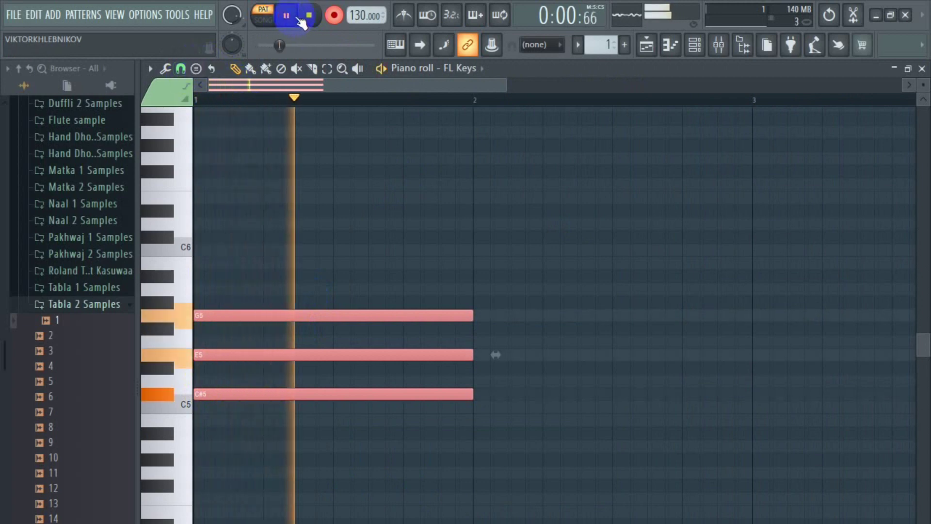
pyautogui.click(310, 16)
pyautogui.press('space')
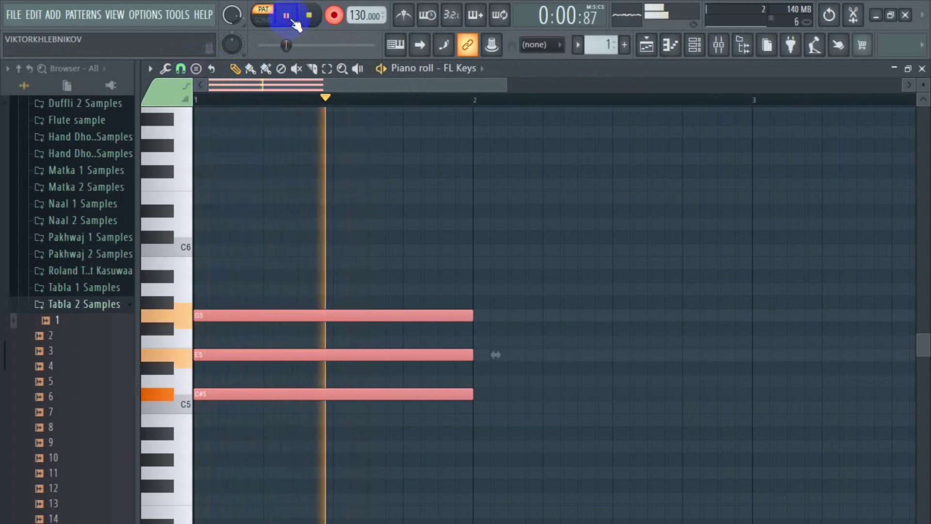
pyautogui.click(311, 16)
pyautogui.press('space')
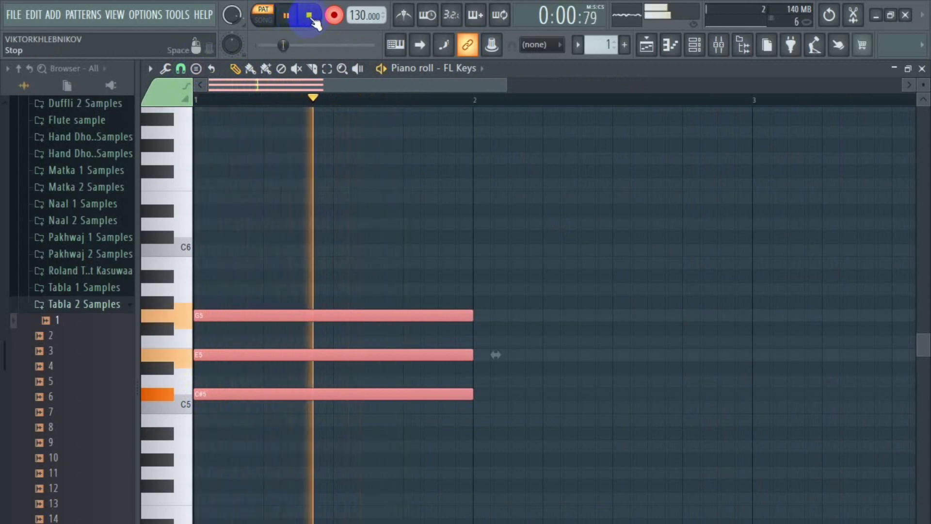
pyautogui.click(308, 17)
pyautogui.press('space')
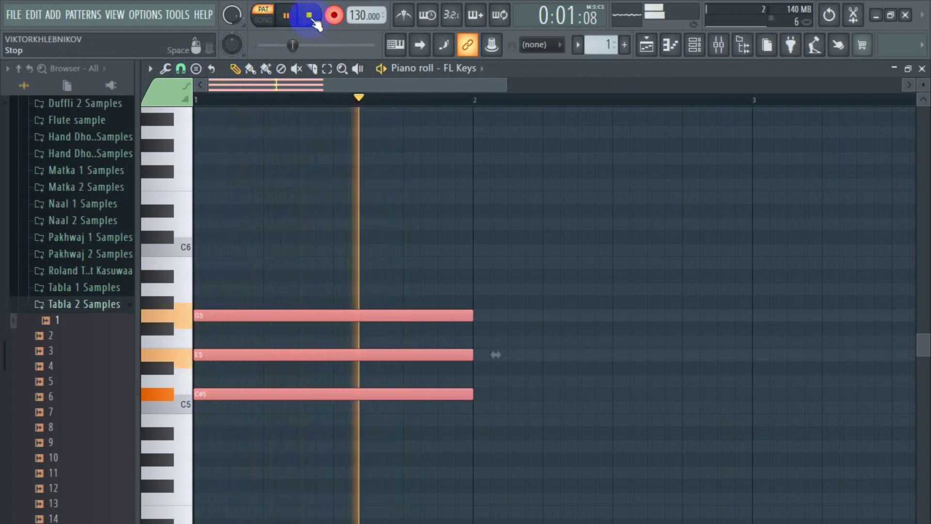
pyautogui.click(307, 17)
pyautogui.click(294, 22)
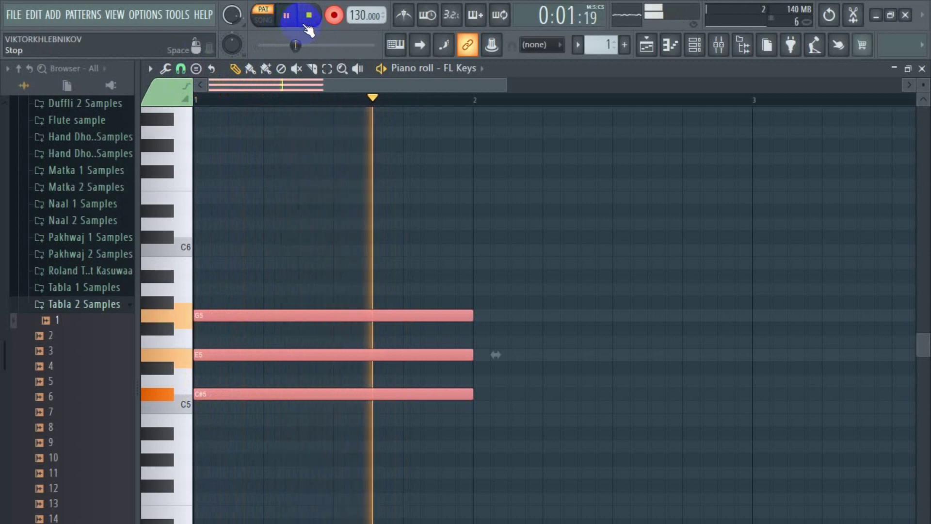
pyautogui.click(311, 22)
pyautogui.click(291, 20)
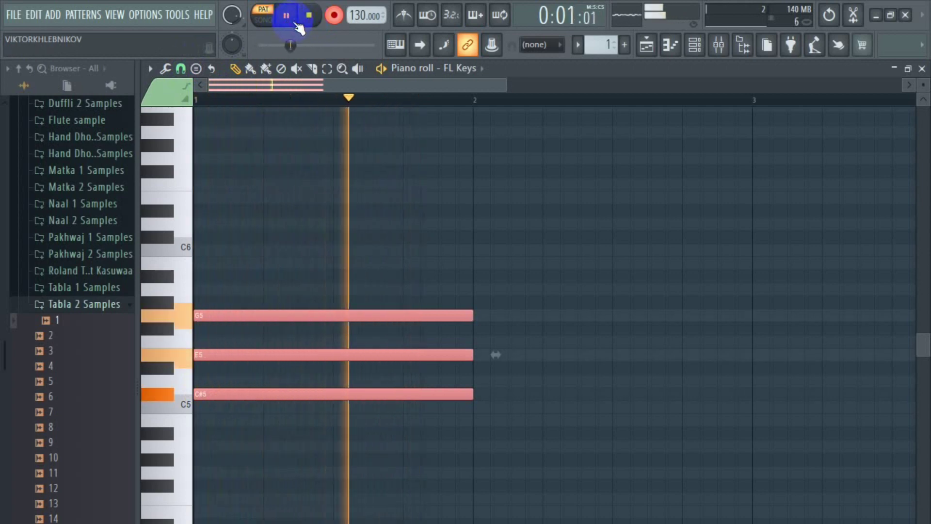
pyautogui.click(314, 23)
pyautogui.click(291, 21)
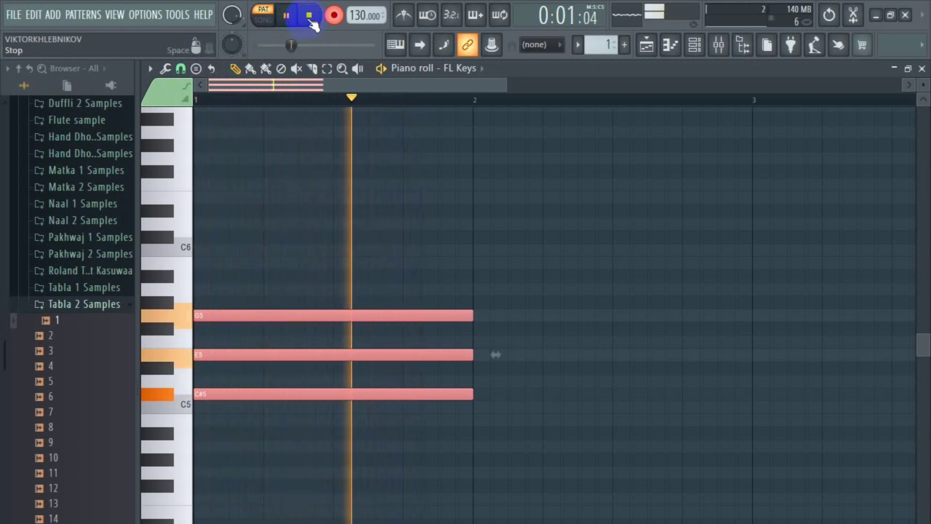
pyautogui.click(311, 23)
pyautogui.click(290, 20)
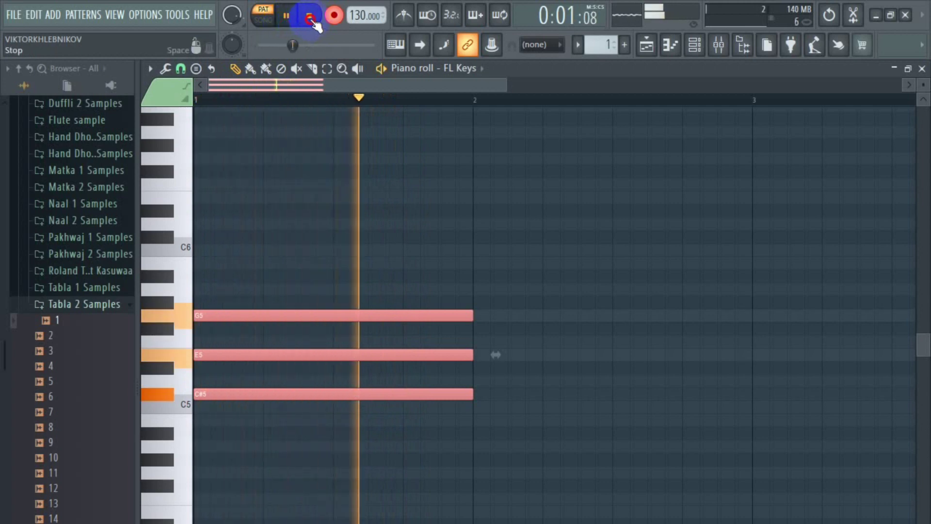
# Step: Stop playback and replace the C#5 chord with a one-bar Diminished chord stamped on D5 at the start of bar 1
pyautogui.click(309, 16)
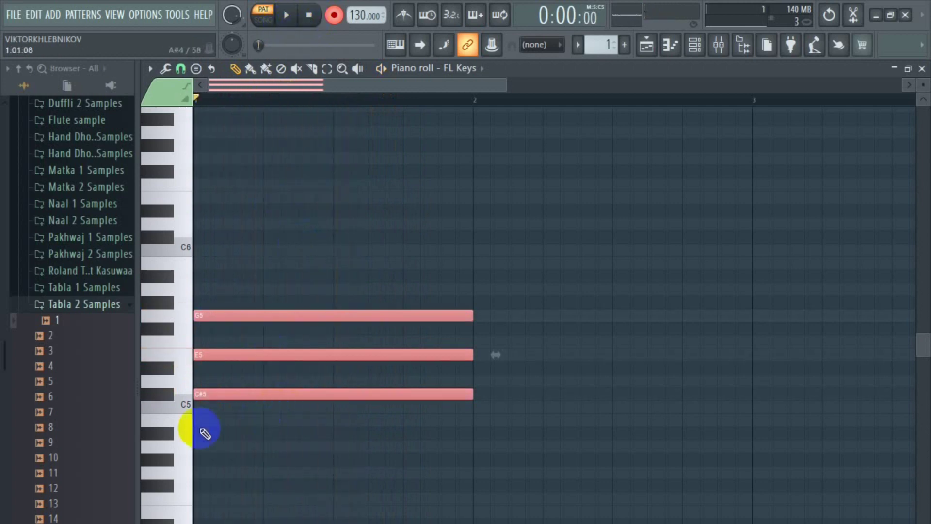
pyautogui.press('Delete')
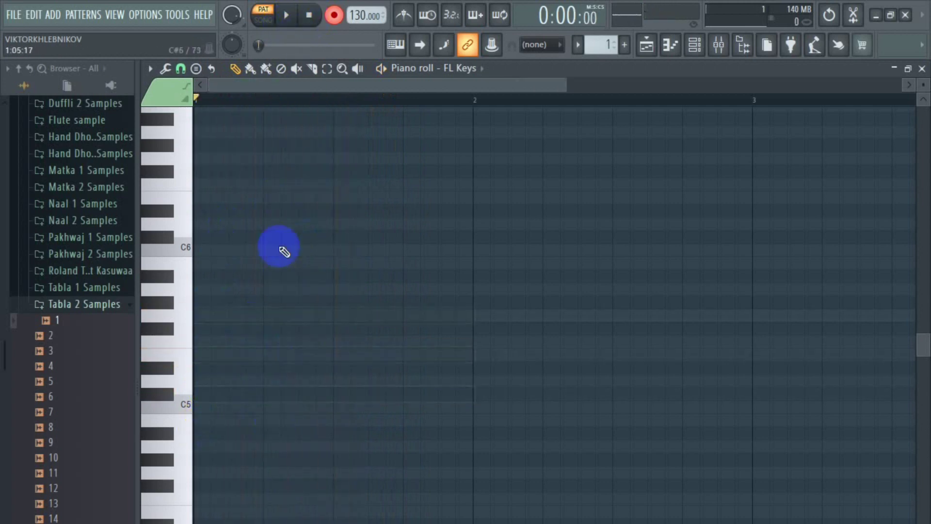
pyautogui.click(211, 70)
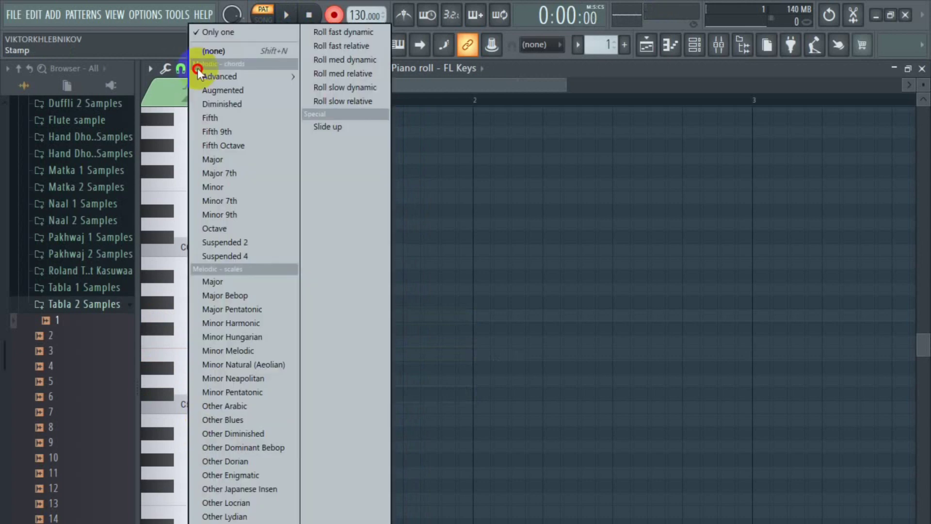
pyautogui.click(200, 104)
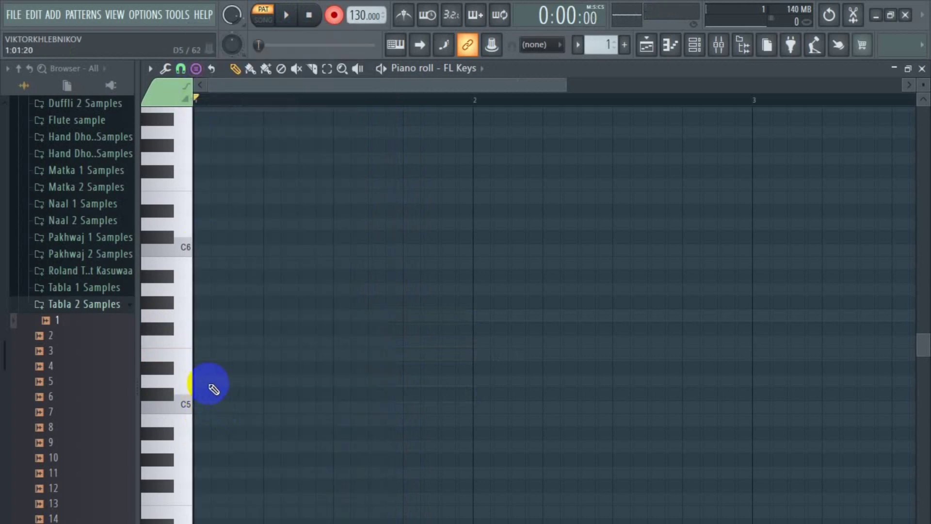
pyautogui.moveTo(212, 384)
pyautogui.mouseDown()
pyautogui.moveTo(222, 380)
pyautogui.moveTo(199, 374)
pyautogui.moveTo(205, 380)
pyautogui.mouseUp()
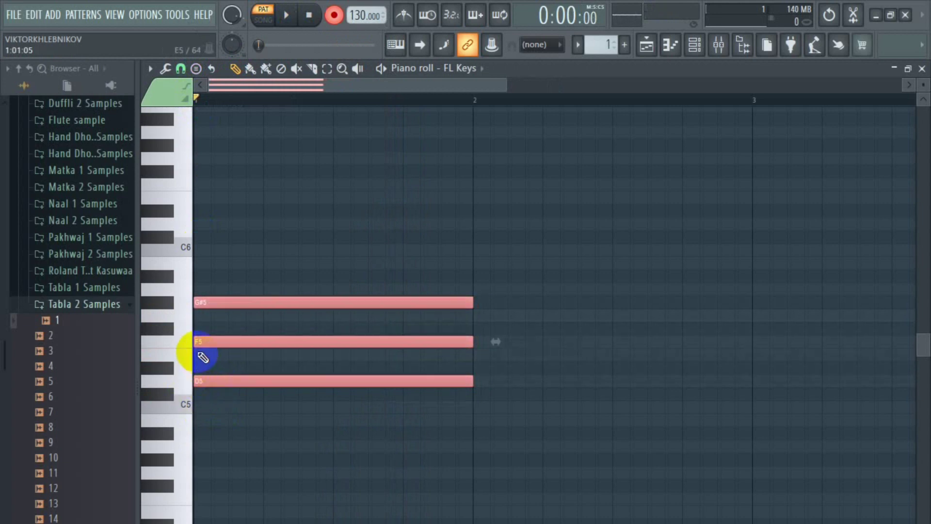
pyautogui.hotkey('ctrl', 'a')
pyautogui.click(201, 337)
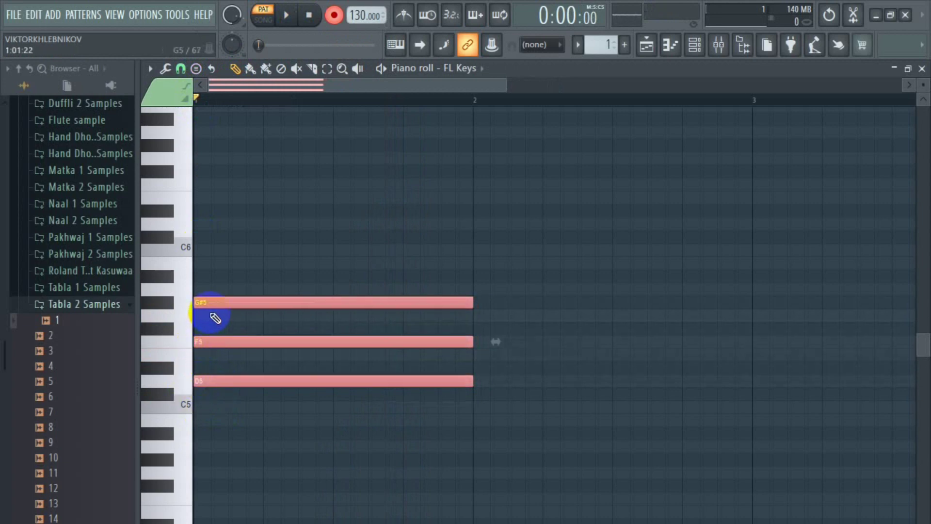
pyautogui.hotkey('ctrl', 'a')
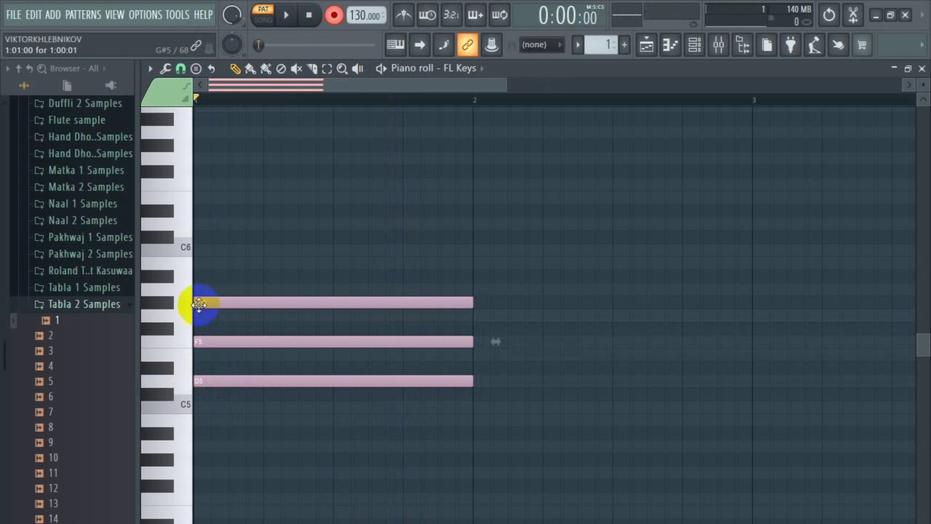
pyautogui.click(199, 304)
# Step: Audition the D5 diminished chord by repeatedly playing the pattern from the start, and finish with playback stopped
pyautogui.click(295, 23)
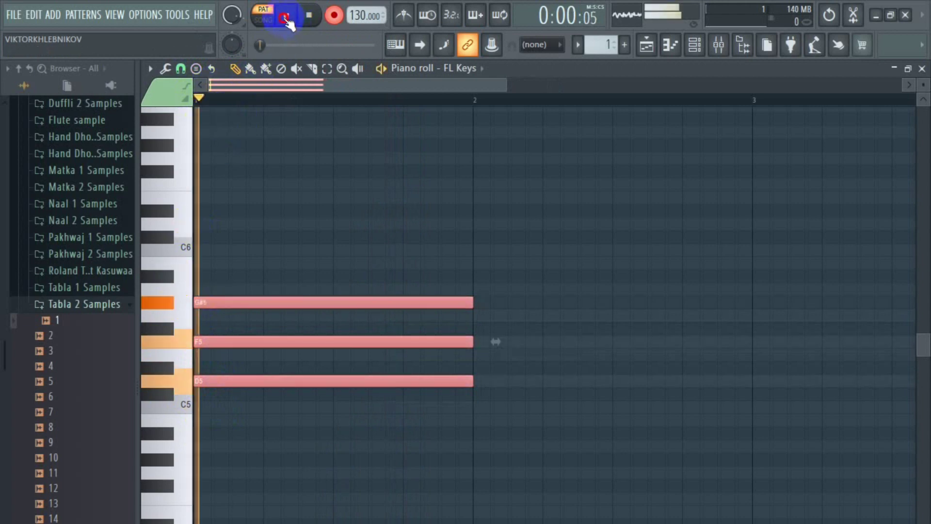
pyautogui.click(291, 20)
pyautogui.click(292, 22)
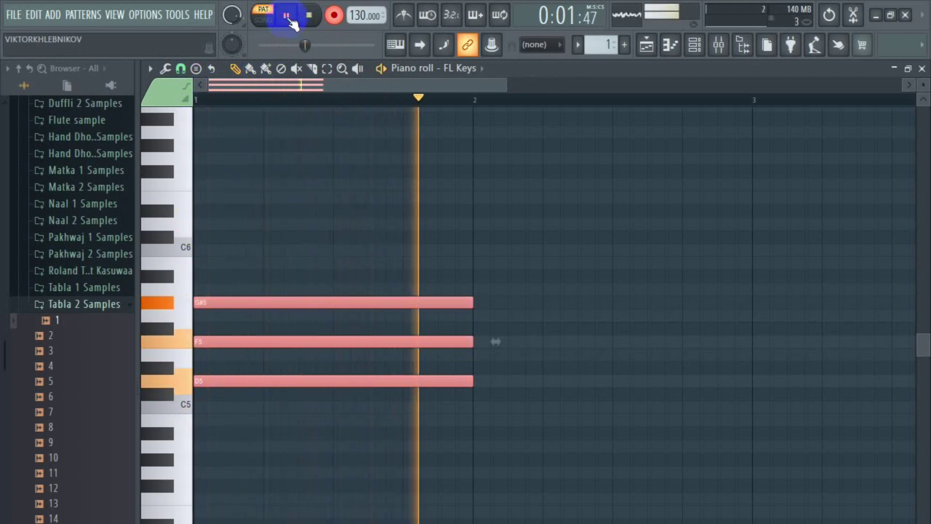
pyautogui.click(294, 20)
pyautogui.click(290, 23)
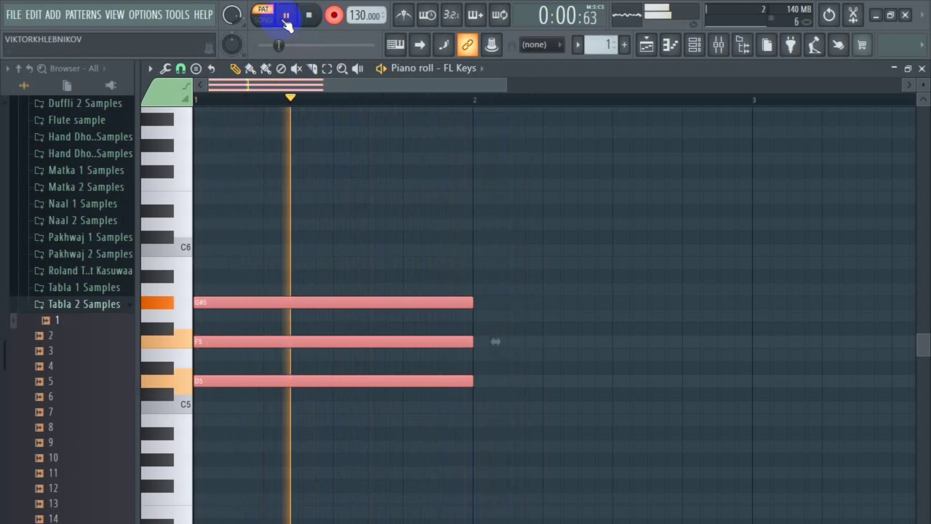
pyautogui.click(287, 22)
pyautogui.click(290, 23)
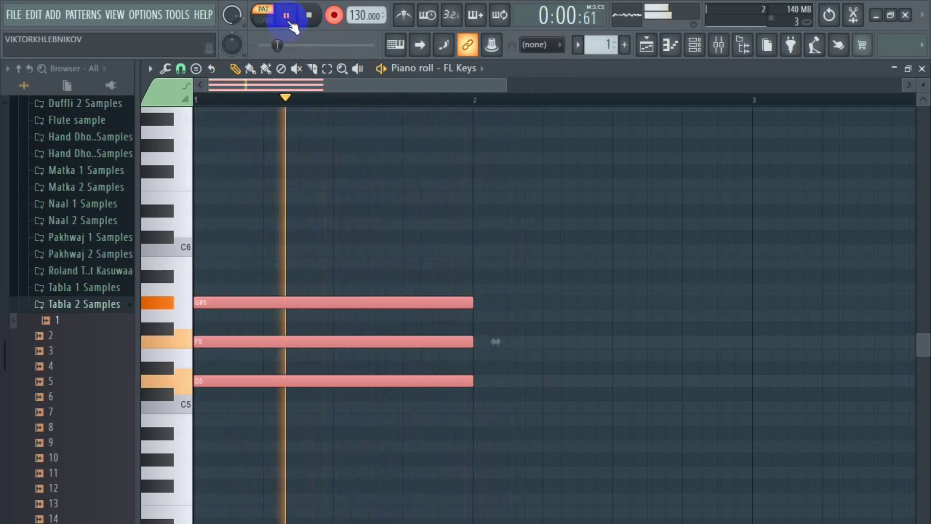
pyautogui.click(290, 23)
pyautogui.click(289, 24)
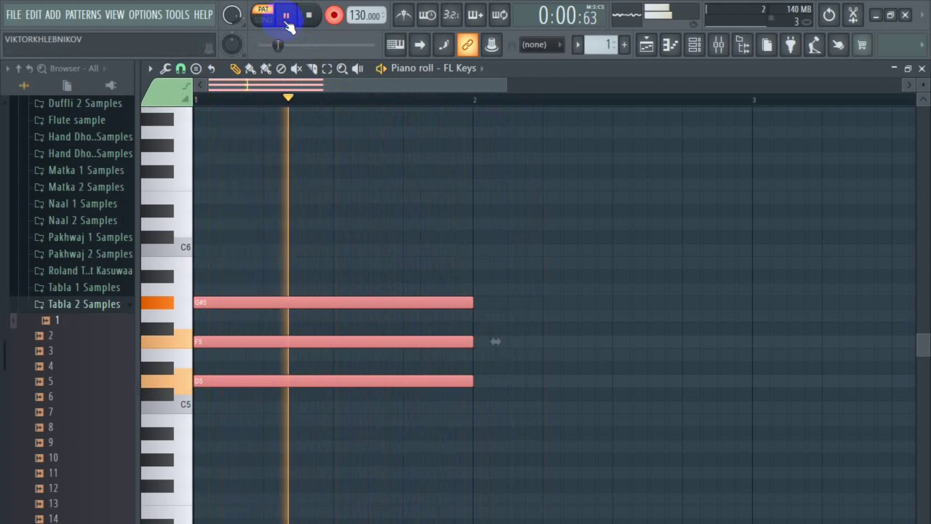
pyautogui.click(286, 24)
pyautogui.click(285, 26)
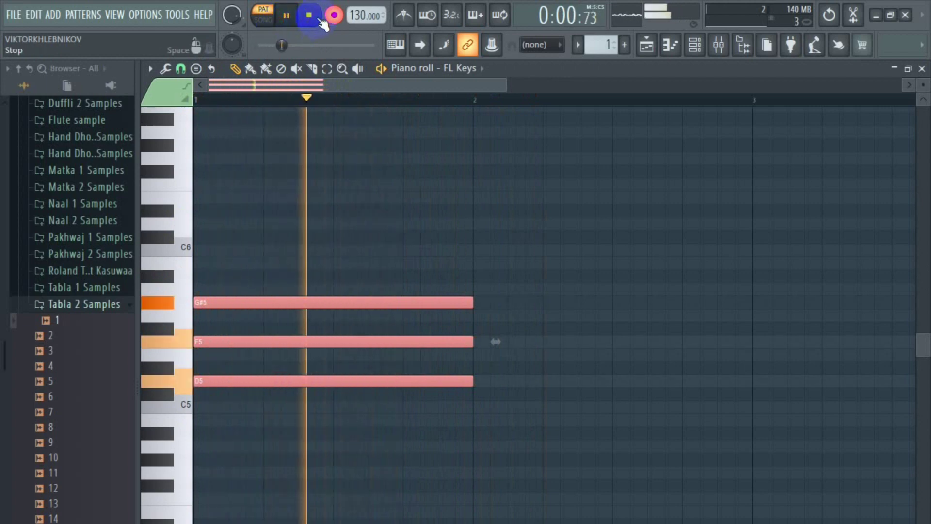
pyautogui.click(311, 19)
pyautogui.click(292, 24)
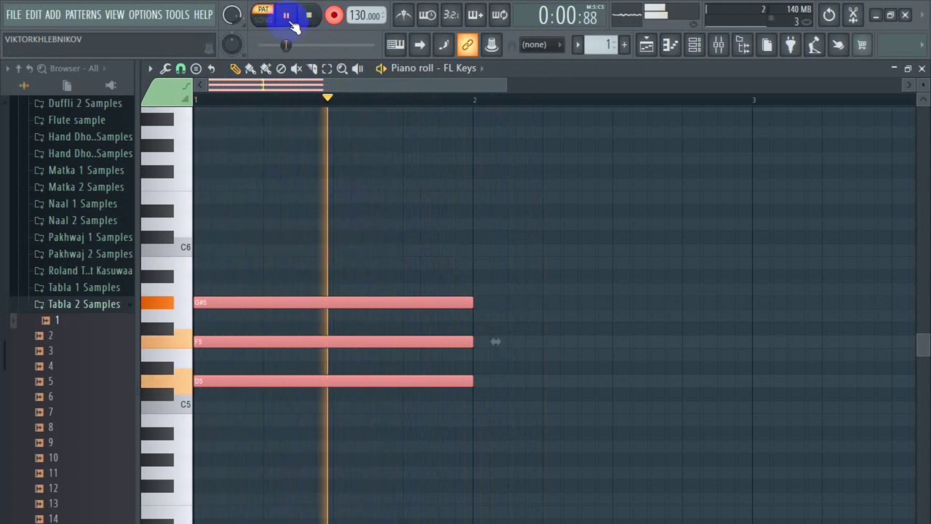
pyautogui.click(307, 21)
pyautogui.click(292, 21)
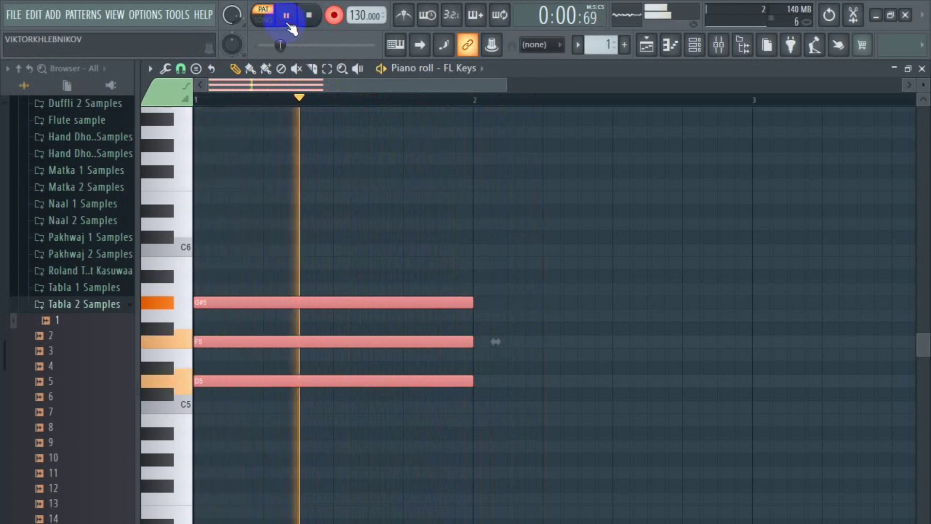
pyautogui.click(306, 20)
pyautogui.click(290, 18)
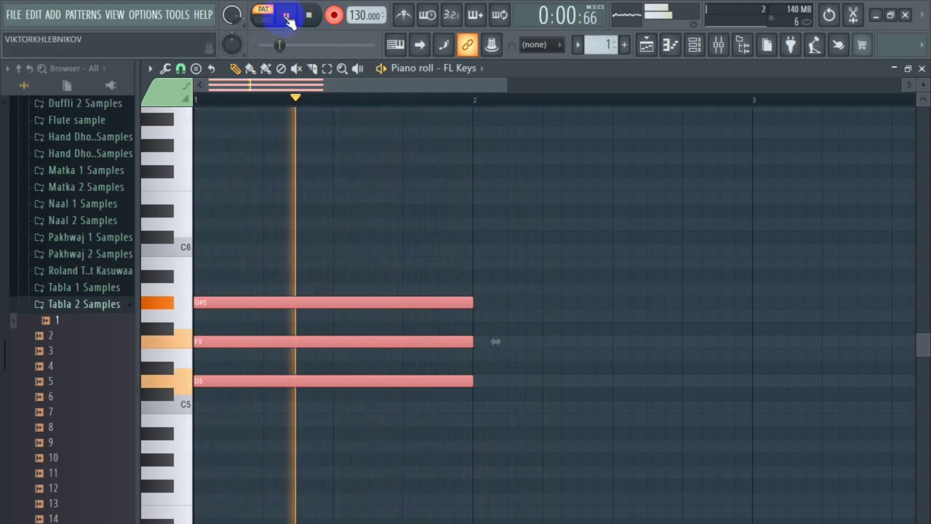
pyautogui.click(308, 17)
# Step: Delete the D5 chord's notes and stamp a one-bar Diminished chord rooted on D#5 at the start of bar 1
pyautogui.rightClick(294, 289)
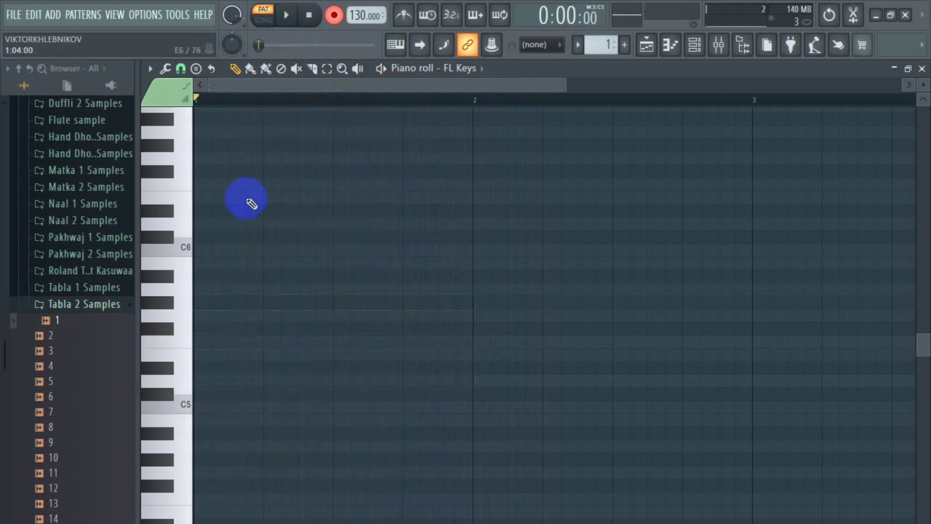
pyautogui.click(199, 69)
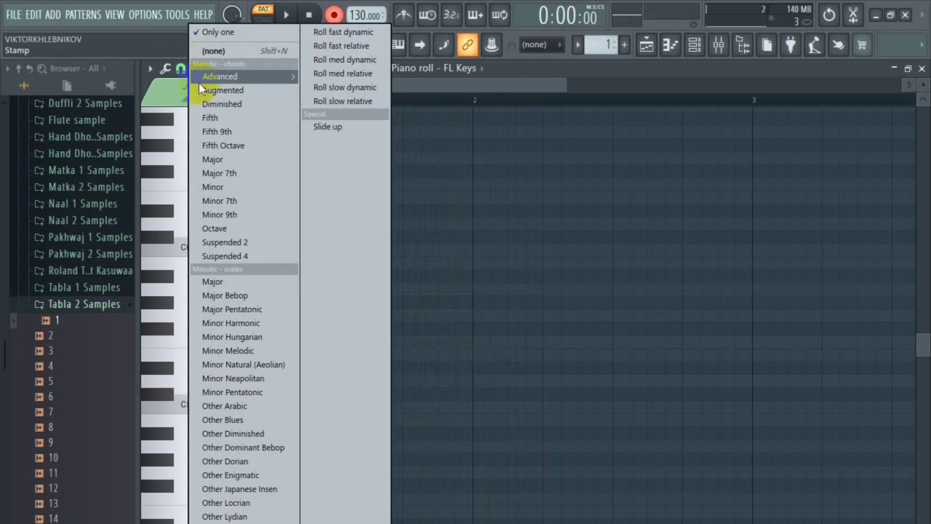
pyautogui.click(220, 105)
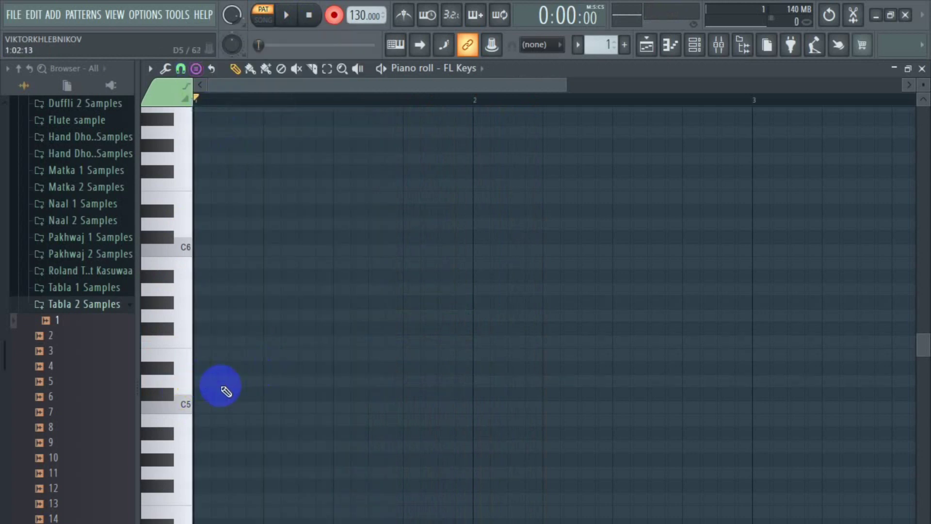
pyautogui.click(202, 368)
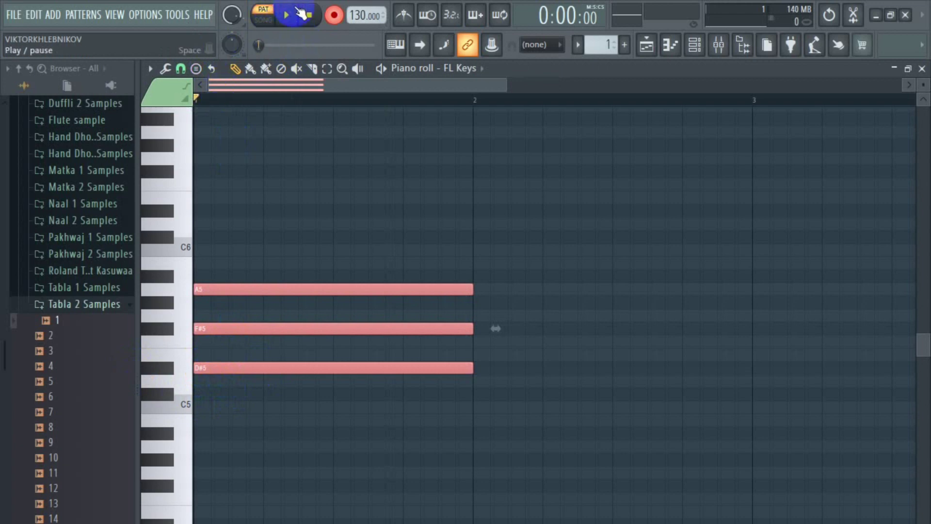
# Step: Audition the D#5 diminished chord by playing the pattern from the start several times, and finish with playback stopped
pyautogui.click(287, 16)
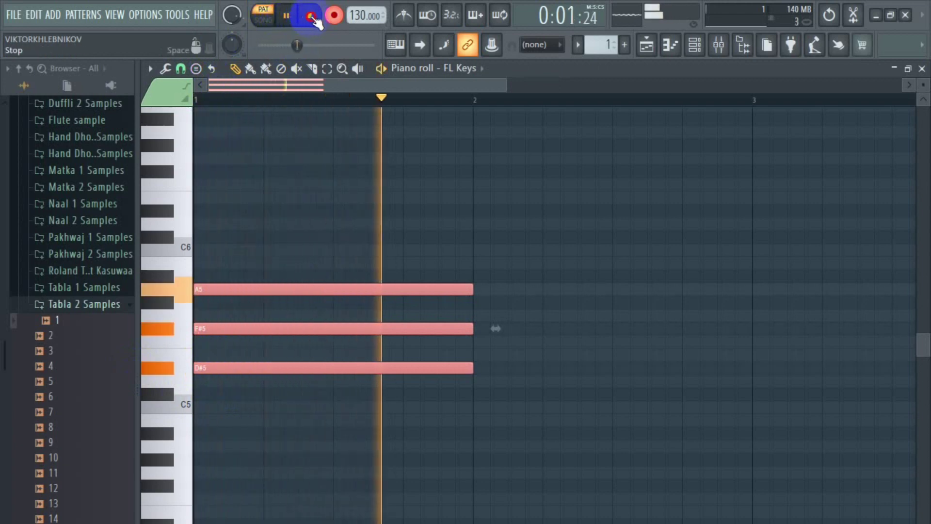
pyautogui.click(308, 16)
pyautogui.click(287, 16)
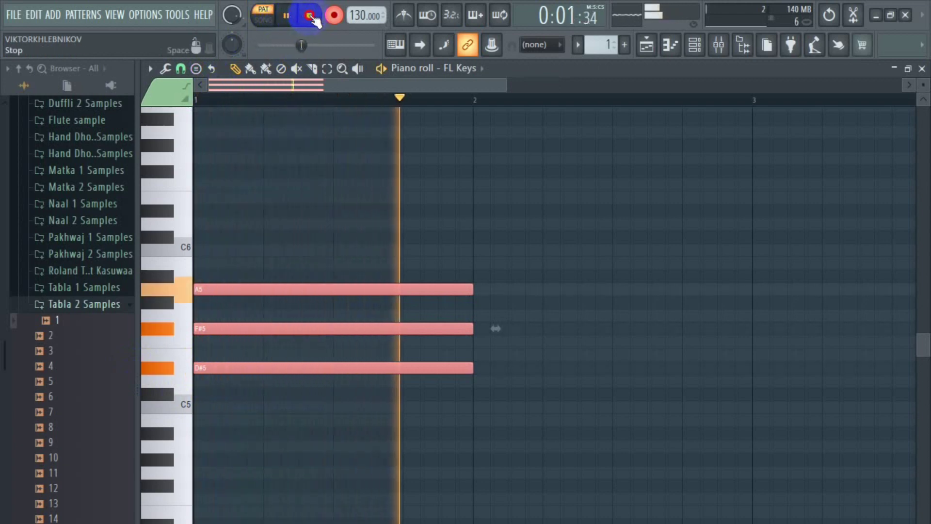
pyautogui.click(287, 15)
pyautogui.click(287, 16)
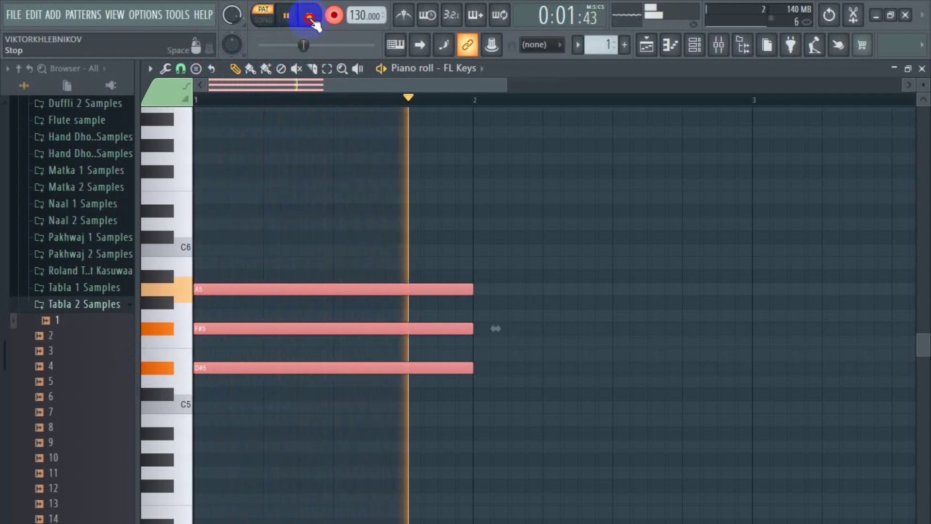
pyautogui.click(287, 16)
pyautogui.click(290, 20)
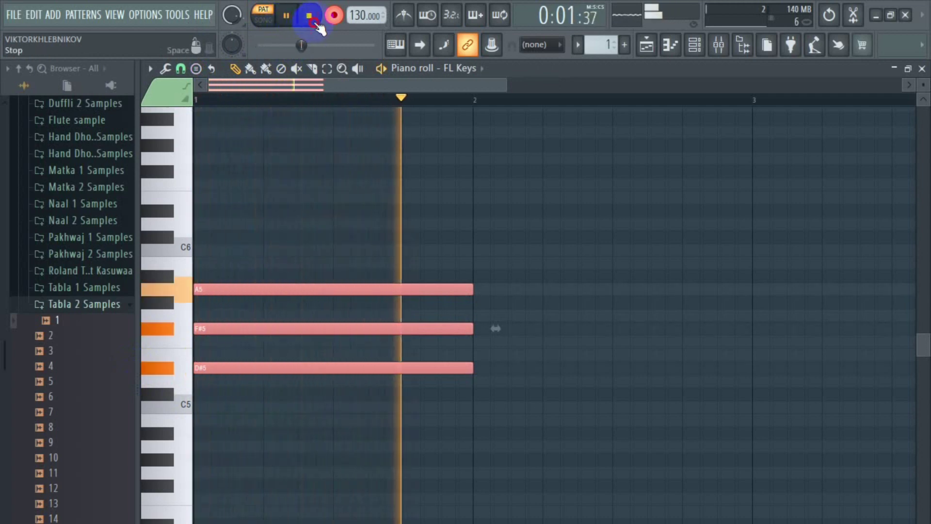
pyautogui.click(289, 24)
pyautogui.click(290, 22)
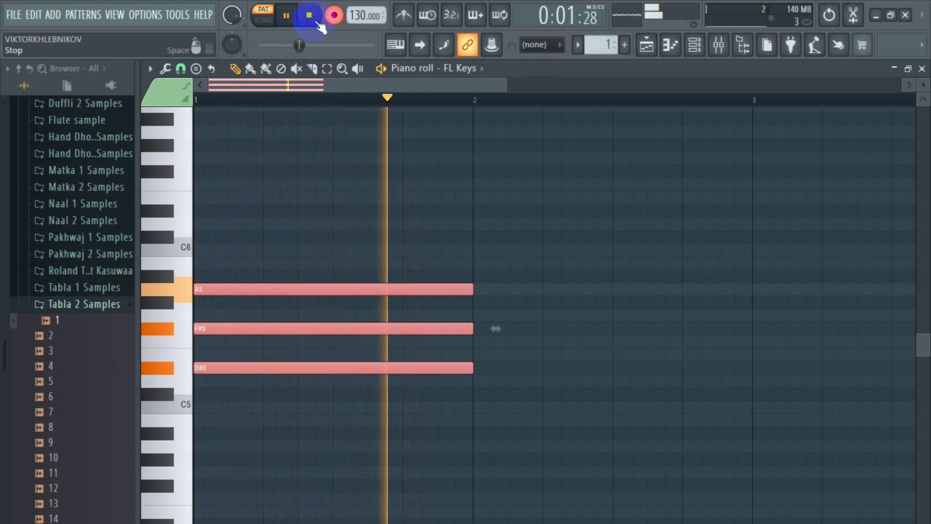
pyautogui.click(297, 27)
pyautogui.click(290, 22)
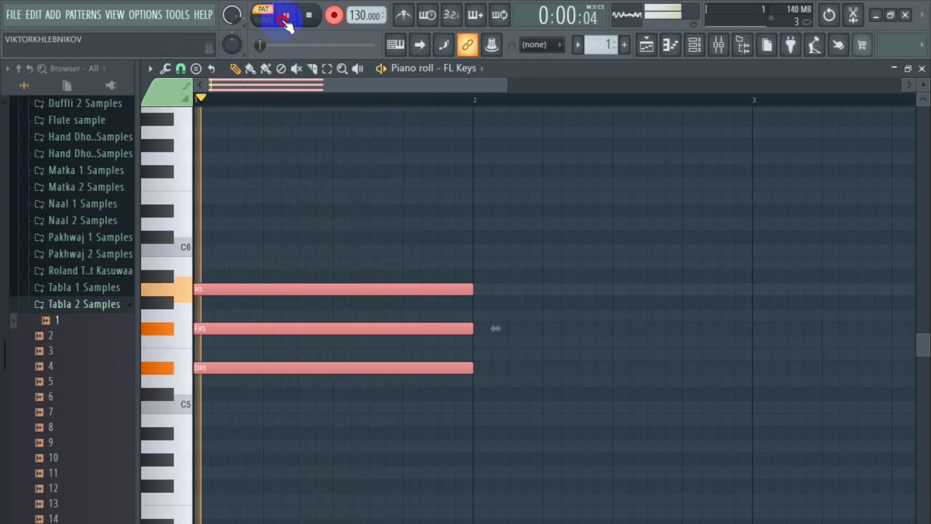
pyautogui.click(312, 22)
pyautogui.click(287, 19)
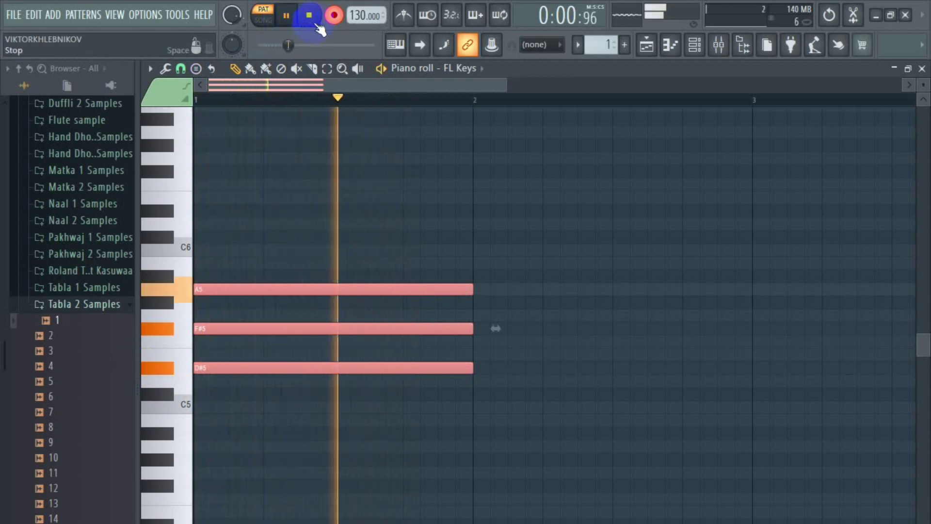
pyautogui.click(308, 17)
pyautogui.click(289, 22)
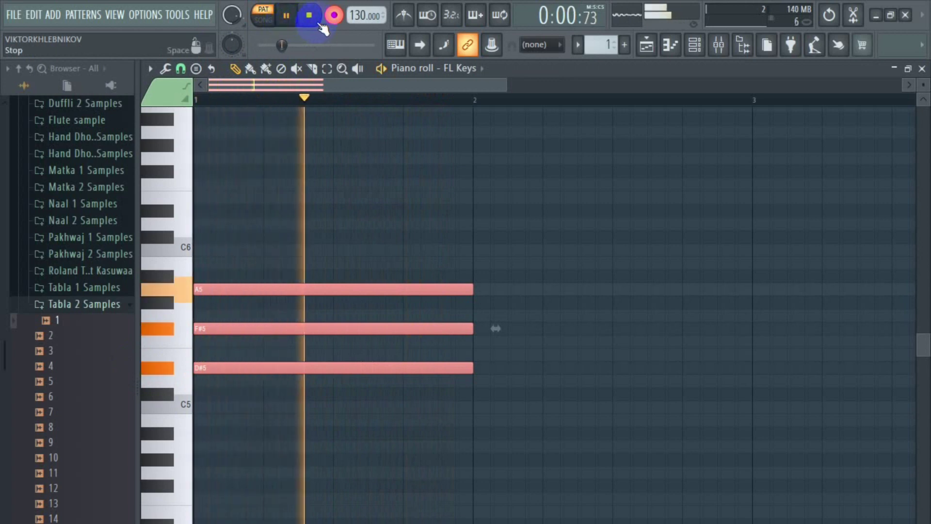
pyautogui.click(309, 16)
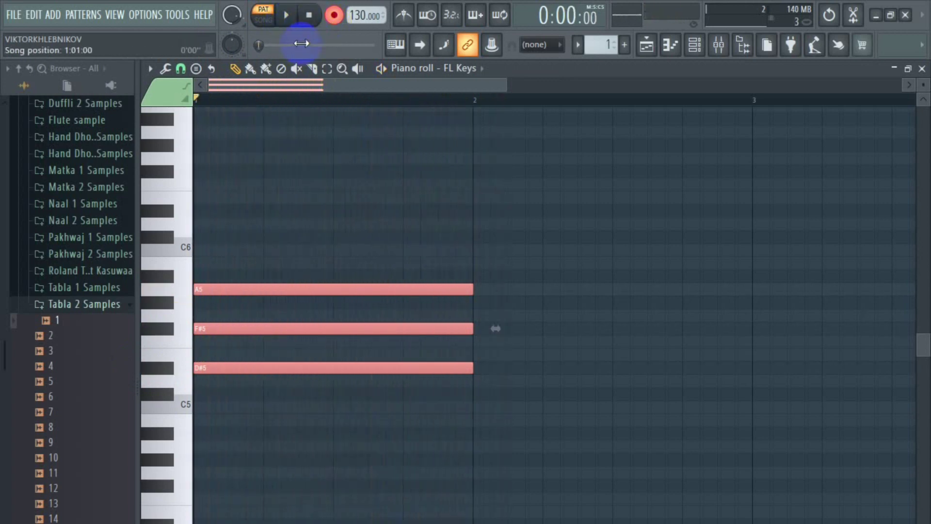
# Step: Delete the D#5 chord's notes and stamp a one-bar Diminished chord rooted on E5 at the start of bar 1
pyautogui.rightClick(269, 286)
pyautogui.click(197, 69)
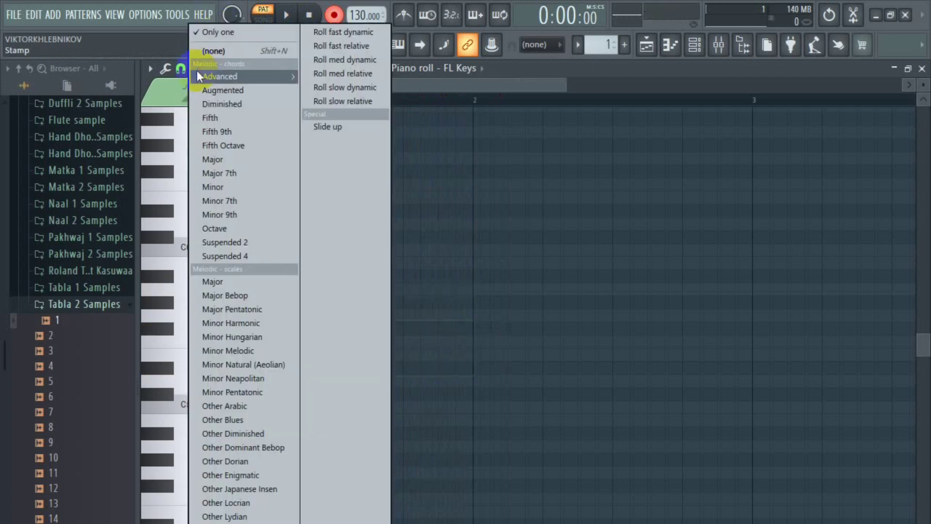
pyautogui.click(247, 103)
pyautogui.click(158, 340)
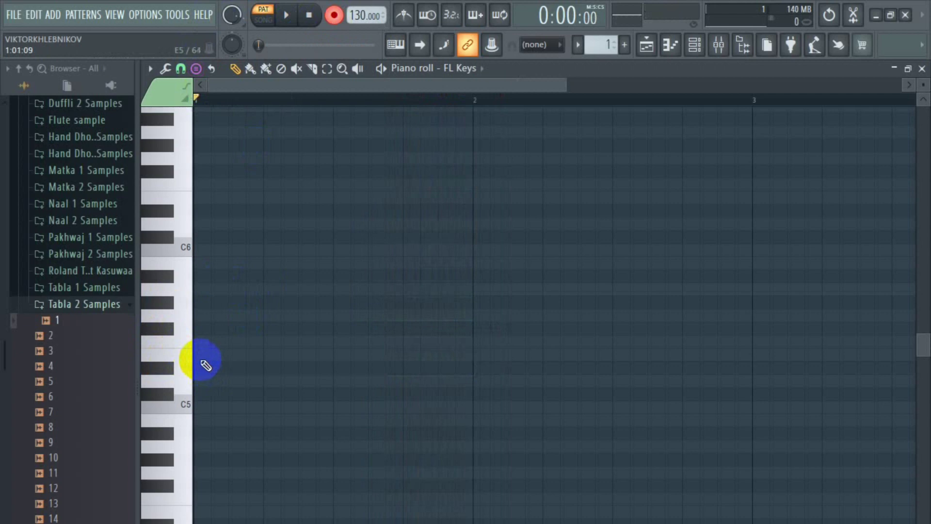
pyautogui.moveTo(207, 363)
pyautogui.mouseDown()
pyautogui.moveTo(235, 357)
pyautogui.moveTo(208, 355)
pyautogui.mouseUp()
pyautogui.click(314, 69)
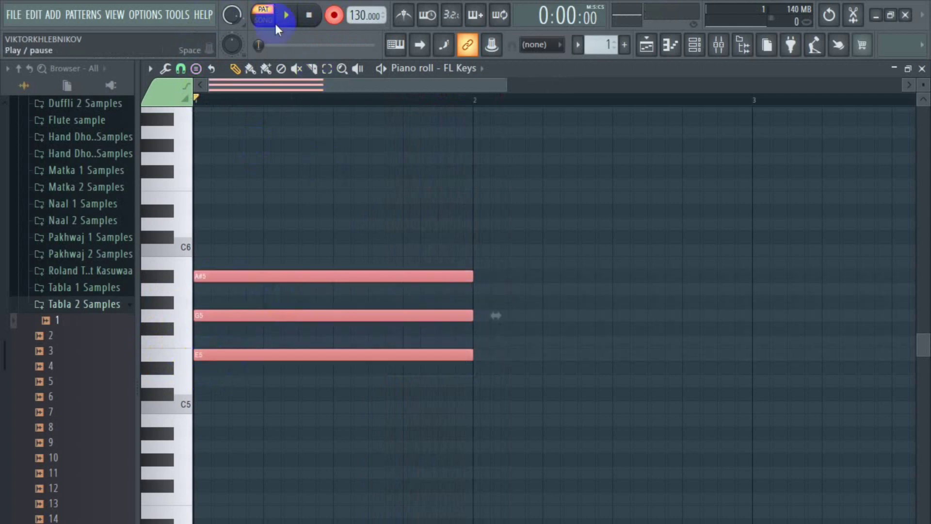
pyautogui.click(269, 343)
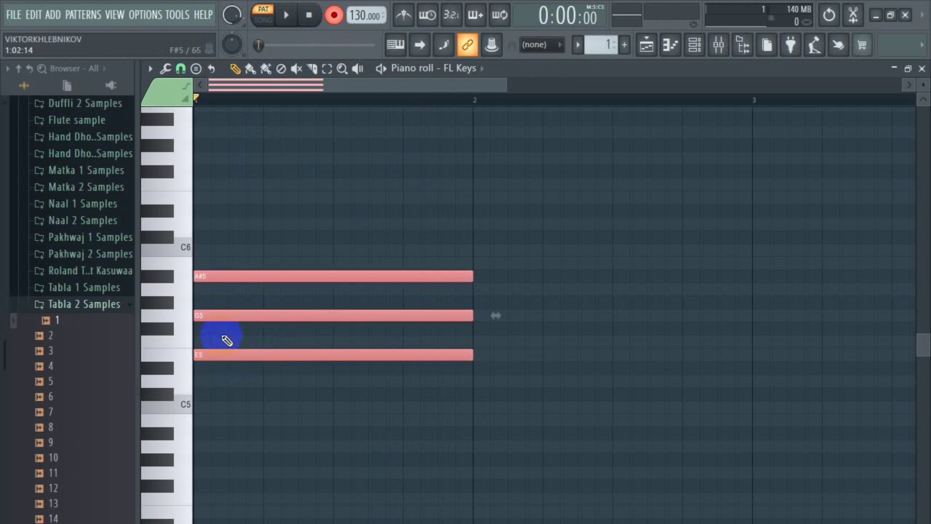
pyautogui.moveTo(222, 316); pyautogui.dragTo(227, 314)
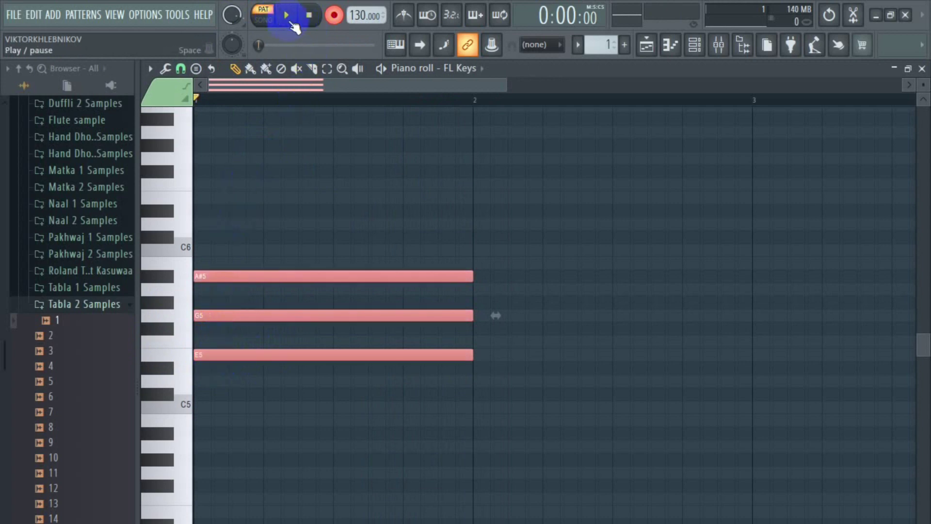
# Step: Audition the E5 diminished chord by repeatedly playing the pattern from the start, and finish with playback stopped
pyautogui.click(290, 20)
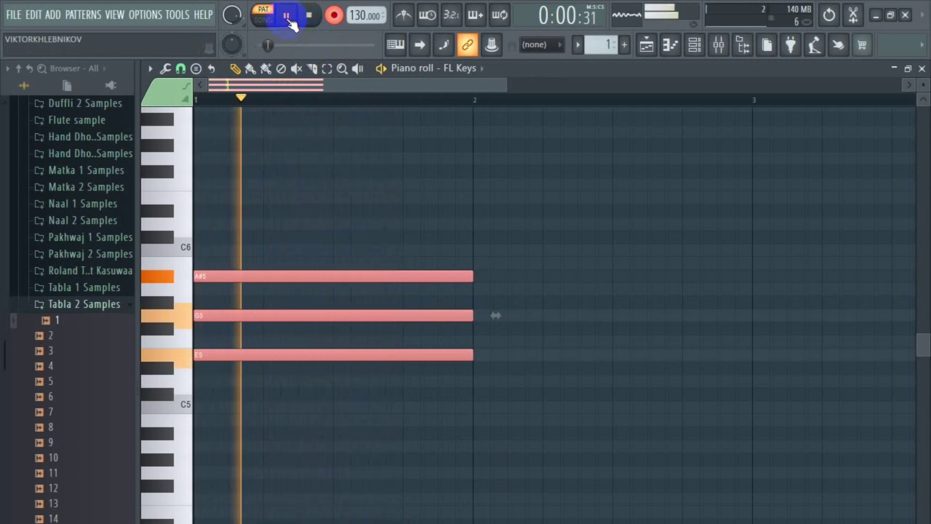
pyautogui.click(303, 17)
pyautogui.click(295, 17)
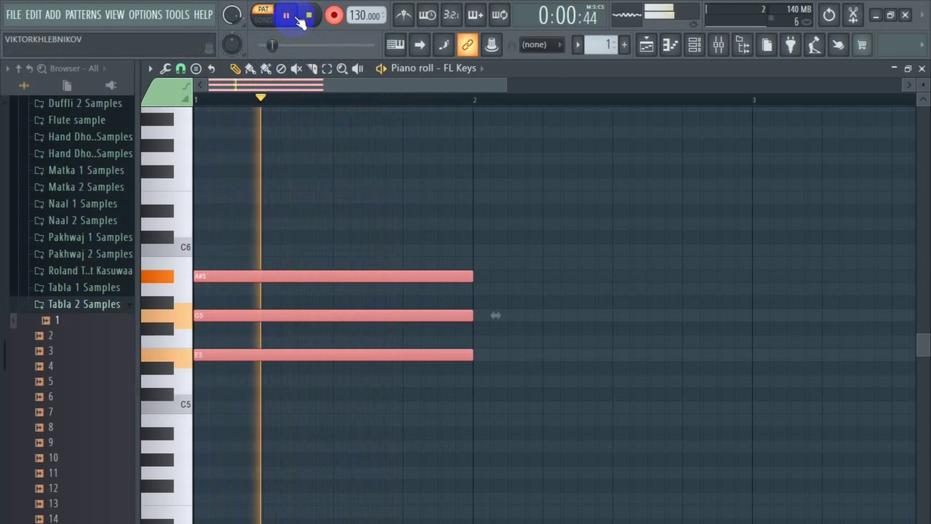
pyautogui.click(306, 18)
pyautogui.click(295, 18)
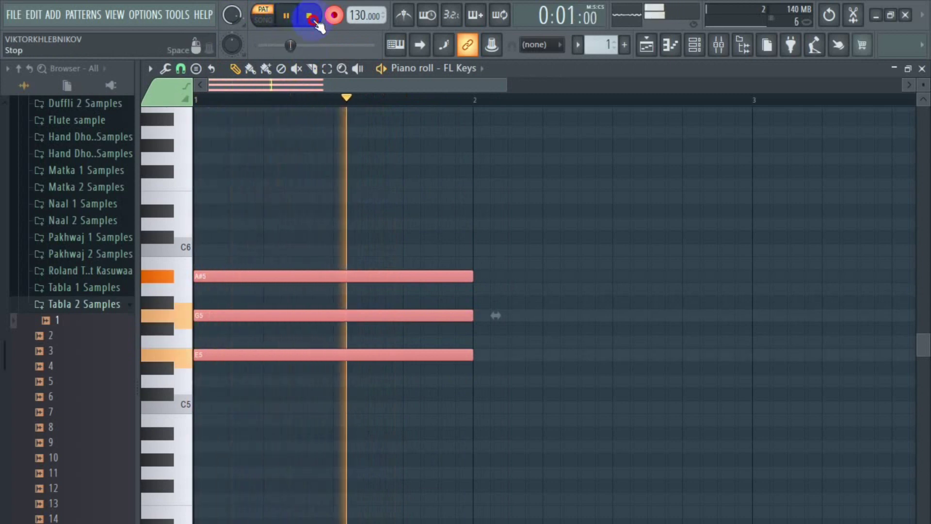
pyautogui.click(310, 17)
pyautogui.click(287, 16)
pyautogui.click(309, 17)
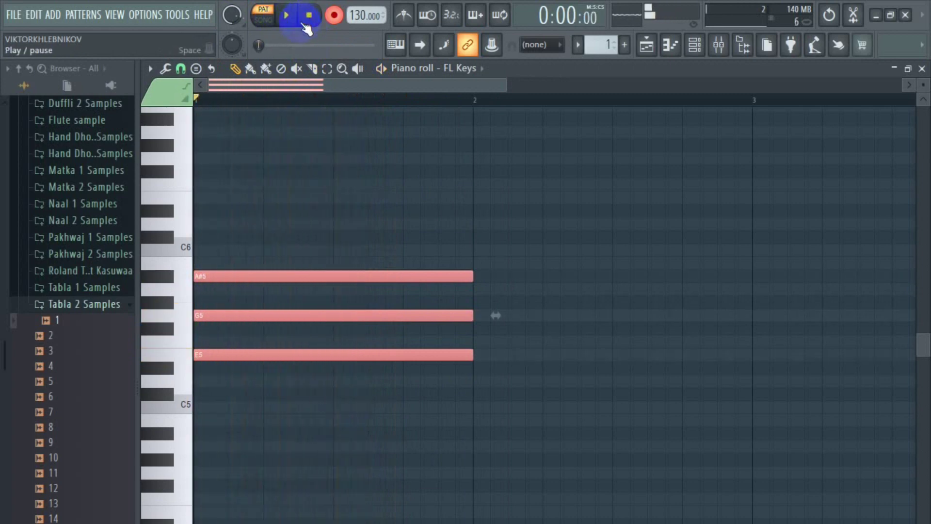
pyautogui.click(287, 16)
pyautogui.click(309, 16)
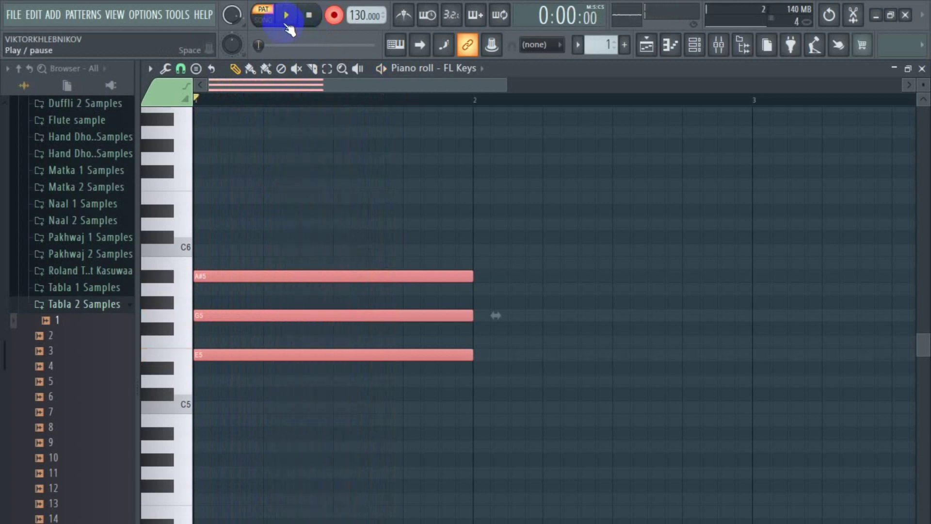
pyautogui.click(286, 19)
pyautogui.click(309, 16)
pyautogui.click(286, 19)
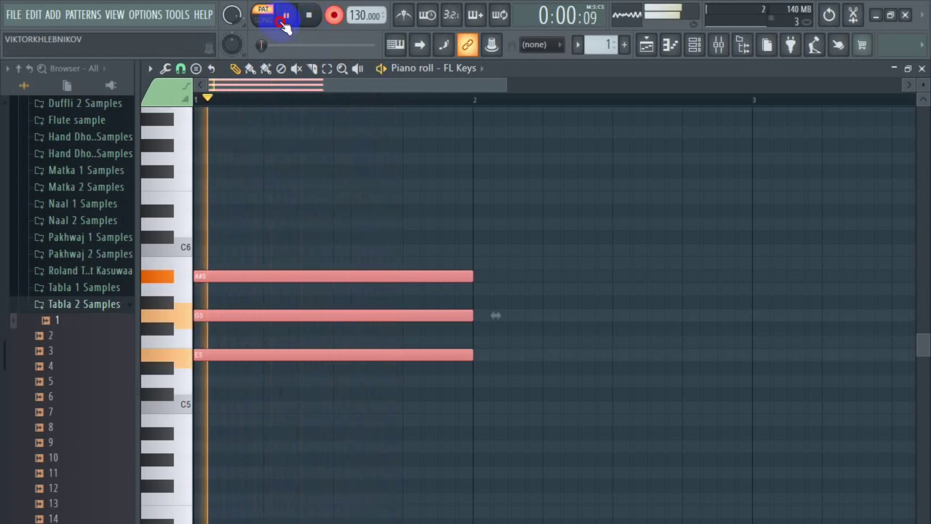
pyautogui.click(310, 18)
pyautogui.click(282, 19)
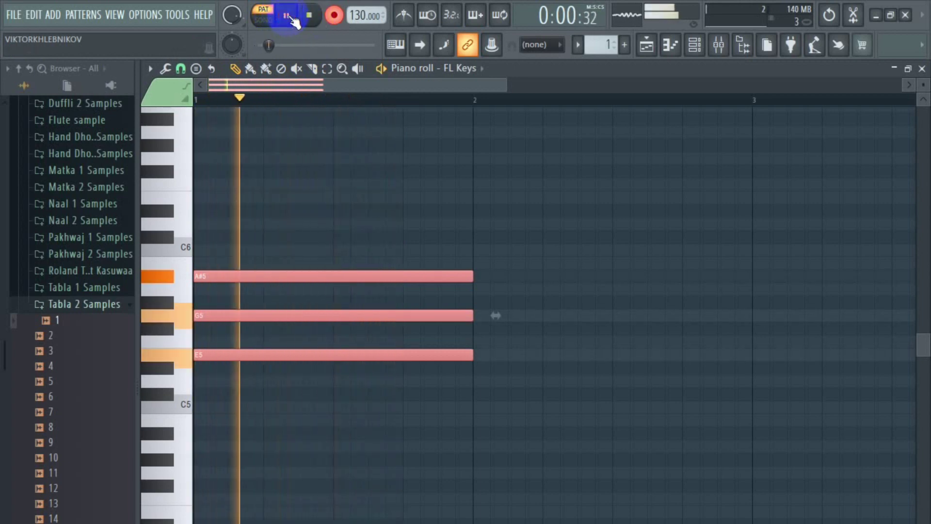
pyautogui.click(309, 16)
pyautogui.click(289, 19)
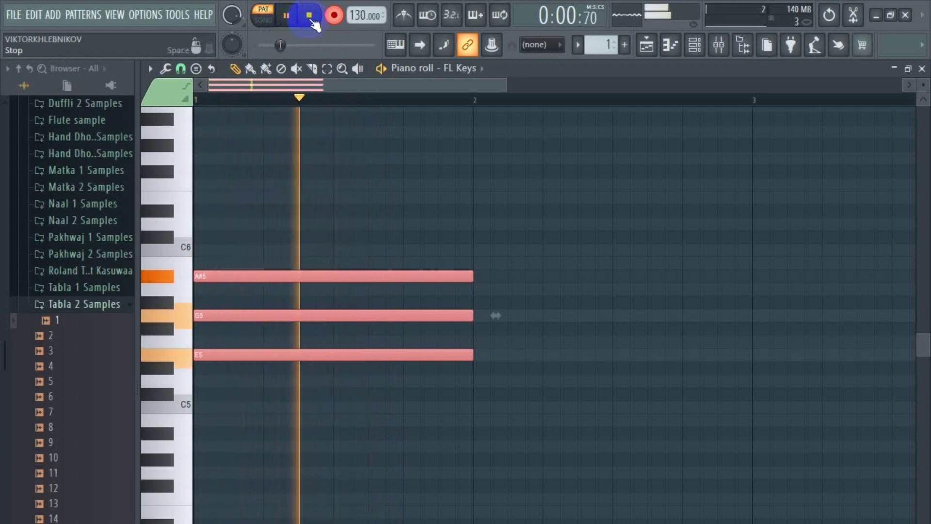
pyautogui.press('space')
# Step: Delete the E5 chord's notes and stamp a one-bar Diminished chord rooted on F5 at the start of bar 1
pyautogui.hotkey('ctrl', 'a')
pyautogui.press('Delete')
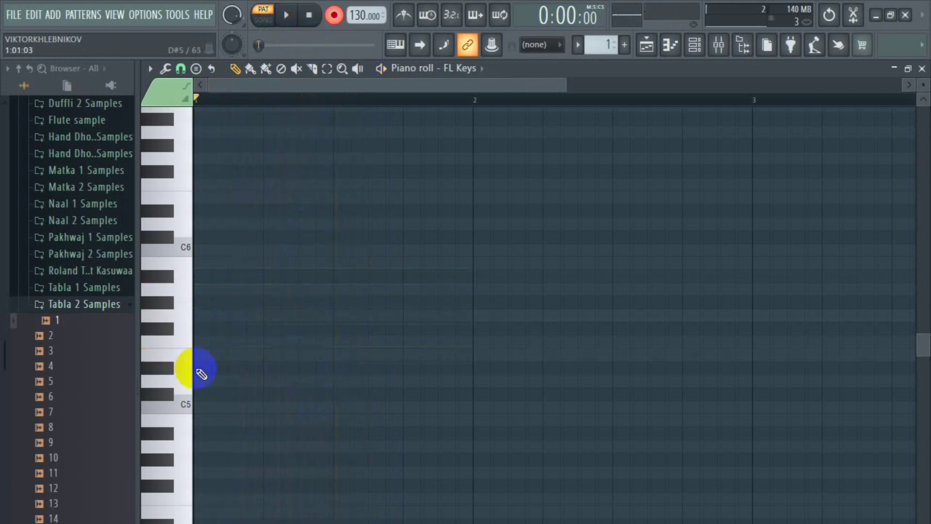
pyautogui.click(196, 68)
pyautogui.click(218, 104)
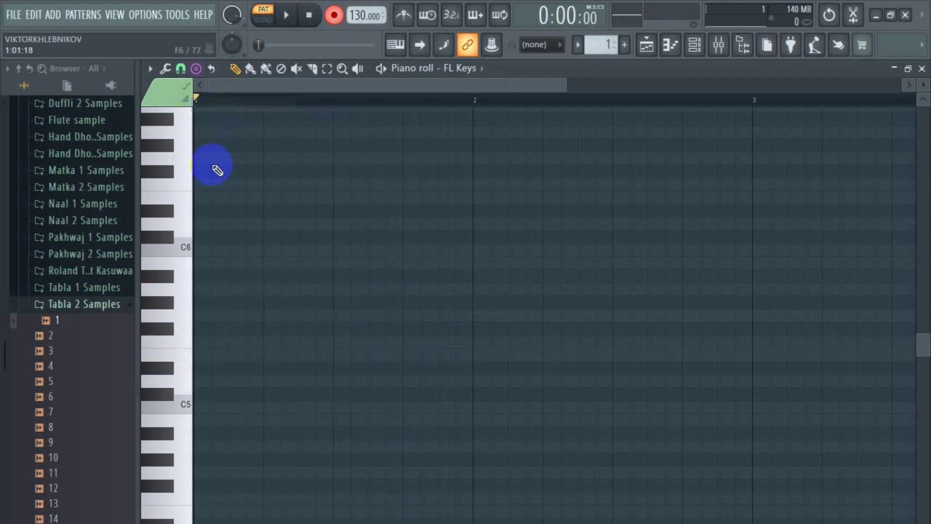
pyautogui.click(204, 342)
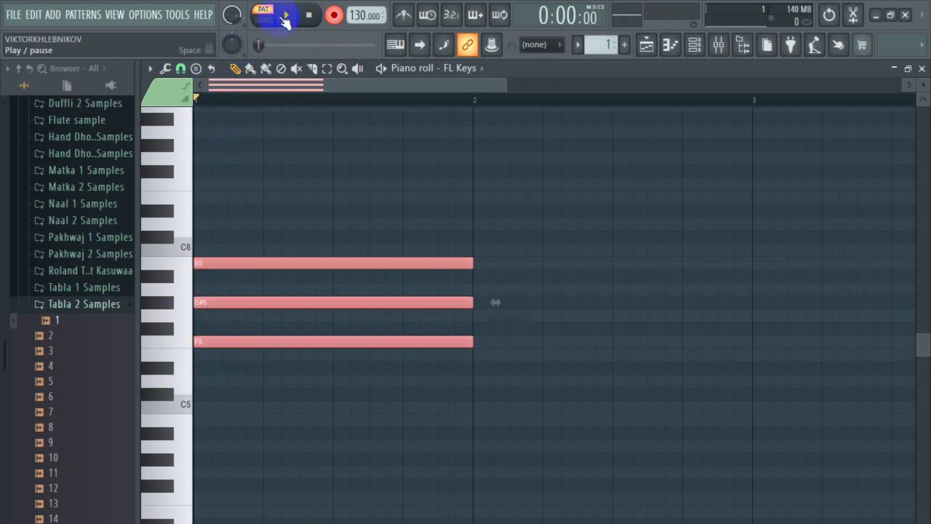
# Step: Audition the F5 diminished chord by playing the pattern from the start several times, and finish with playback paused
pyautogui.click(287, 16)
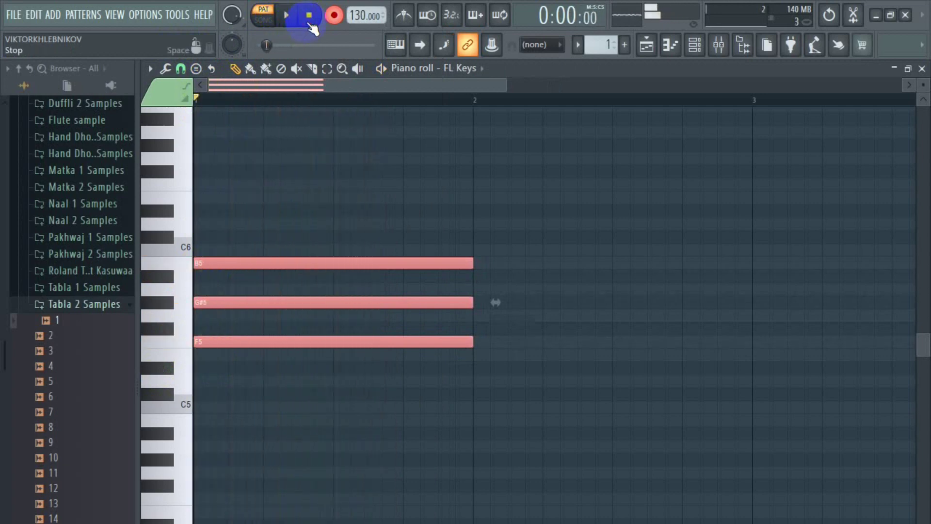
pyautogui.click(289, 17)
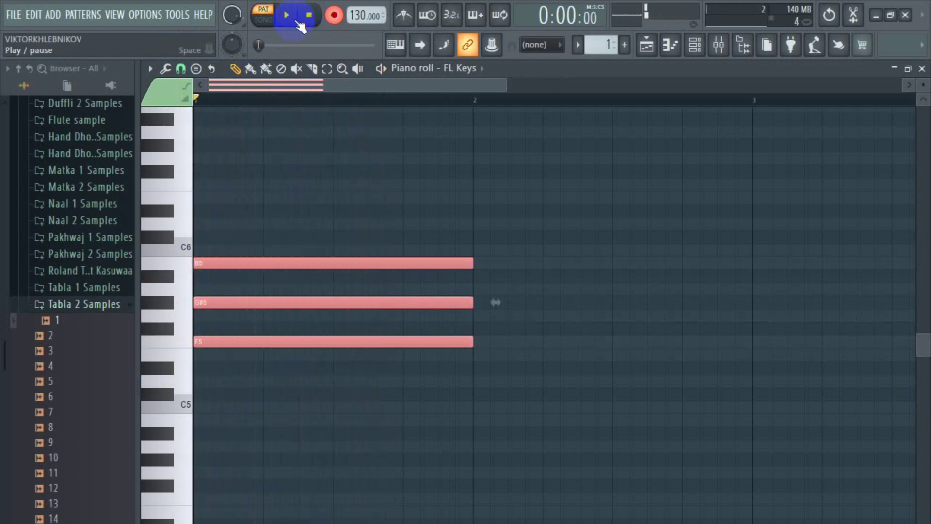
pyautogui.click(288, 17)
pyautogui.click(287, 18)
pyautogui.click(287, 18)
pyautogui.click(286, 18)
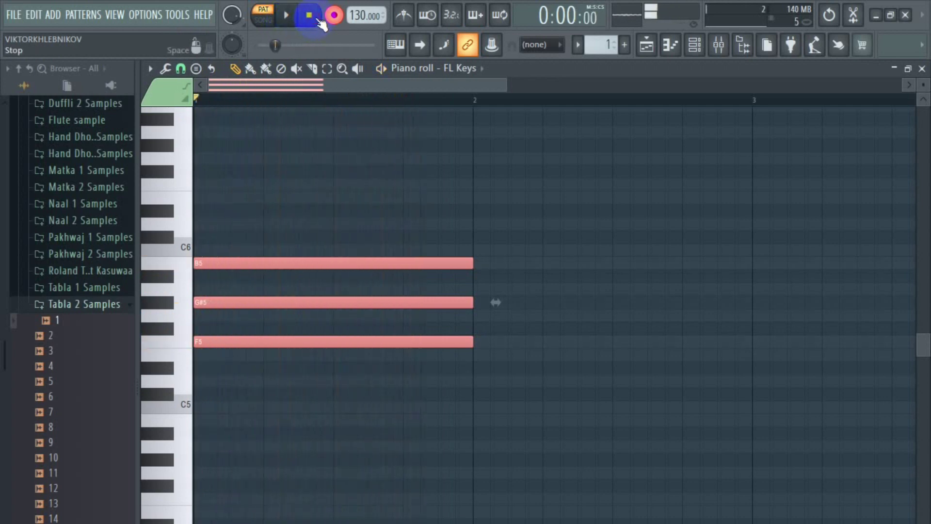
pyautogui.click(285, 17)
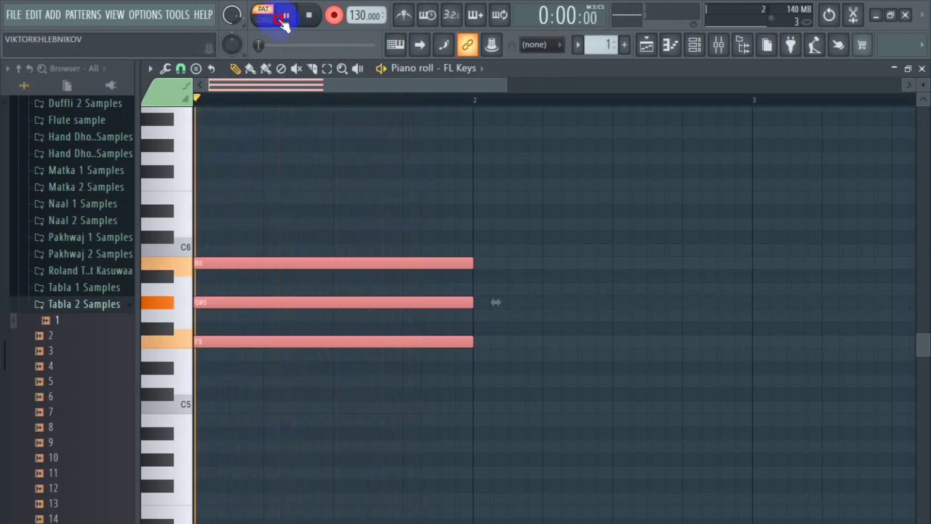
pyautogui.click(305, 19)
pyautogui.press('space')
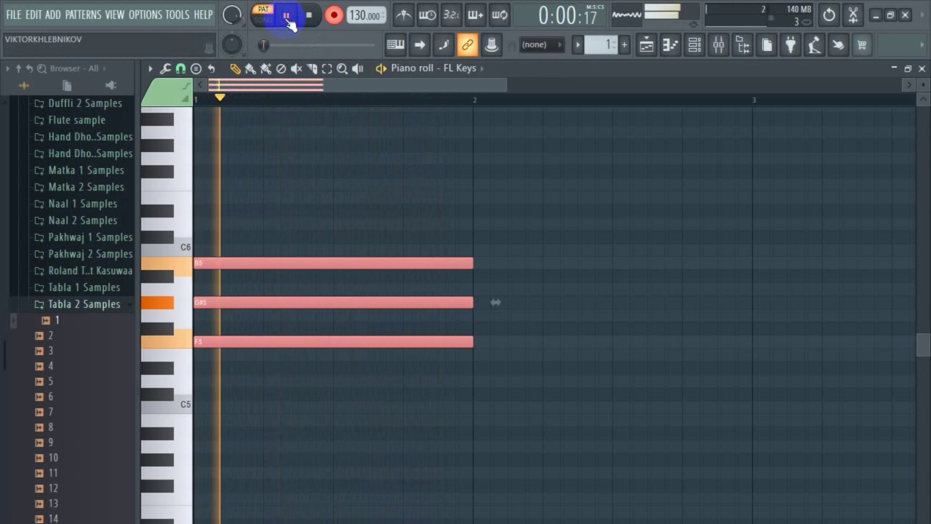
pyautogui.click(313, 24)
pyautogui.click(287, 16)
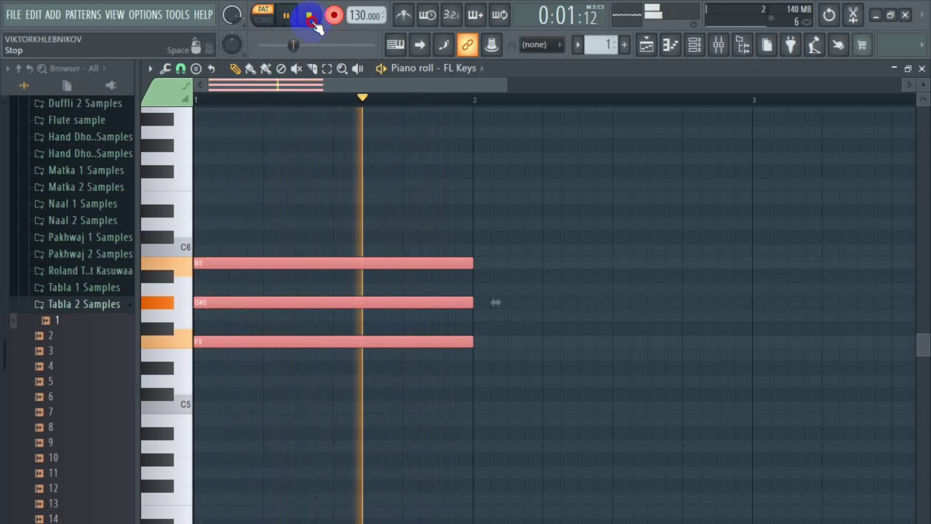
pyautogui.click(308, 16)
pyautogui.click(287, 19)
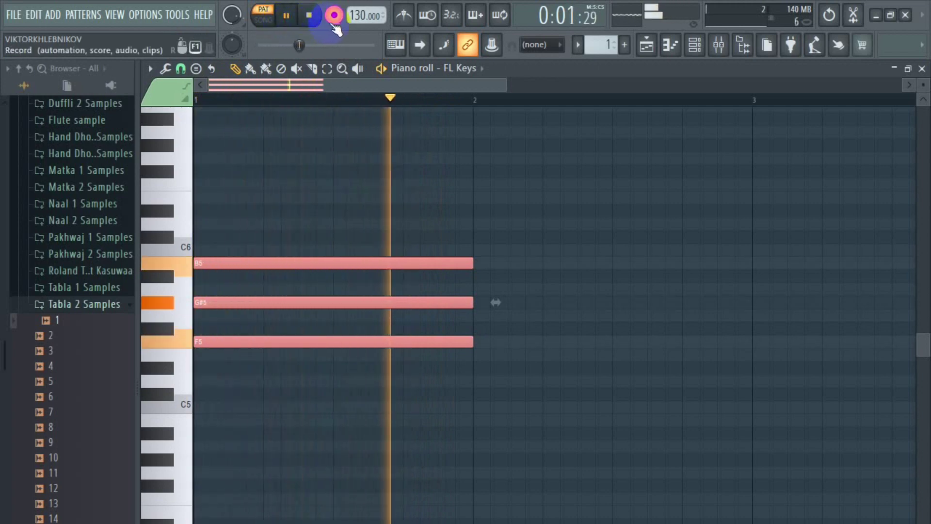
pyautogui.click(287, 20)
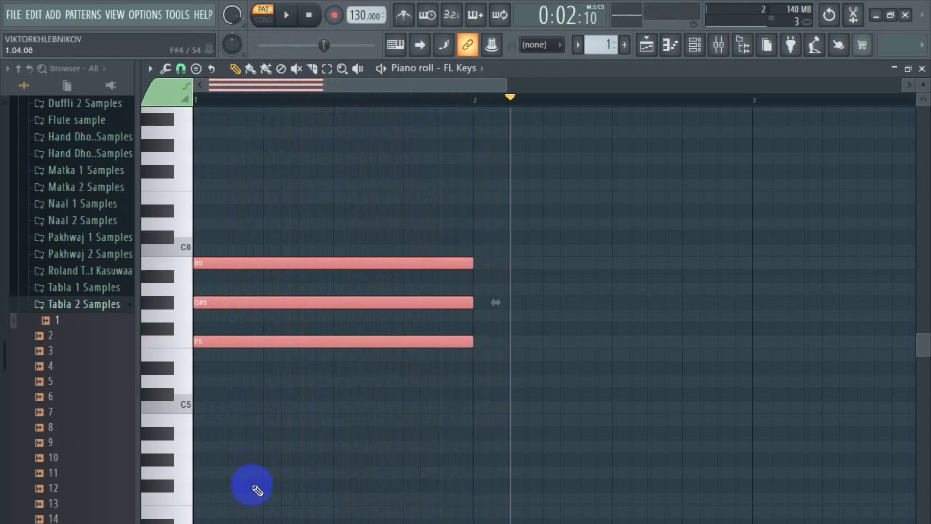
# Step: Move all three notes of the F5 diminished chord down one octave so its root sits on F4
pyautogui.hotkey('ctrl', 'a')
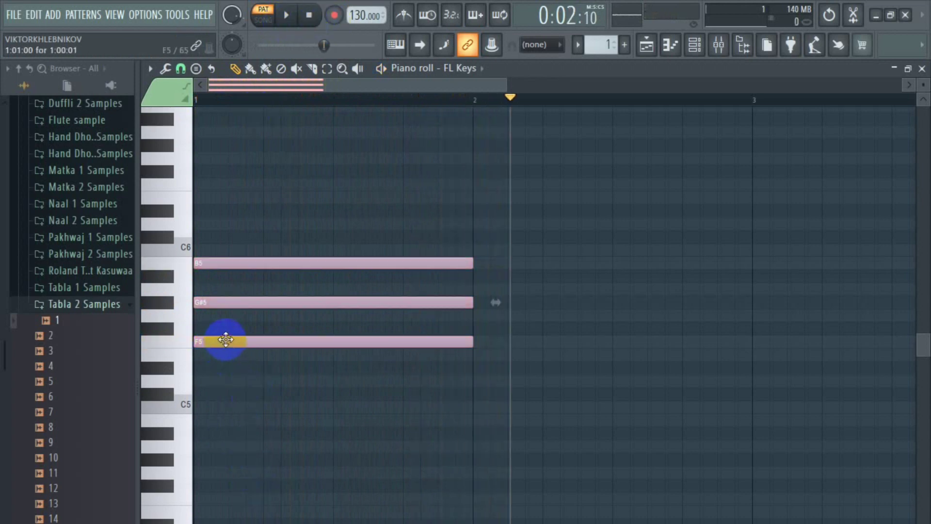
pyautogui.click(226, 339)
pyautogui.moveTo(225, 339); pyautogui.dragTo(220, 496)
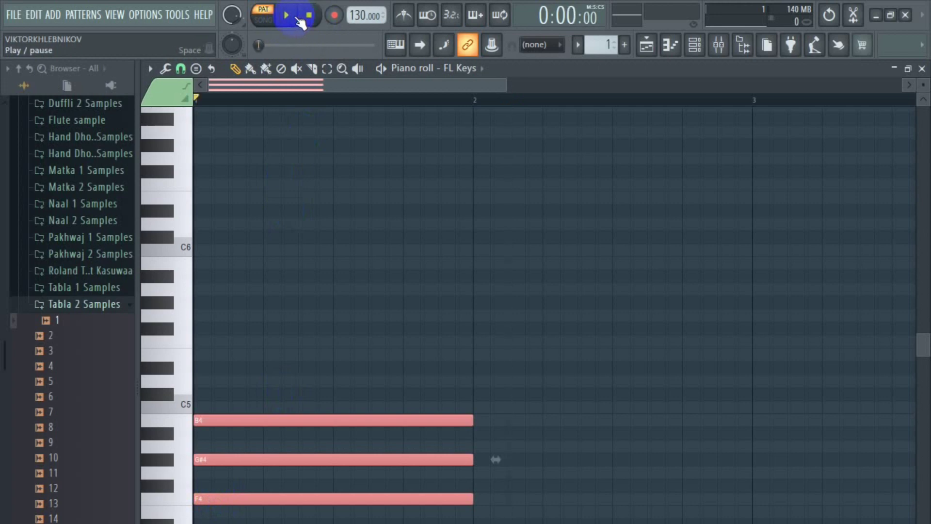
# Step: Audition the F4 diminished chord by playing the pattern from the start several times, and finish with playback stopped
pyautogui.click(290, 17)
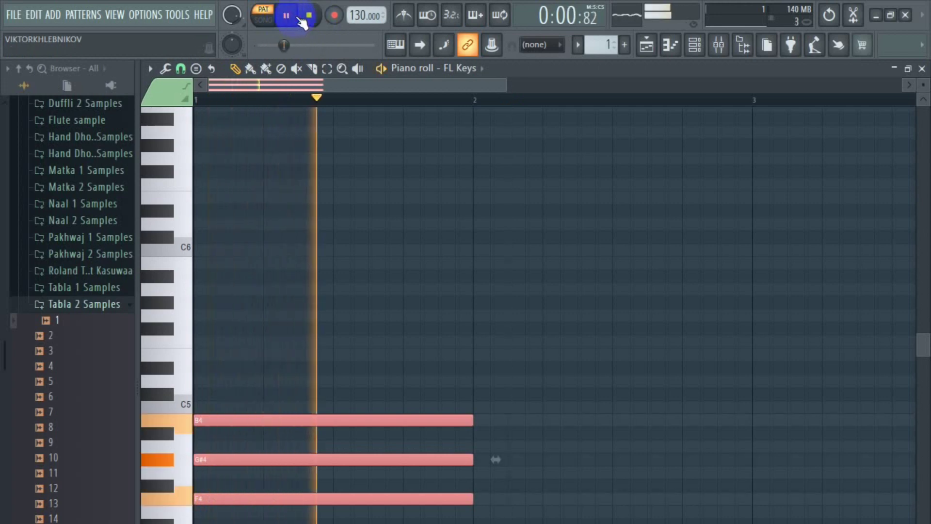
pyautogui.click(309, 16)
pyautogui.click(288, 16)
pyautogui.click(309, 15)
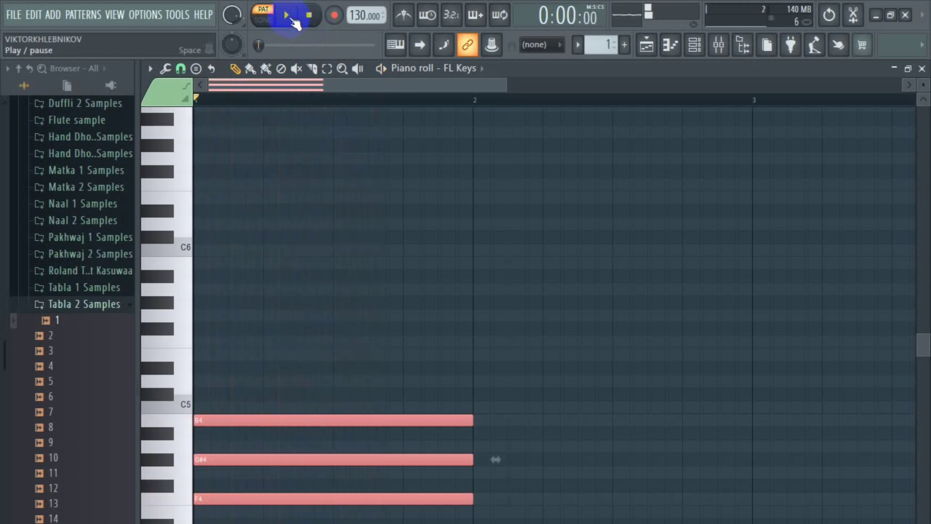
pyautogui.click(289, 16)
pyautogui.click(309, 15)
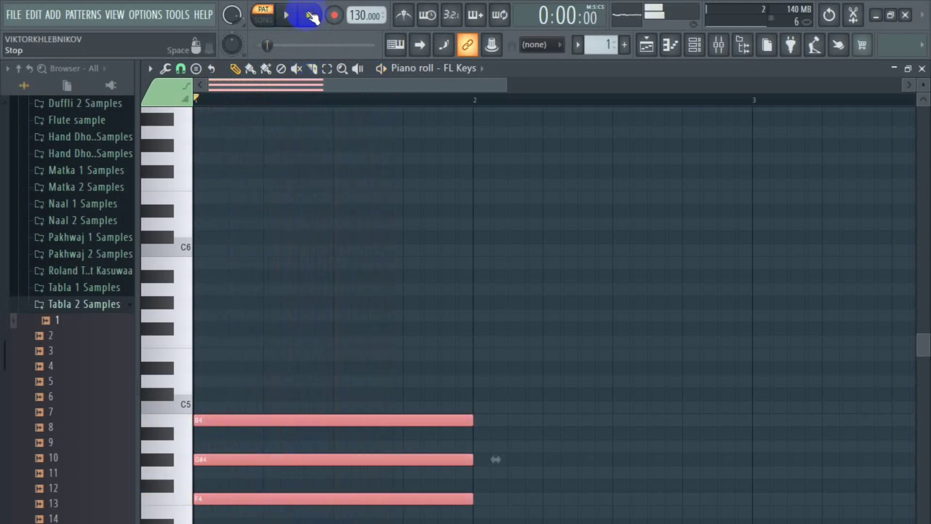
# Step: Delete the F4 chord's notes and stamp a one-bar Diminished chord rooted on F#5 at the start of bar 1
pyautogui.rightClick(272, 459)
pyautogui.rightClick(289, 420)
pyautogui.rightClick(284, 498)
pyautogui.rightClick(200, 227)
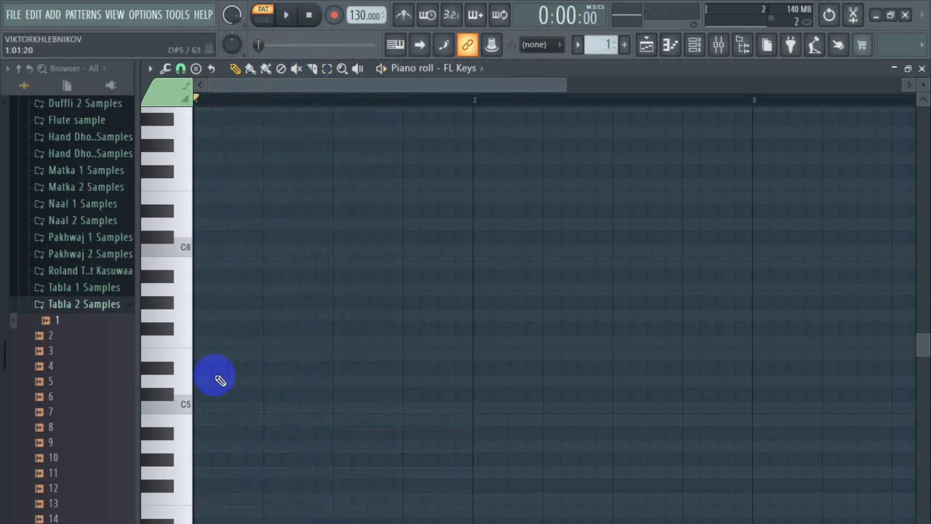
pyautogui.click(186, 316)
pyautogui.click(196, 68)
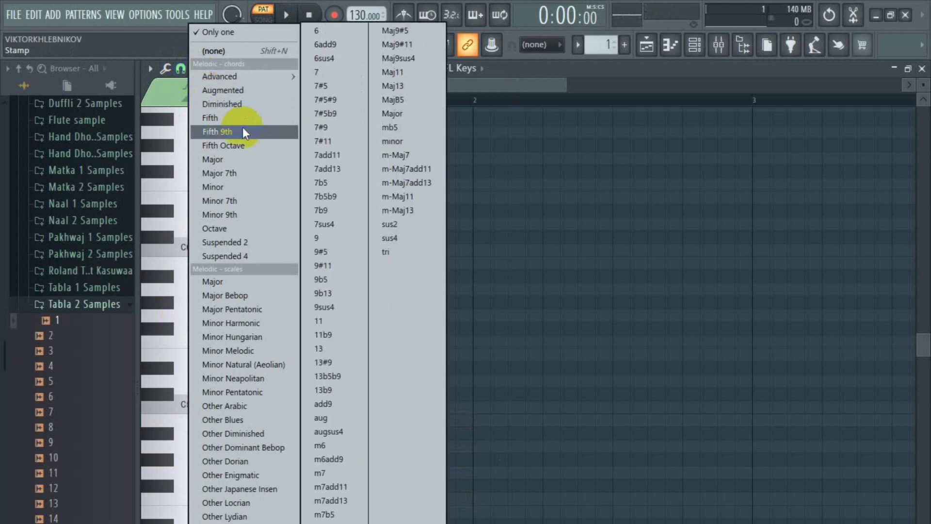
pyautogui.click(234, 103)
pyautogui.click(208, 328)
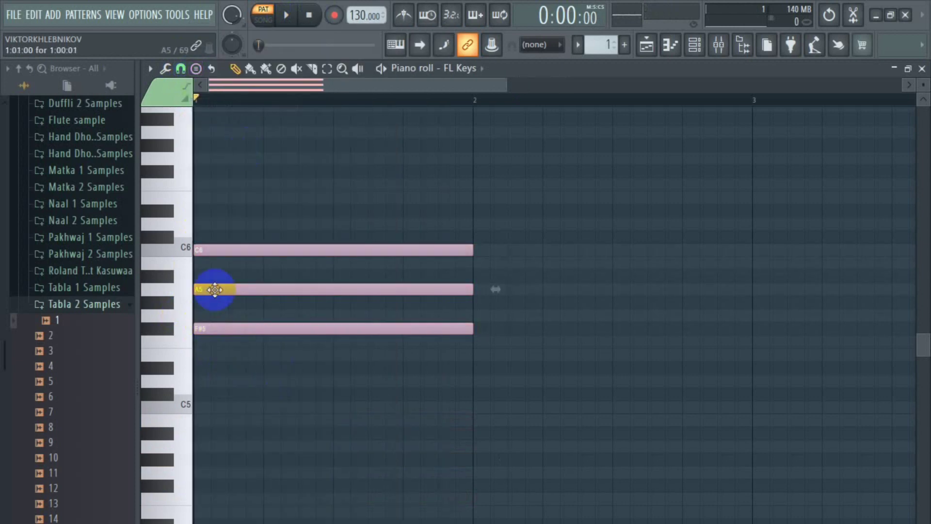
pyautogui.click(222, 270)
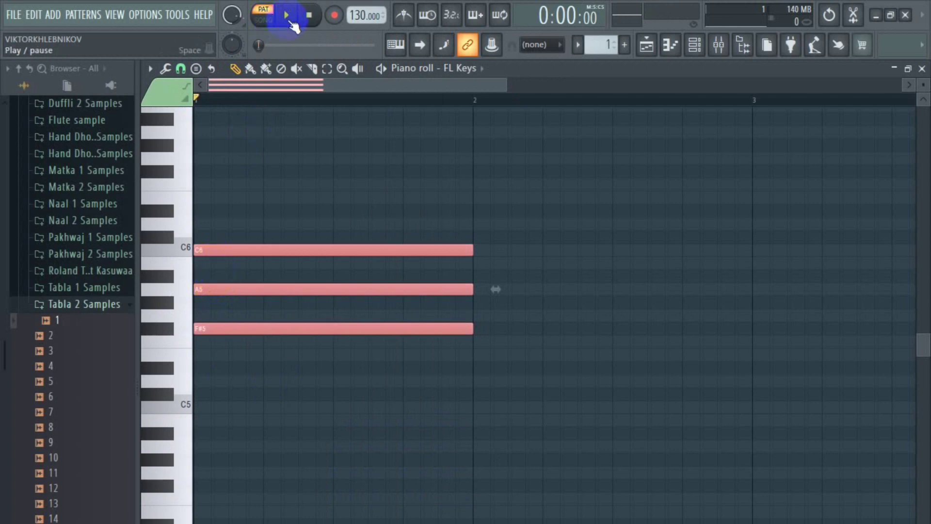
# Step: Audition the F#5 diminished chord by repeatedly playing the pattern from the start, and finish with playback stopped
pyautogui.click(287, 16)
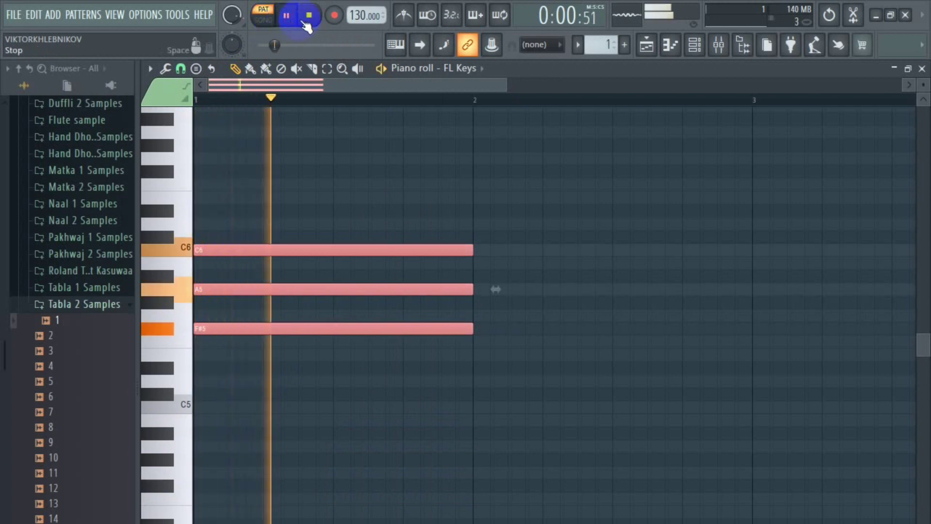
pyautogui.click(288, 16)
pyautogui.click(289, 23)
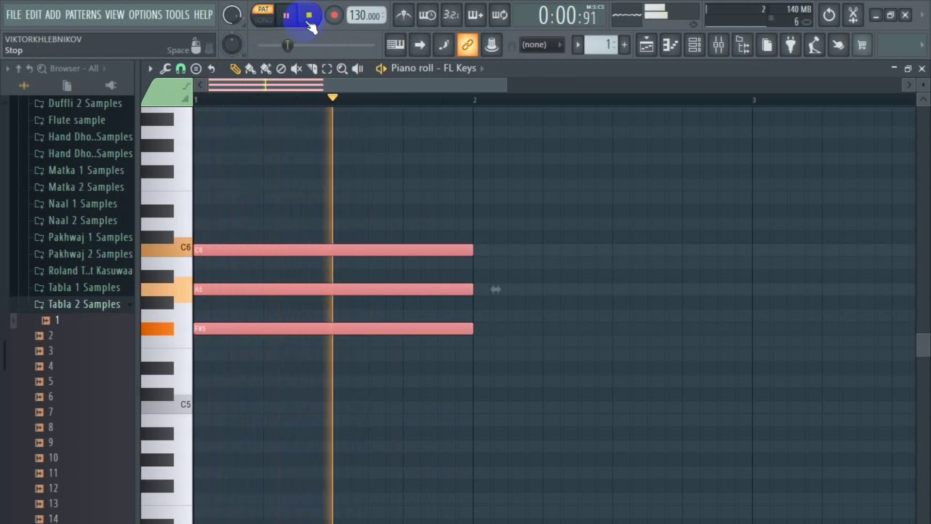
pyautogui.click(294, 21)
pyautogui.click(295, 20)
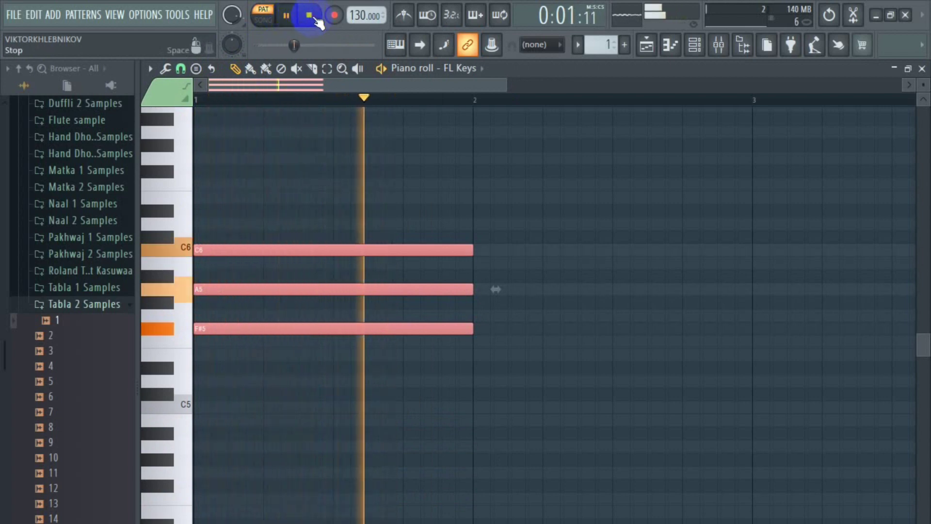
pyautogui.click(294, 21)
pyautogui.click(290, 22)
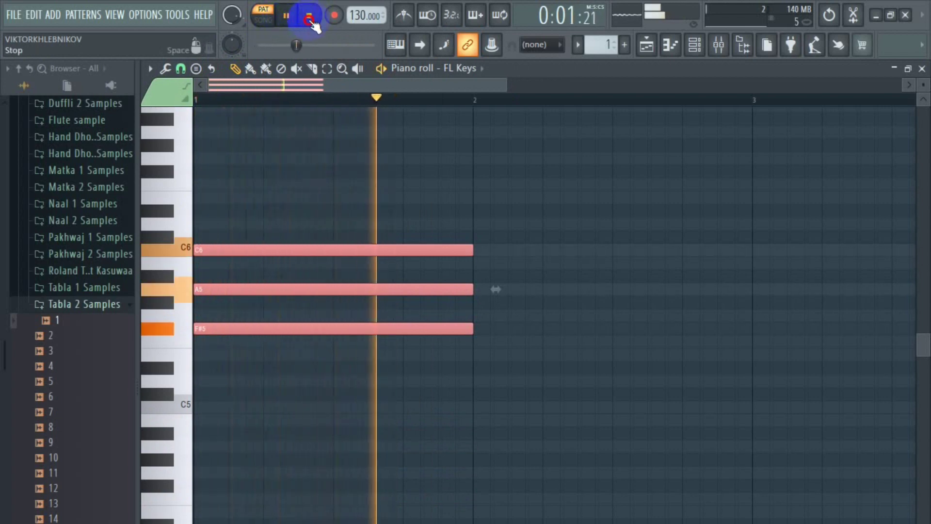
pyautogui.click(290, 22)
pyautogui.click(292, 22)
pyautogui.click(293, 22)
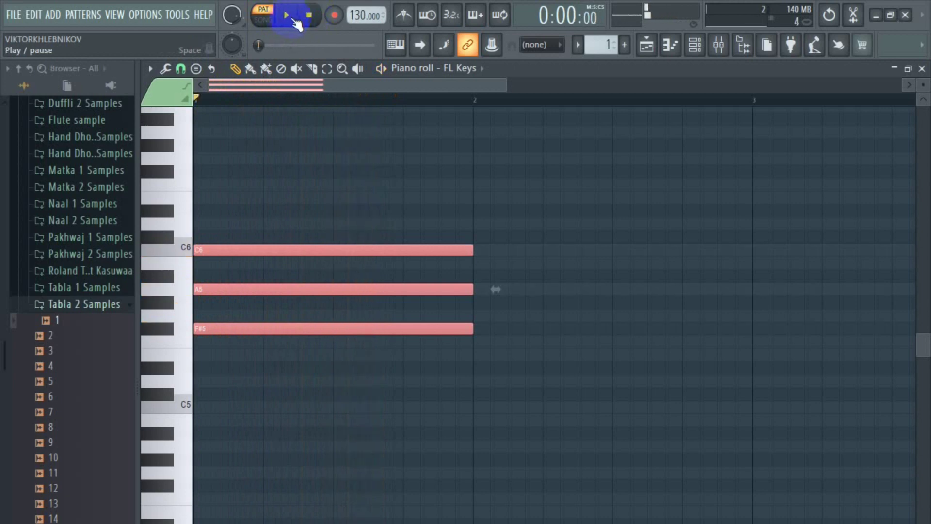
pyautogui.click(297, 21)
pyautogui.click(309, 18)
# Step: Delete the F#5 chord's notes and stamp a one-bar Diminished chord rooted on G5 at the start of bar 1
pyautogui.hotkey('ctrl', 'a')
pyautogui.press('Delete')
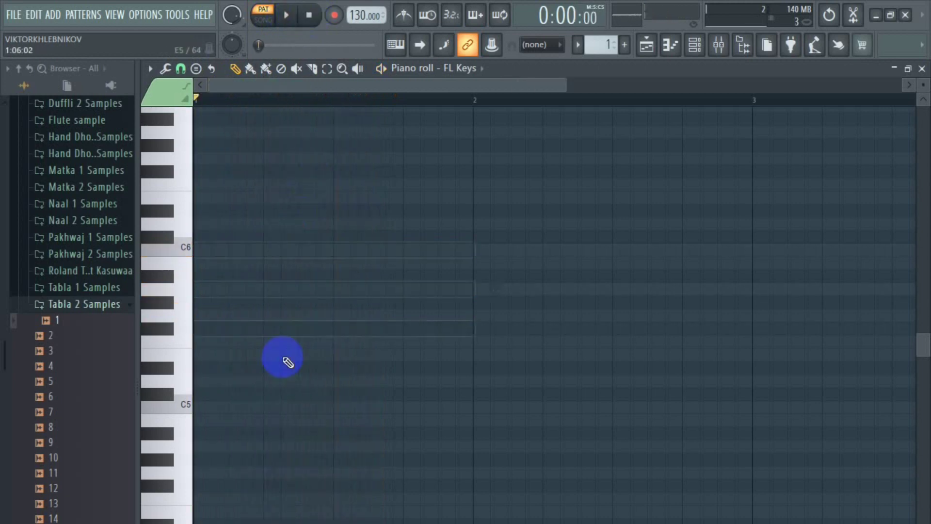
pyautogui.click(196, 69)
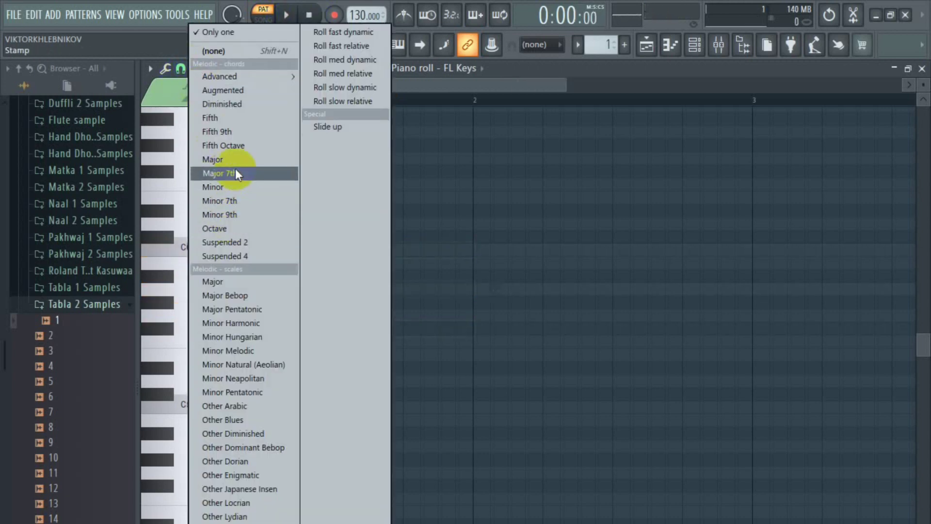
pyautogui.click(232, 104)
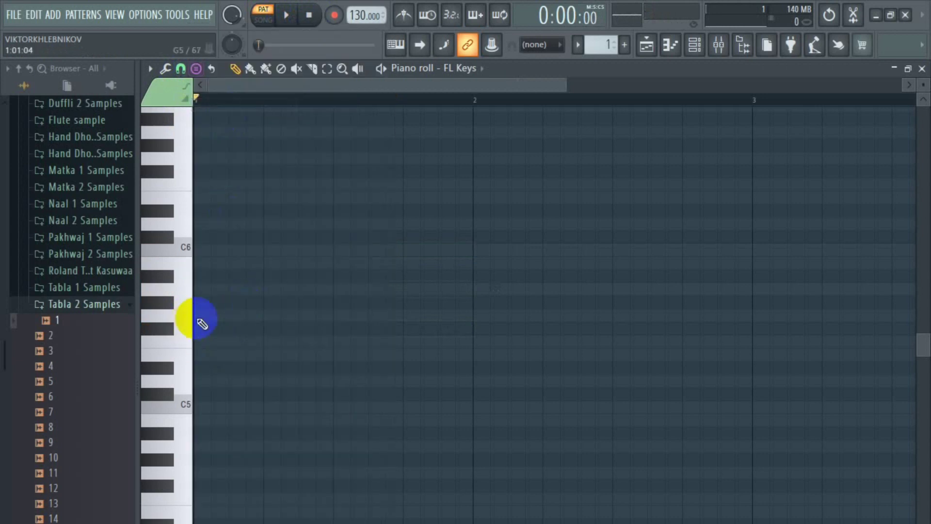
pyautogui.click(216, 317)
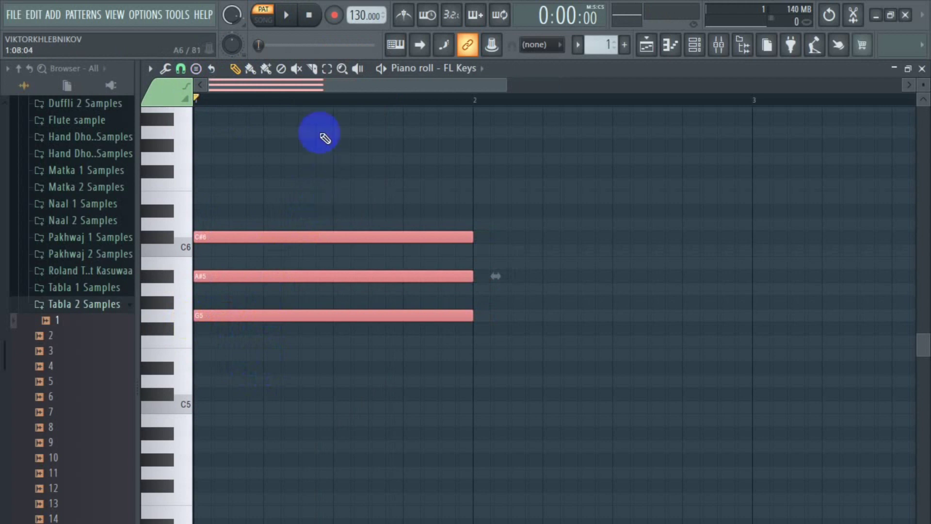
# Step: Audition the G5 diminished chord by playing the pattern from the start several times, and finish with playback stopped
pyautogui.click(287, 16)
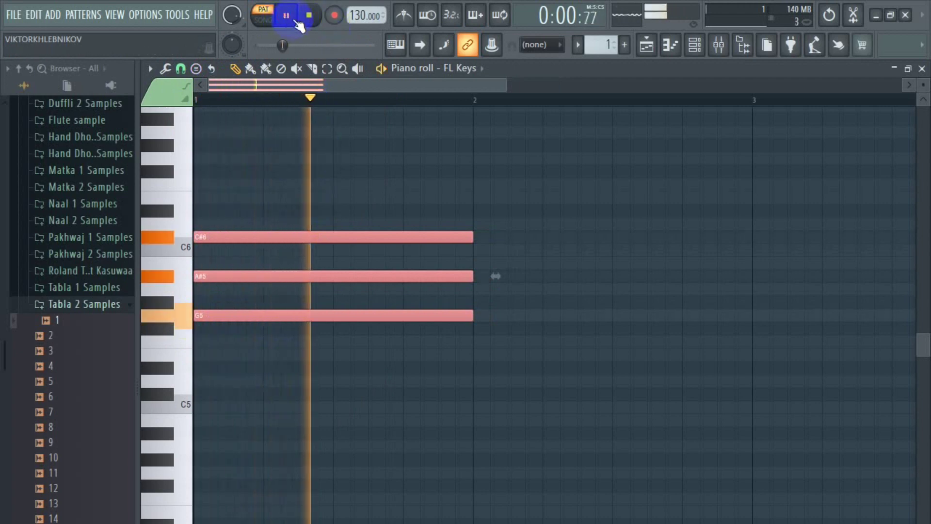
pyautogui.click(308, 16)
pyautogui.click(291, 18)
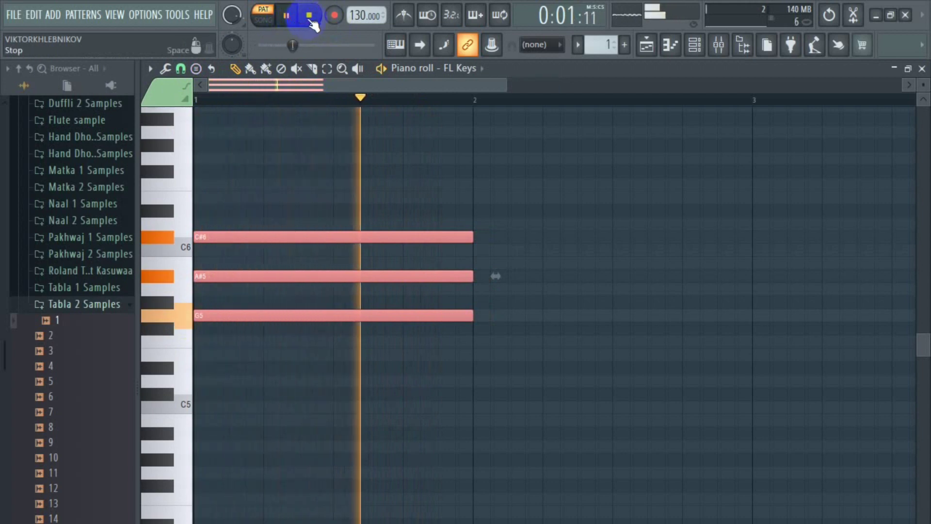
pyautogui.click(308, 18)
pyautogui.click(292, 22)
pyautogui.click(307, 16)
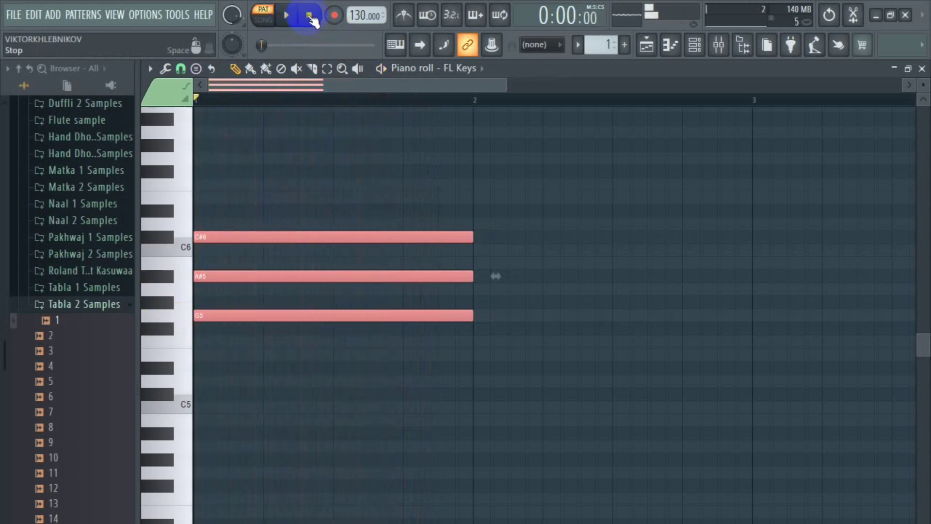
pyautogui.click(293, 19)
pyautogui.click(308, 17)
pyautogui.click(291, 17)
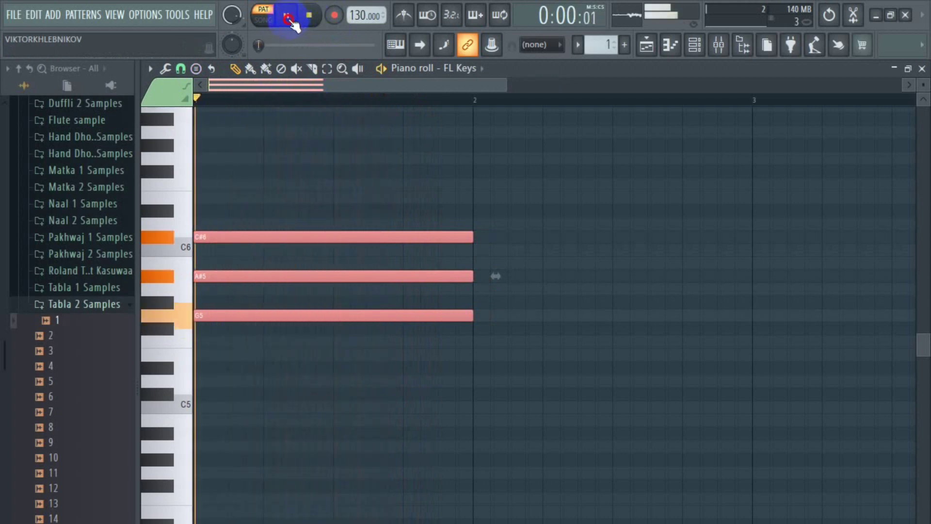
pyautogui.click(311, 18)
pyautogui.click(287, 16)
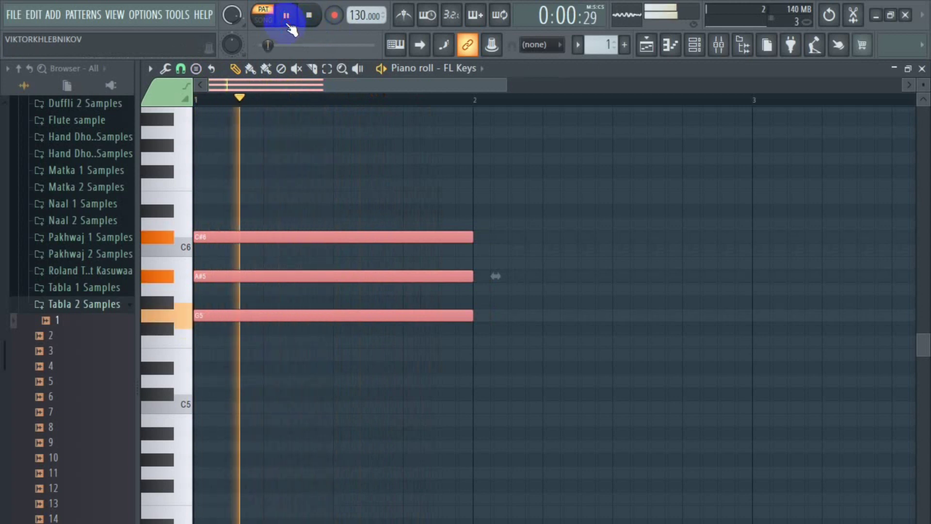
pyautogui.click(307, 17)
# Step: Delete the G5 chord's notes and stamp a one-bar Diminished chord rooted on G#5 at the start of bar 1
pyautogui.click(225, 311)
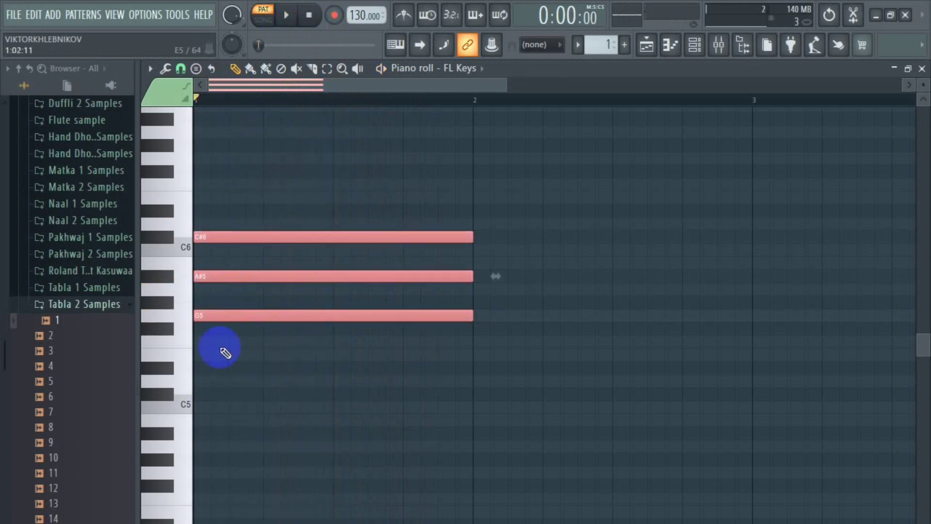
pyautogui.click(266, 234)
pyautogui.hotkey('ctrl', 'a')
pyautogui.press('Delete')
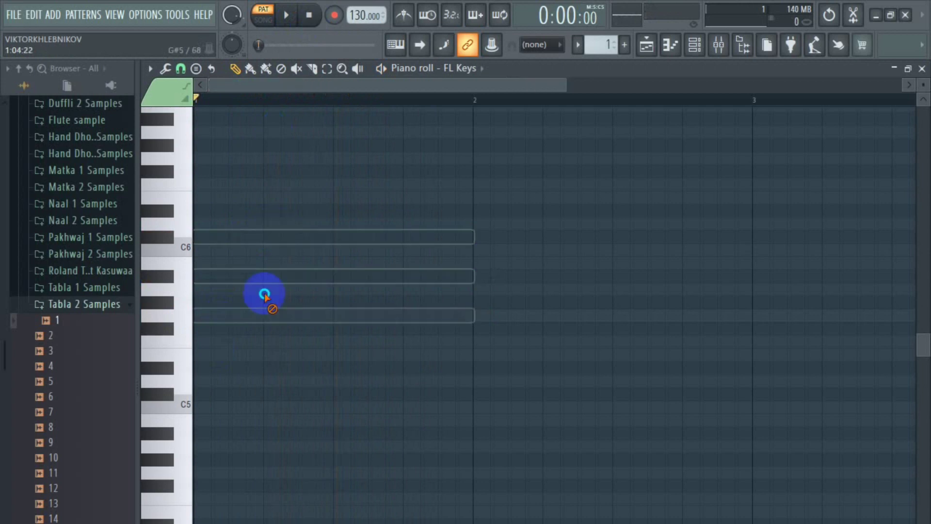
pyautogui.click(198, 69)
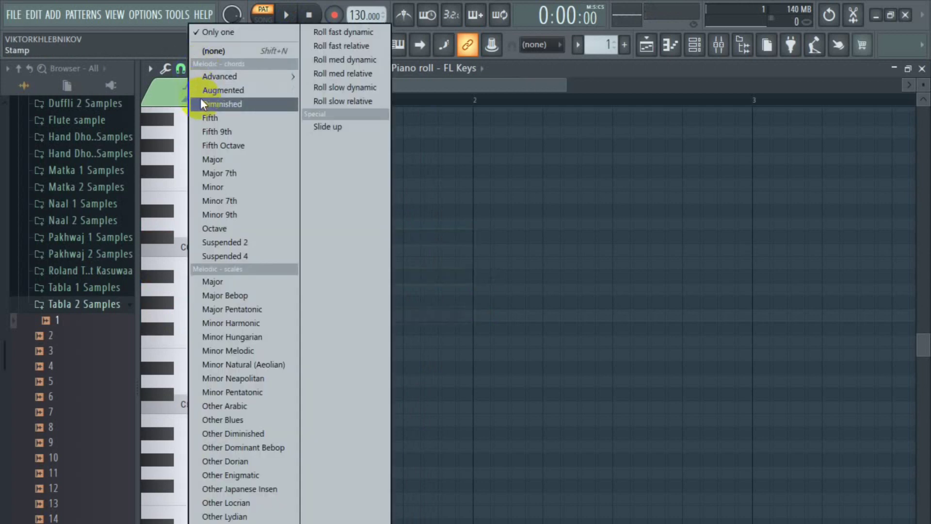
pyautogui.click(216, 89)
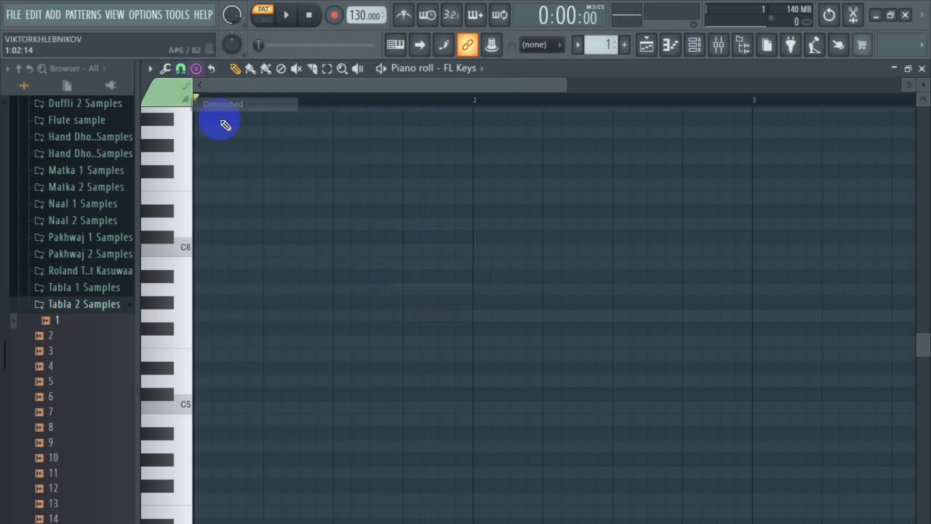
pyautogui.click(195, 302)
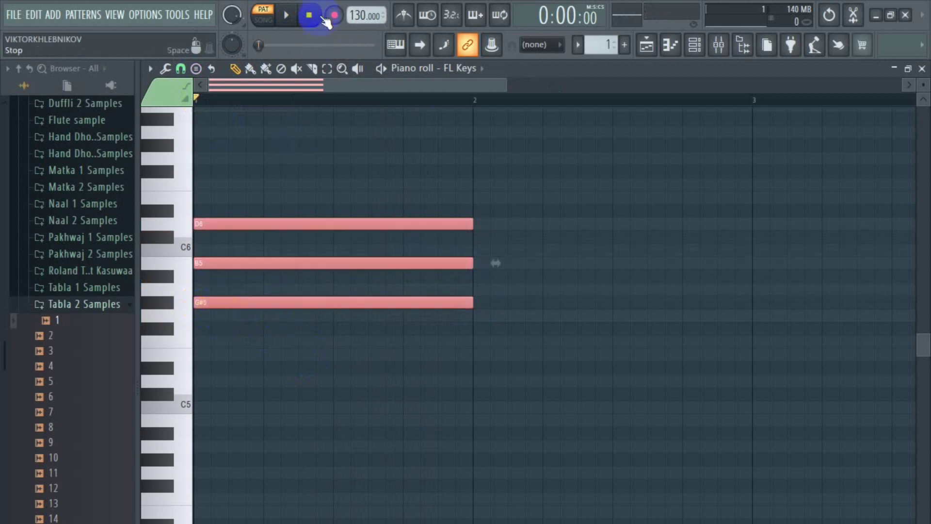
# Step: Audition the G#5 diminished chord by repeatedly playing the pattern from the start, and finish with playback stopped
pyautogui.click(289, 17)
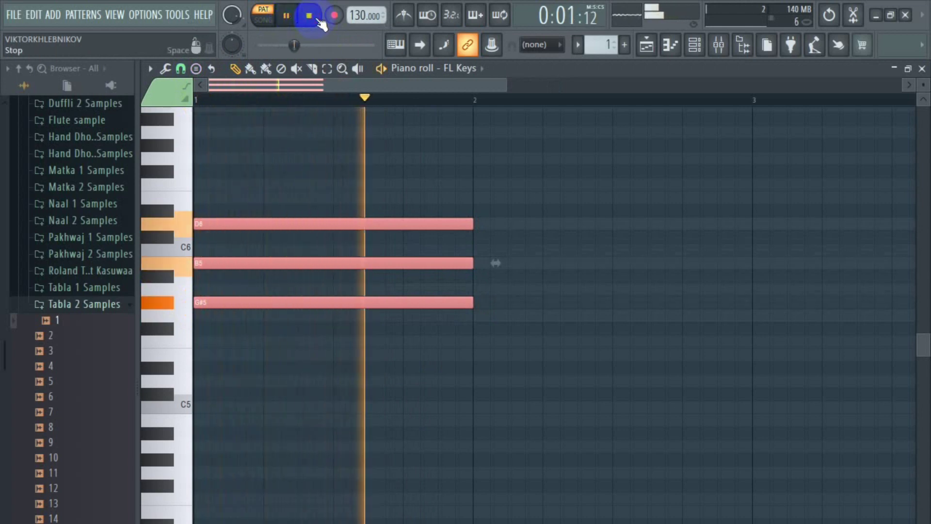
pyautogui.click(310, 18)
pyautogui.click(288, 19)
pyautogui.click(309, 15)
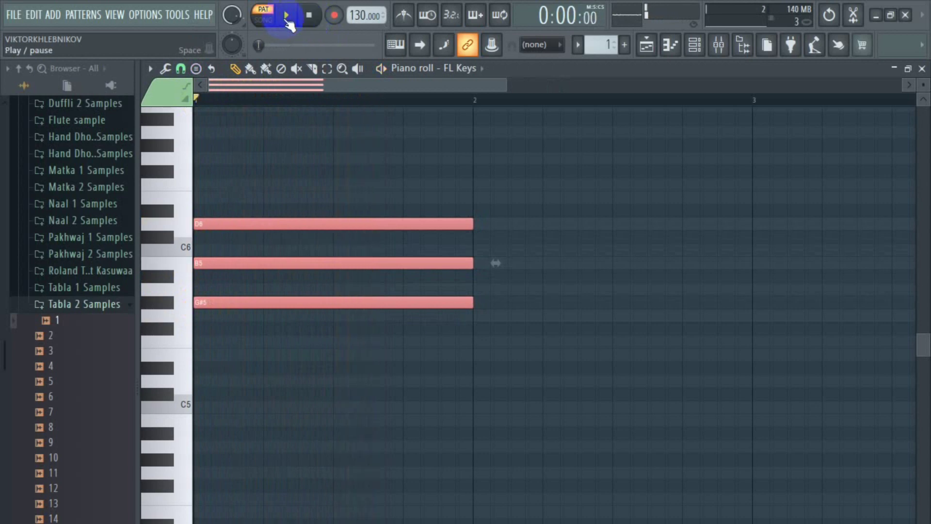
pyautogui.click(286, 17)
pyautogui.click(309, 16)
pyautogui.click(293, 19)
pyautogui.click(309, 16)
pyautogui.click(286, 16)
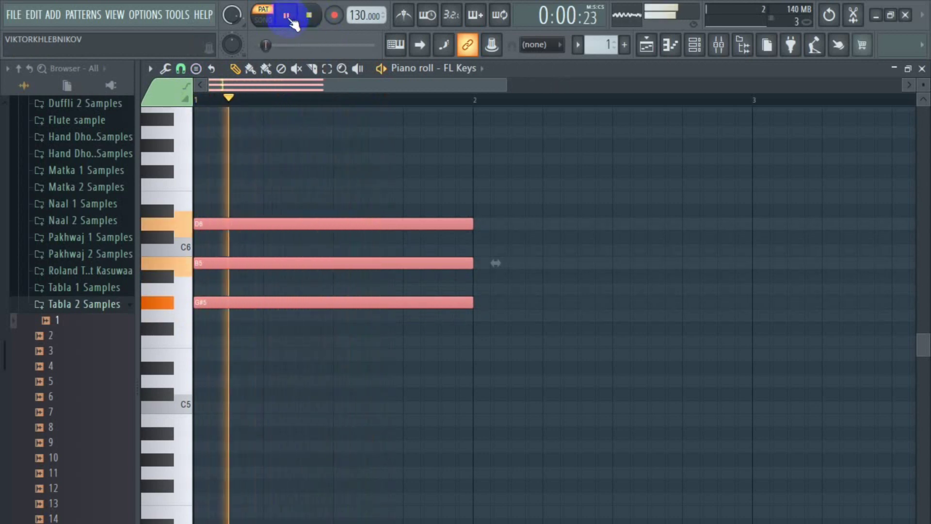
pyautogui.click(309, 16)
pyautogui.click(287, 16)
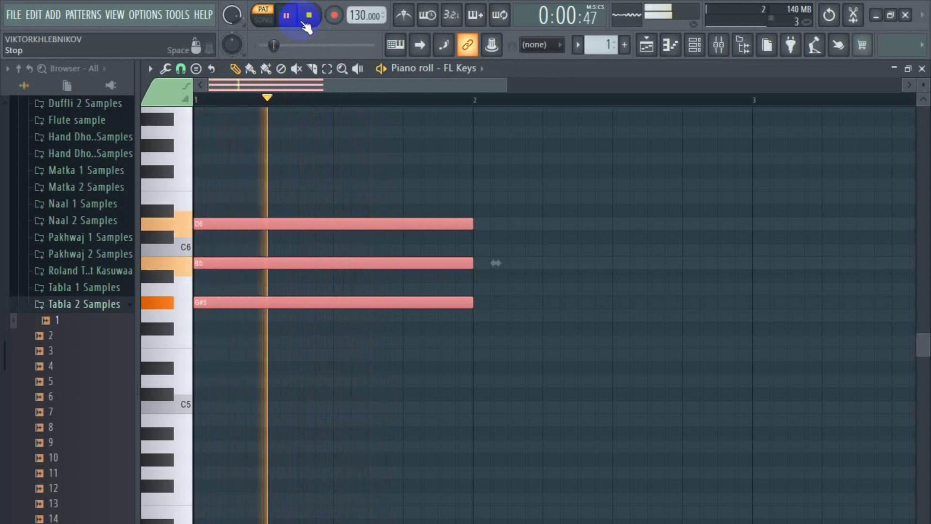
pyautogui.click(309, 16)
pyautogui.click(287, 16)
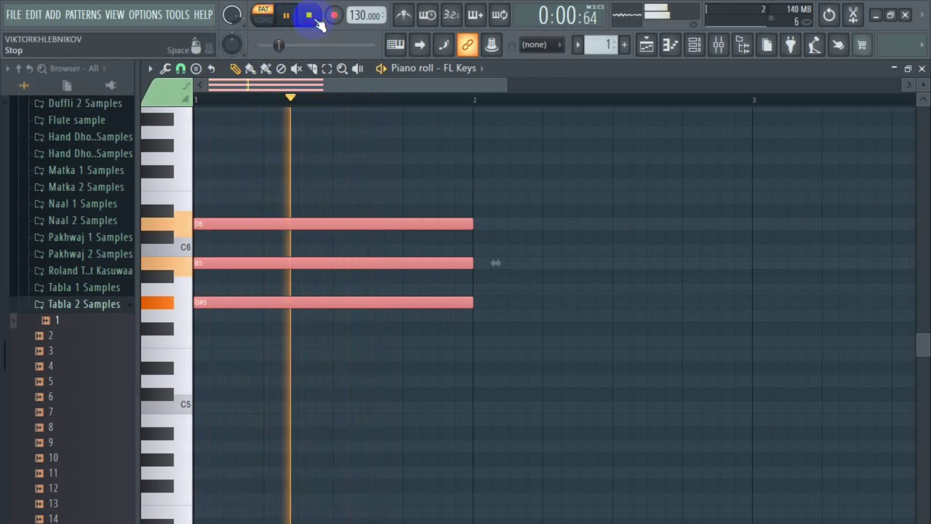
pyautogui.click(309, 15)
pyautogui.click(286, 16)
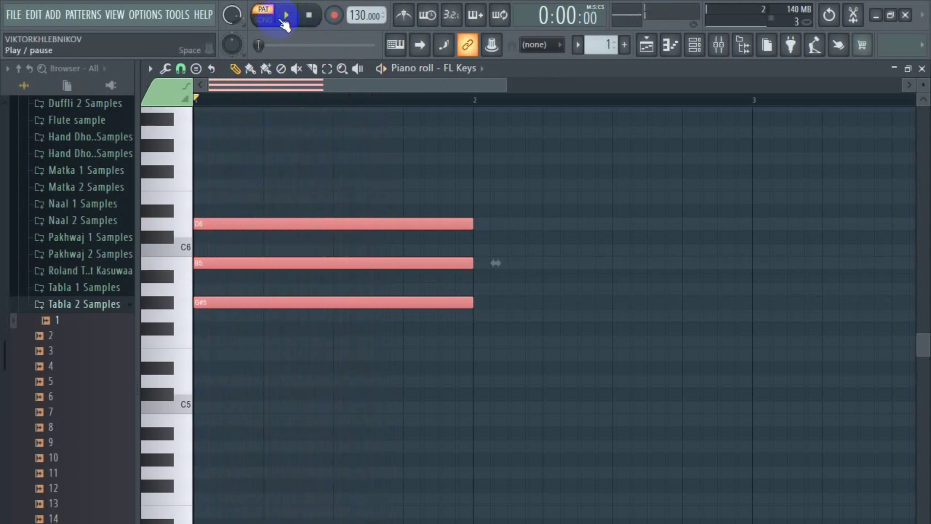
pyautogui.click(309, 15)
# Step: Delete the G#5 chord's notes and stamp a one-bar Diminished chord rooted on A5 at the start of bar 1
pyautogui.rightClick(251, 305)
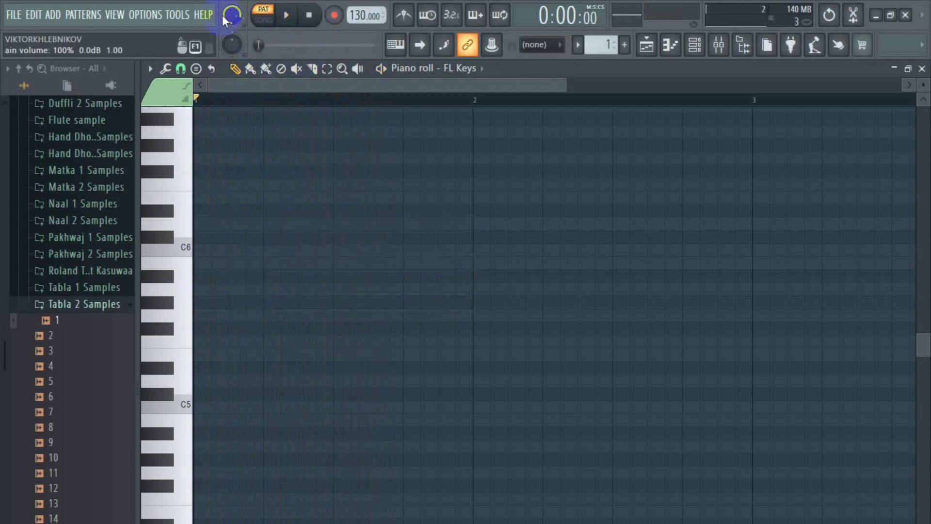
pyautogui.click(196, 69)
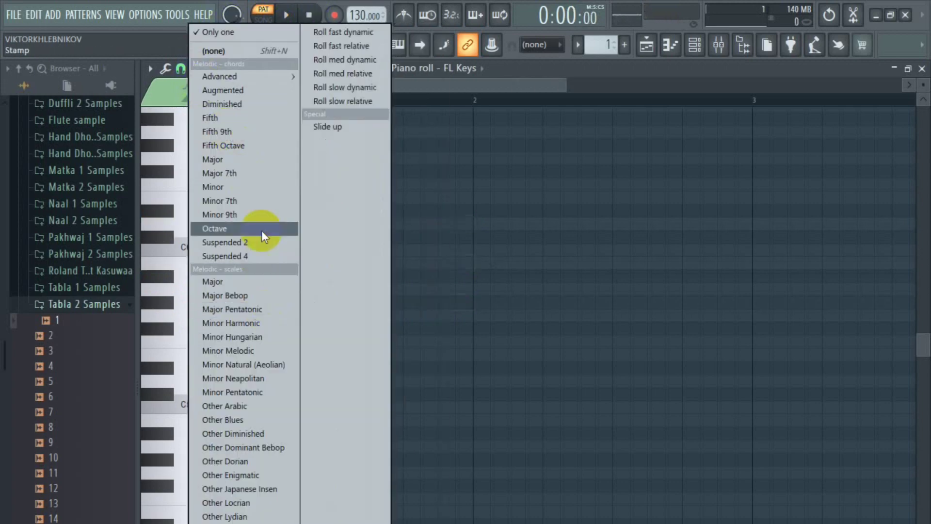
pyautogui.click(261, 103)
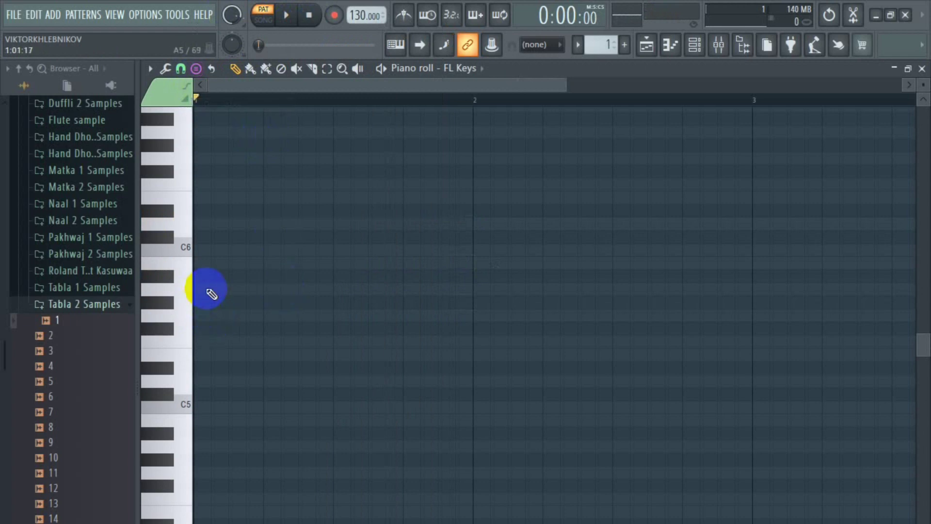
pyautogui.moveTo(211, 294); pyautogui.dragTo(250, 323)
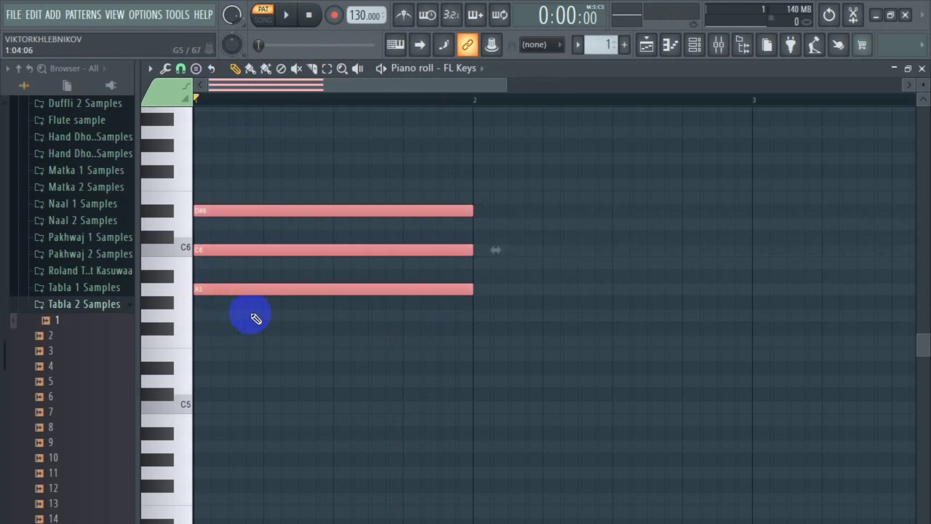
# Step: Audition the A5 diminished chord by playing the pattern from the start several times, and finish with playback stopped
pyautogui.click(289, 16)
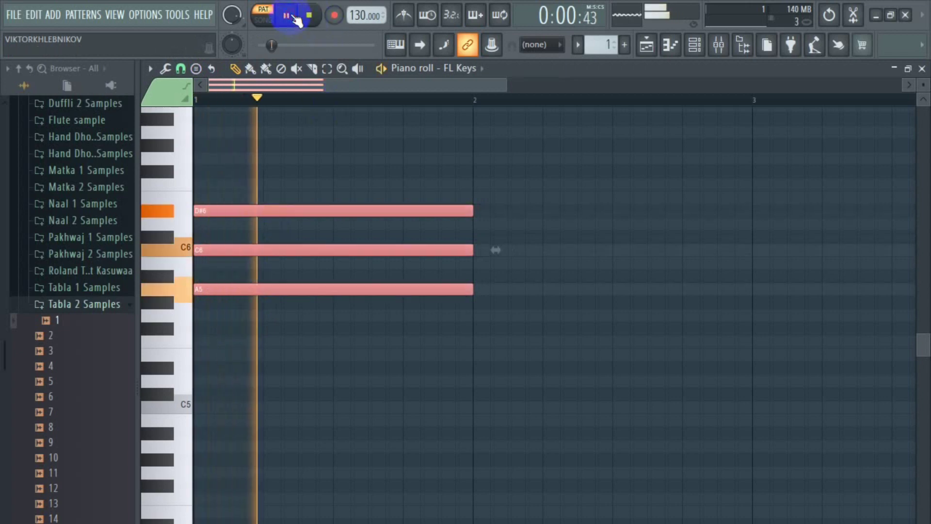
pyautogui.click(309, 15)
pyautogui.click(289, 16)
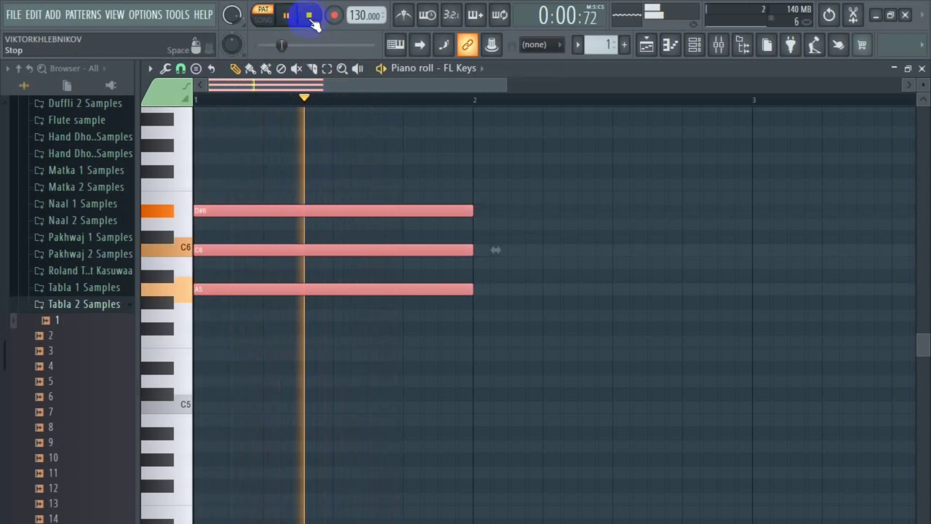
pyautogui.click(289, 17)
pyautogui.click(290, 17)
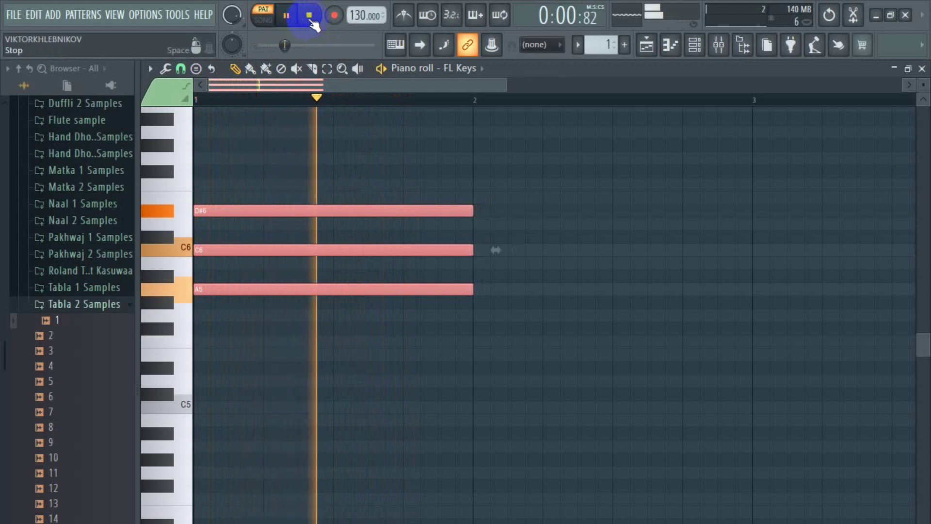
pyautogui.click(309, 16)
pyautogui.click(288, 16)
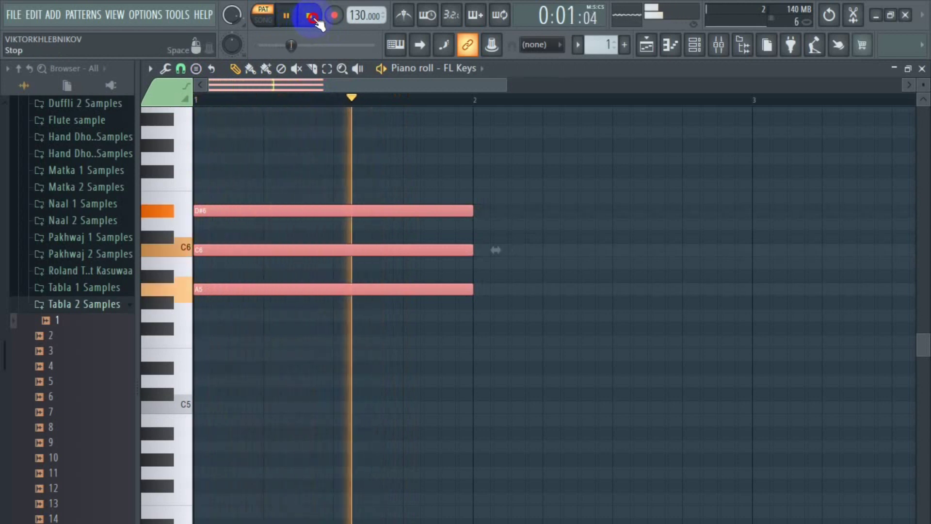
pyautogui.click(309, 15)
pyautogui.click(287, 16)
pyautogui.click(309, 16)
pyautogui.click(288, 17)
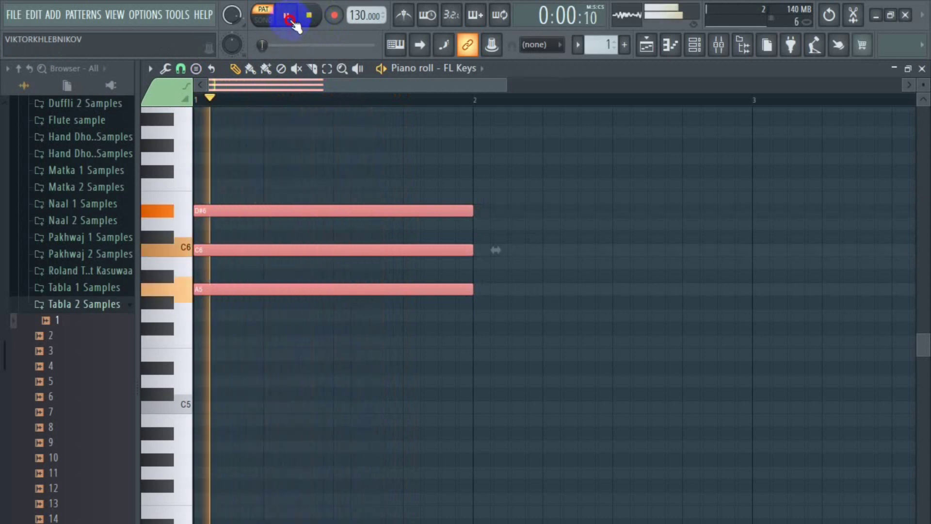
pyautogui.click(309, 16)
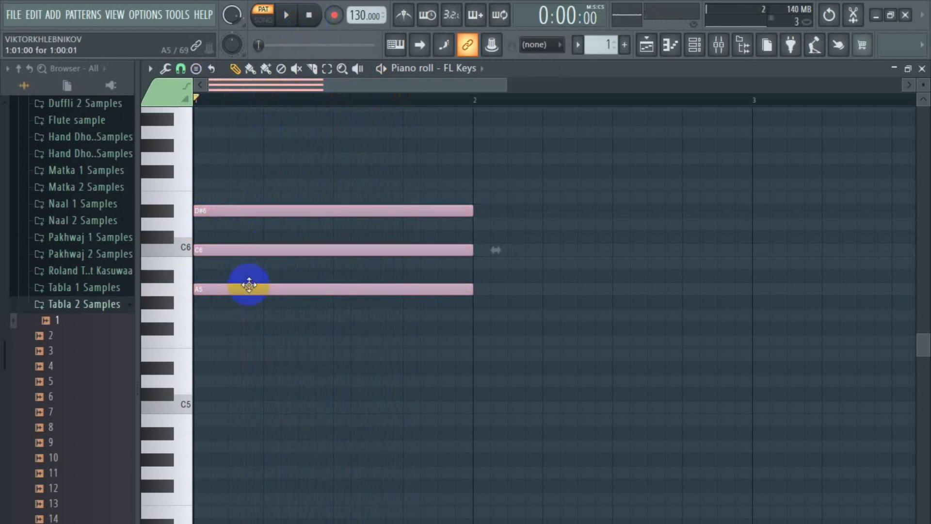
# Step: Move all three notes of the A5 diminished chord up one semitone to root A#5, and audition it in pattern mode, finishing with playback stopped
pyautogui.moveTo(235, 289); pyautogui.dragTo(284, 281)
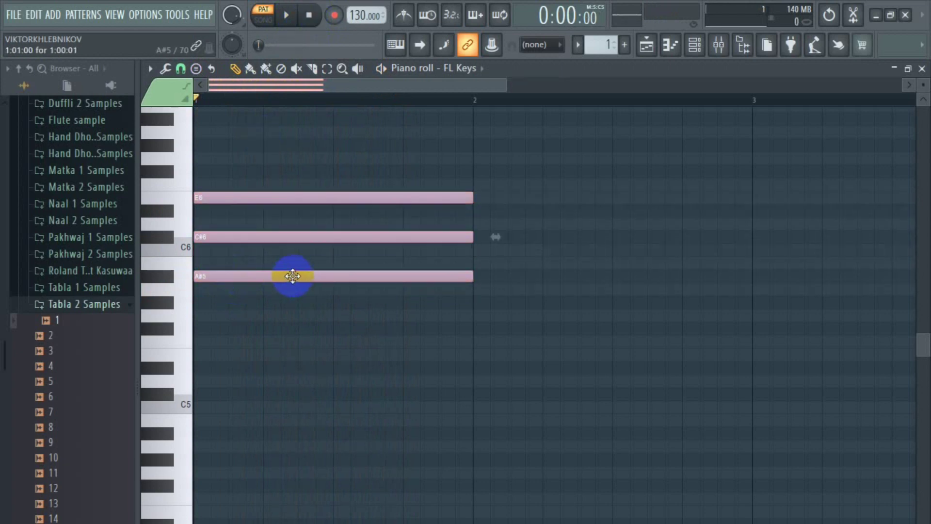
pyautogui.click(288, 15)
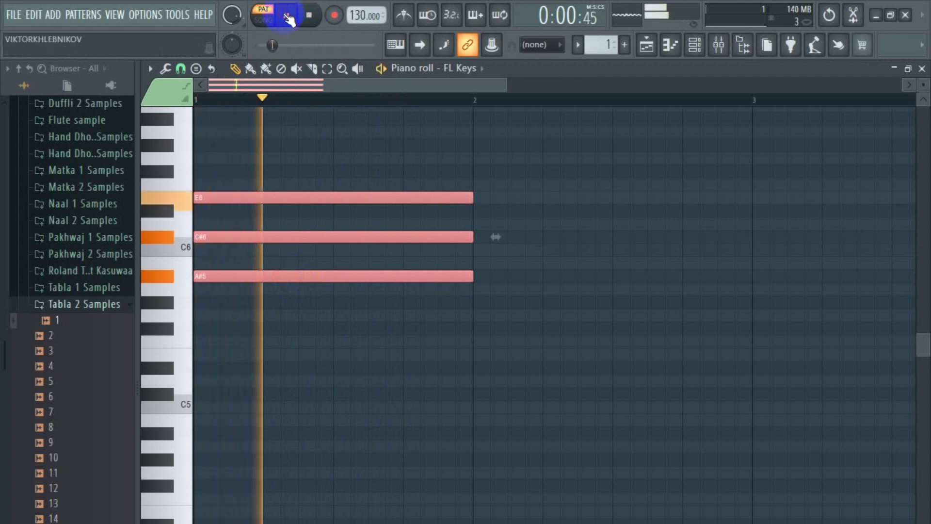
pyautogui.click(309, 15)
pyautogui.click(288, 15)
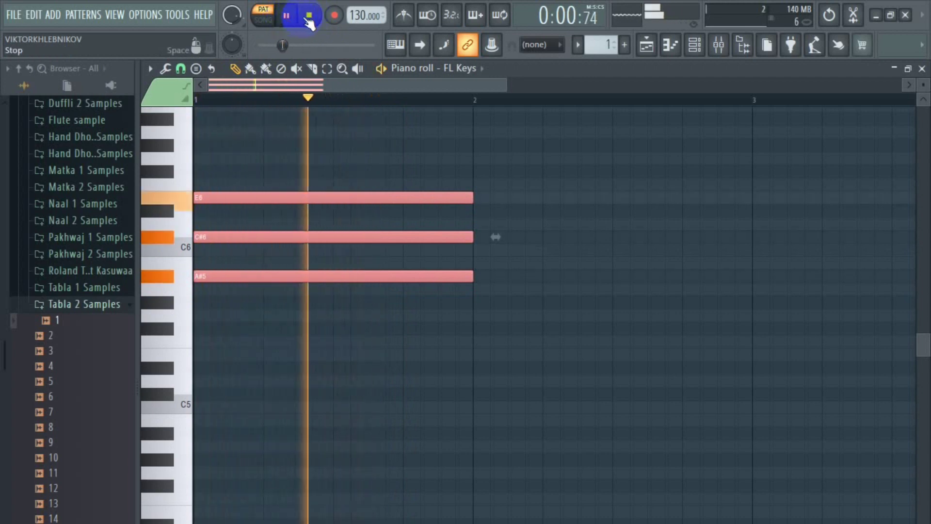
pyautogui.click(309, 15)
pyautogui.click(264, 21)
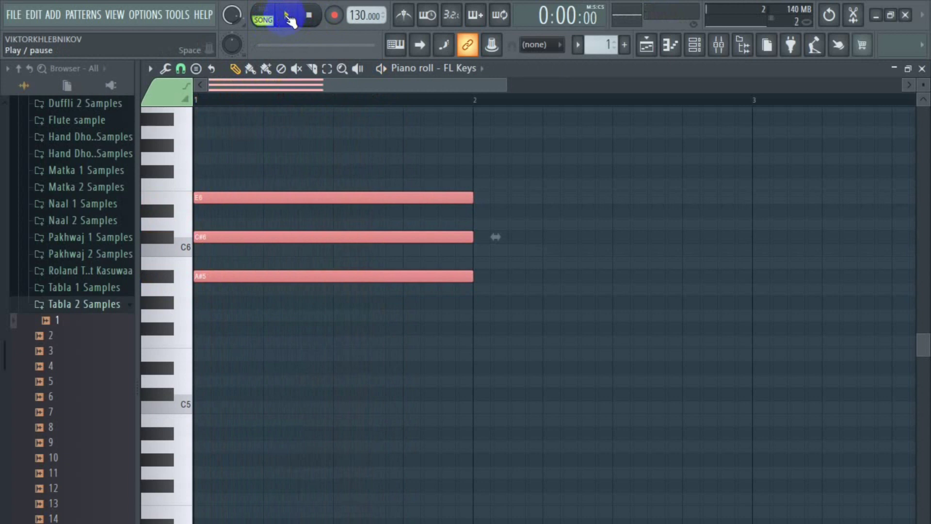
pyautogui.click(264, 19)
pyautogui.click(286, 16)
pyautogui.click(309, 16)
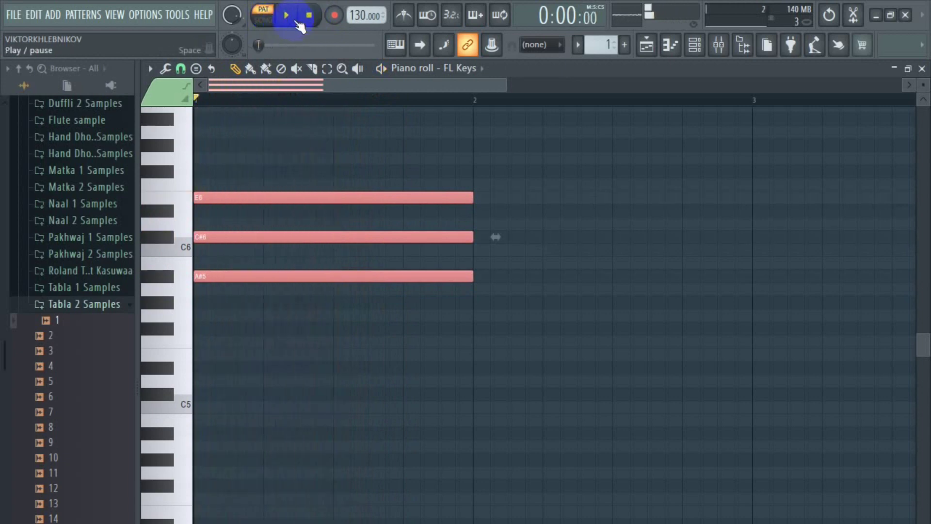
# Step: Replay the A#5 diminished chord from the start of the pattern twice more, and finish with playback stopped
pyautogui.click(287, 16)
pyautogui.click(310, 16)
pyautogui.click(289, 18)
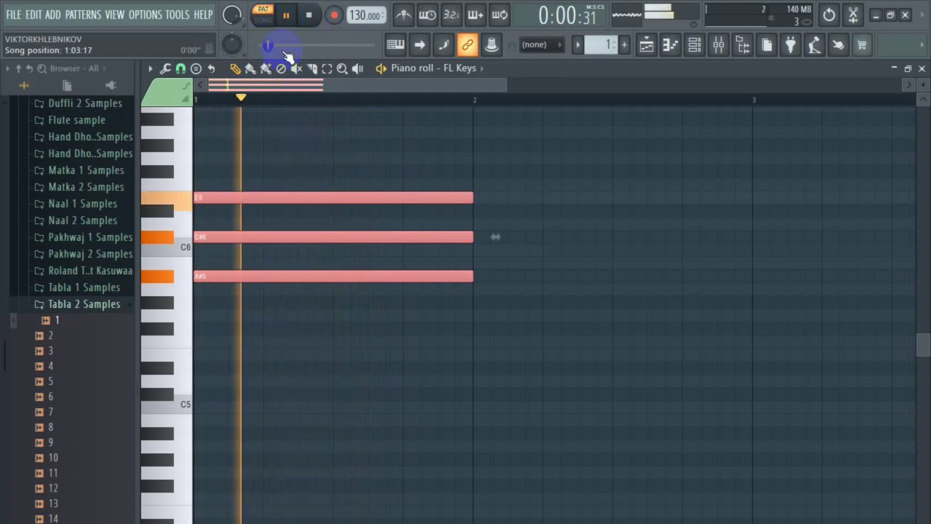
pyautogui.click(309, 15)
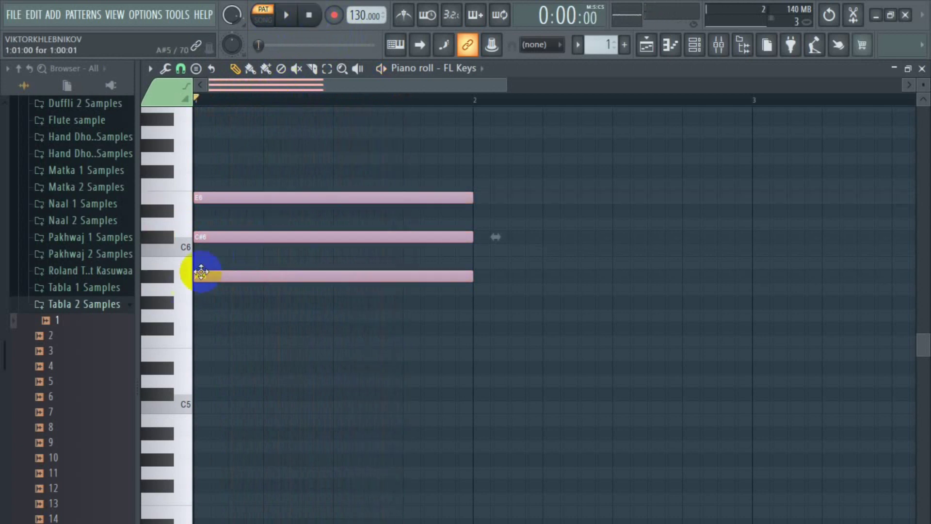
# Step: Move all three notes of the A#5 diminished chord up one semitone to root B5, and audition it repeatedly in pattern mode
pyautogui.moveTo(208, 273); pyautogui.dragTo(199, 261)
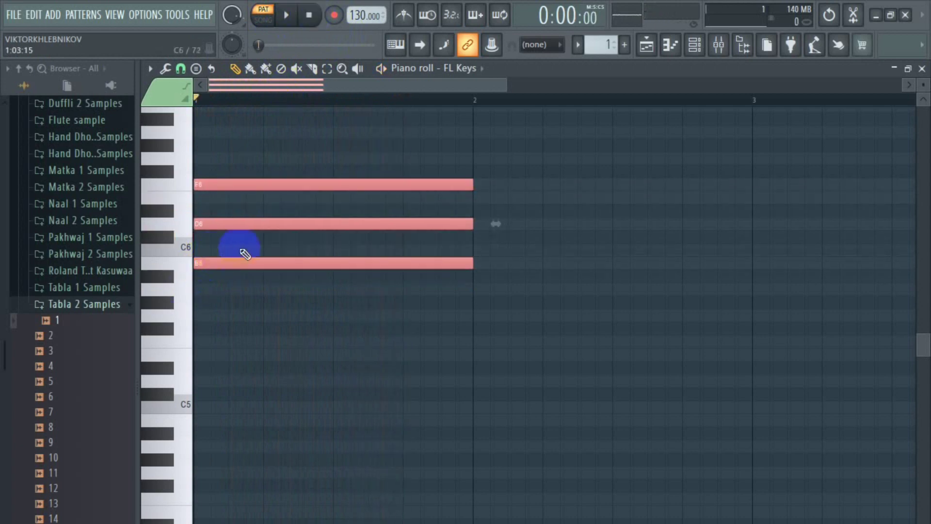
pyautogui.click(289, 16)
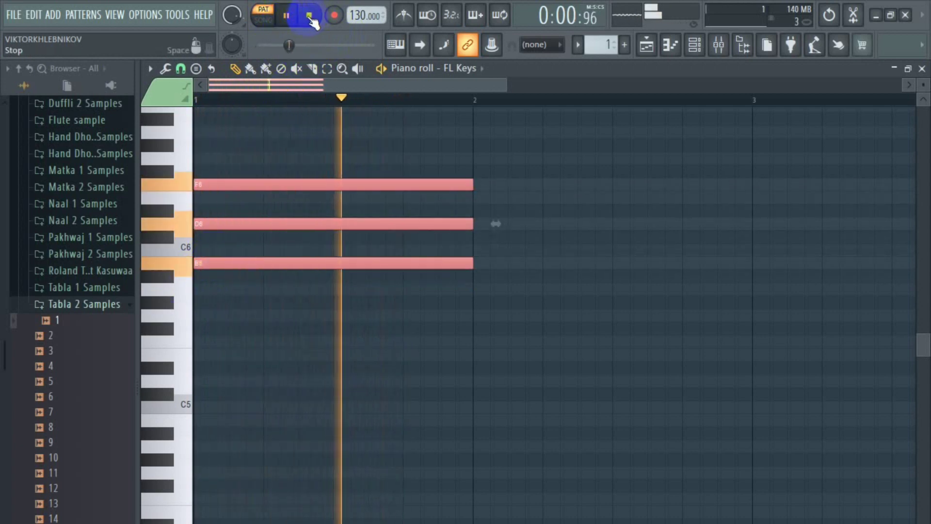
pyautogui.click(309, 16)
pyautogui.click(288, 17)
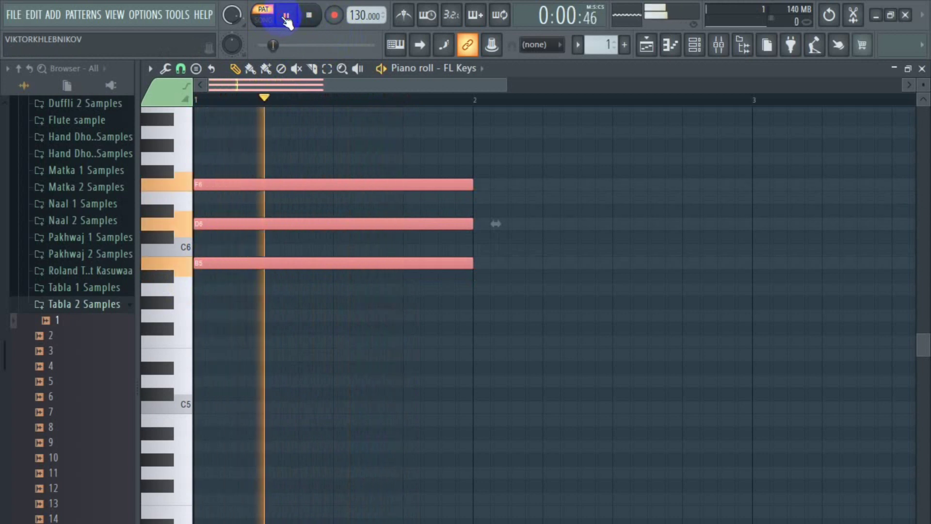
pyautogui.click(309, 16)
pyautogui.click(286, 16)
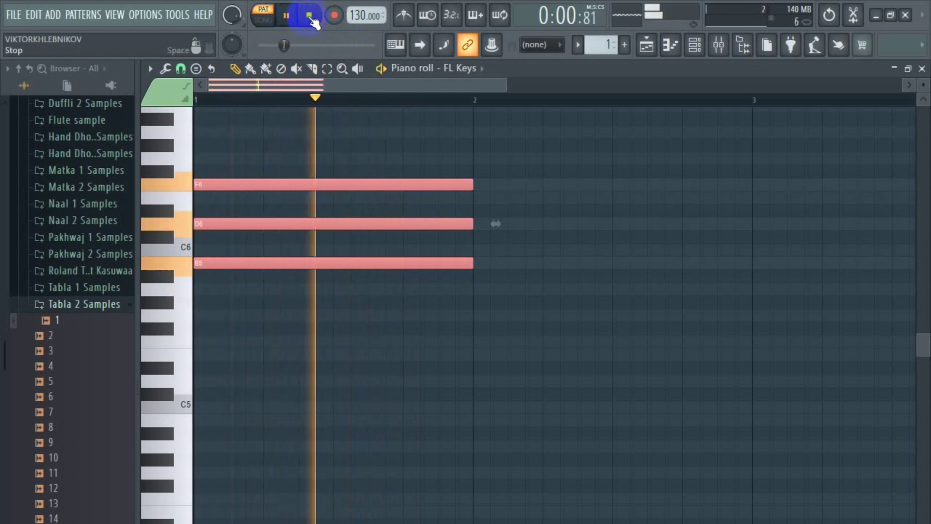
pyautogui.click(309, 16)
pyautogui.press('space')
pyautogui.click(309, 16)
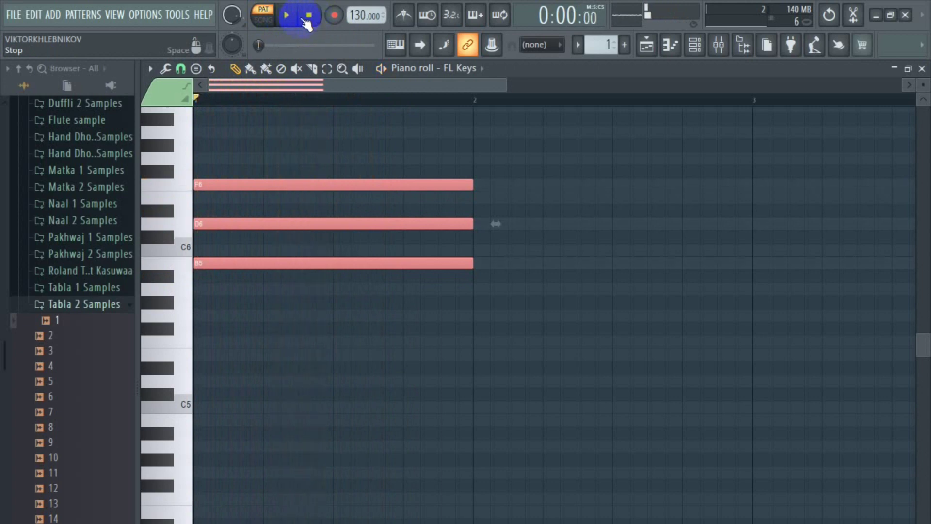
pyautogui.click(287, 16)
pyautogui.press('space')
pyautogui.click(286, 15)
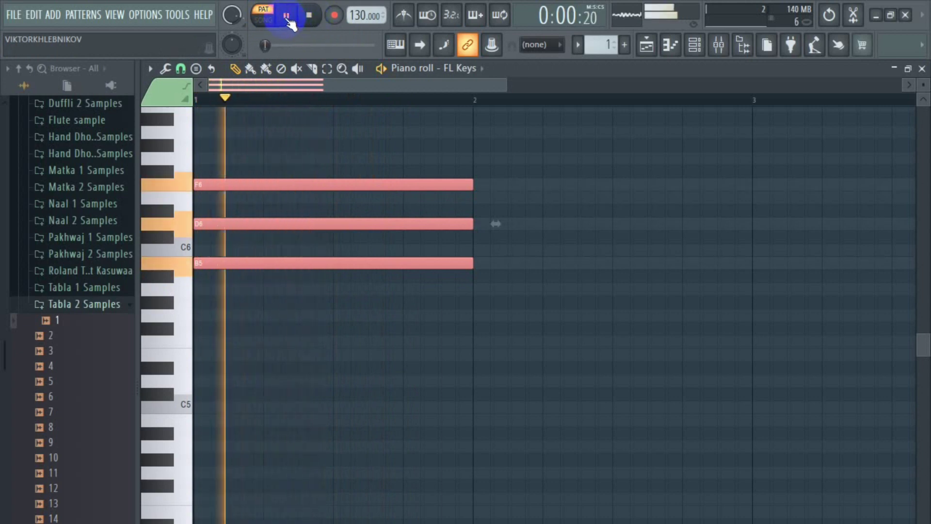
pyautogui.click(264, 15)
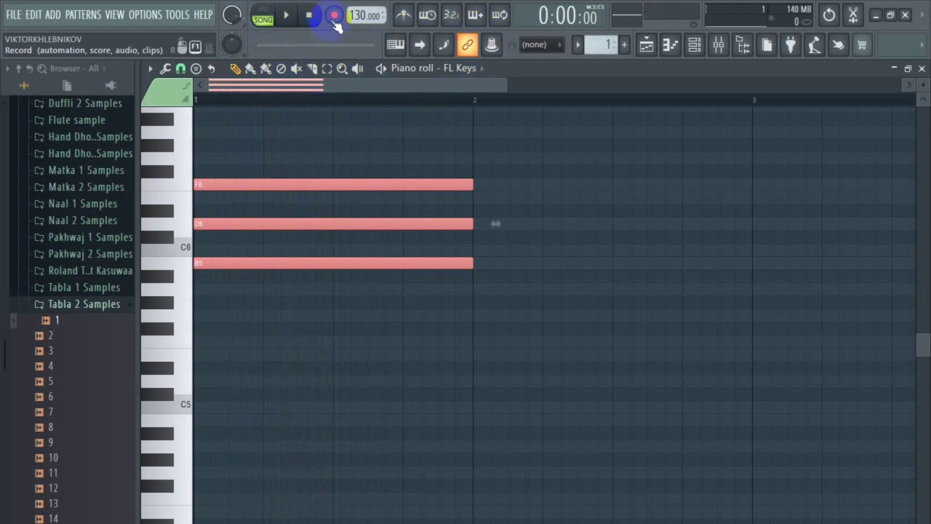
pyautogui.click(221, 264)
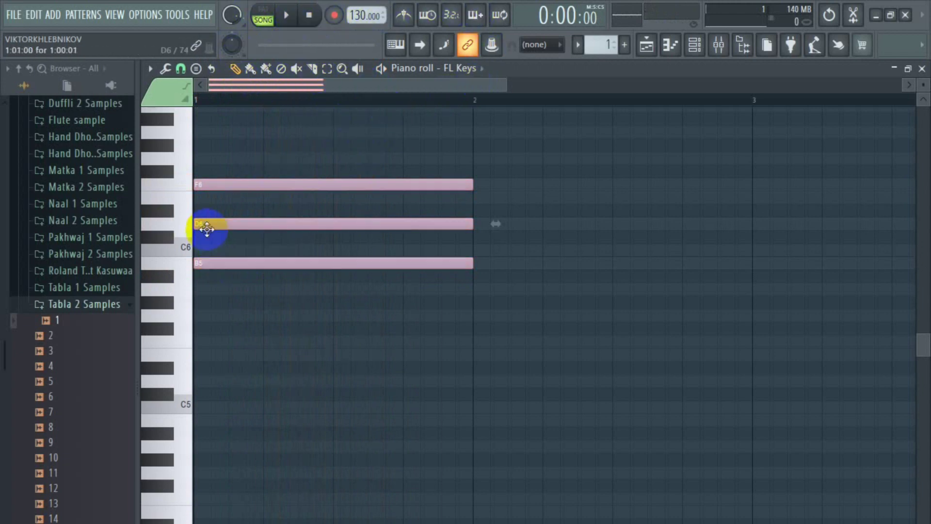
pyautogui.click(222, 166)
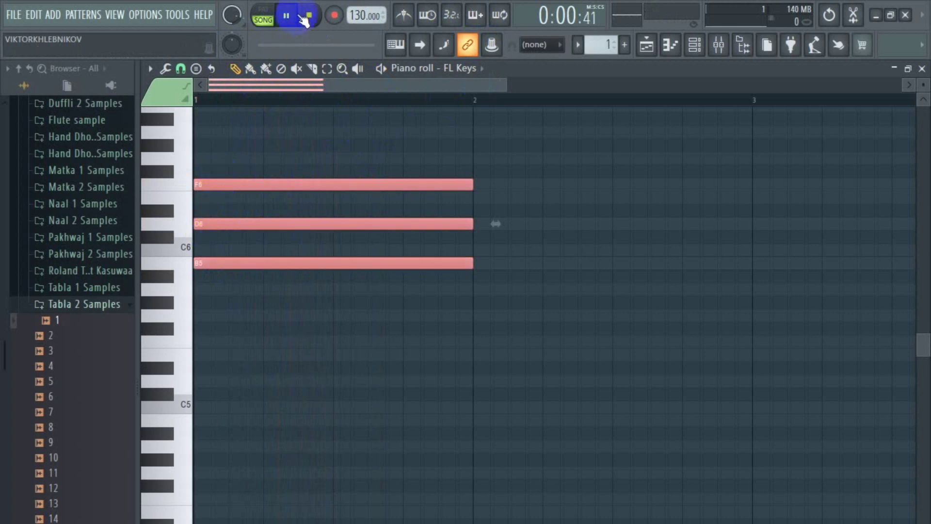
pyautogui.click(270, 15)
# Step: Audition the B5 diminished chord again from the start of the pattern, and finish with playback stopped
pyautogui.click(286, 16)
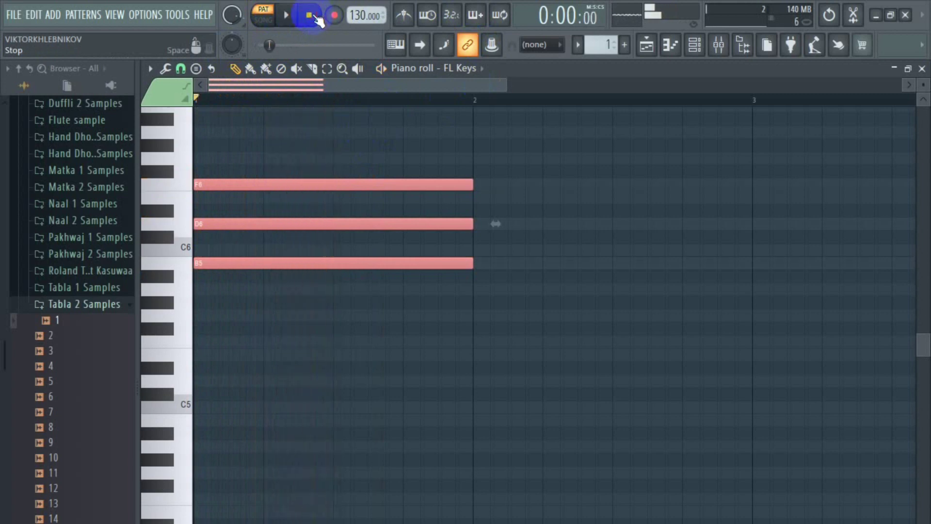
pyautogui.click(309, 15)
pyautogui.click(287, 16)
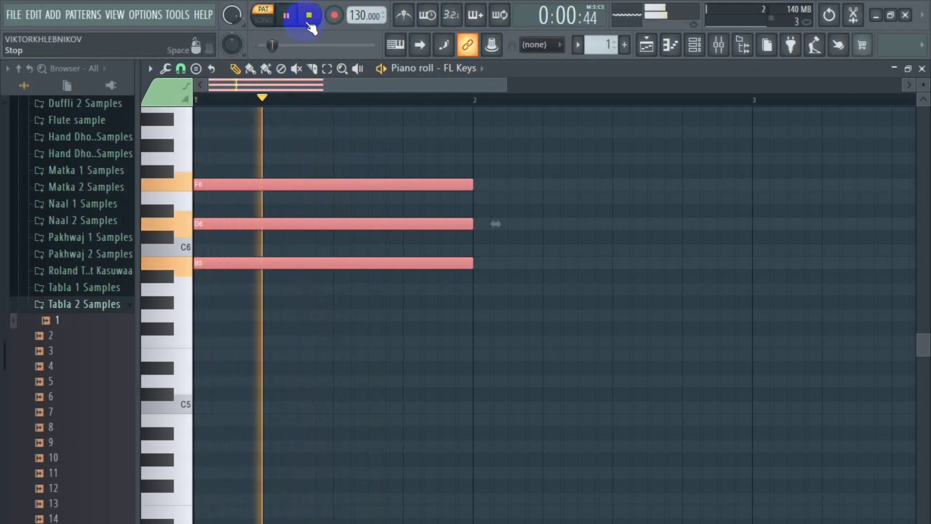
pyautogui.click(309, 16)
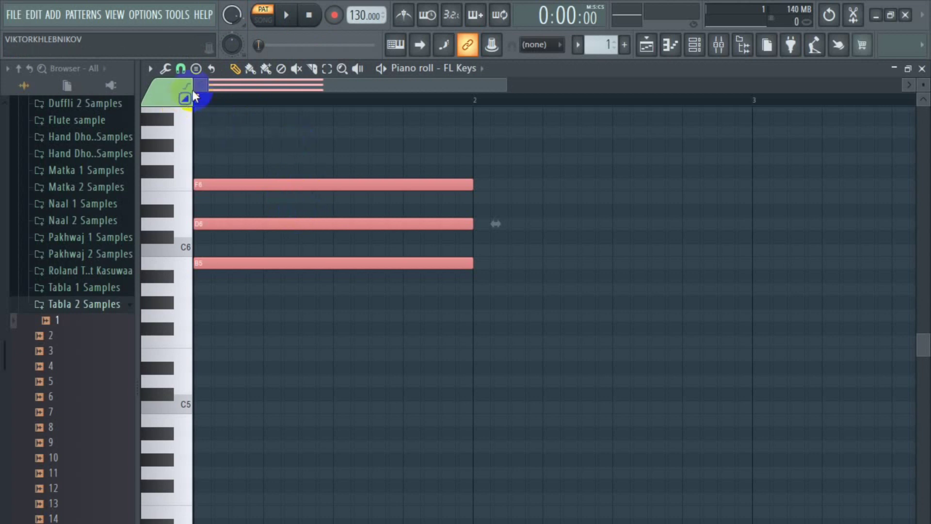
# Step: Delete the B5 chord's notes and stamp a one-bar Suspended 4 chord rooted on C5 at the start of bar 1
pyautogui.click(196, 68)
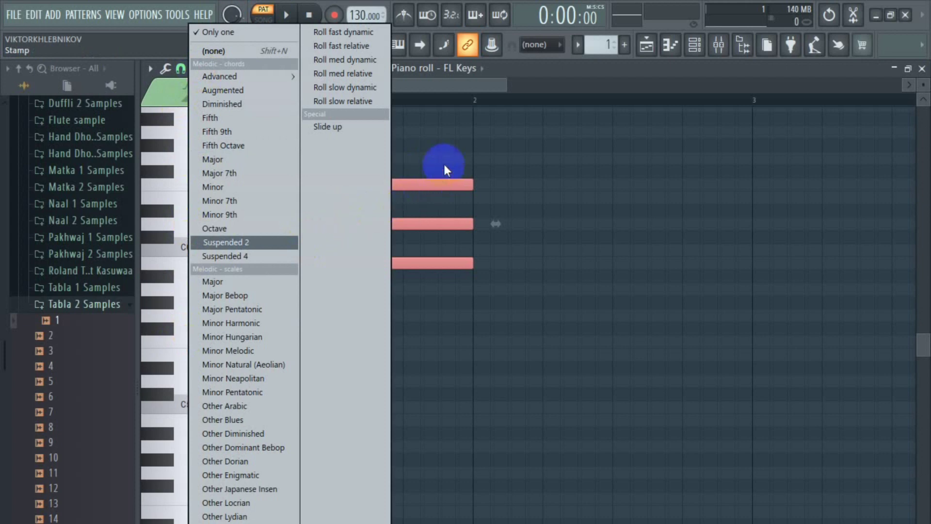
pyautogui.press('Escape')
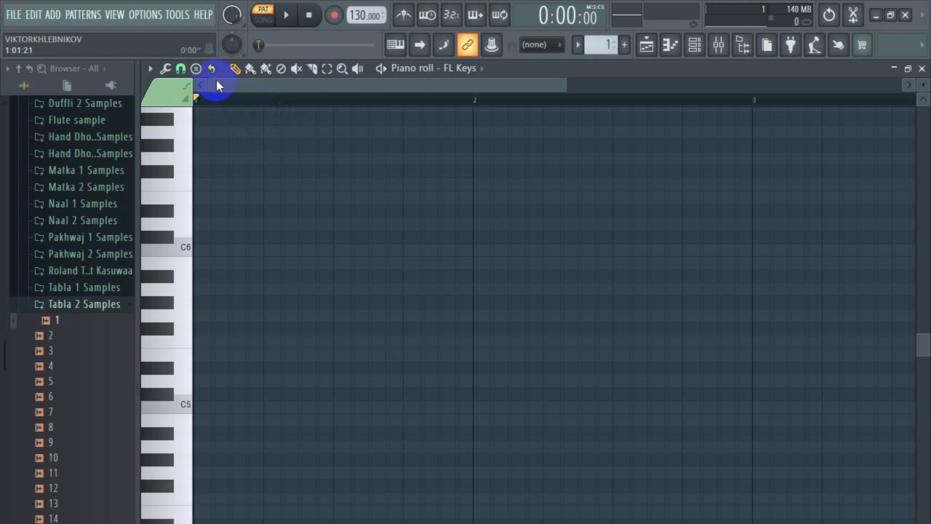
pyautogui.click(180, 68)
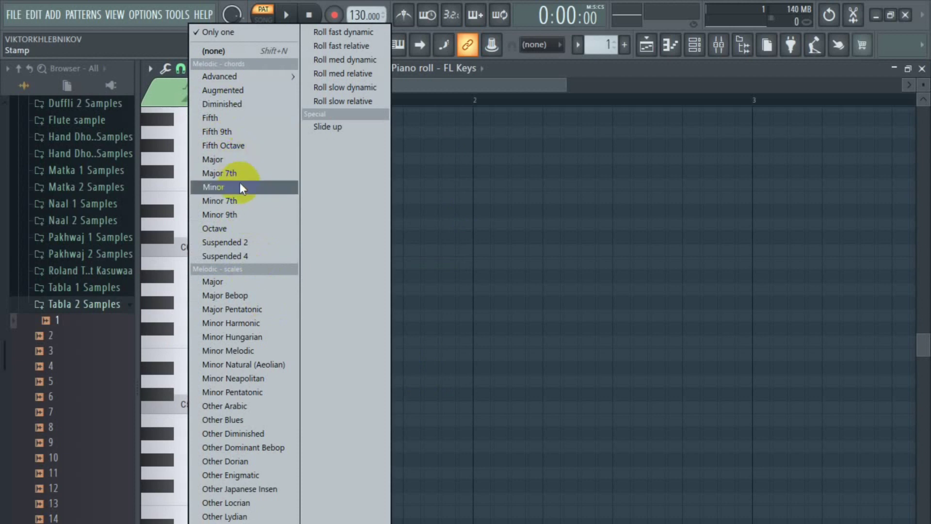
pyautogui.moveTo(263, 77)
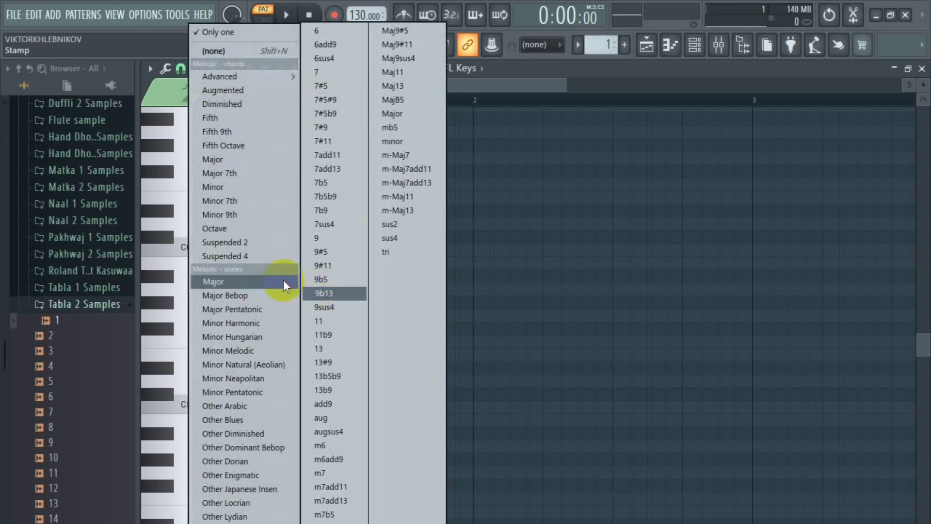
pyautogui.click(241, 257)
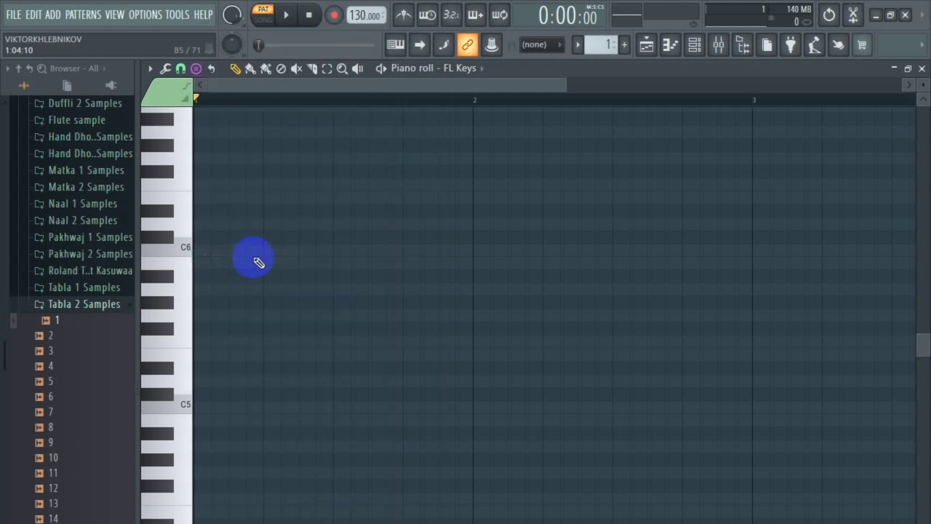
pyautogui.click(191, 406)
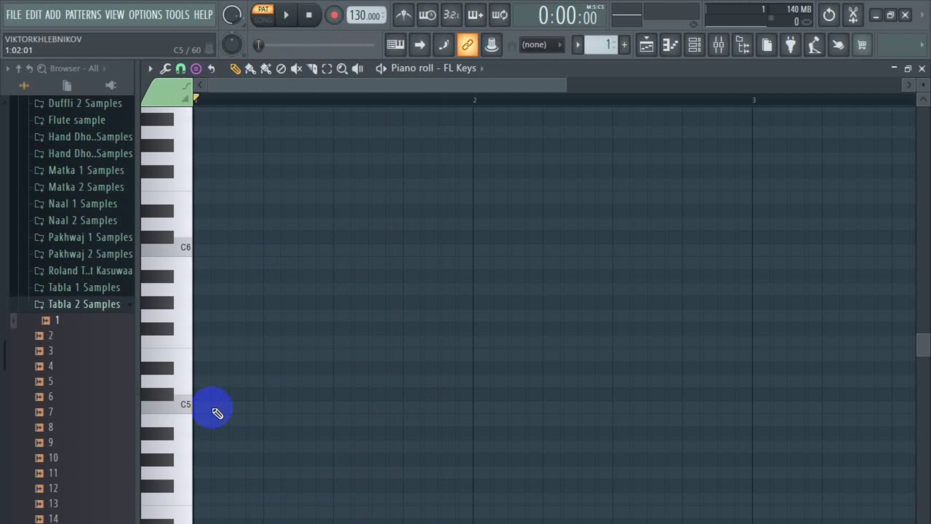
pyautogui.click(212, 407)
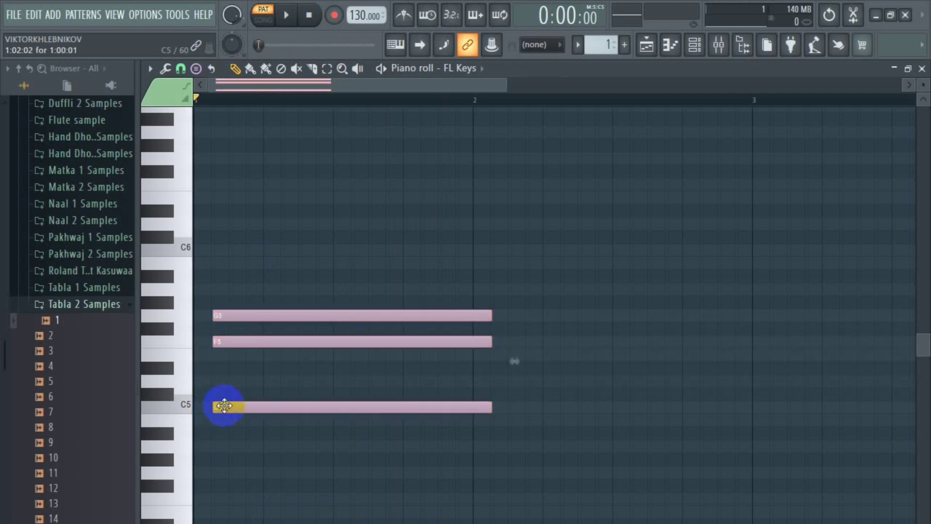
pyautogui.moveTo(239, 407); pyautogui.dragTo(218, 406)
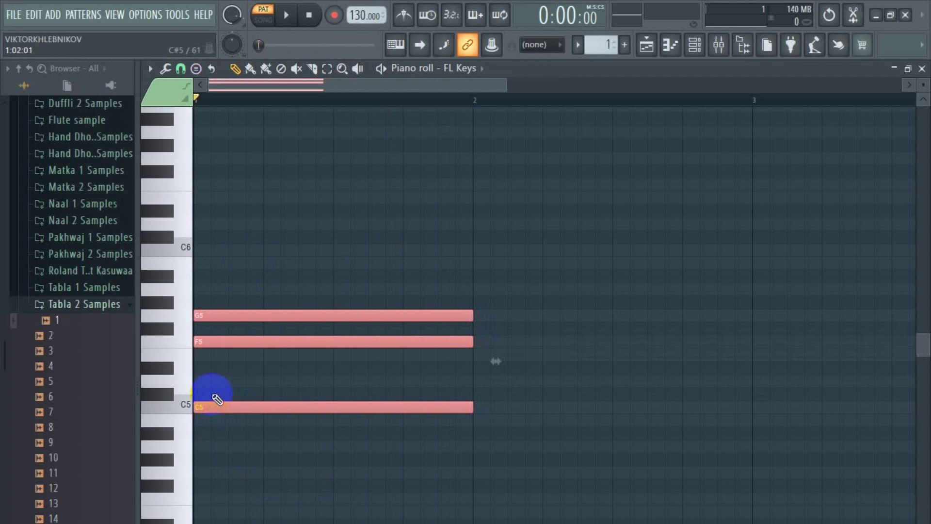
# Step: Audition the C5 Suspended 4 chord by repeatedly playing the pattern from the start, and finish with playback stopped
pyautogui.click(343, 92)
pyautogui.click(290, 18)
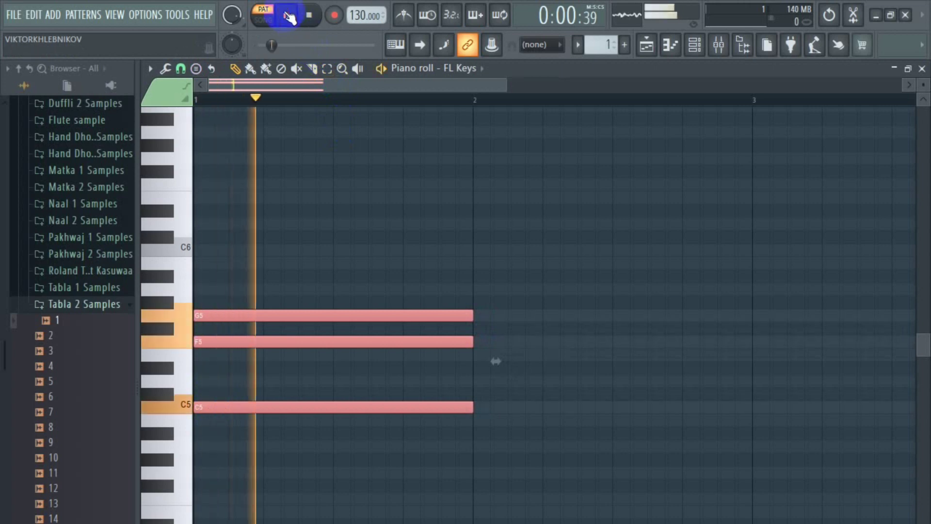
pyautogui.click(309, 15)
pyautogui.click(288, 17)
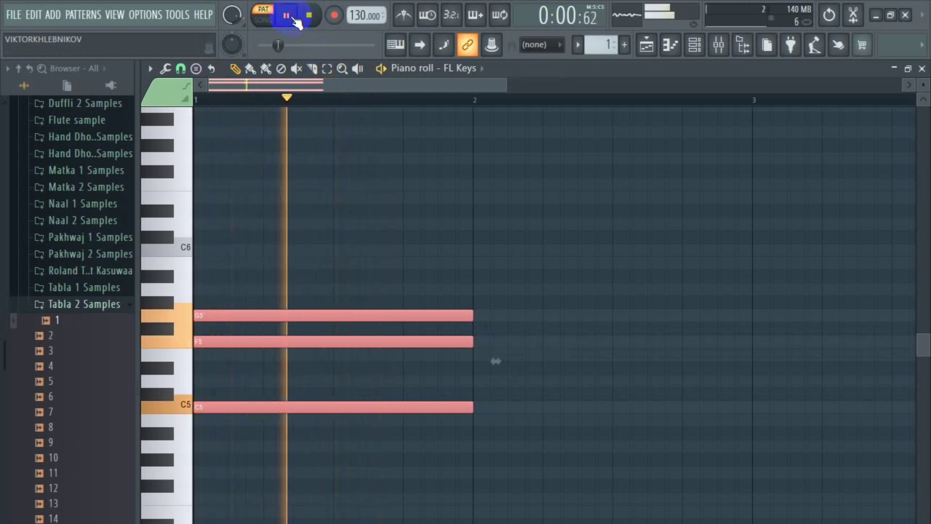
pyautogui.click(309, 15)
pyautogui.click(289, 17)
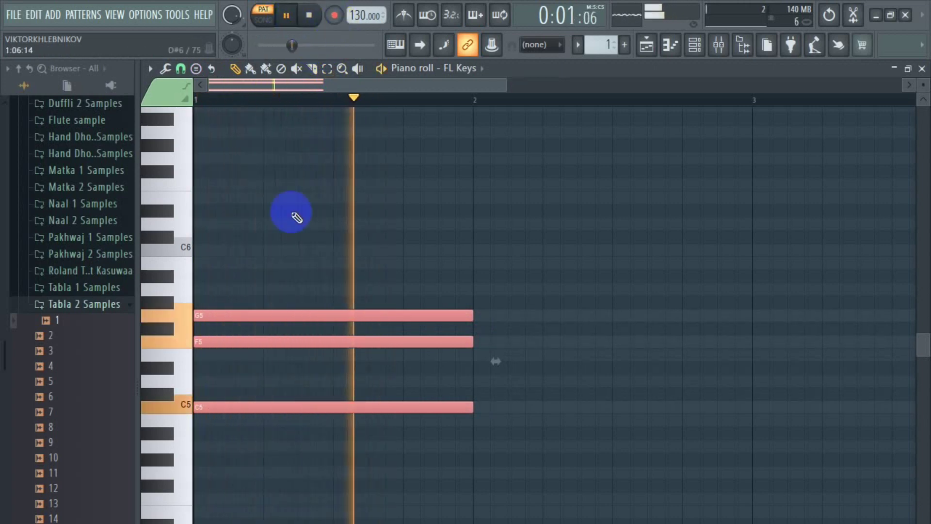
pyautogui.click(310, 16)
pyautogui.press('space')
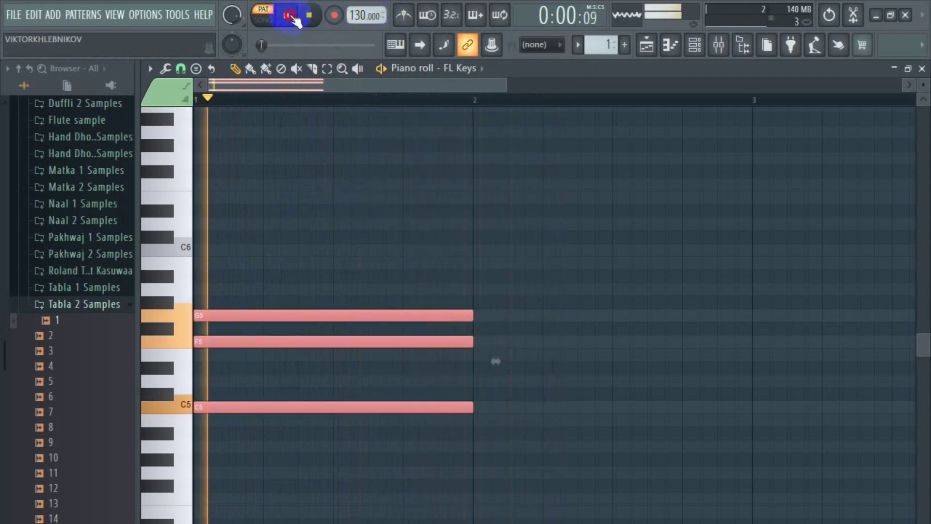
pyautogui.click(309, 15)
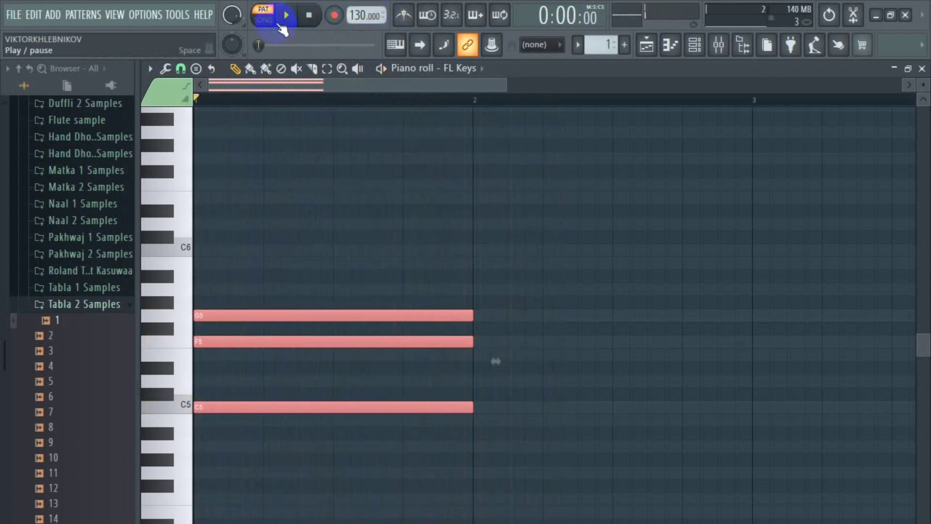
pyautogui.click(287, 15)
pyautogui.click(309, 16)
pyautogui.click(287, 16)
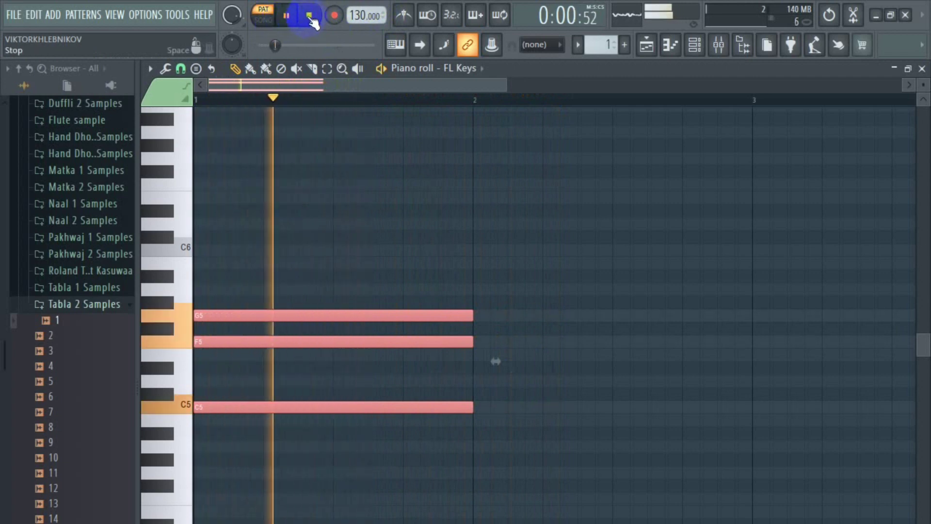
pyautogui.click(309, 15)
pyautogui.click(287, 16)
pyautogui.click(309, 15)
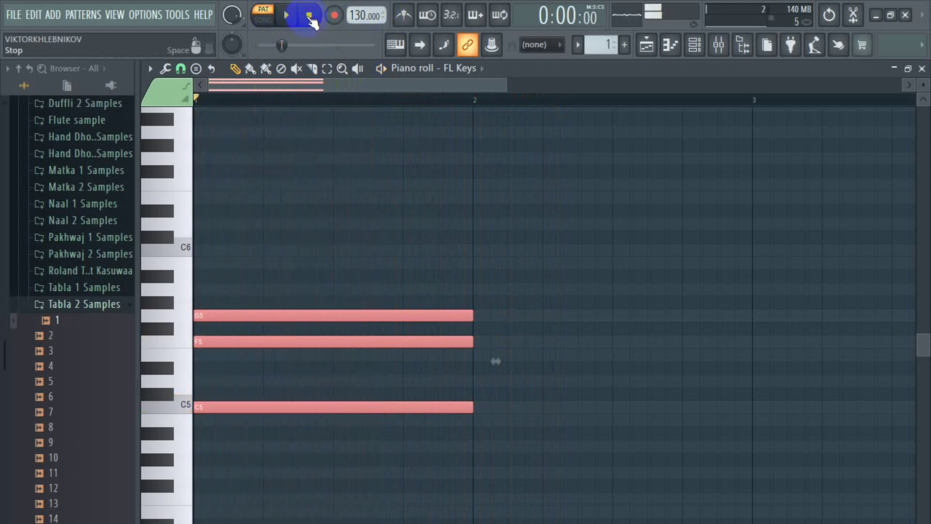
pyautogui.click(286, 15)
pyautogui.click(309, 15)
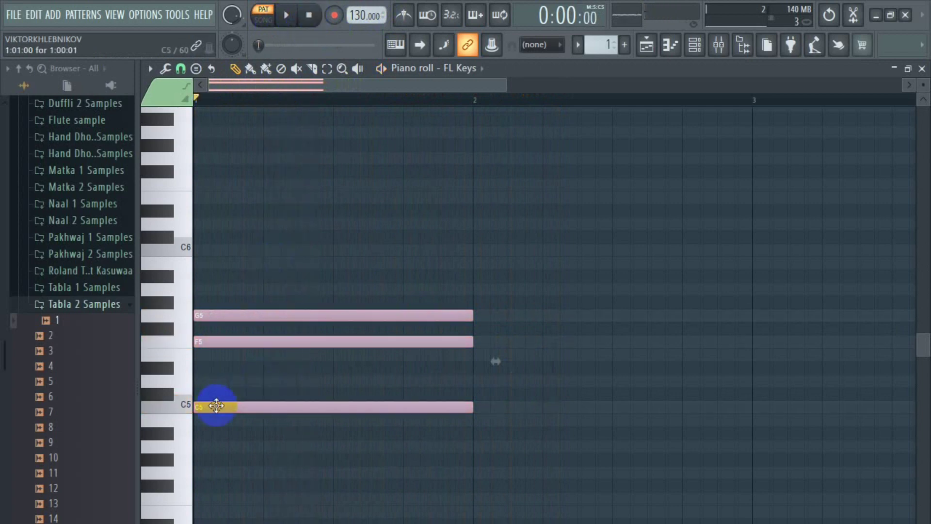
# Step: Move all three notes of the C5 Suspended 4 chord up one semitone to root C#5, and audition it, finishing with playback stopped
pyautogui.moveTo(210, 406)
pyautogui.mouseDown()
pyautogui.moveTo(210, 386)
pyautogui.moveTo(228, 391)
pyautogui.mouseUp()
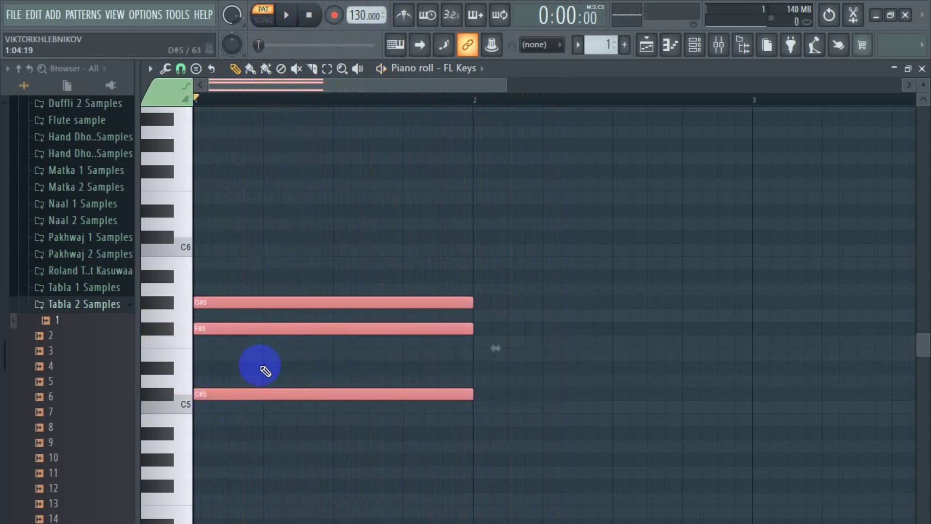
pyautogui.click(199, 394)
pyautogui.click(292, 22)
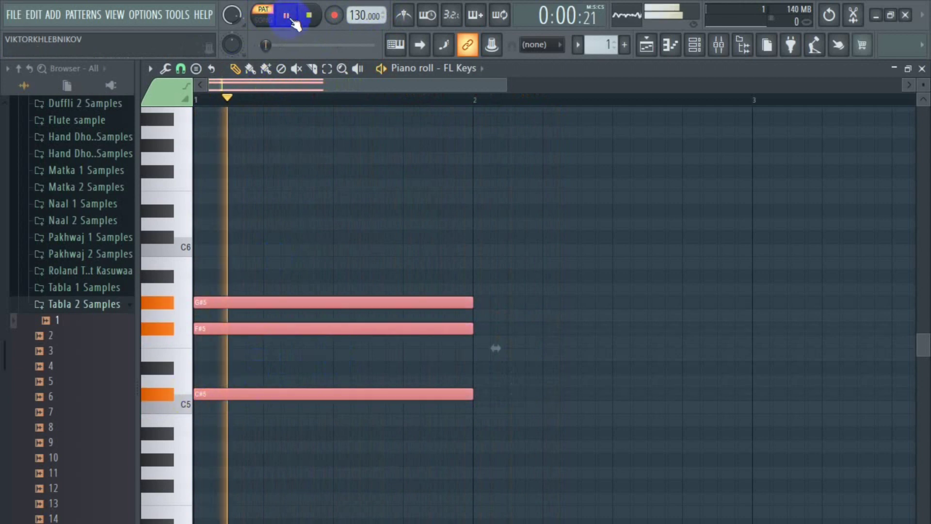
pyautogui.click(293, 22)
pyautogui.click(293, 21)
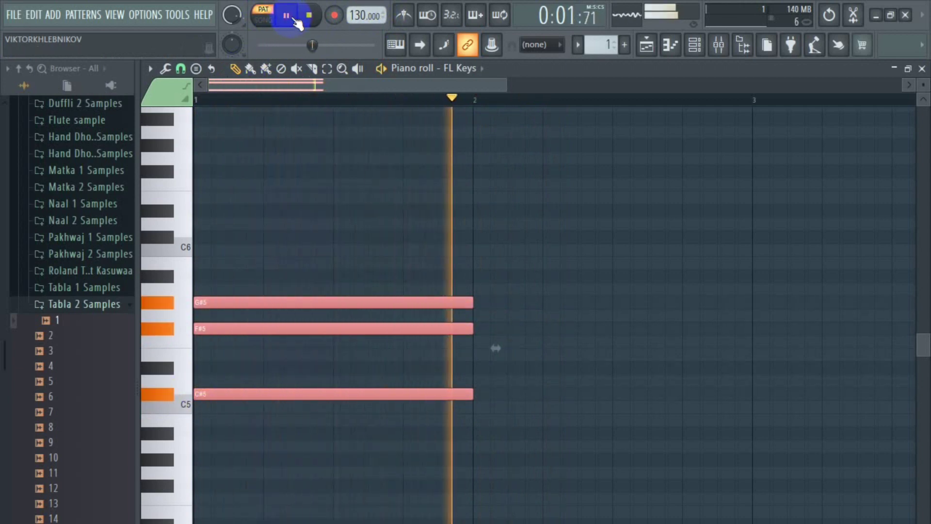
pyautogui.click(309, 21)
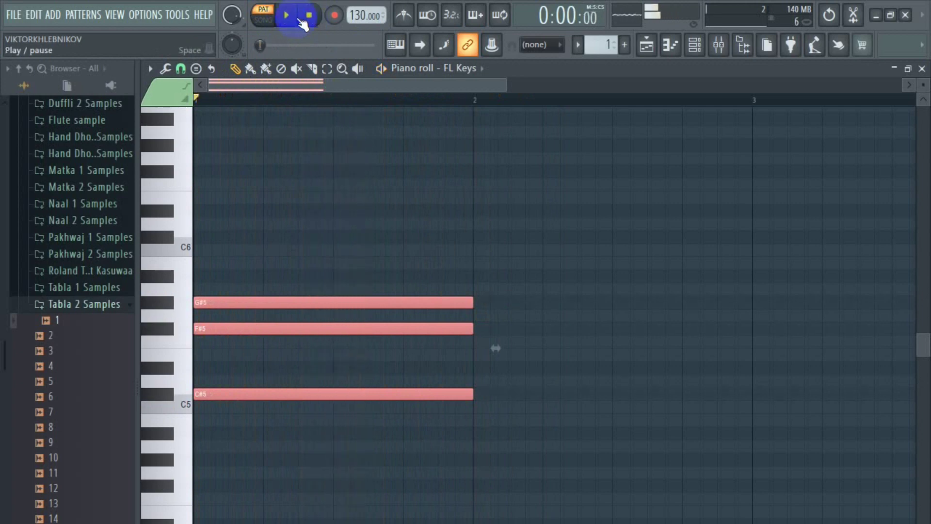
pyautogui.press('space')
pyautogui.click(309, 19)
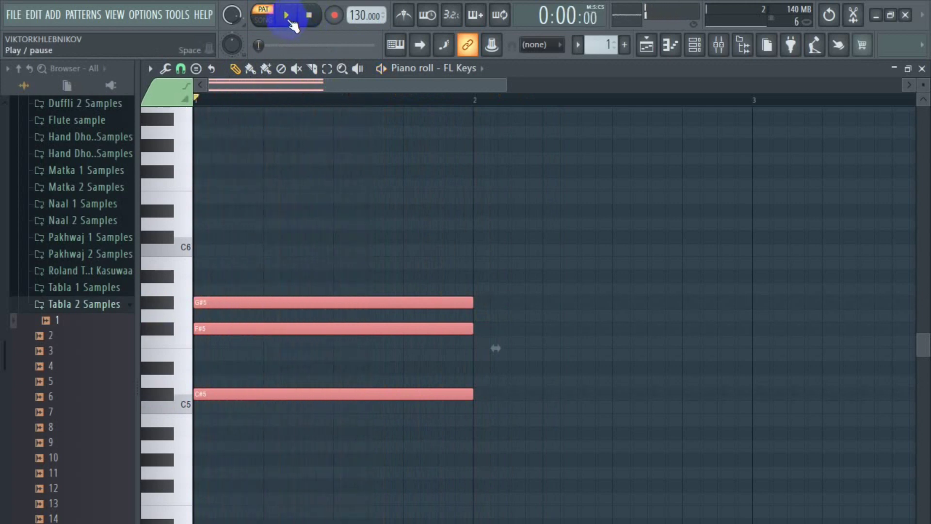
# Step: Audition the C#5 Suspended 4 chord again from the start of the pattern, and finish with playback stopped
pyautogui.click(291, 21)
pyautogui.click(308, 22)
pyautogui.click(288, 25)
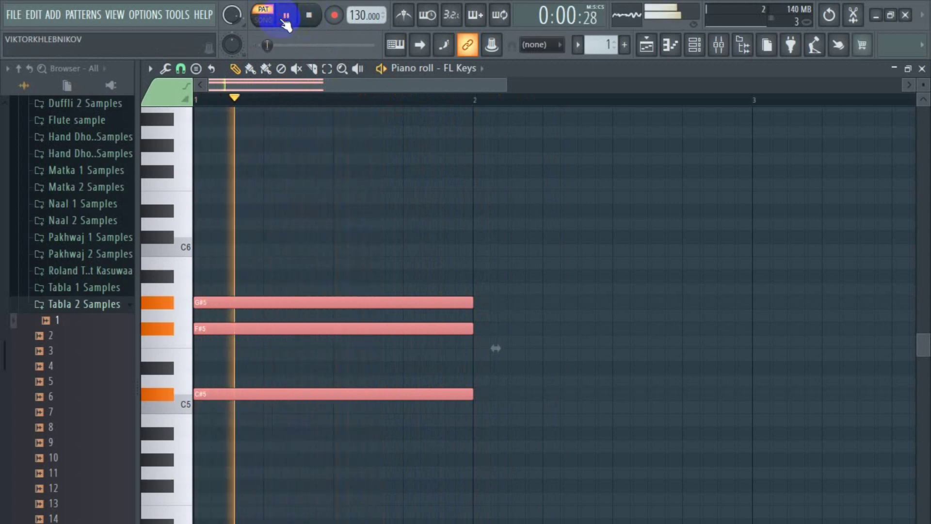
pyautogui.click(309, 21)
pyautogui.click(289, 24)
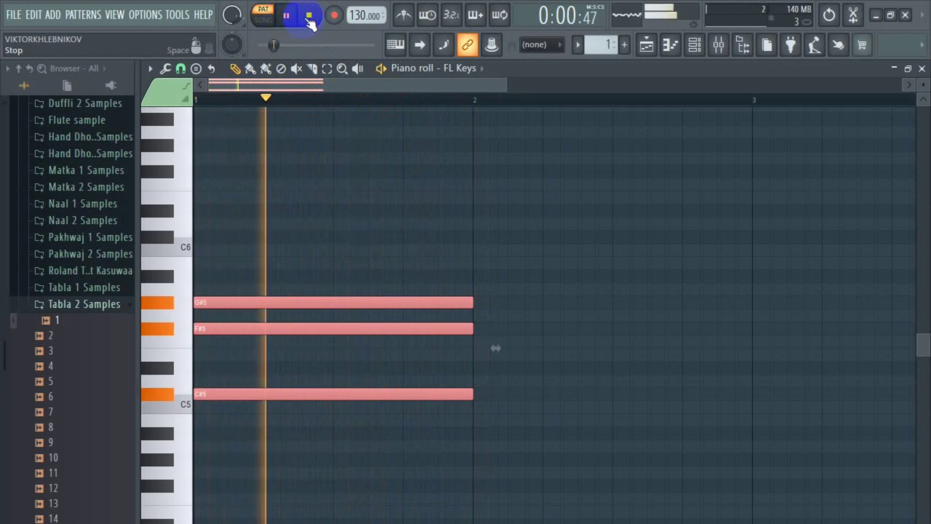
pyautogui.click(309, 18)
# Step: Delete the C#5 chord's notes and stamp a one-bar Suspended 4 chord rooted on D5, aligned to the start of bar 1
pyautogui.rightClick(301, 391)
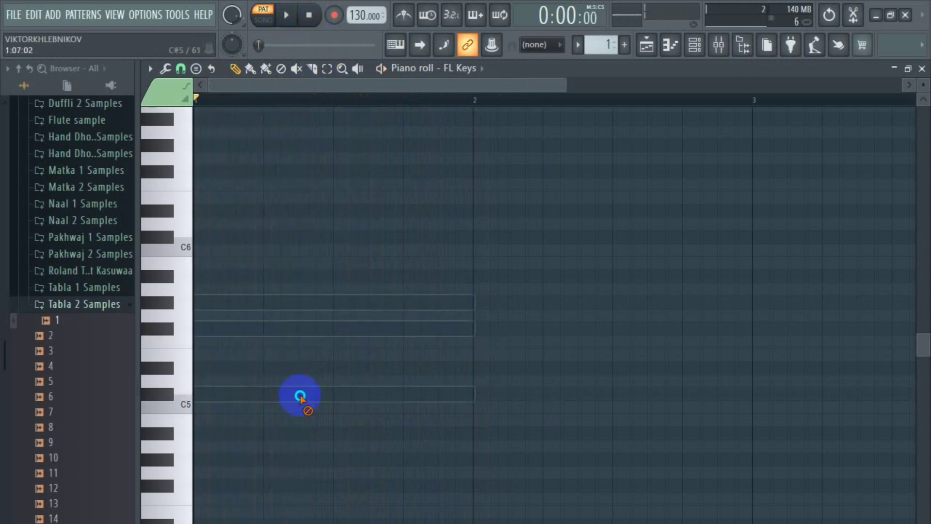
pyautogui.click(197, 69)
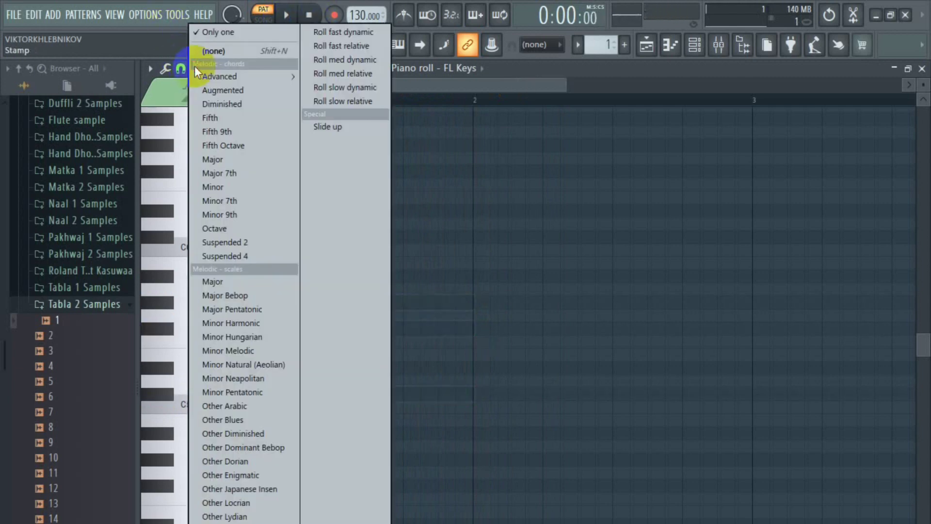
pyautogui.click(249, 258)
pyautogui.click(200, 382)
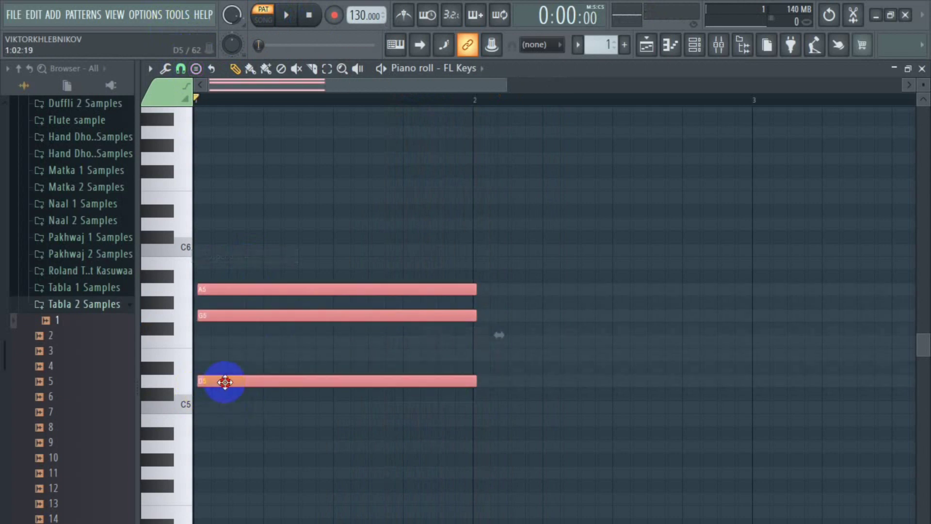
pyautogui.moveTo(225, 382); pyautogui.dragTo(208, 380)
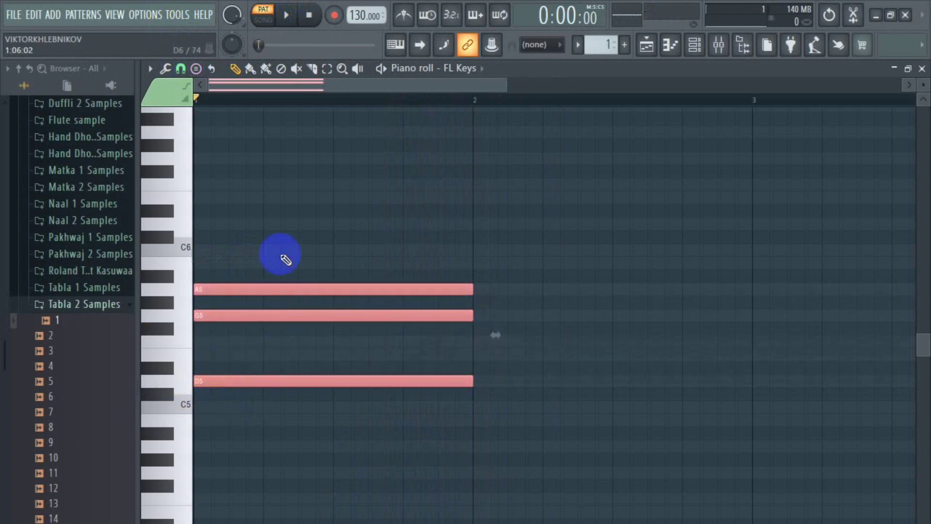
# Step: Audition the D5 Suspended 4 chord by repeatedly playing the pattern from the start, and finish with playback stopped
pyautogui.click(277, 11)
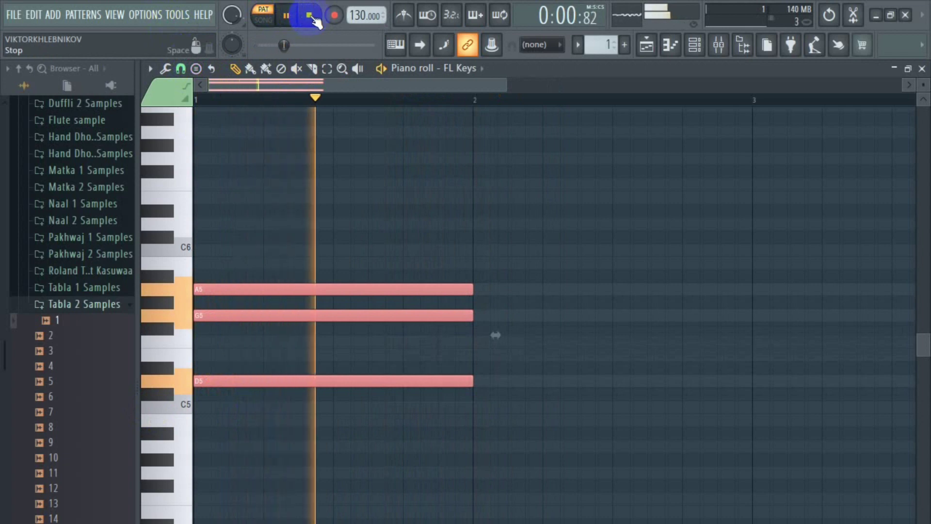
pyautogui.click(295, 19)
pyautogui.click(291, 18)
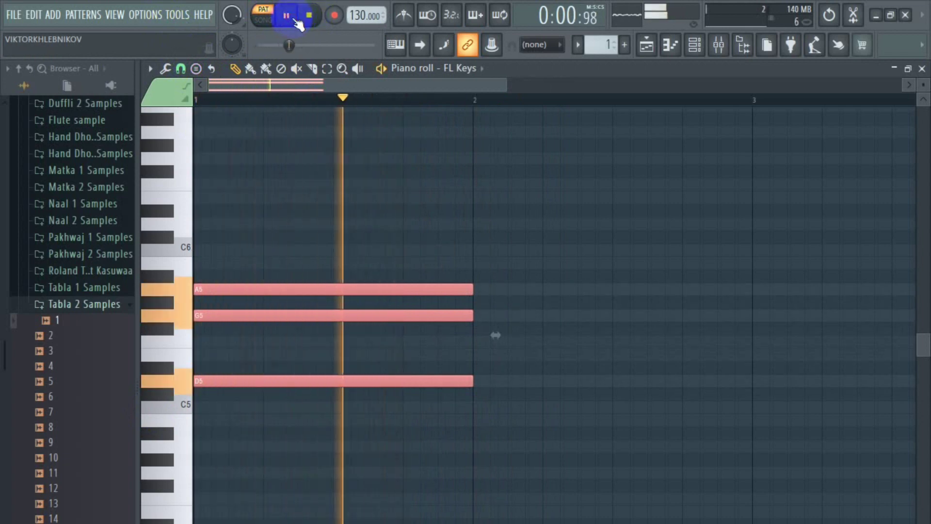
pyautogui.click(286, 21)
pyautogui.click(288, 19)
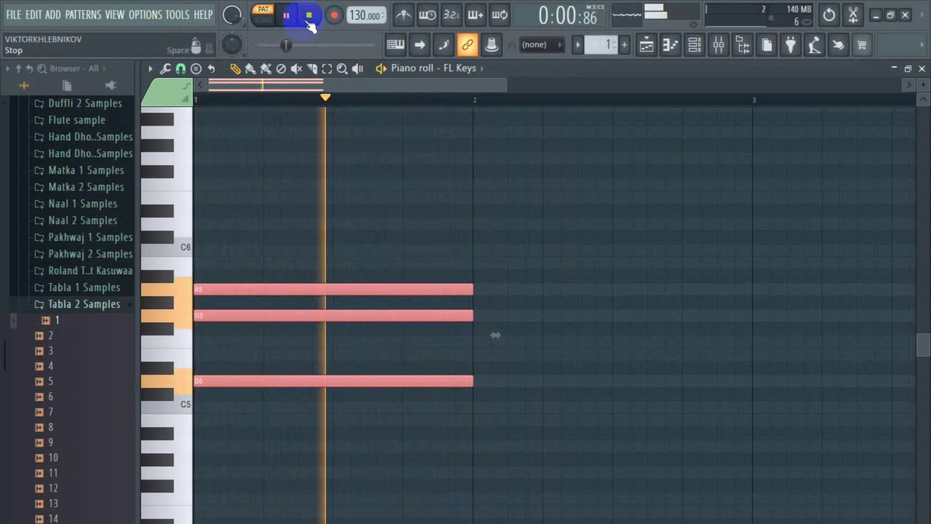
pyautogui.click(287, 19)
pyautogui.click(287, 19)
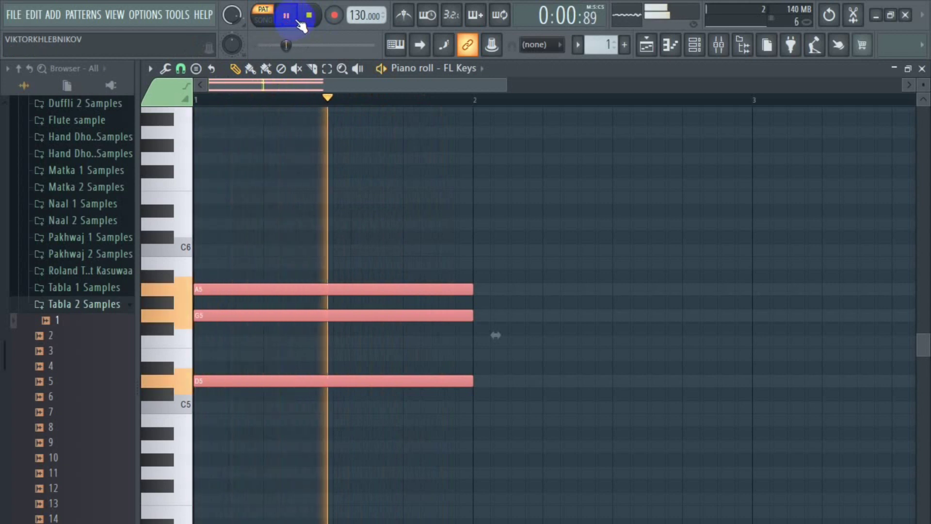
pyautogui.click(287, 19)
pyautogui.click(288, 19)
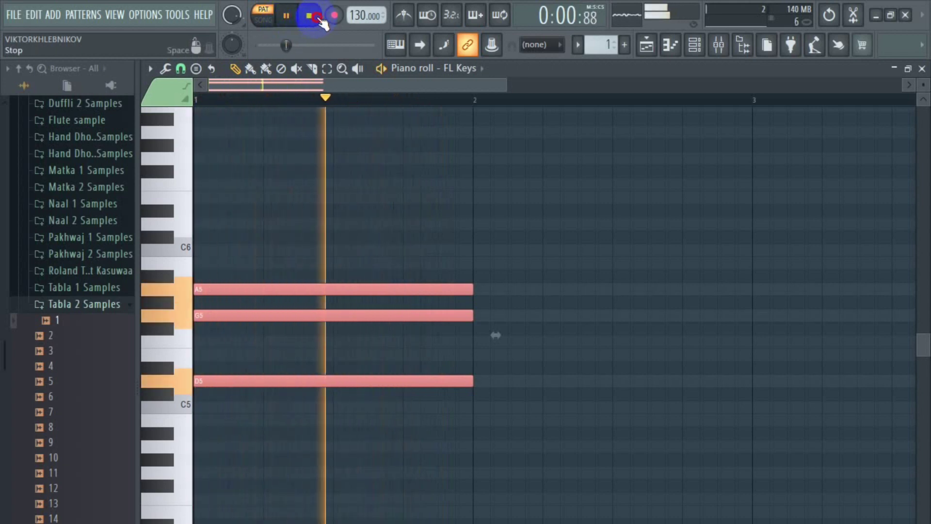
pyautogui.click(290, 19)
pyautogui.click(294, 20)
pyautogui.click(306, 18)
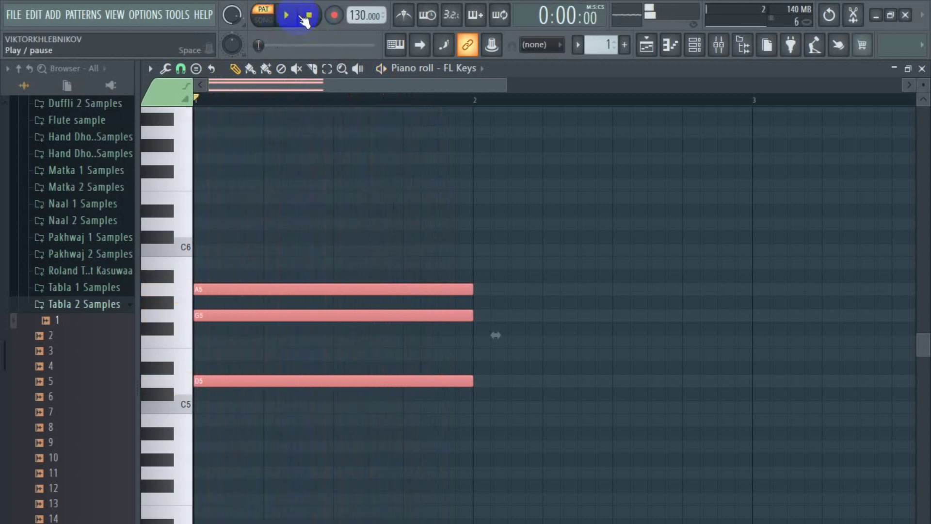
pyautogui.click(291, 19)
pyautogui.click(309, 17)
pyautogui.click(291, 17)
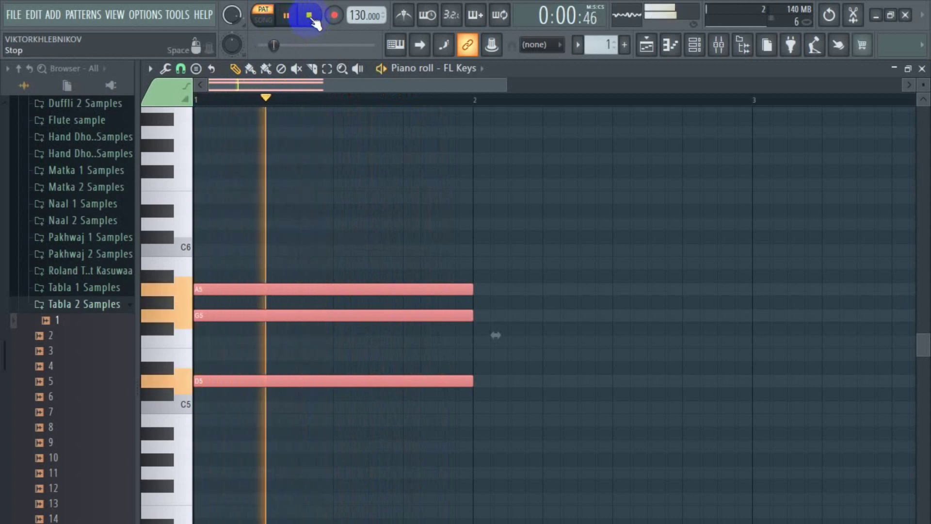
pyautogui.click(307, 18)
pyautogui.press('space')
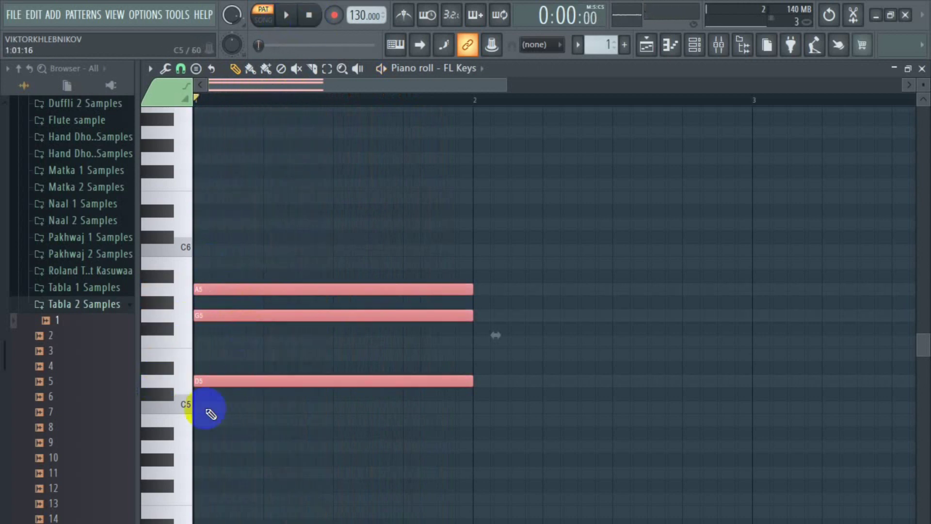
pyautogui.press('space')
pyautogui.press('space')
pyautogui.press('space')
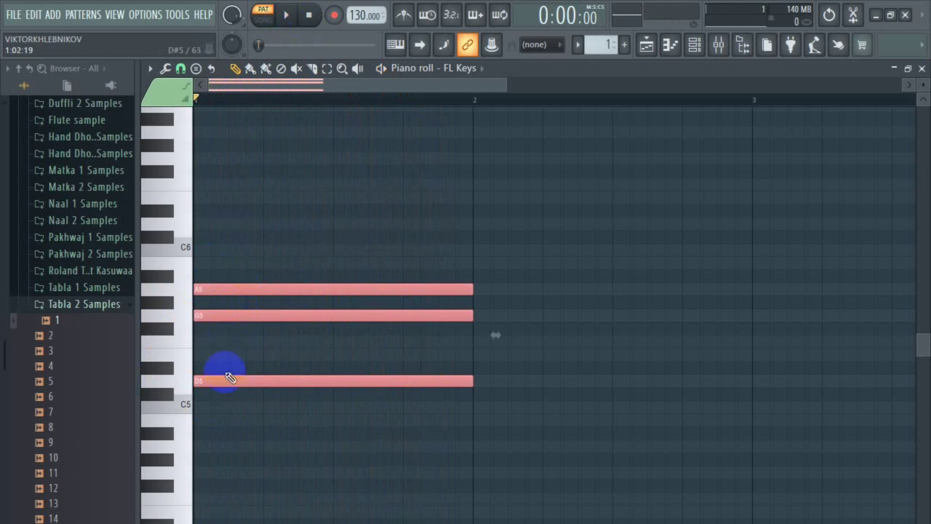
pyautogui.press('space')
pyautogui.press('space')
# Step: Delete the D5 chord's notes and stamp a one-bar Suspended 4 chord rooted on D#5 at the start of bar 1
pyautogui.press('Delete')
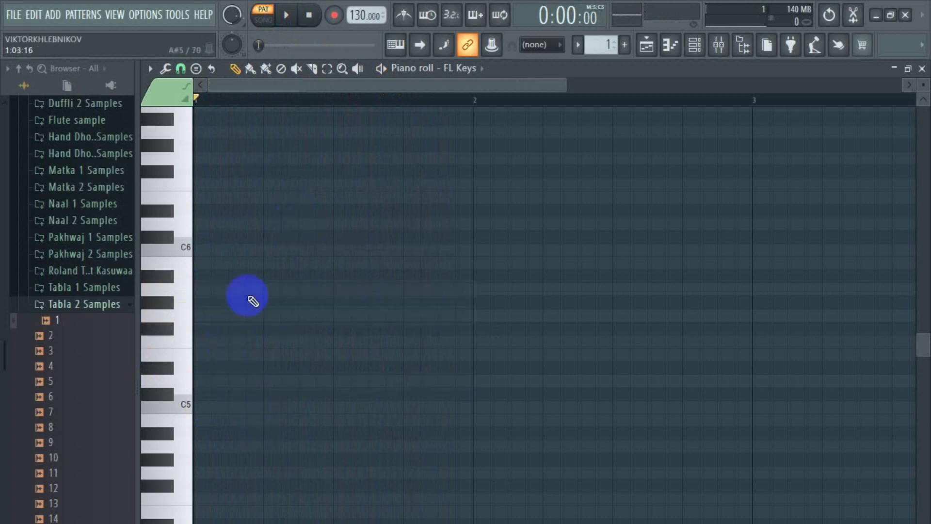
pyautogui.click(196, 68)
pyautogui.click(248, 258)
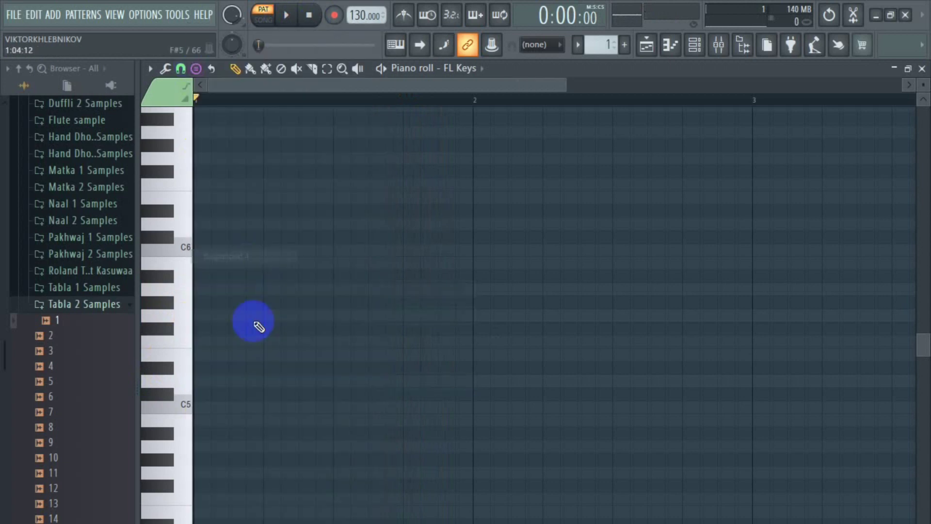
pyautogui.moveTo(207, 372)
pyautogui.mouseDown()
pyautogui.moveTo(219, 370)
pyautogui.moveTo(194, 365)
pyautogui.mouseUp()
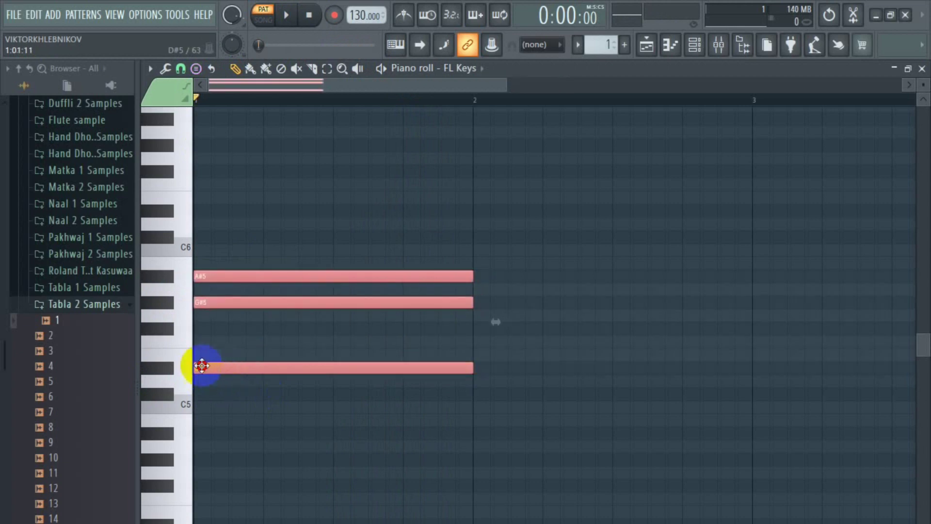
# Step: Audition the D#5 Suspended 4 chord by repeatedly playing the pattern from the start, and finish with playback stopped
pyautogui.click(290, 16)
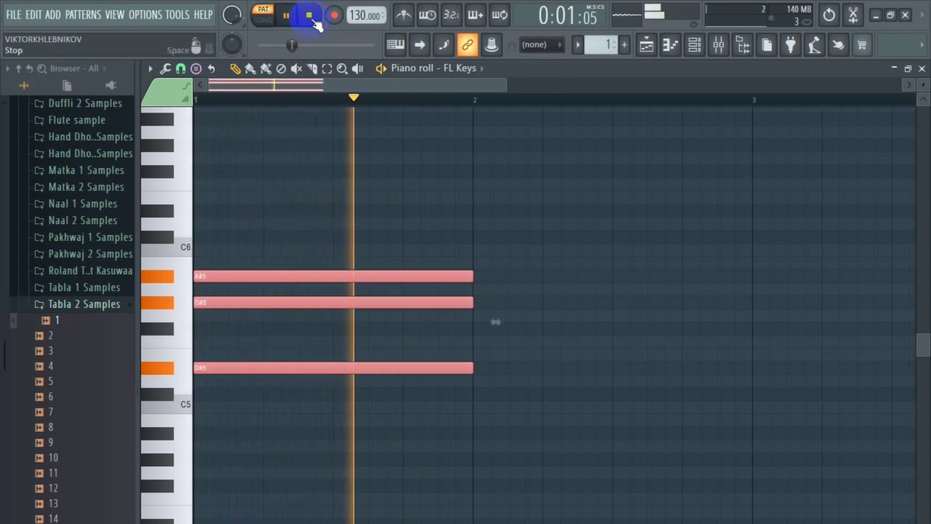
pyautogui.click(291, 17)
pyautogui.click(291, 16)
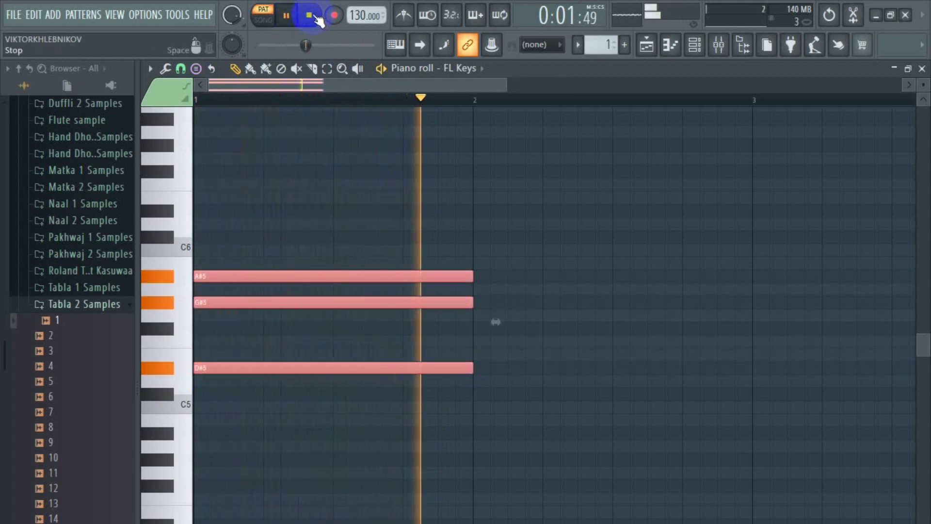
pyautogui.click(289, 17)
pyautogui.click(285, 18)
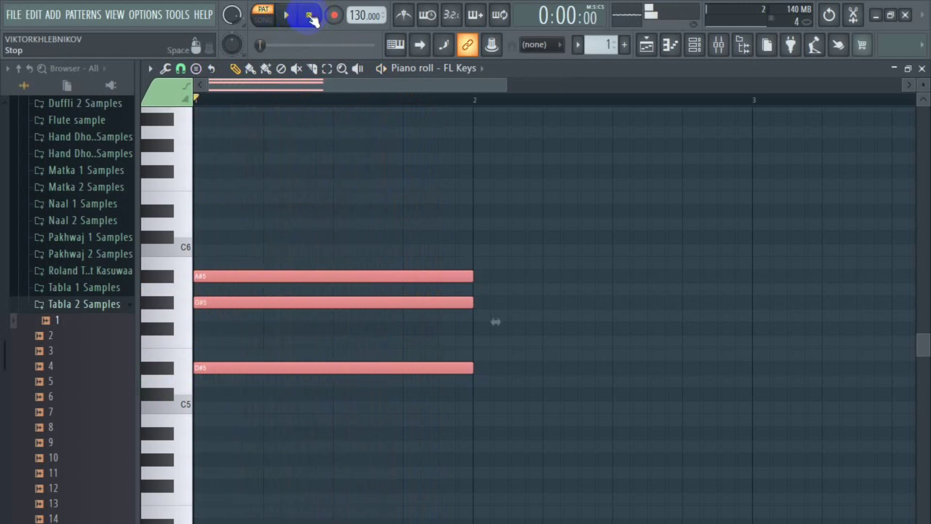
pyautogui.click(289, 16)
pyautogui.click(290, 17)
pyautogui.click(289, 16)
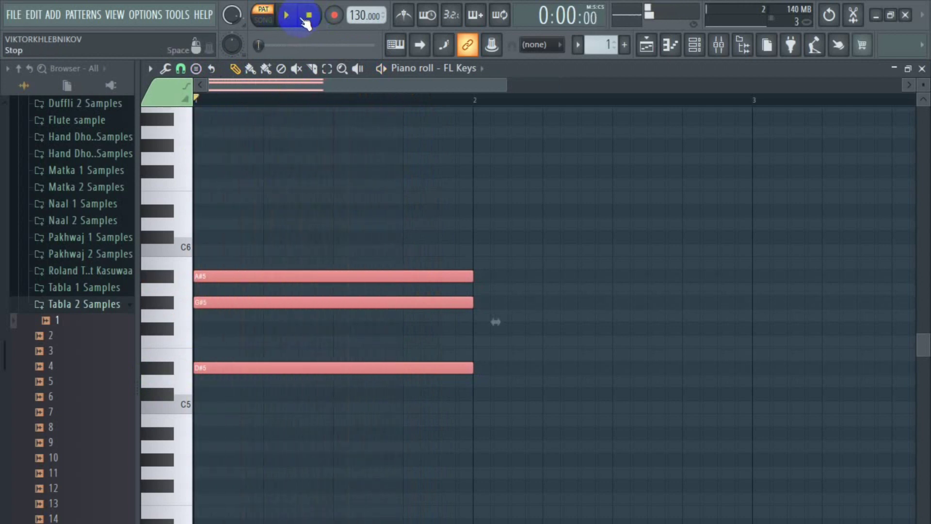
pyautogui.click(295, 18)
pyautogui.click(308, 17)
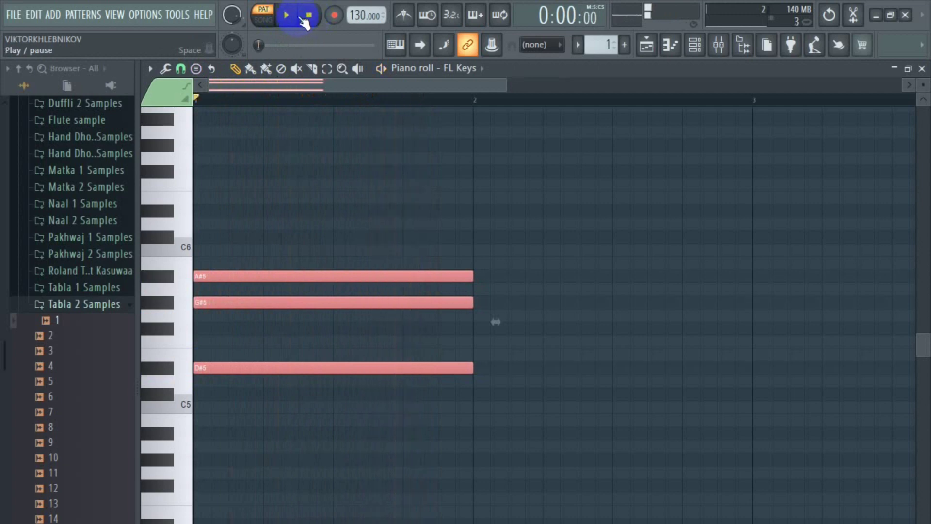
pyautogui.click(287, 16)
pyautogui.click(309, 15)
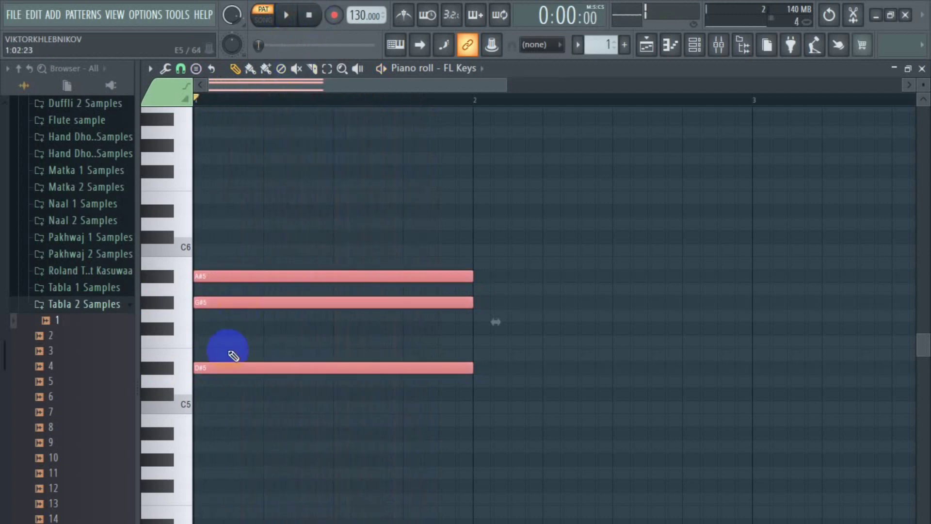
# Step: Delete all notes of the D#5 chord and stamp a one-bar Suspended 4 chord rooted on E5 at the start of bar 1
pyautogui.hotkey('ctrl', 'a')
pyautogui.press('Delete')
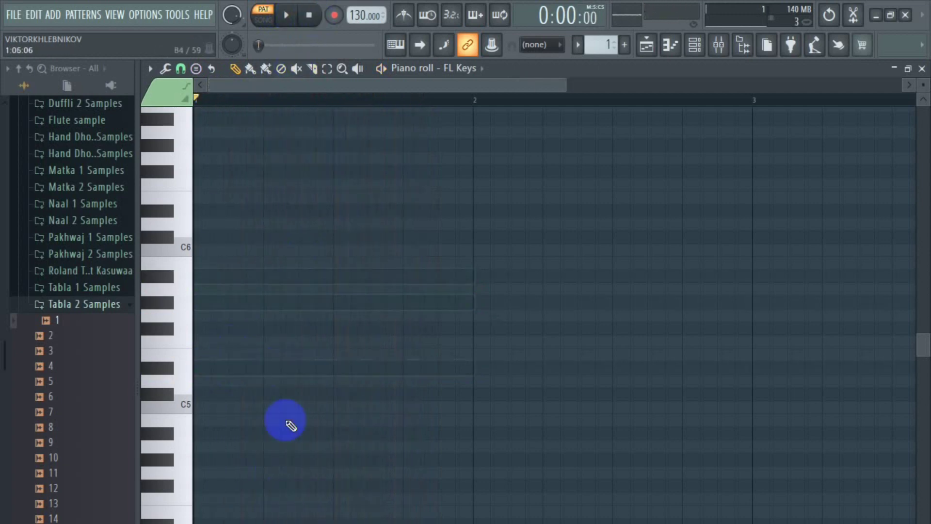
pyautogui.click(196, 67)
pyautogui.click(235, 251)
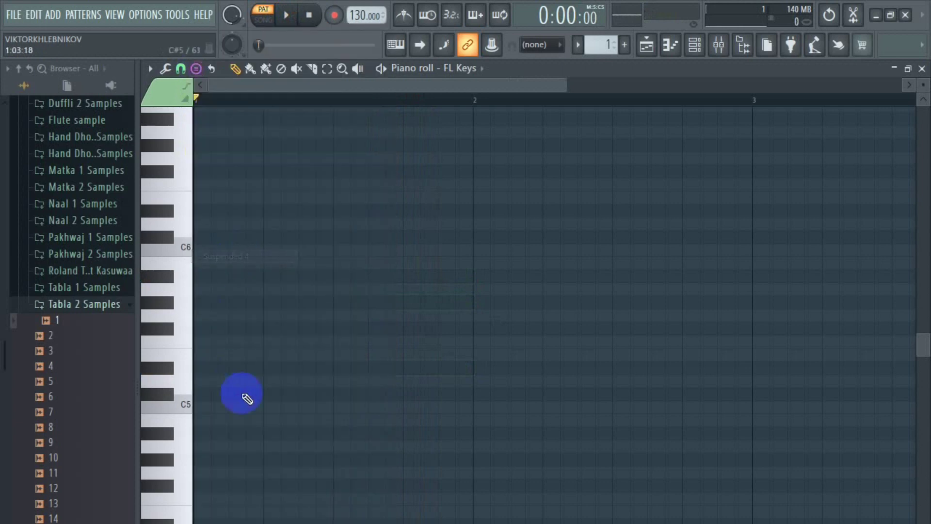
pyautogui.click(209, 355)
pyautogui.click(299, 291)
# Step: Audition the E5 Suspended 4 chord several times in pattern mode from the start, and finish with playback stopped
pyautogui.click(287, 15)
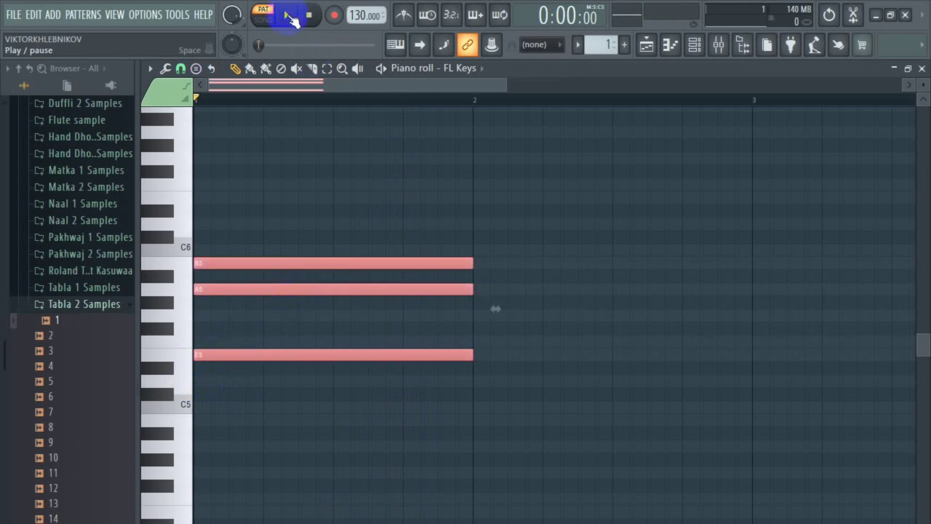
pyautogui.click(309, 15)
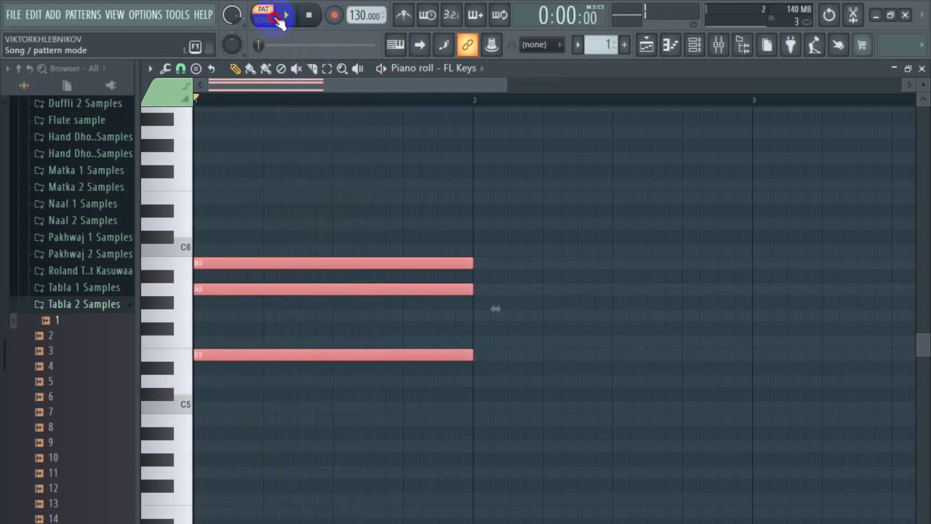
pyautogui.click(266, 20)
pyautogui.click(266, 20)
pyautogui.click(286, 15)
pyautogui.click(310, 15)
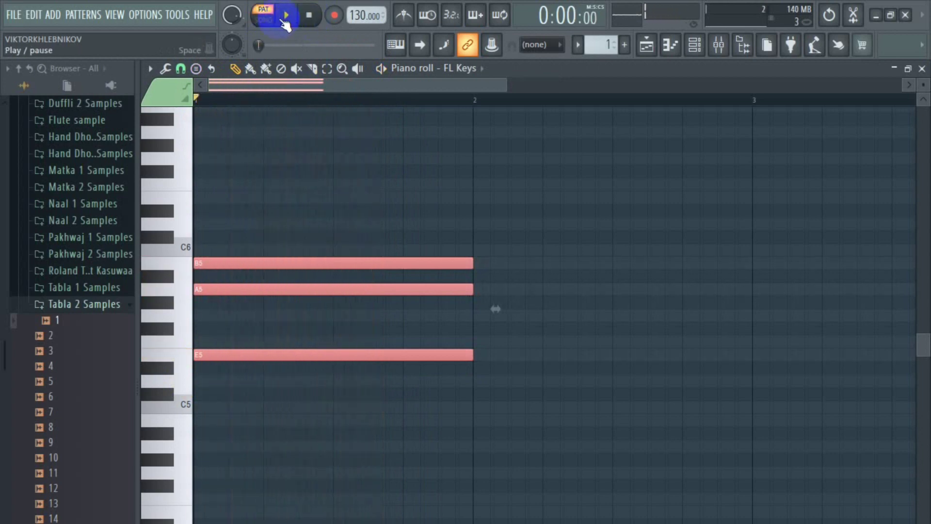
pyautogui.click(286, 15)
pyautogui.click(309, 15)
pyautogui.click(286, 15)
pyautogui.click(309, 15)
# Step: Move all three notes of the E5 Suspended 4 chord up one semitone to root F5, and audition it repeatedly from the pattern start
pyautogui.click(250, 286)
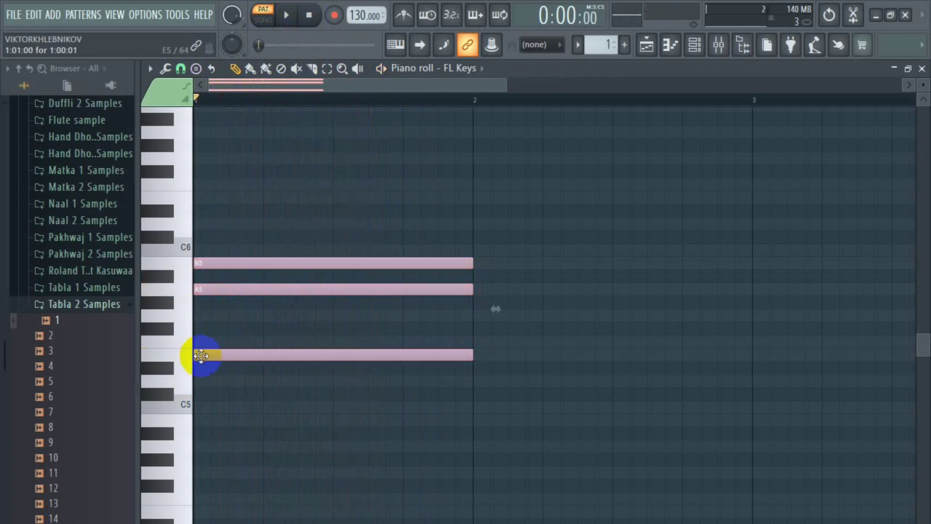
pyautogui.moveTo(199, 353); pyautogui.dragTo(202, 332)
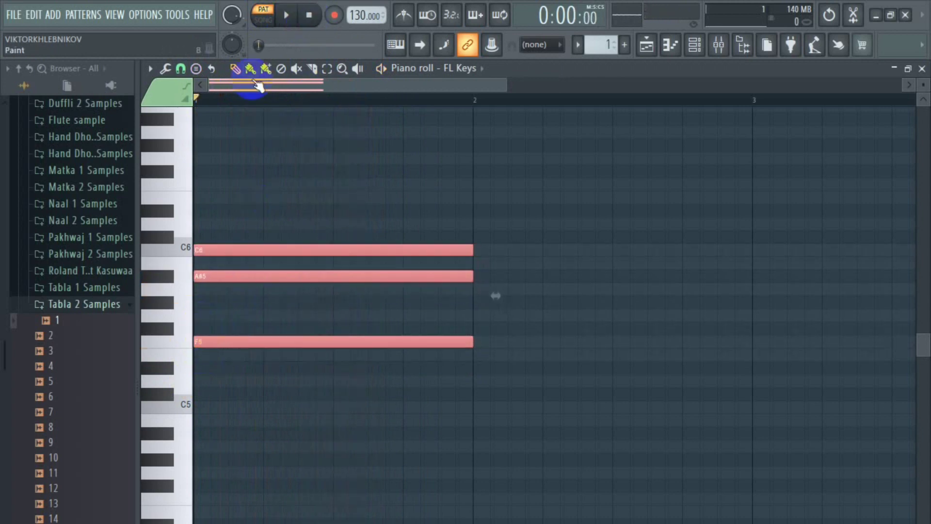
pyautogui.click(297, 15)
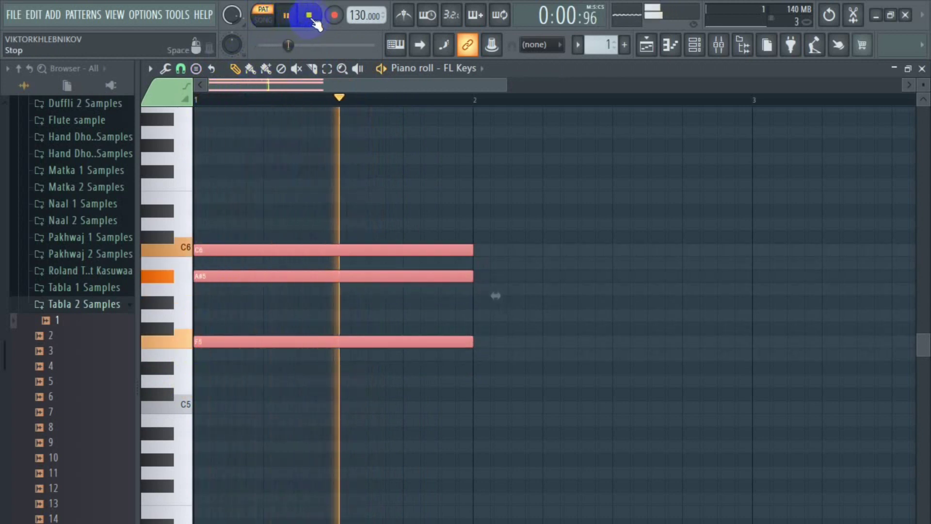
pyautogui.click(288, 19)
pyautogui.click(288, 19)
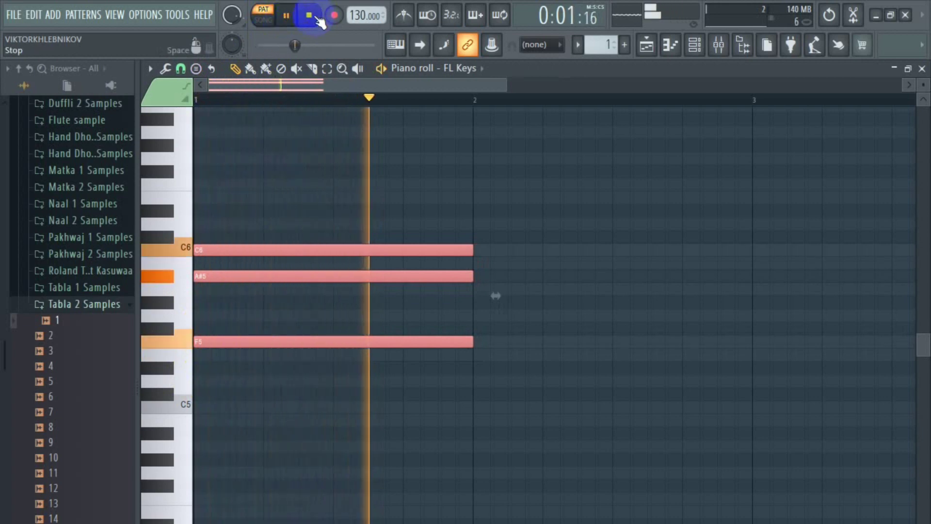
pyautogui.click(288, 19)
pyautogui.click(288, 20)
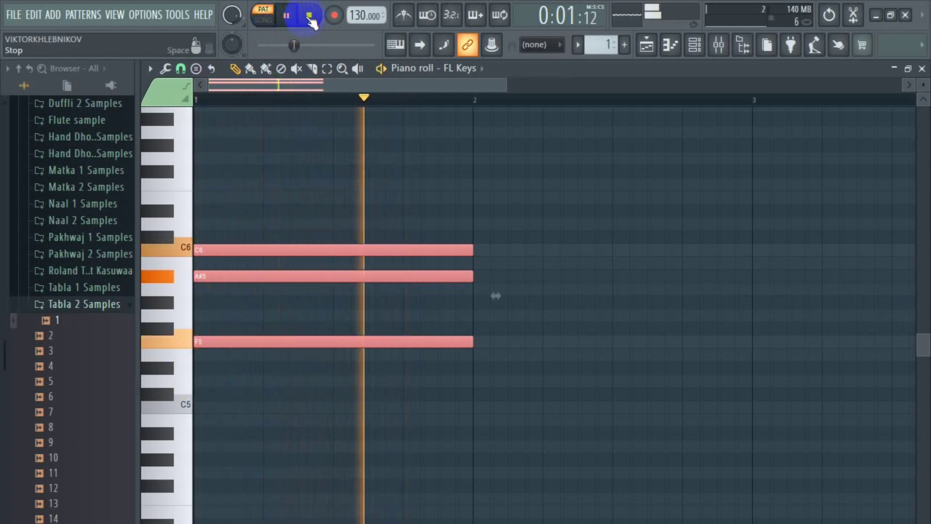
# Step: Transpose the whole three-note chord up one semitone to F#5, B5 and C#6, and audition it several times from the start
pyautogui.click(294, 23)
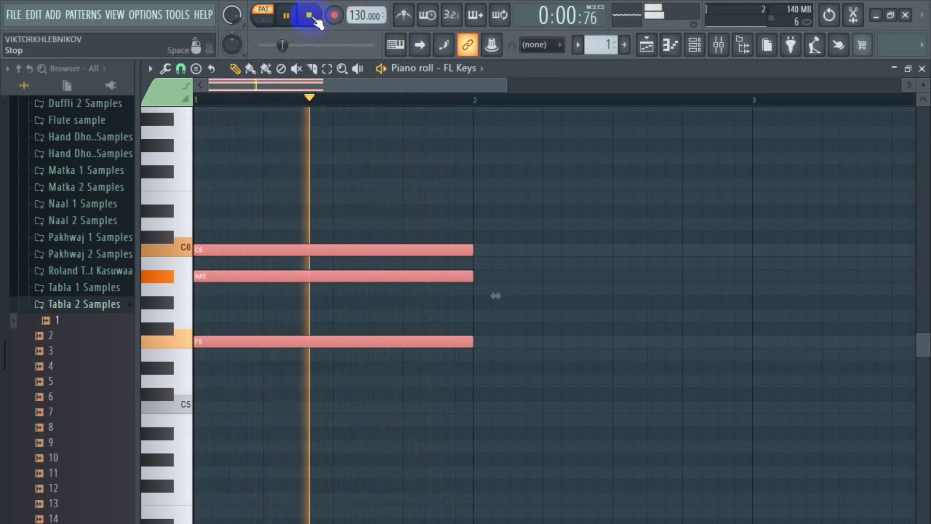
pyautogui.click(309, 15)
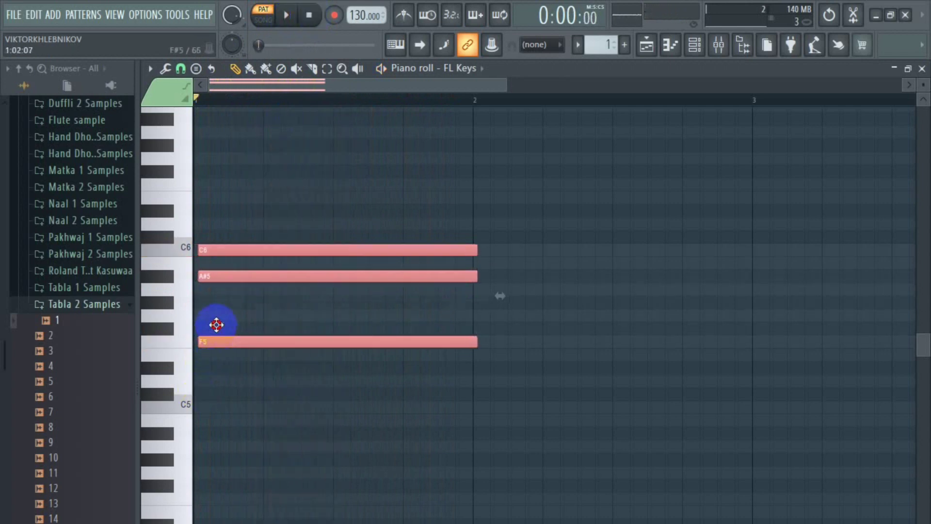
pyautogui.moveTo(216, 324); pyautogui.dragTo(214, 318)
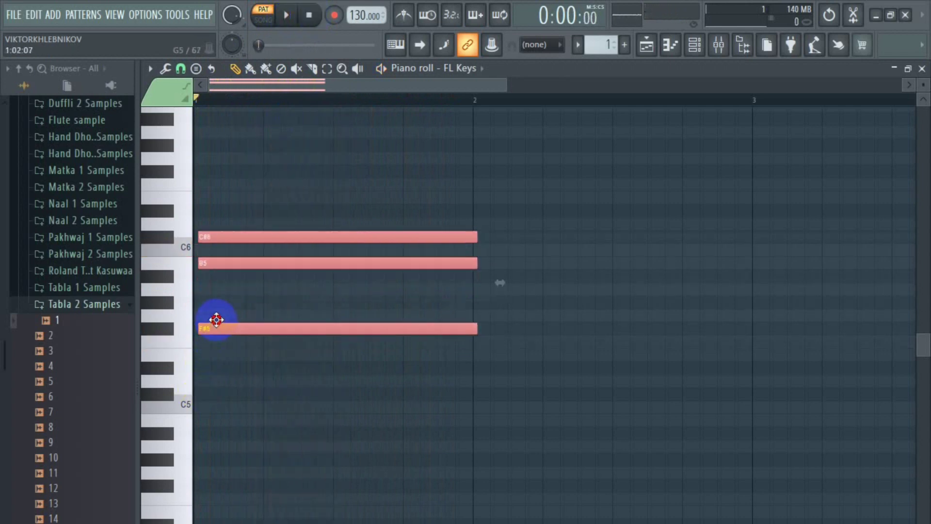
pyautogui.click(285, 17)
pyautogui.click(291, 17)
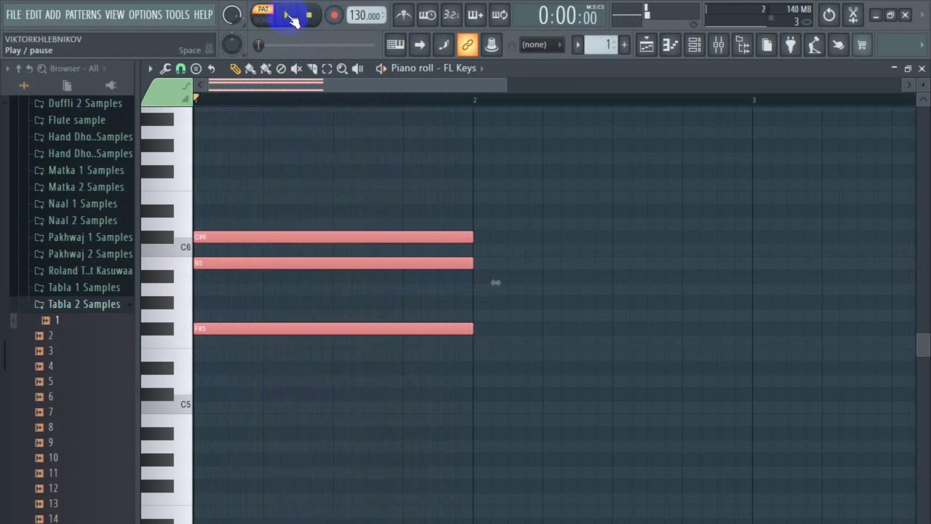
pyautogui.click(289, 17)
pyautogui.click(309, 15)
pyautogui.click(289, 17)
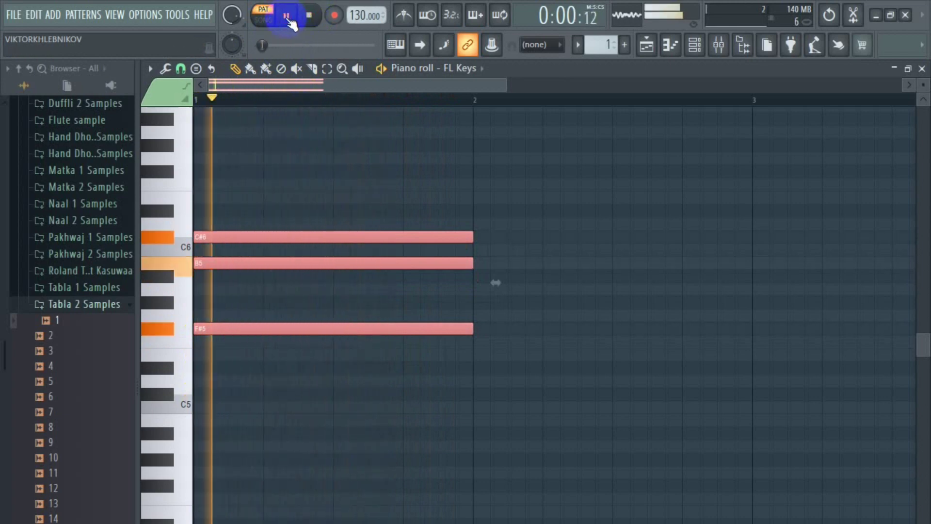
pyautogui.click(308, 15)
pyautogui.click(288, 17)
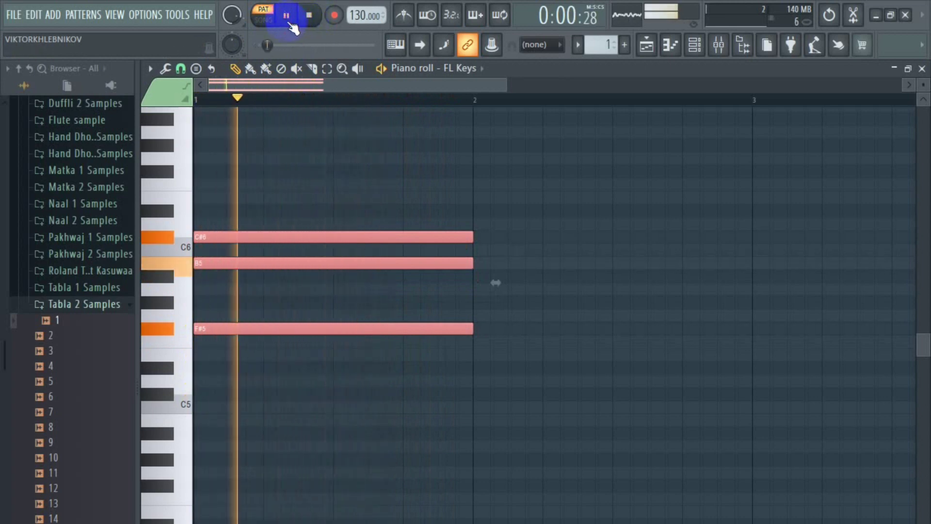
pyautogui.click(290, 18)
pyautogui.click(285, 16)
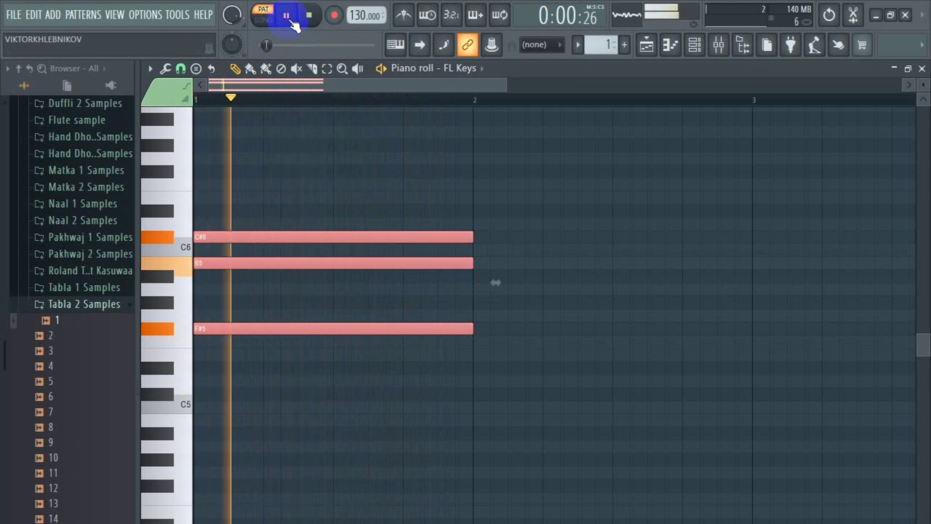
pyautogui.click(308, 15)
# Step: Raise the chord another semitone to G5, C6 and D6, and play it back repeatedly from the start
pyautogui.click(202, 329)
pyautogui.moveTo(202, 328)
pyautogui.mouseDown()
pyautogui.moveTo(208, 310)
pyautogui.moveTo(199, 311)
pyautogui.mouseUp()
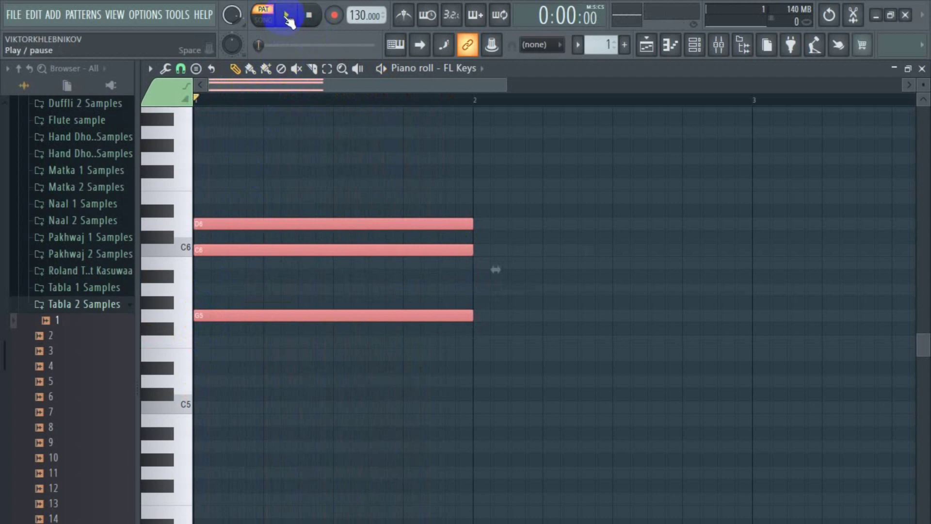
pyautogui.click(287, 16)
pyautogui.click(287, 17)
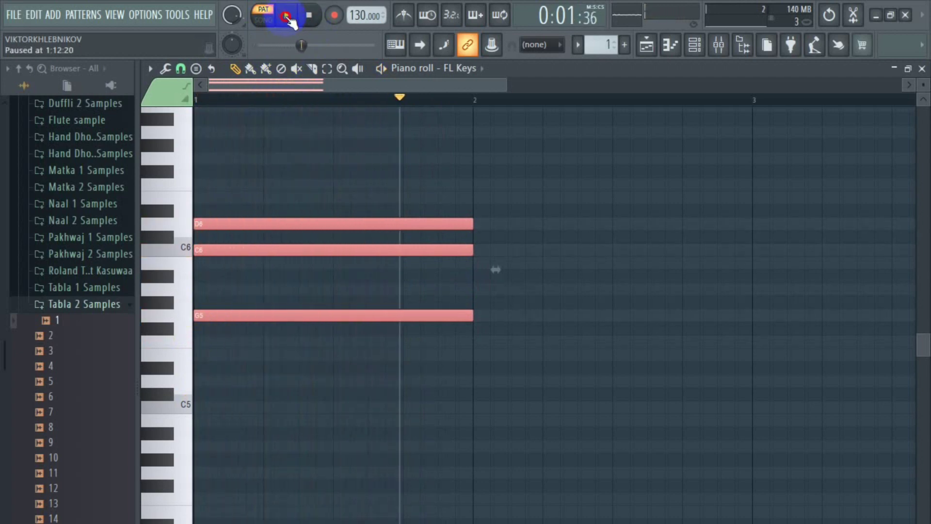
pyautogui.click(287, 17)
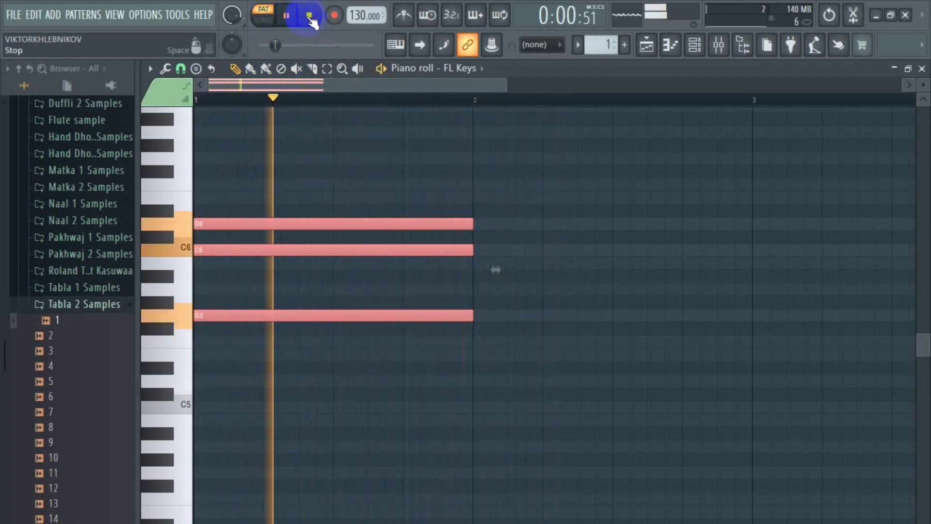
pyautogui.click(311, 18)
pyautogui.click(290, 16)
pyautogui.click(310, 18)
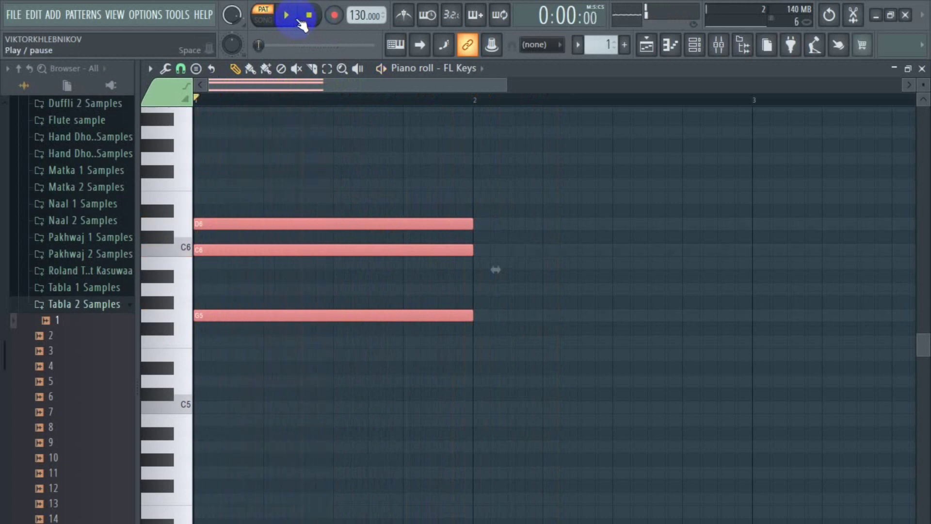
pyautogui.click(290, 17)
pyautogui.click(309, 16)
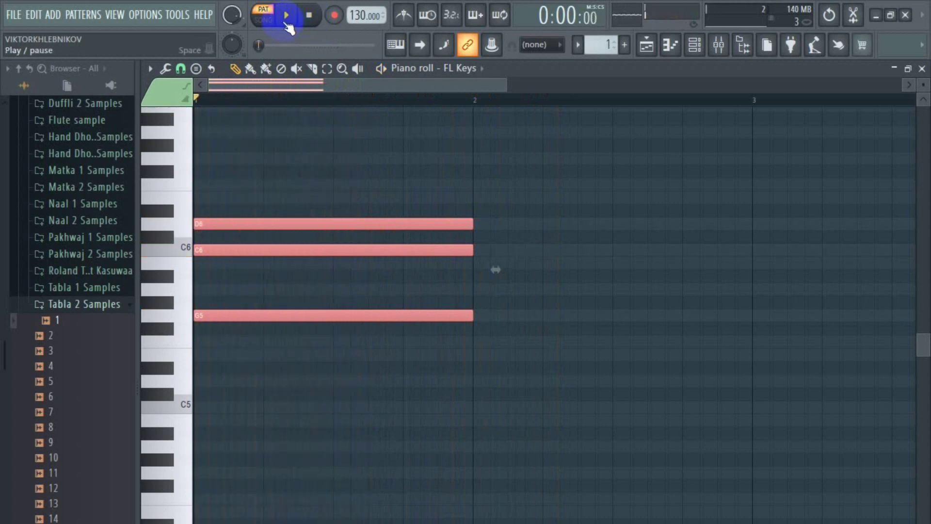
pyautogui.click(287, 18)
pyautogui.click(309, 17)
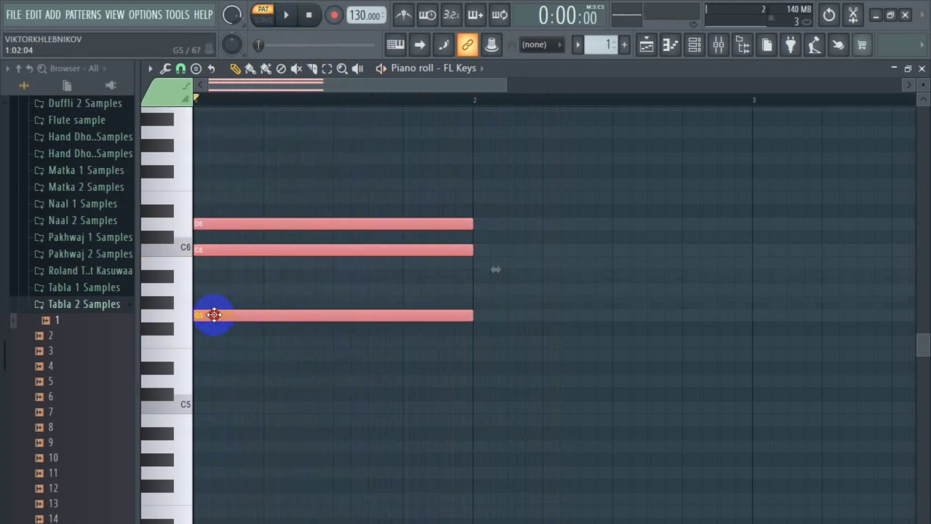
# Step: Shift all three chord notes up a semitone to G#5, C#6 and D#6, and replay the chord in short bursts
pyautogui.moveTo(214, 315); pyautogui.dragTo(216, 297)
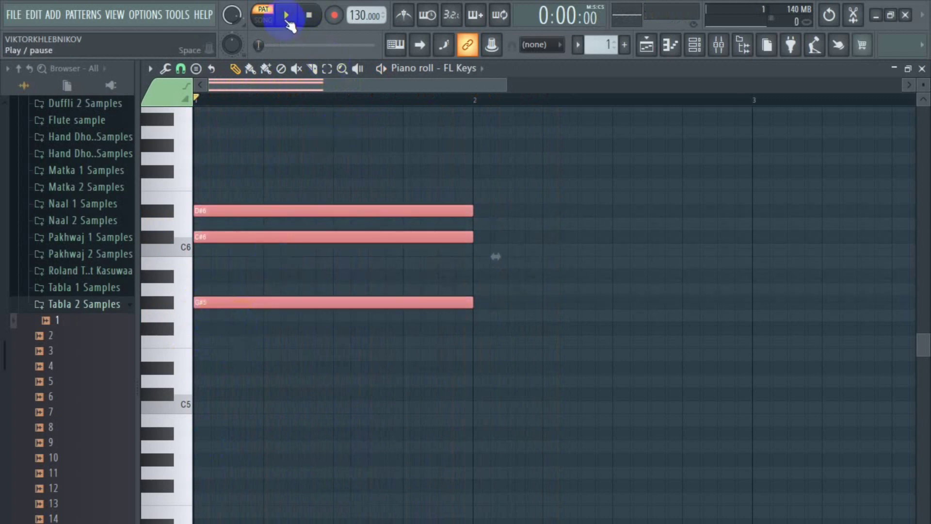
pyautogui.click(287, 16)
pyautogui.click(287, 17)
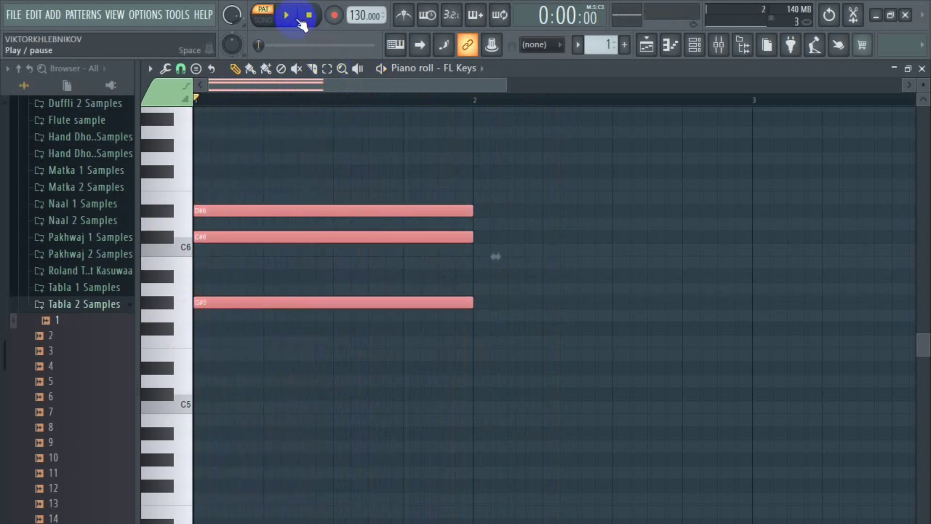
pyautogui.click(287, 16)
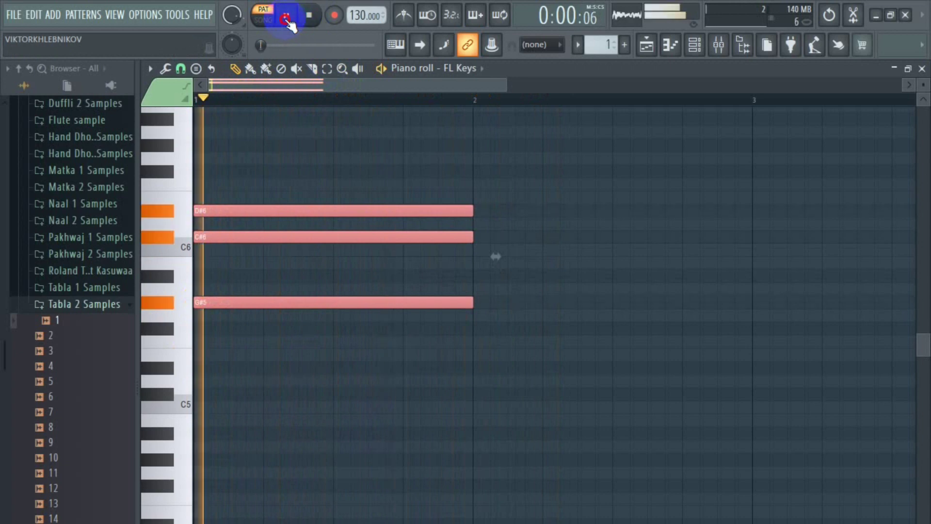
pyautogui.click(309, 15)
pyautogui.click(286, 15)
pyautogui.click(309, 15)
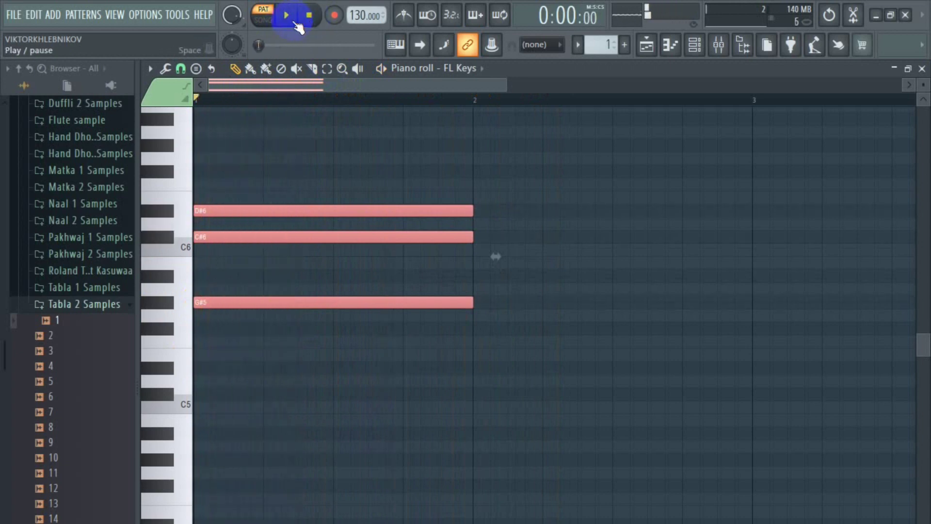
pyautogui.click(286, 15)
pyautogui.click(309, 15)
pyautogui.click(286, 15)
pyautogui.click(309, 15)
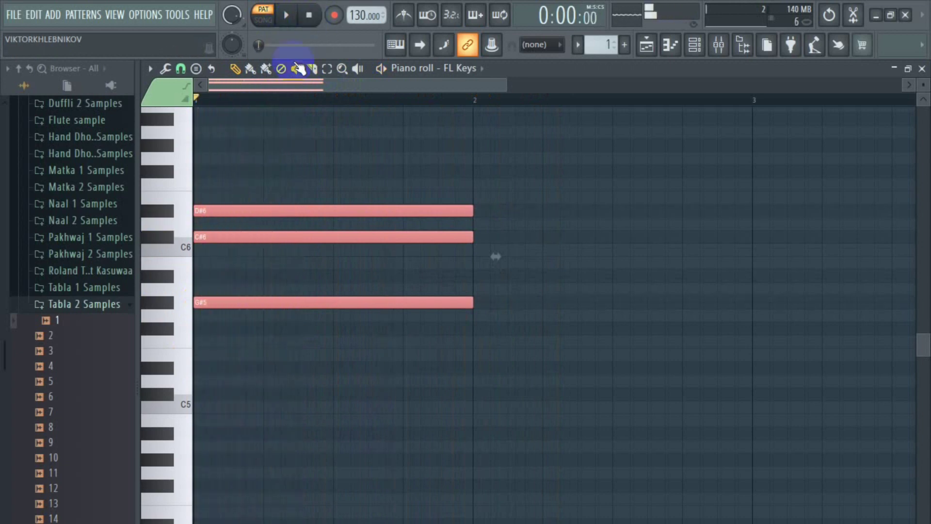
# Step: Move the chord up one semitone to A5, D6 and E6, and listen to it in repeated short playbacks
pyautogui.moveTo(214, 301); pyautogui.dragTo(214, 281)
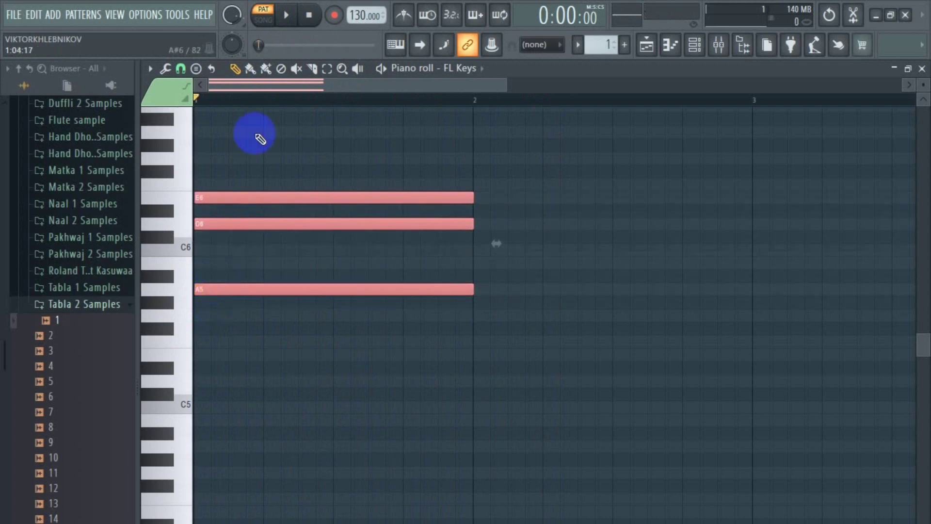
pyautogui.click(292, 16)
pyautogui.click(309, 15)
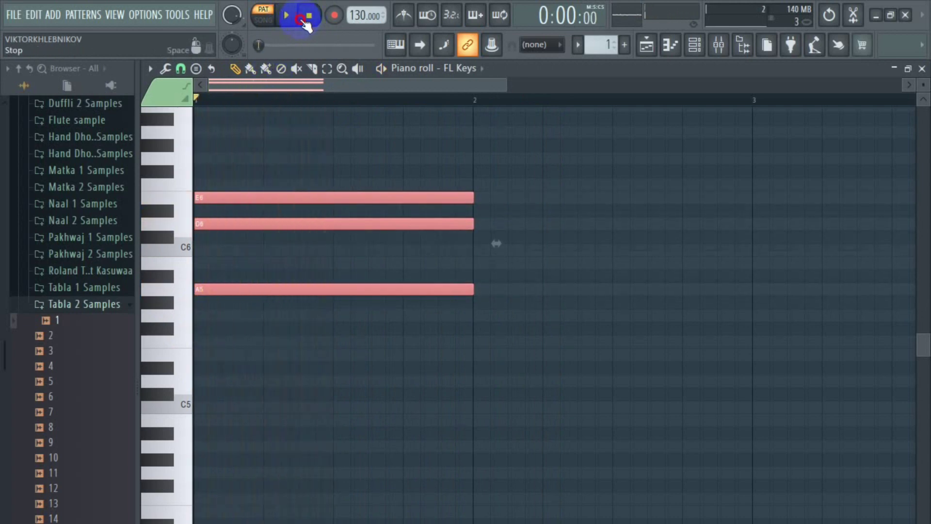
pyautogui.click(289, 17)
pyautogui.click(309, 15)
pyautogui.click(286, 15)
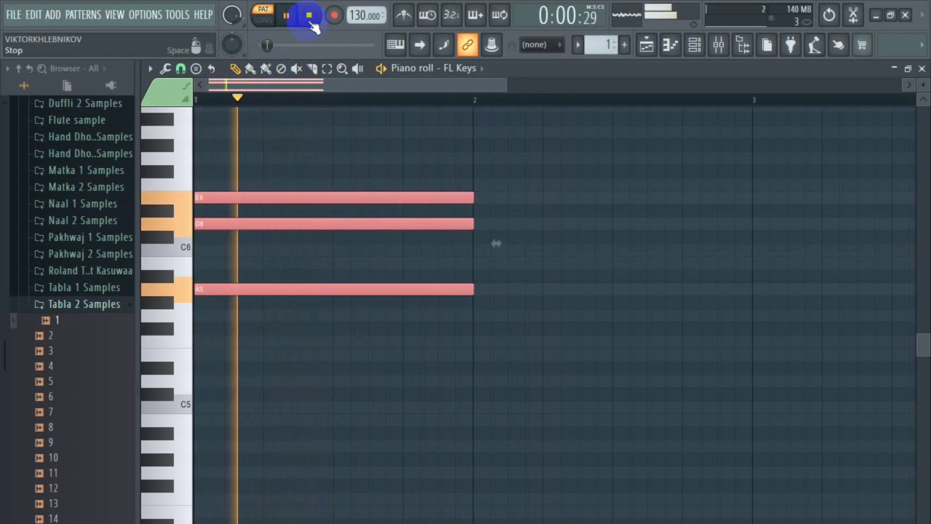
pyautogui.click(309, 15)
pyautogui.press('space')
pyautogui.click(309, 15)
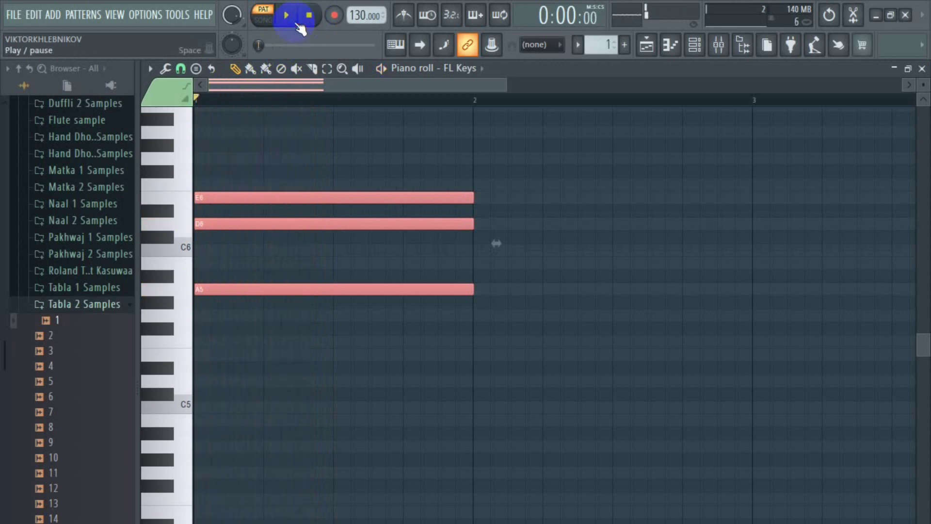
pyautogui.press('space')
pyautogui.click(309, 15)
pyautogui.press('space')
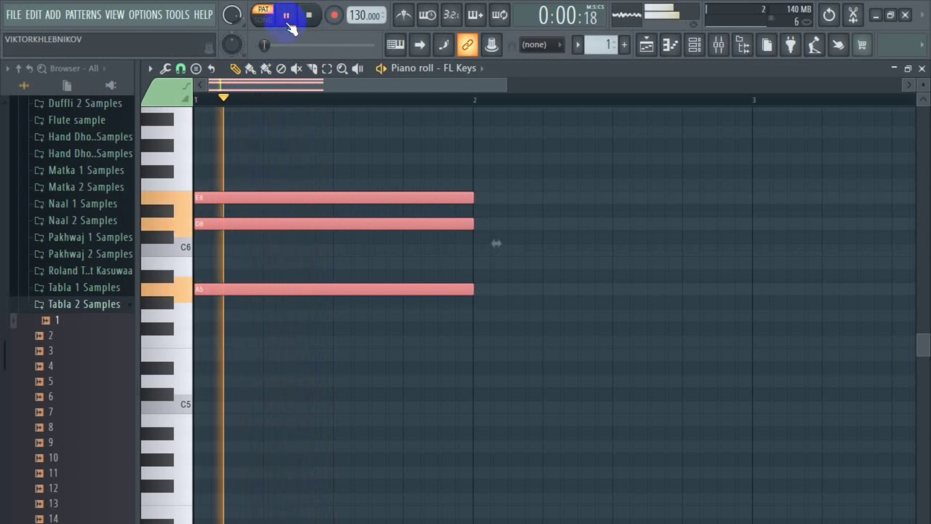
pyautogui.click(333, 15)
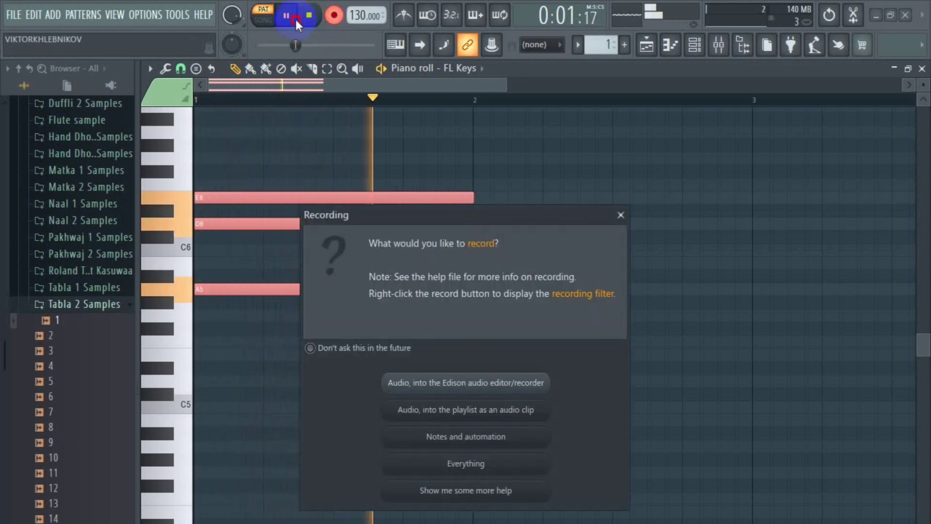
pyautogui.click(620, 215)
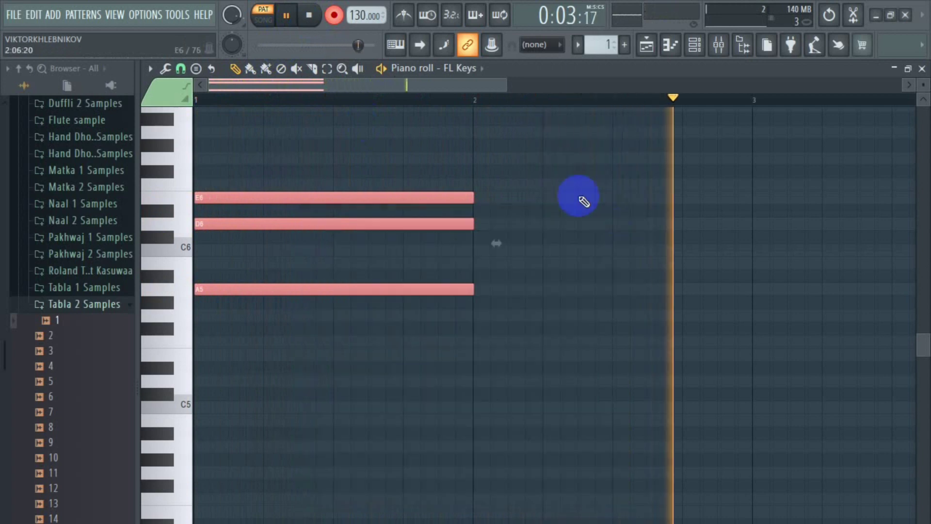
pyautogui.click(309, 15)
# Step: Transpose the chord up one semitone to A#5, D#6 and F6, and audition it several times
pyautogui.click(238, 287)
pyautogui.moveTo(226, 281); pyautogui.dragTo(225, 268)
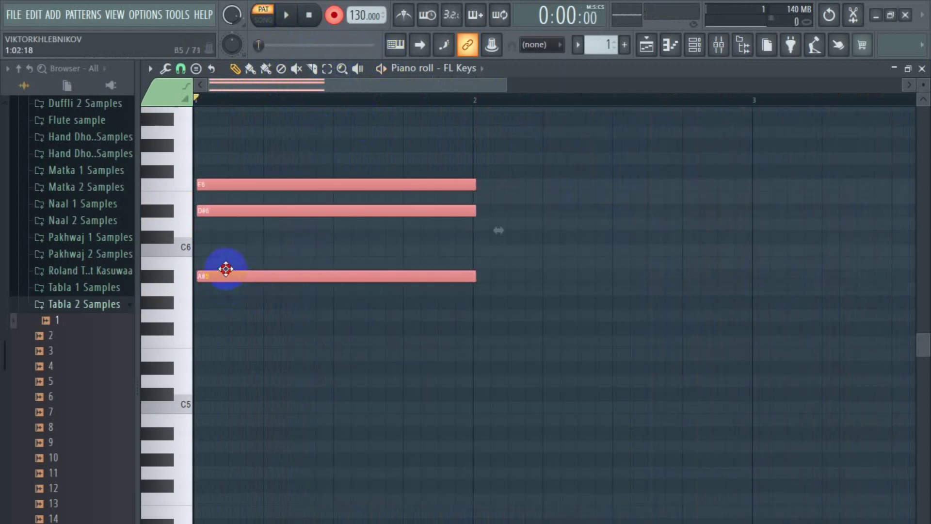
pyautogui.click(286, 16)
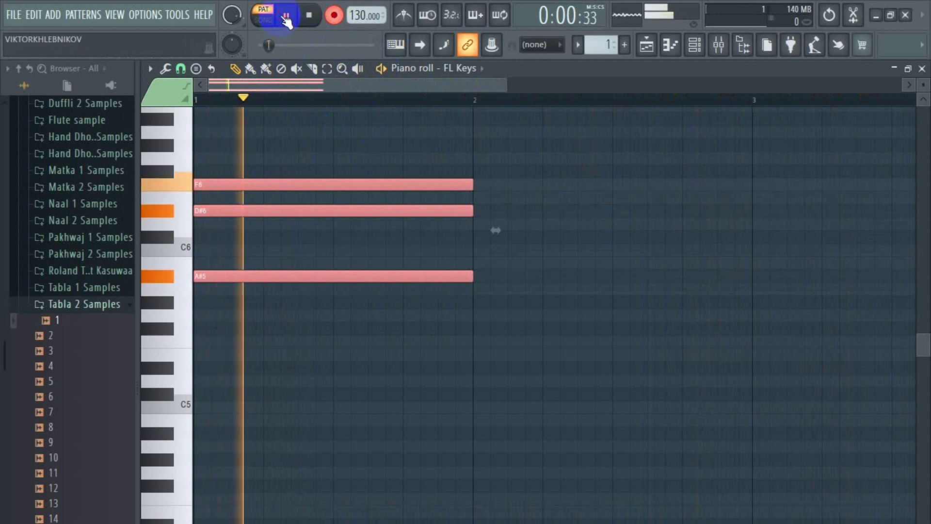
pyautogui.click(290, 18)
pyautogui.click(289, 16)
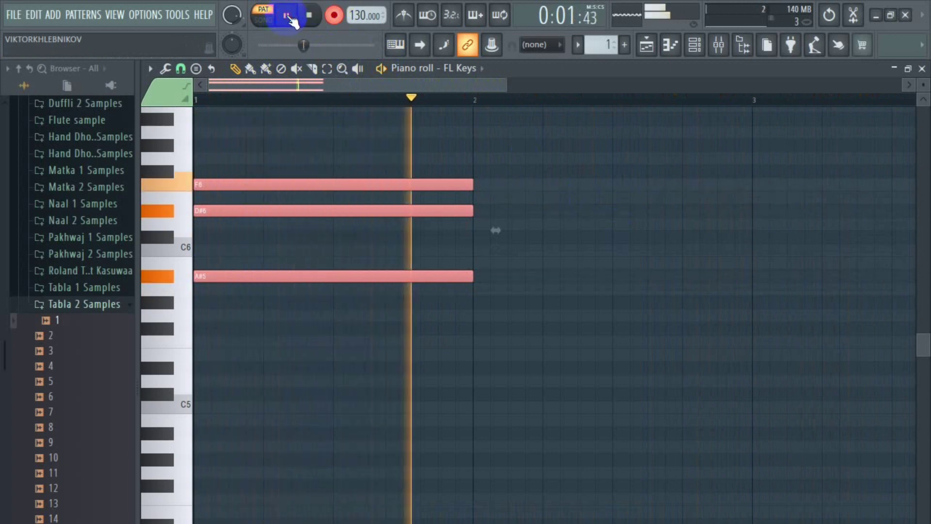
pyautogui.click(290, 17)
pyautogui.click(290, 18)
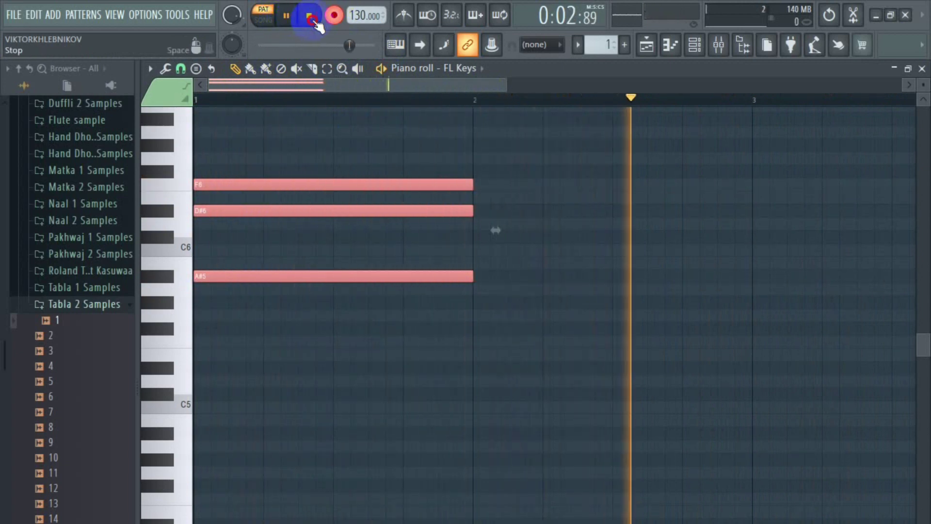
pyautogui.click(309, 19)
pyautogui.click(286, 16)
pyautogui.click(313, 24)
pyautogui.click(287, 16)
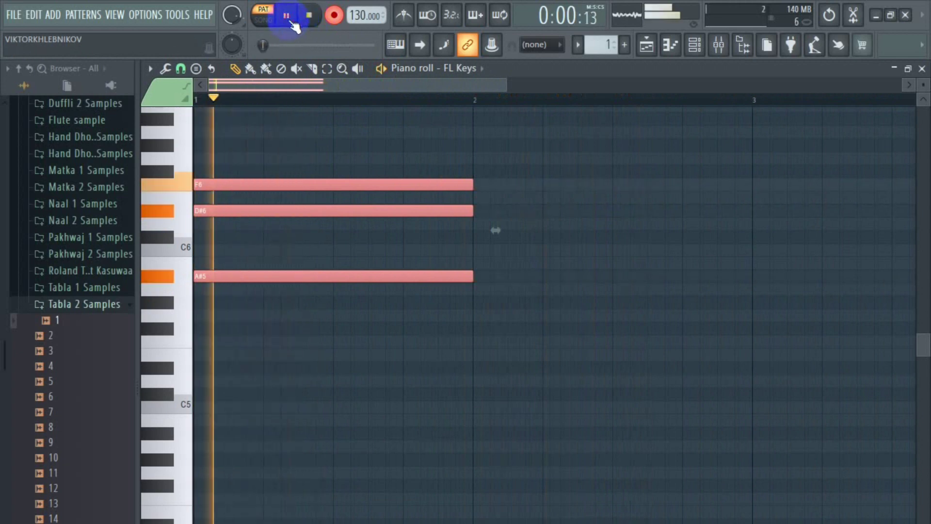
pyautogui.click(309, 17)
pyautogui.click(287, 16)
pyautogui.click(308, 17)
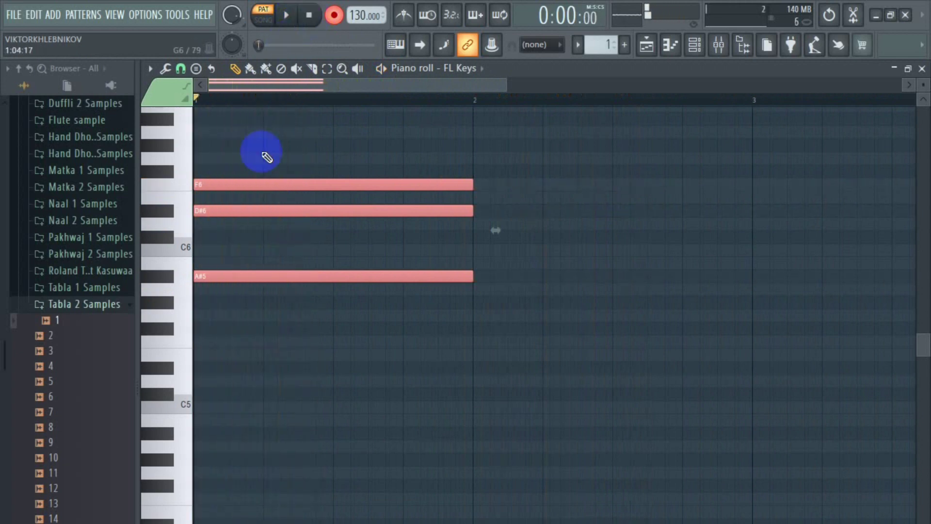
# Step: Raise the three chord notes by one semitone to B5, E6 and F#6, and play the chord repeatedly from the start
pyautogui.moveTo(202, 283); pyautogui.dragTo(208, 262)
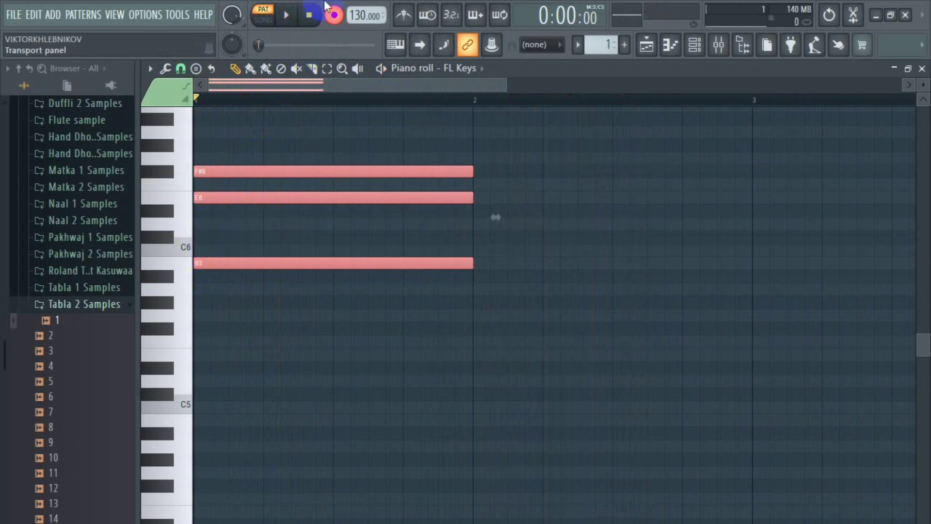
pyautogui.click(286, 16)
pyautogui.click(309, 16)
pyautogui.click(288, 16)
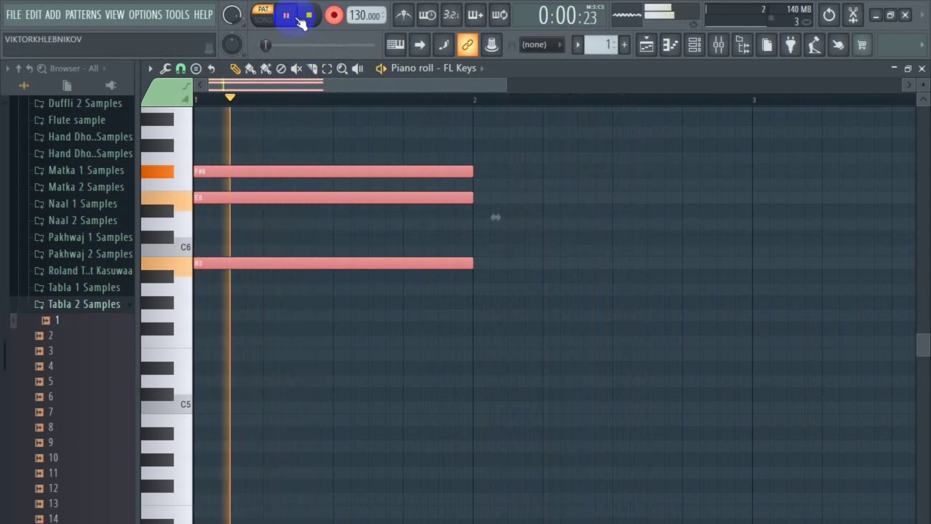
pyautogui.click(309, 16)
pyautogui.click(287, 16)
pyautogui.click(309, 15)
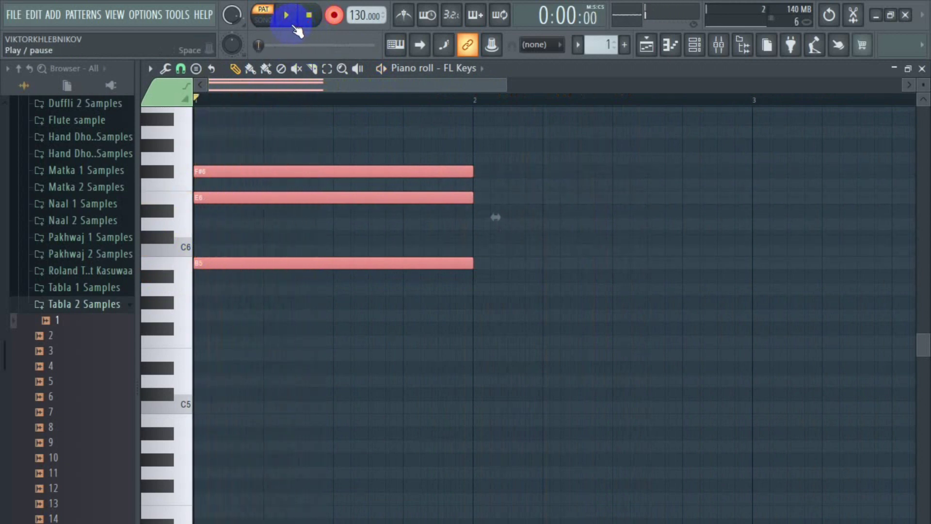
pyautogui.click(286, 16)
pyautogui.click(309, 15)
pyautogui.click(286, 16)
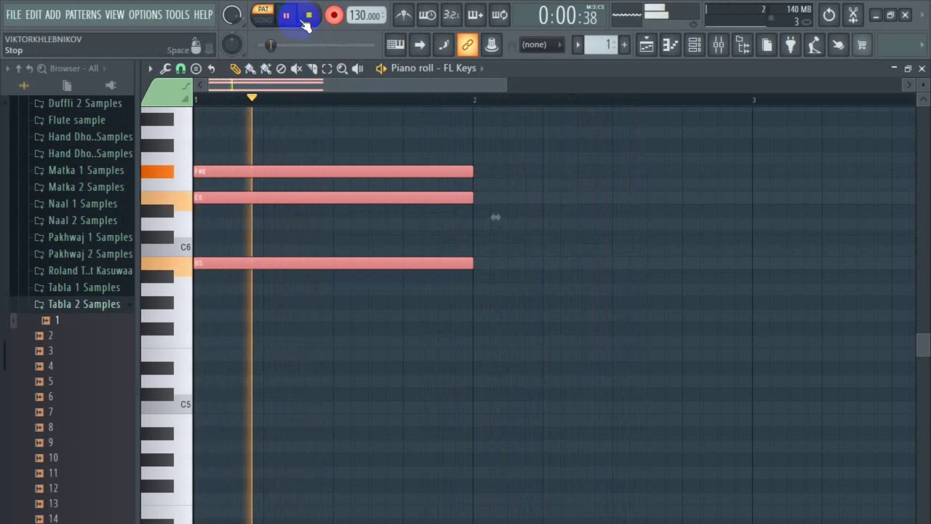
# Step: Move the whole chord down one octave to B4, E5 and F#5, and audition it several times
pyautogui.click(309, 15)
pyautogui.hotkey('ctrl', 'a')
pyautogui.moveTo(208, 263); pyautogui.dragTo(206, 429)
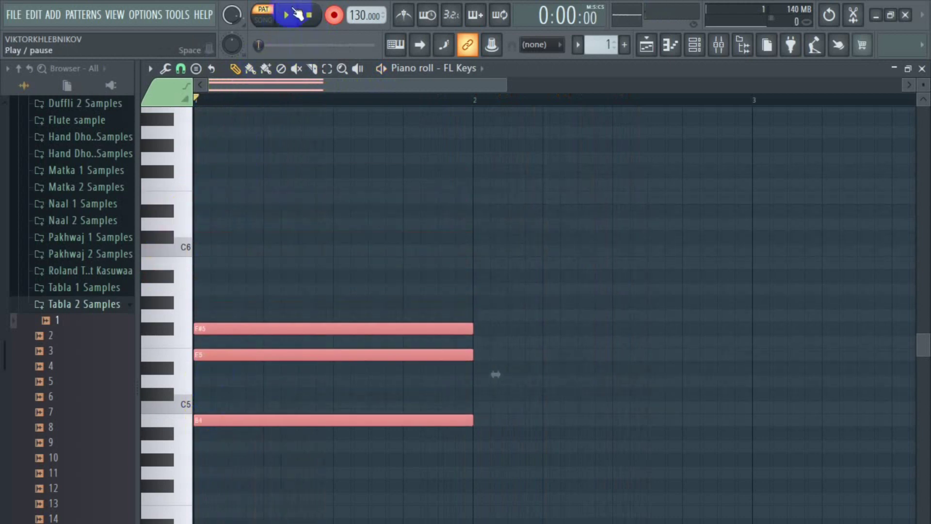
pyautogui.click(291, 16)
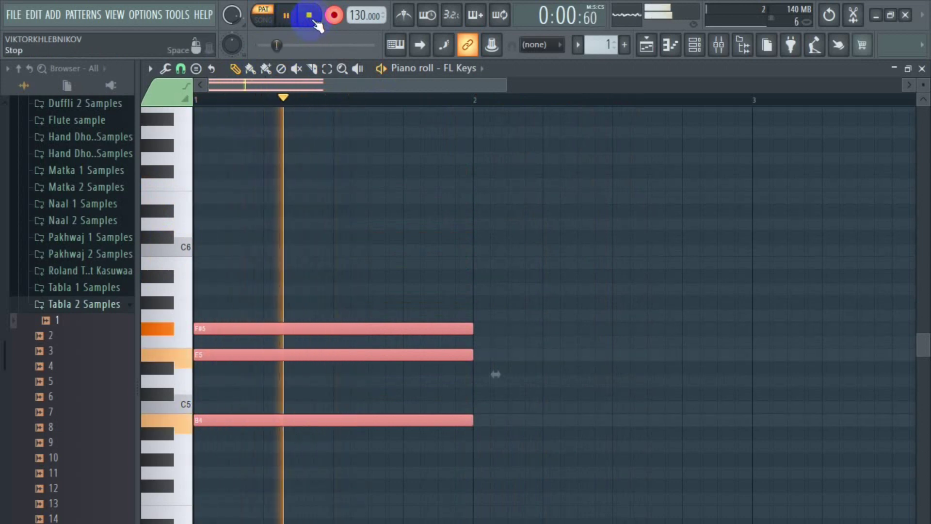
pyautogui.click(309, 16)
pyautogui.press('space')
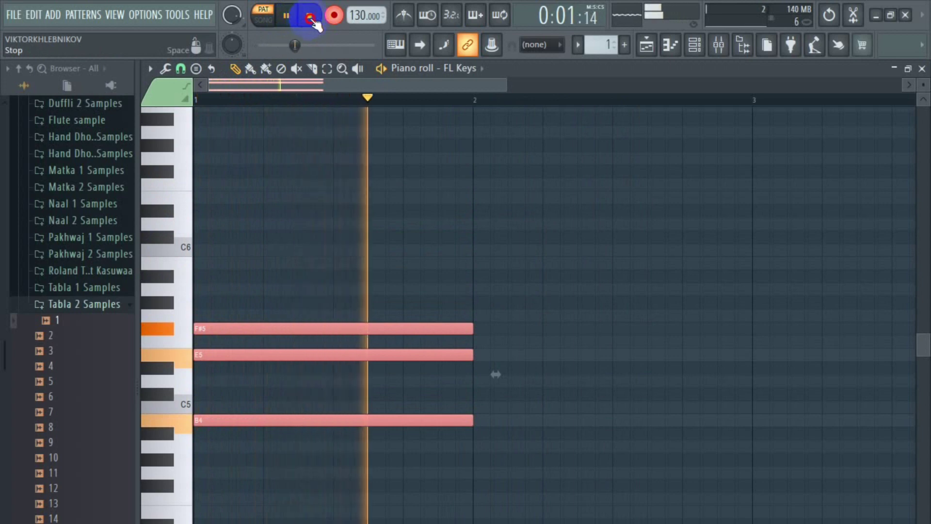
pyautogui.click(309, 16)
pyautogui.press('space')
pyautogui.click(309, 15)
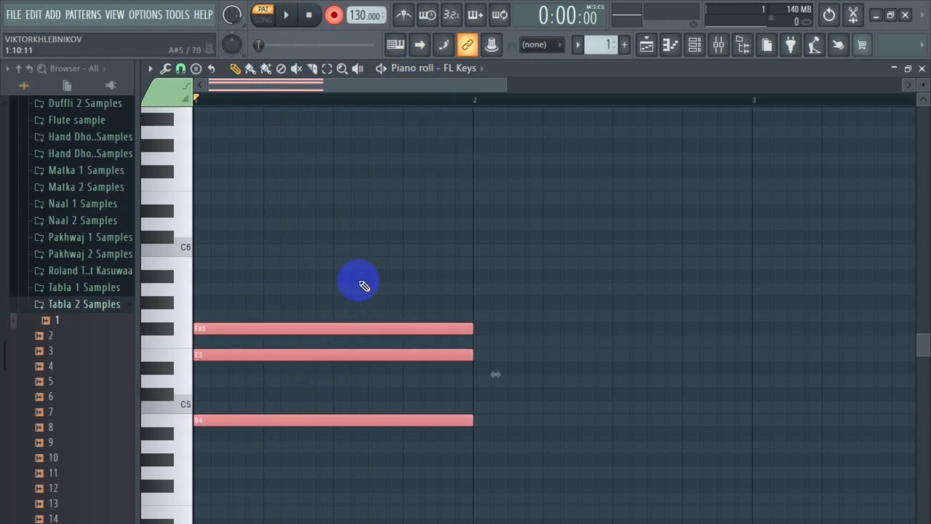
# Step: Replace the existing chord with a Suspended 4 chord stamped on C5, aligned to the start of bar 1
pyautogui.rightClick(352, 328)
pyautogui.rightClick(346, 355)
pyautogui.rightClick(334, 420)
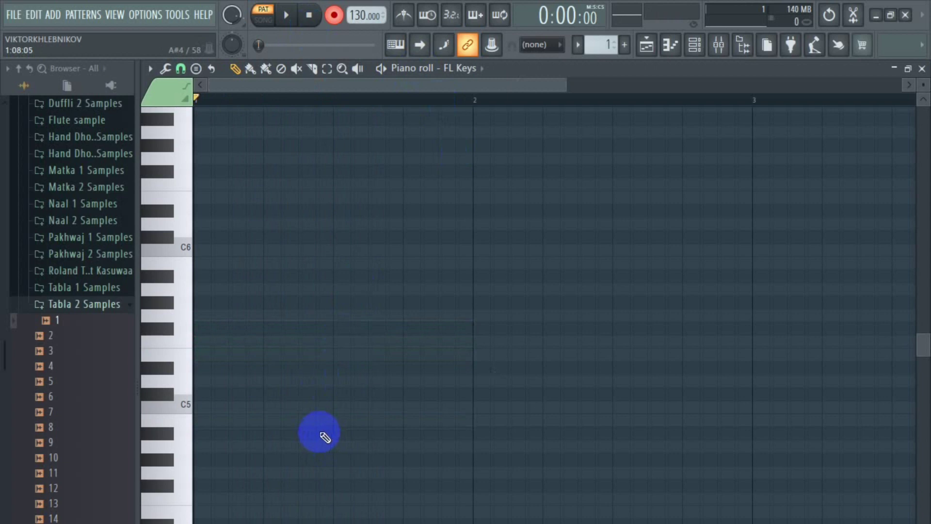
pyautogui.click(196, 68)
pyautogui.moveTo(194, 77)
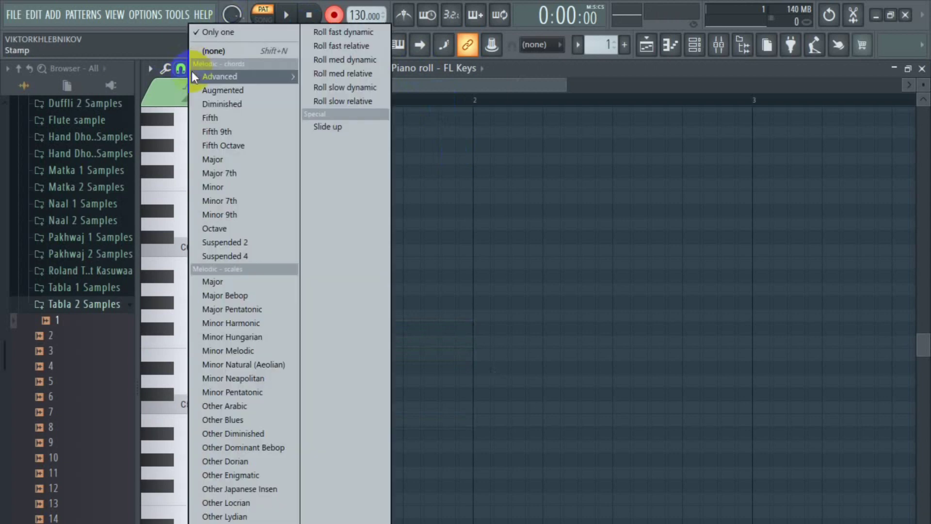
pyautogui.click(278, 257)
pyautogui.click(202, 408)
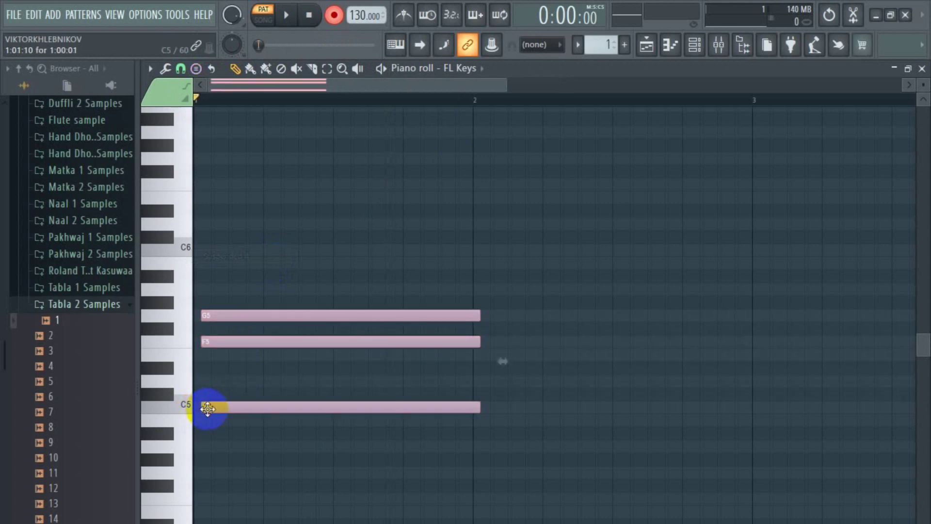
pyautogui.moveTo(223, 408); pyautogui.dragTo(191, 407)
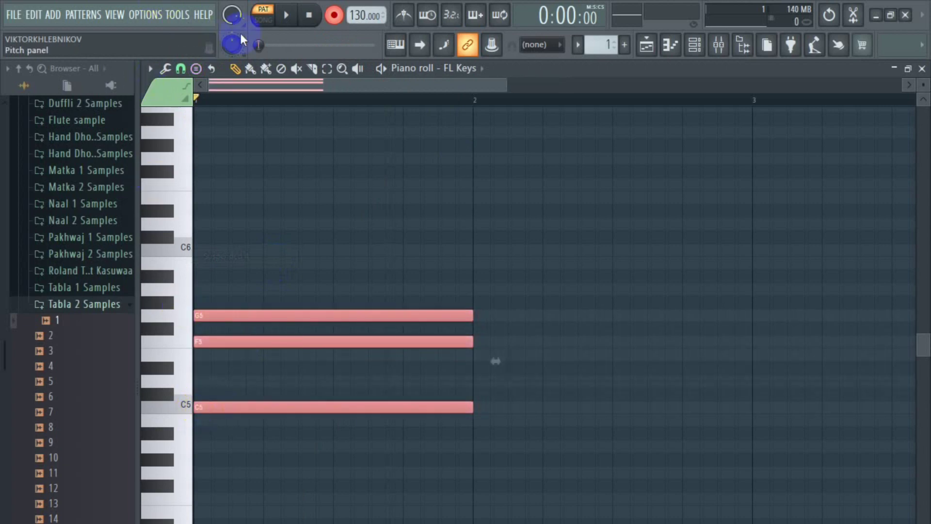
# Step: Listen to the C5 suspended chord in repeated short playbacks from the start of the pattern
pyautogui.click(285, 24)
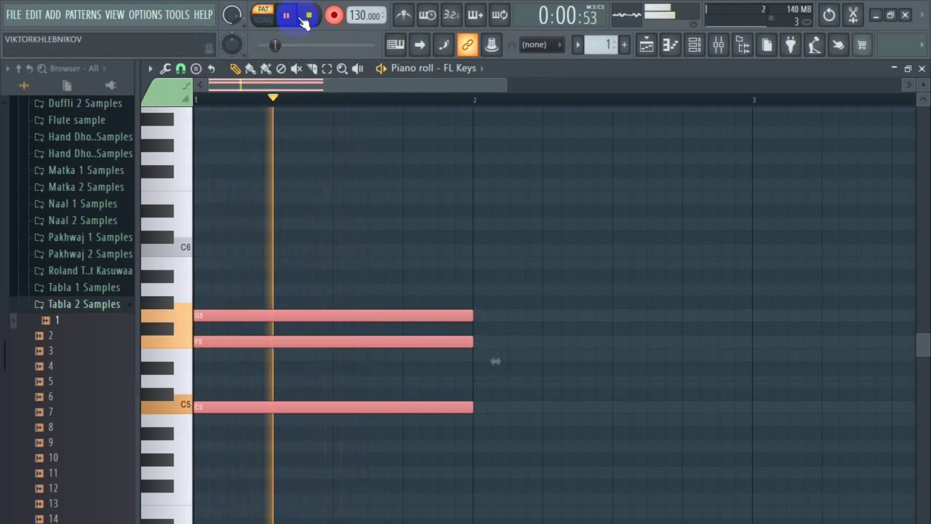
pyautogui.click(309, 19)
pyautogui.click(310, 20)
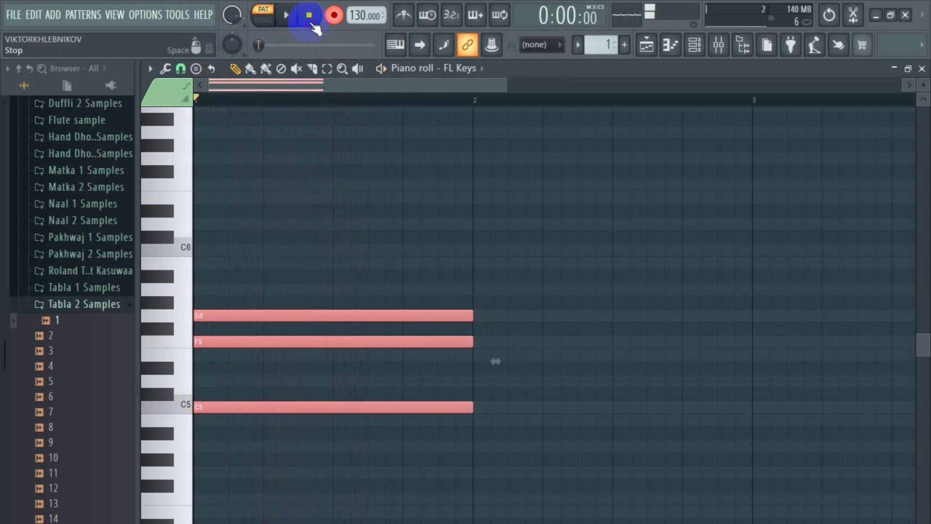
pyautogui.click(285, 17)
pyautogui.click(309, 18)
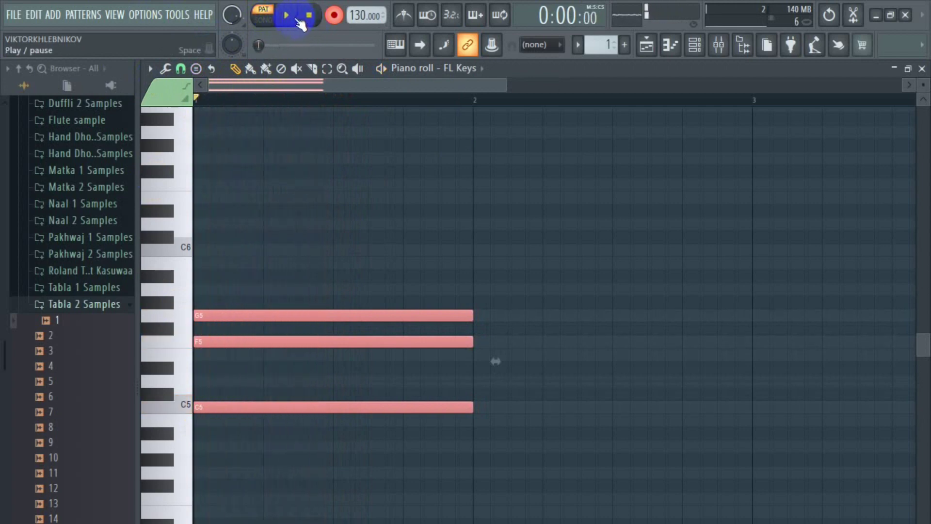
pyautogui.click(289, 18)
pyautogui.click(309, 16)
pyautogui.click(287, 17)
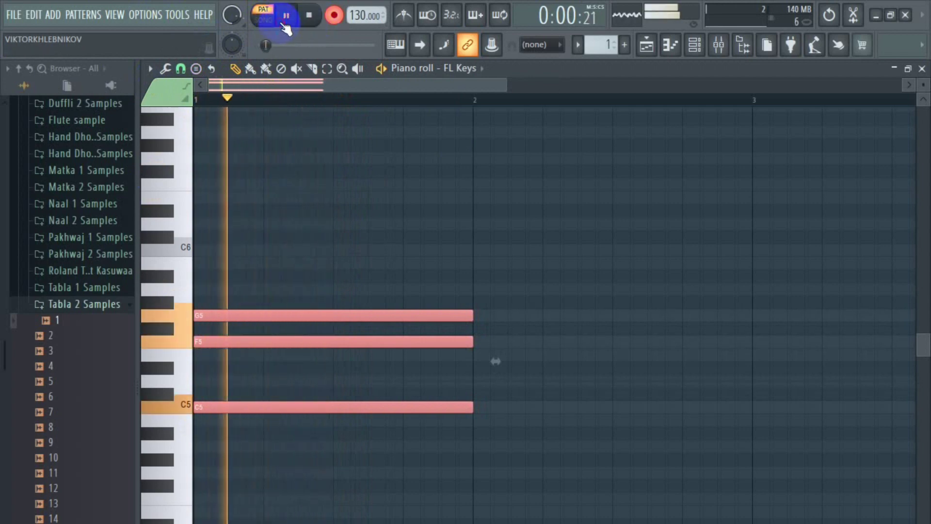
pyautogui.click(309, 16)
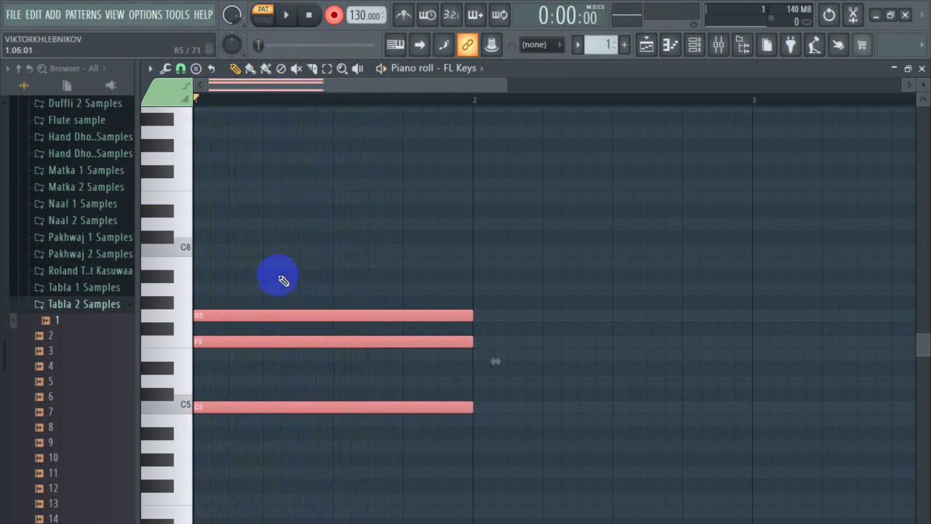
# Step: Delete the C5 chord notes and stamp a Suspended 4 chord on D5 at the start of bar 1
pyautogui.rightClick(276, 315)
pyautogui.rightClick(276, 341)
pyautogui.rightClick(276, 406)
pyautogui.click(196, 69)
pyautogui.moveTo(199, 78)
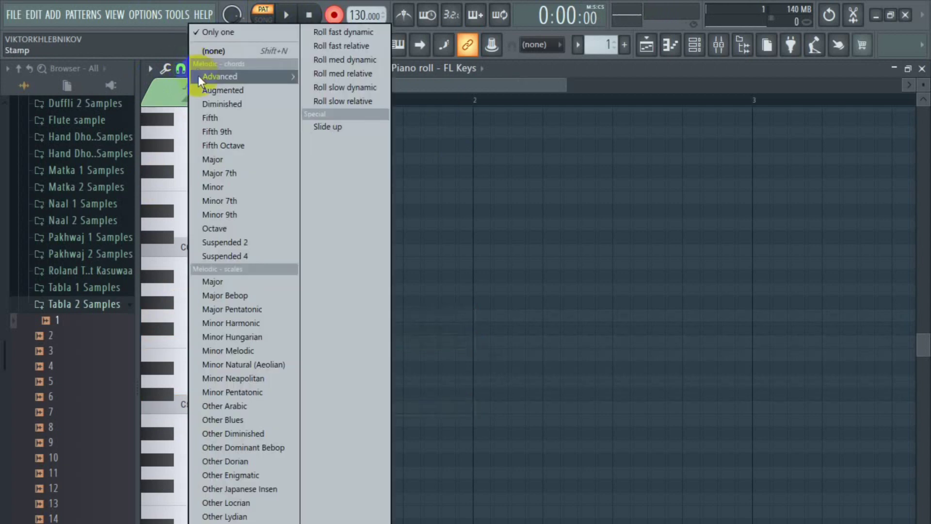
pyautogui.click(239, 257)
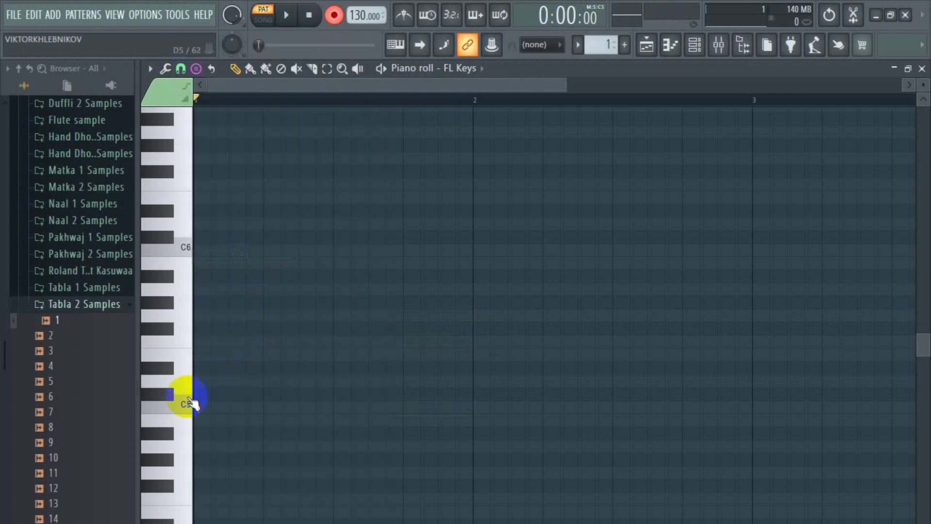
pyautogui.moveTo(205, 383)
pyautogui.mouseDown()
pyautogui.moveTo(215, 381)
pyautogui.moveTo(202, 377)
pyautogui.mouseUp()
pyautogui.click(202, 378)
pyautogui.click(204, 313)
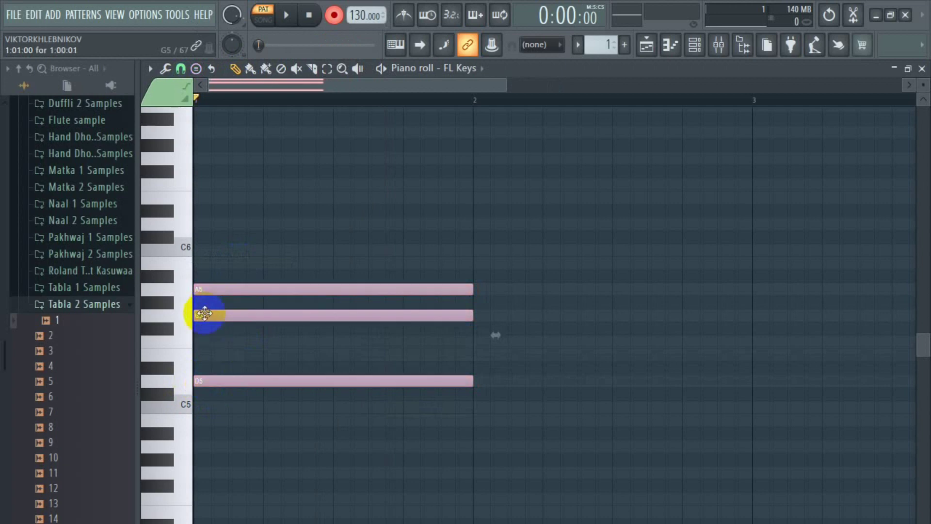
# Step: Play the D5 suspended chord a few times from the start to hear how it sounds
pyautogui.click(286, 13)
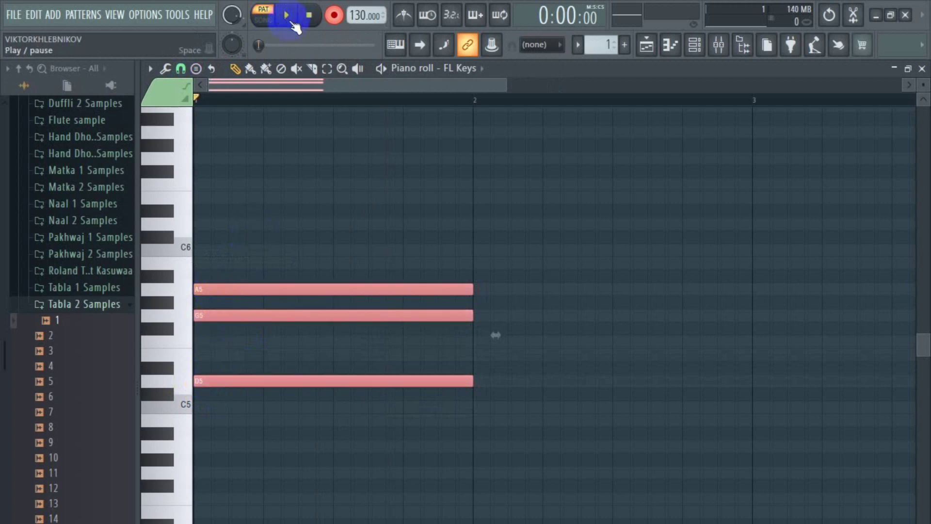
pyautogui.click(291, 18)
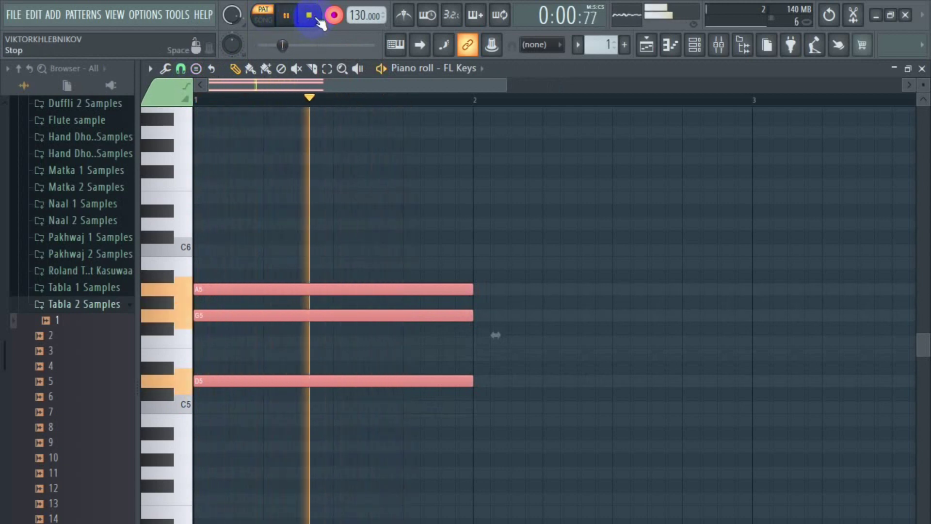
pyautogui.click(311, 16)
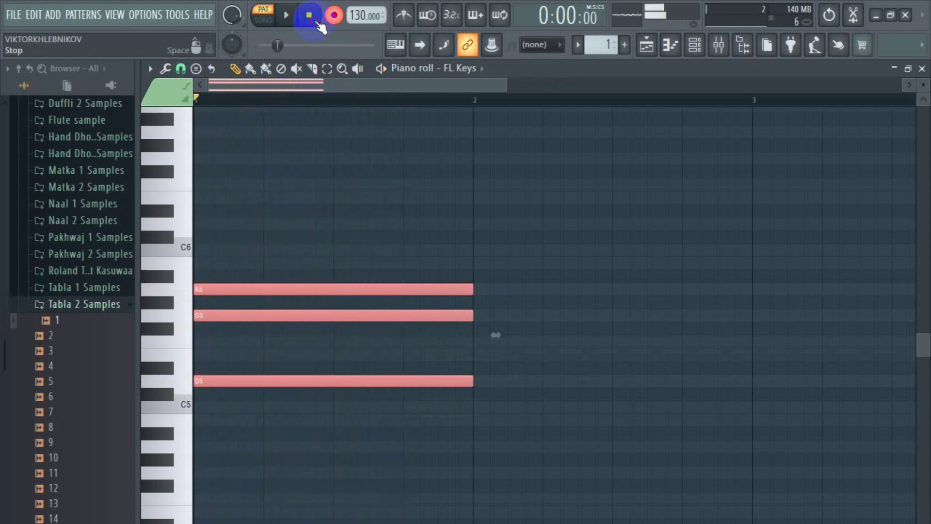
pyautogui.click(286, 15)
pyautogui.click(309, 15)
# Step: Clear the D5 chord and stamp a Suspended 4 chord on E5, aligned to the start of bar 1
pyautogui.rightClick(279, 316)
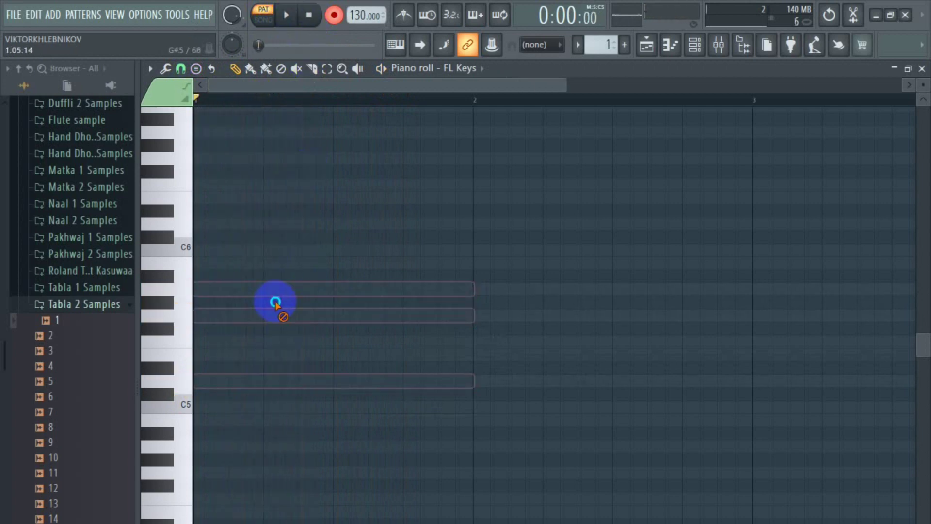
pyautogui.click(196, 68)
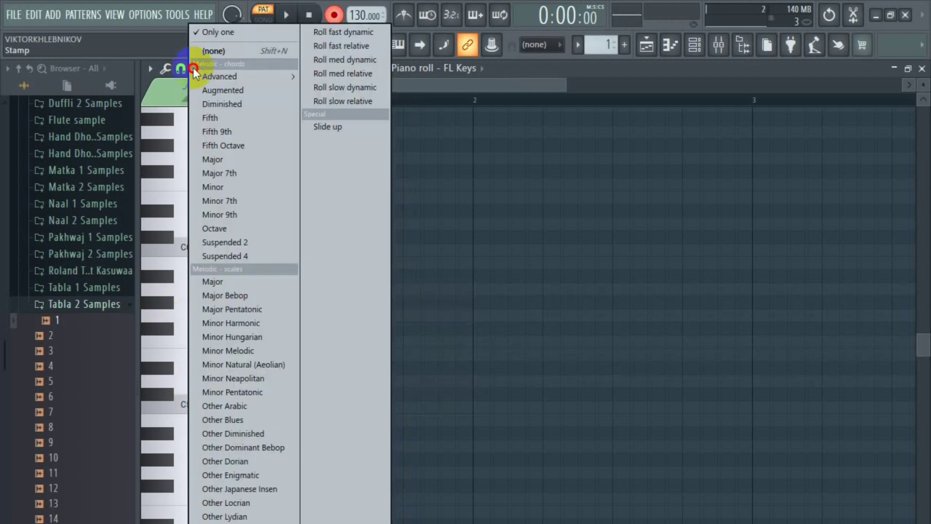
pyautogui.click(242, 252)
pyautogui.click(204, 359)
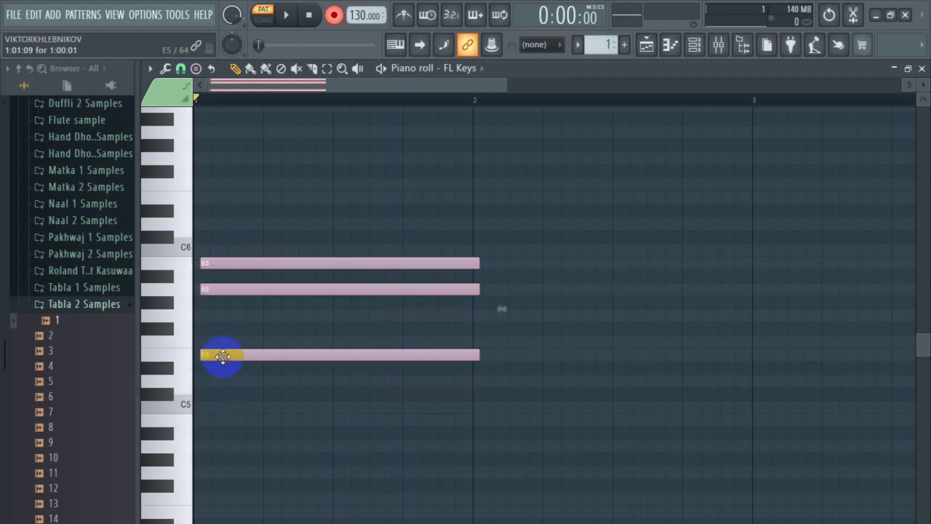
# Step: Audition the E5 suspended chord repeatedly in short bursts
pyautogui.click(290, 22)
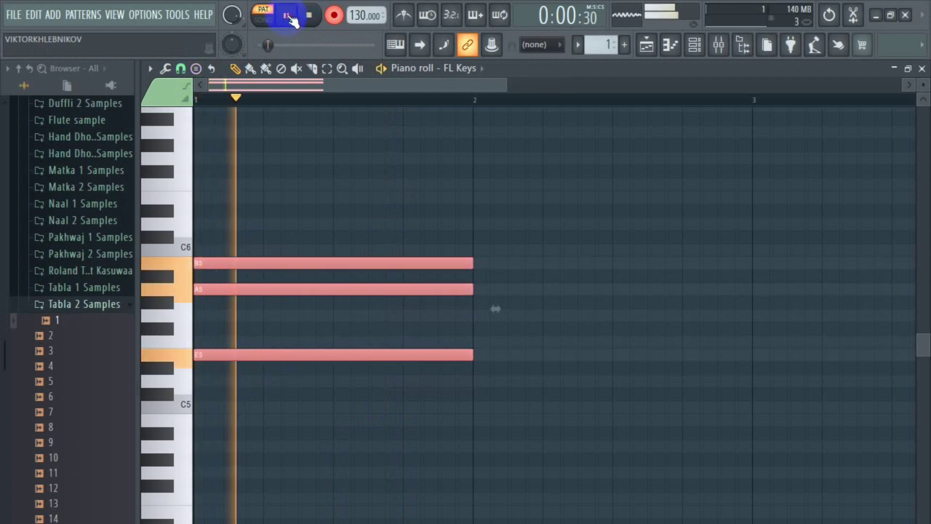
pyautogui.click(309, 15)
pyautogui.click(288, 18)
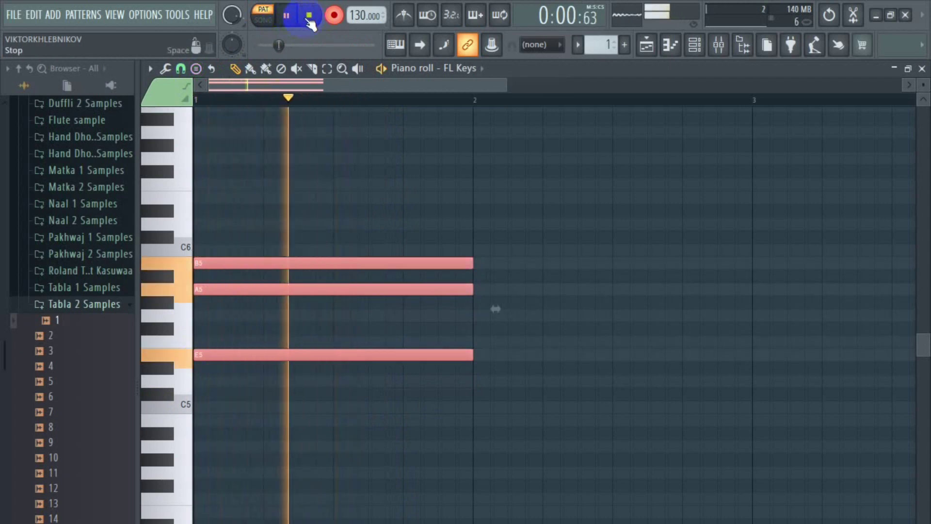
pyautogui.click(308, 15)
pyautogui.click(288, 18)
pyautogui.click(315, 16)
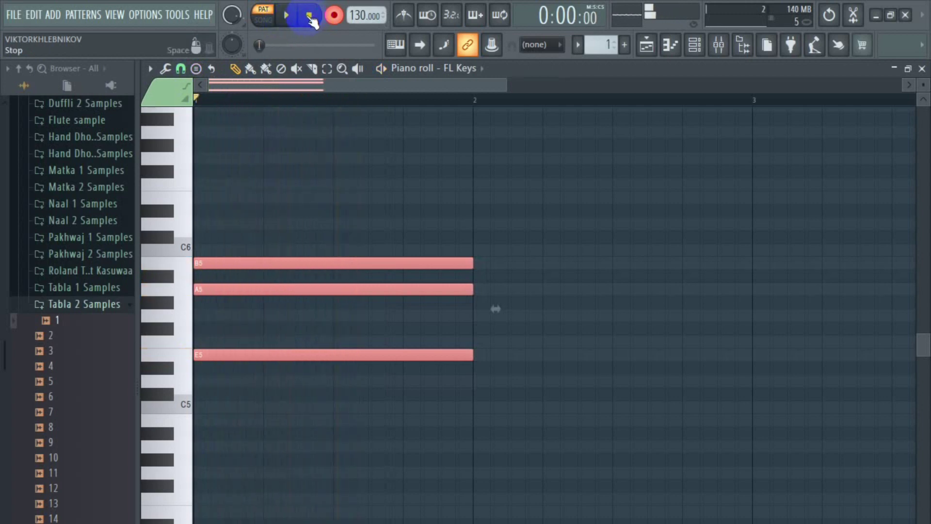
pyautogui.press('space')
pyautogui.click(313, 18)
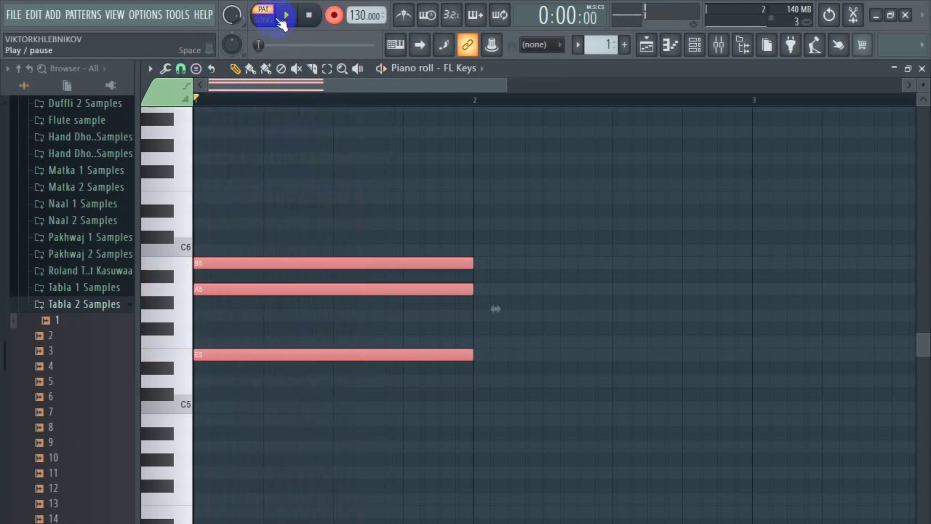
# Step: Preview the chord's E5, A5 and B5 notes individually, and play the full chord in pattern mode
pyautogui.click(286, 16)
pyautogui.click(266, 22)
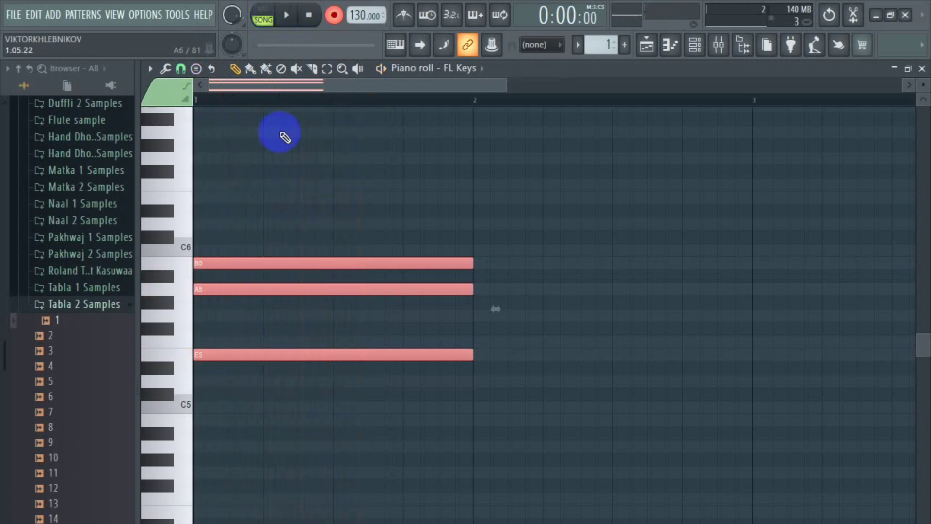
pyautogui.click(223, 348)
pyautogui.click(209, 289)
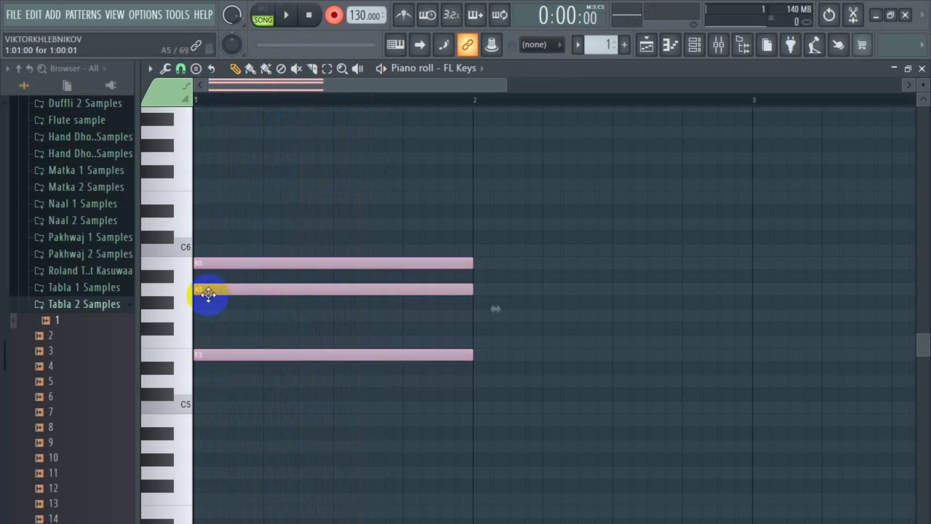
pyautogui.click(206, 263)
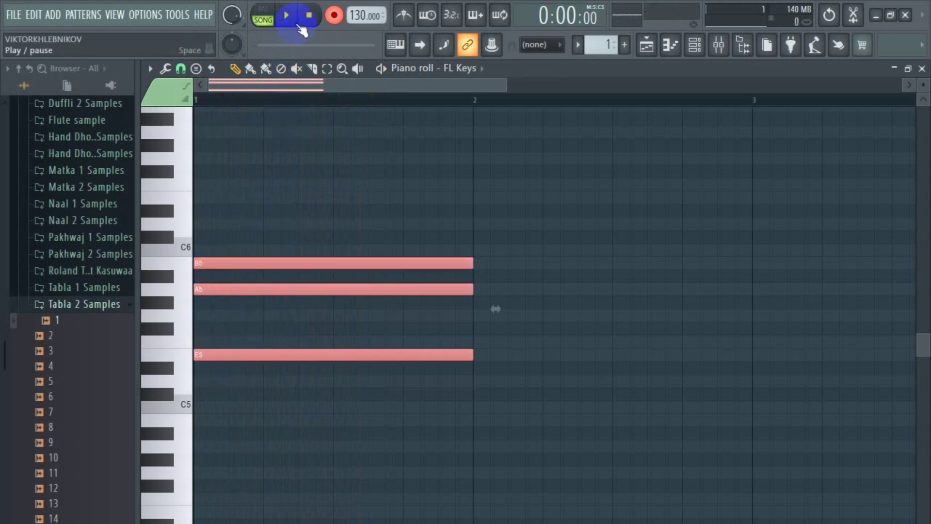
pyautogui.click(261, 20)
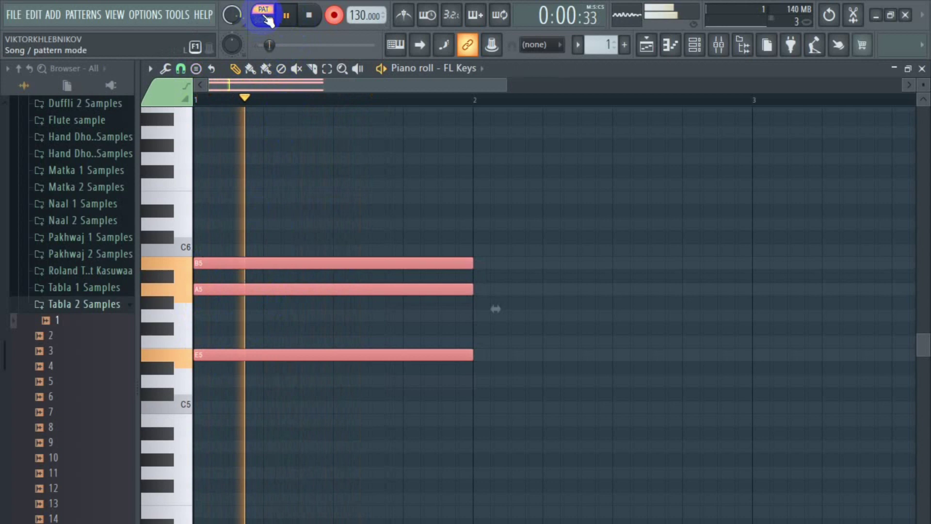
pyautogui.click(309, 16)
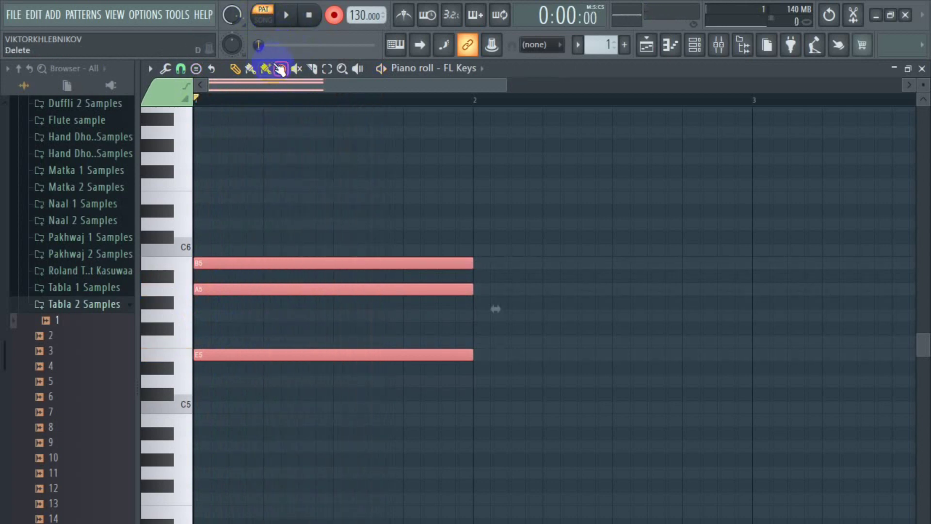
# Step: Replace the E5 chord with a Suspended 4 chord stamped on G5 at the start of bar 1, and play it
pyautogui.hotkey('ctrl', 'a')
pyautogui.press('Delete')
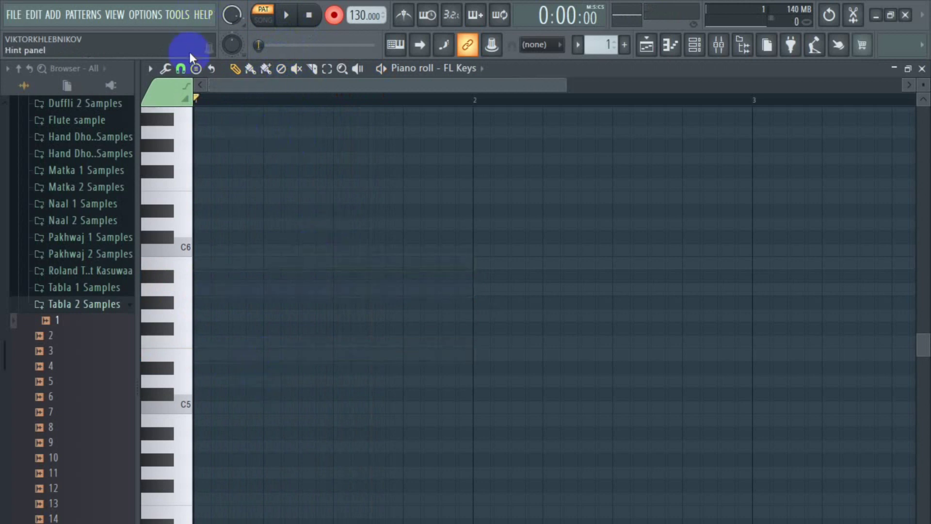
pyautogui.click(197, 67)
pyautogui.click(247, 260)
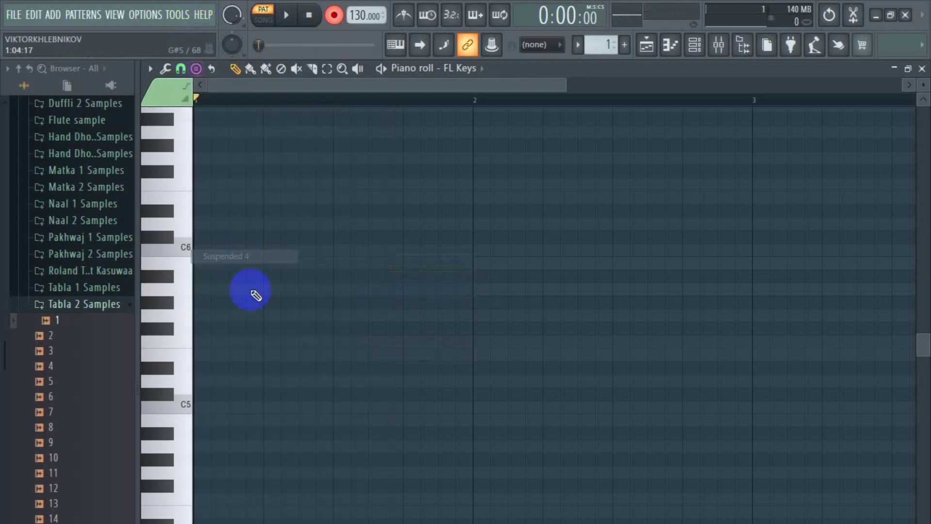
pyautogui.click(211, 317)
pyautogui.moveTo(211, 318); pyautogui.dragTo(186, 318)
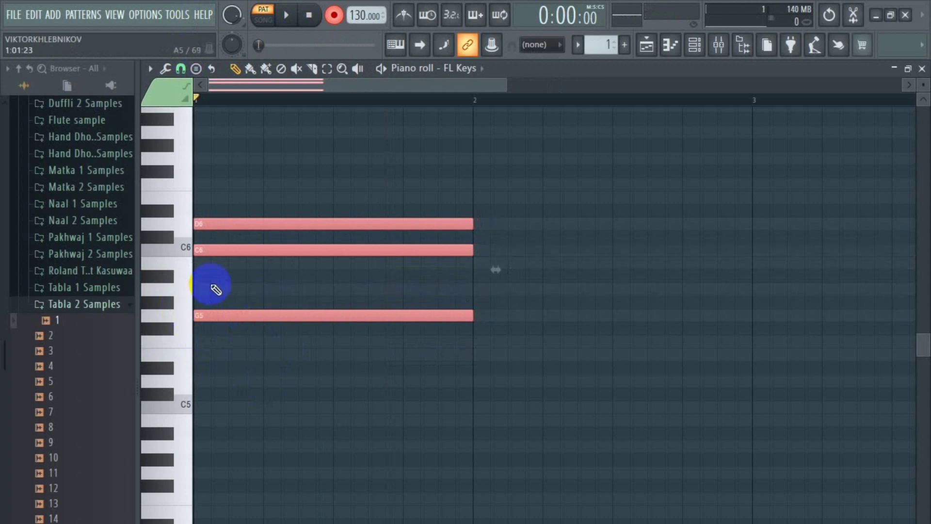
pyautogui.click(286, 15)
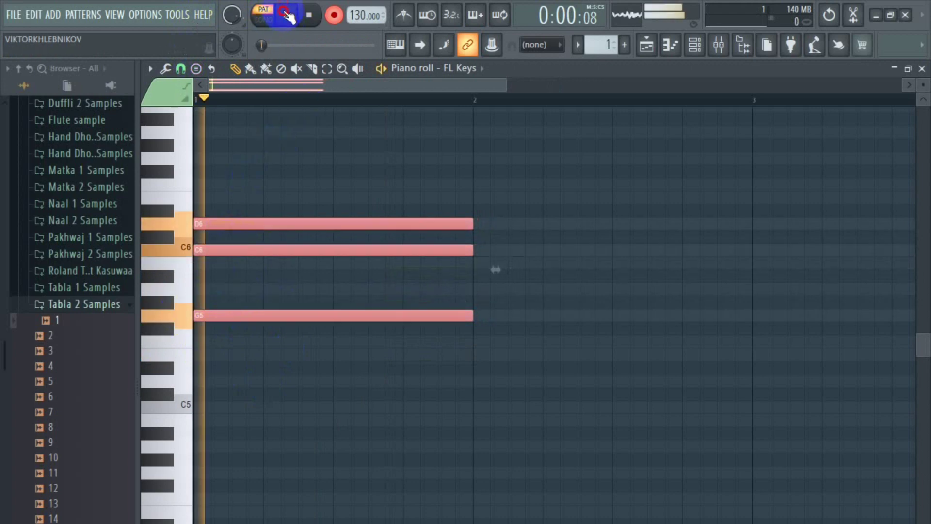
# Step: Audition the G5 suspended chord repeatedly in short bursts from the start of the pattern
pyautogui.click(309, 15)
pyautogui.click(289, 15)
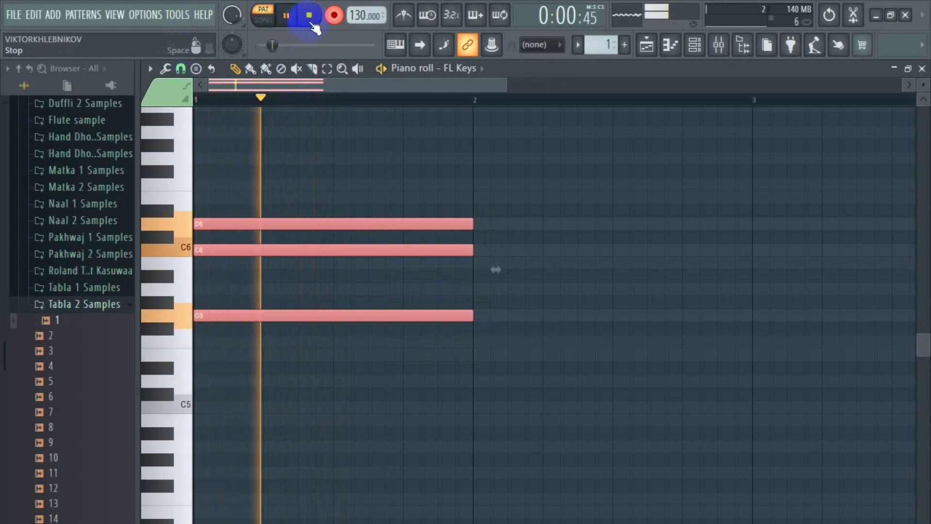
pyautogui.click(305, 16)
pyautogui.click(291, 16)
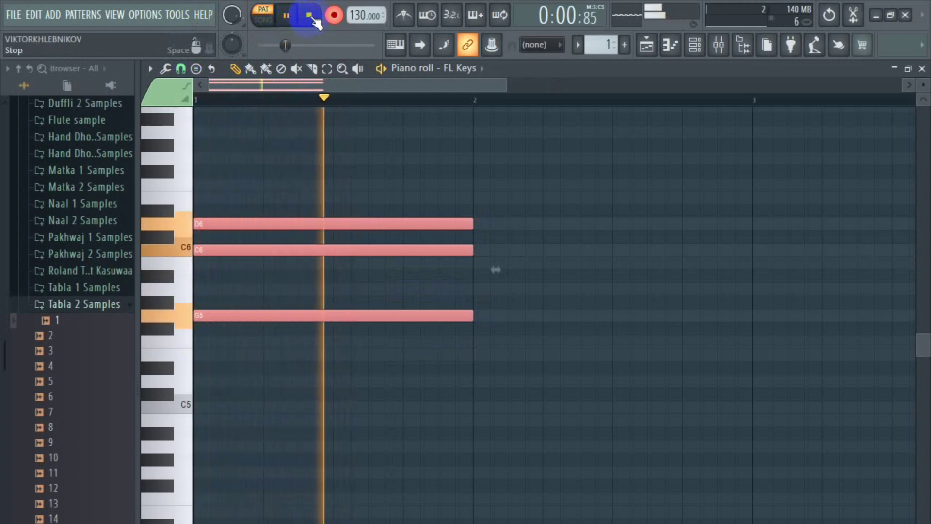
pyautogui.click(309, 15)
pyautogui.click(287, 15)
pyautogui.click(309, 15)
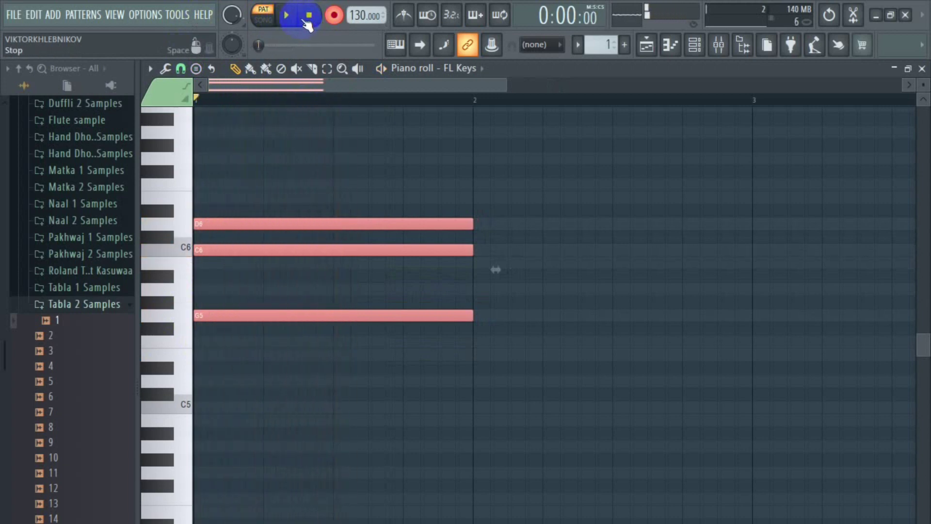
pyautogui.press('space')
pyautogui.click(316, 19)
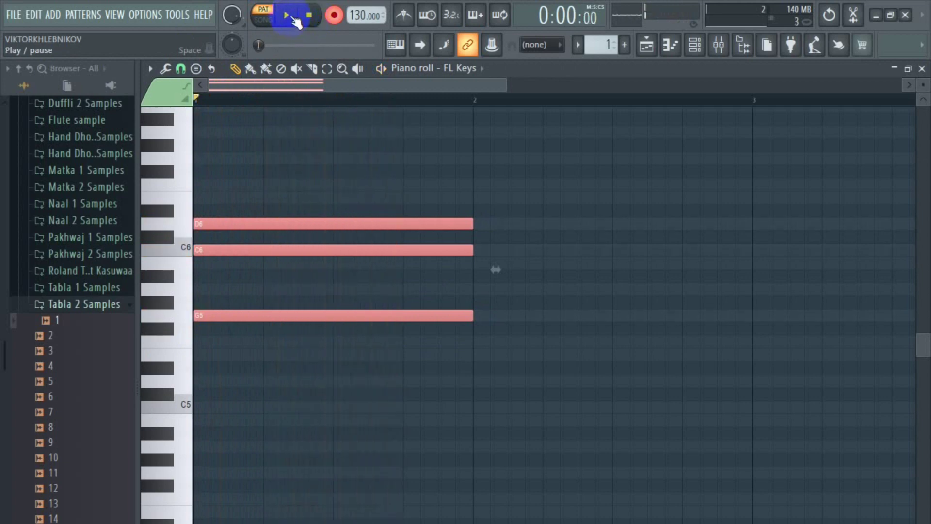
pyautogui.press('space')
pyautogui.click(291, 22)
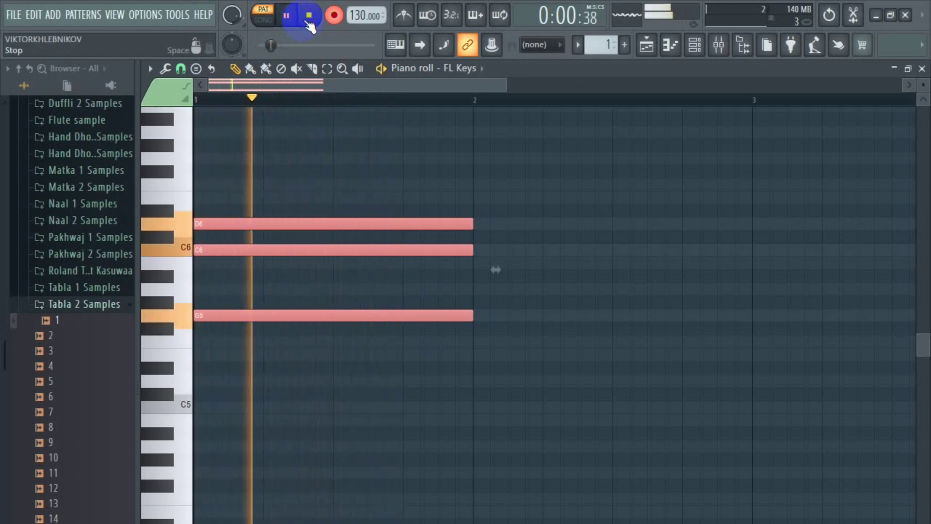
pyautogui.click(308, 19)
pyautogui.press('space')
pyautogui.click(309, 16)
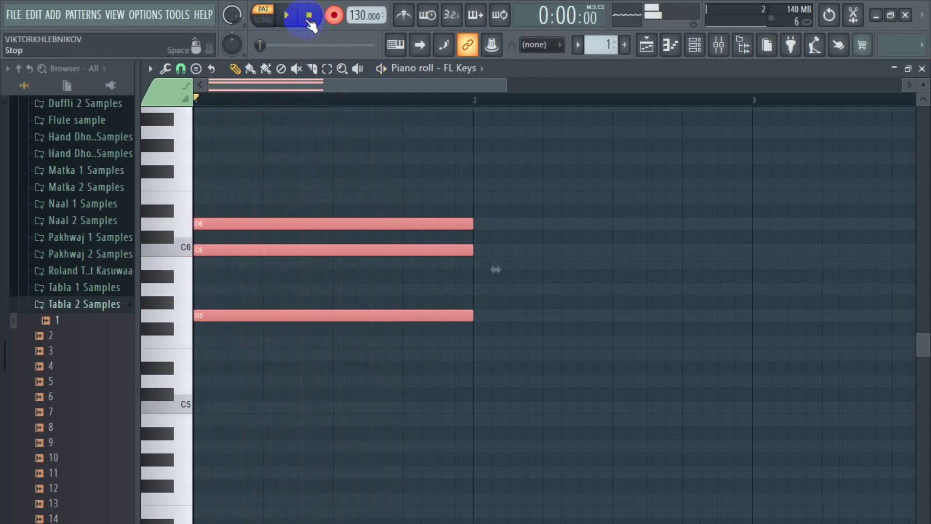
# Step: Replace the G5 chord with a Suspended 4 chord stamped on A5 at the start of bar 1
pyautogui.hotkey('ctrl', 'a')
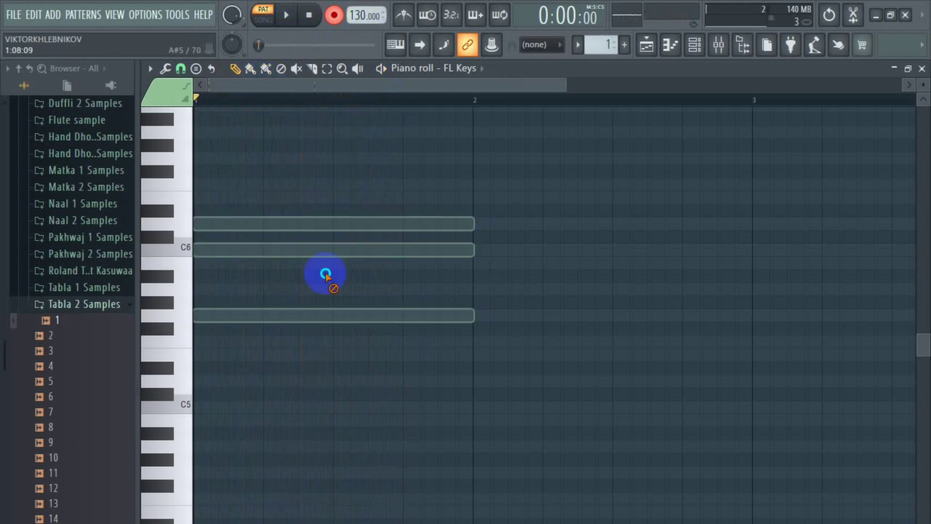
pyautogui.press('Delete')
pyautogui.click(196, 68)
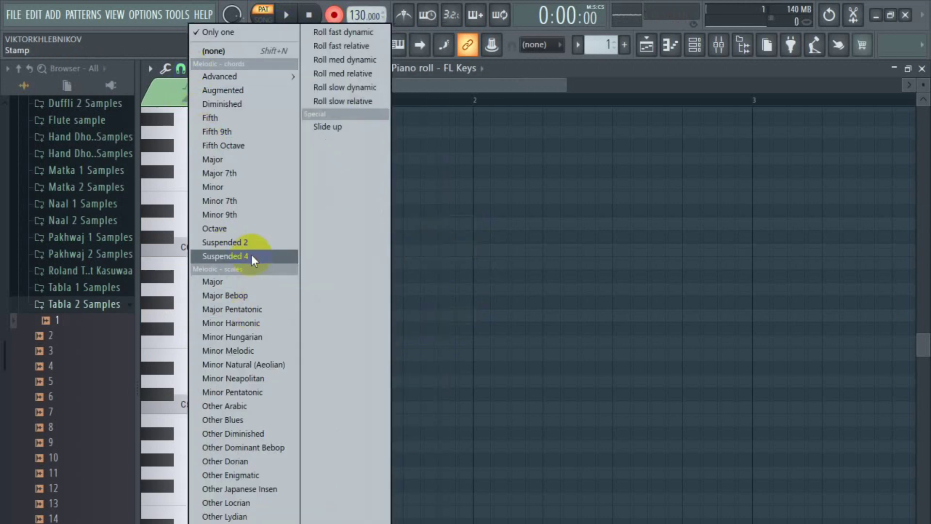
pyautogui.click(250, 256)
pyautogui.moveTo(208, 298)
pyautogui.mouseDown()
pyautogui.moveTo(201, 289)
pyautogui.moveTo(235, 295)
pyautogui.moveTo(211, 287)
pyautogui.moveTo(218, 293)
pyautogui.mouseUp()
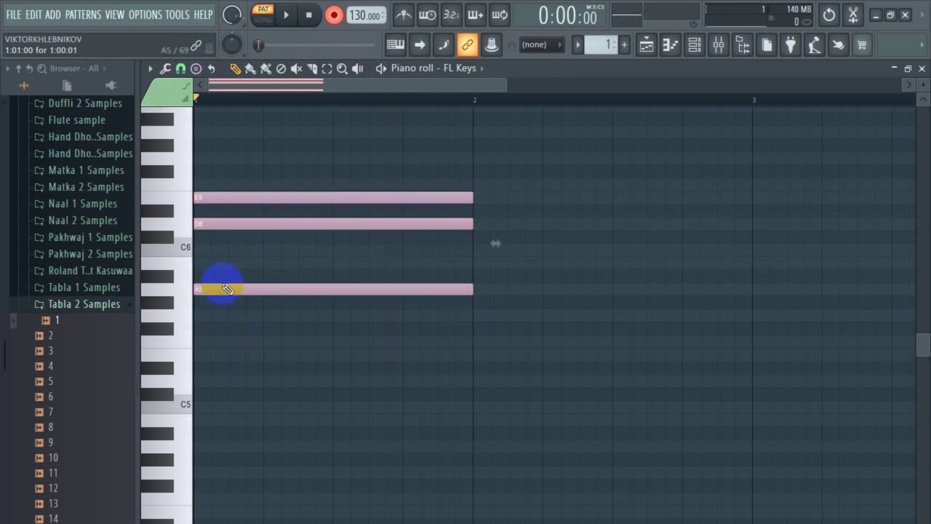
# Step: Audition the A5 suspended chord, including its D6 note alone, and minimize the program to the desktop
pyautogui.click(205, 225)
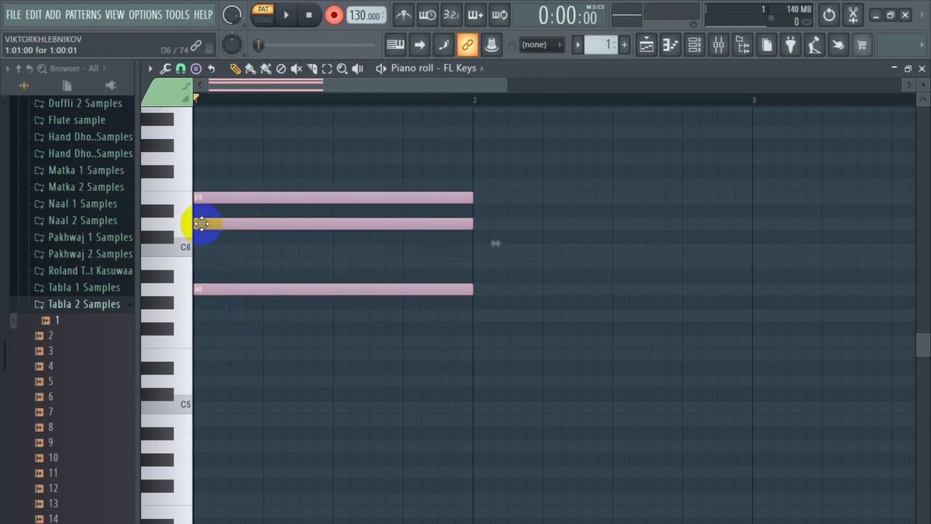
pyautogui.click(208, 223)
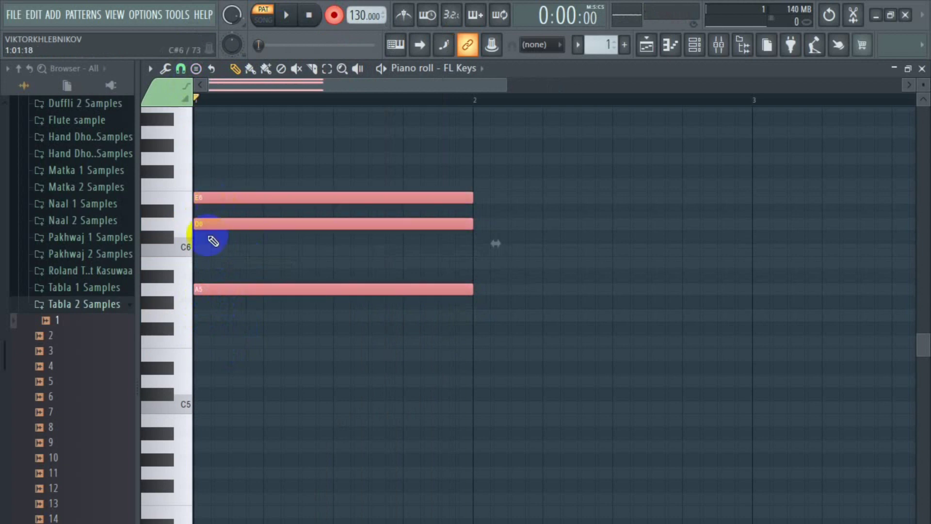
pyautogui.click(288, 20)
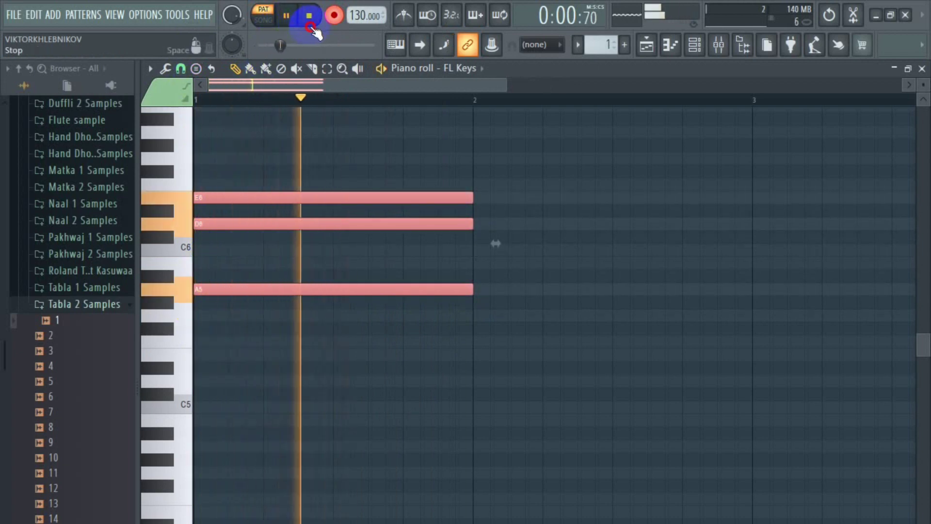
pyautogui.click(307, 24)
pyautogui.click(294, 19)
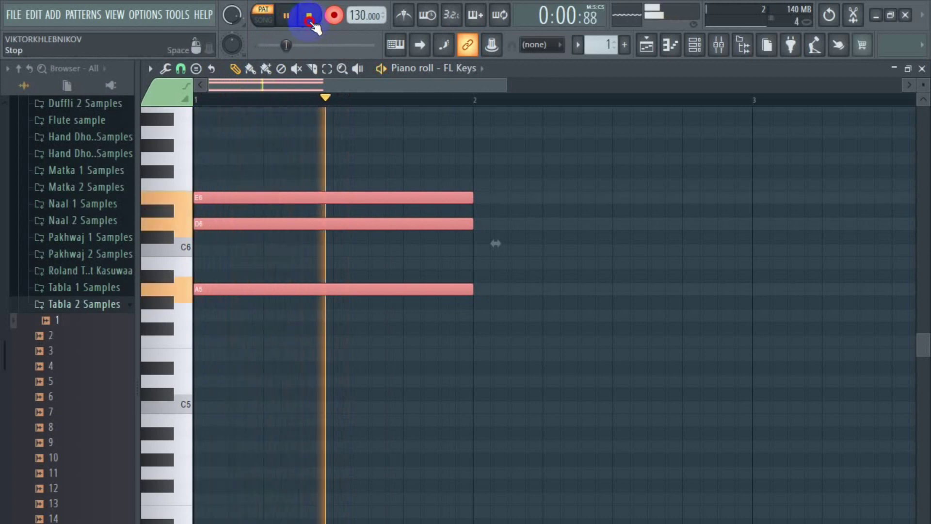
pyautogui.click(316, 23)
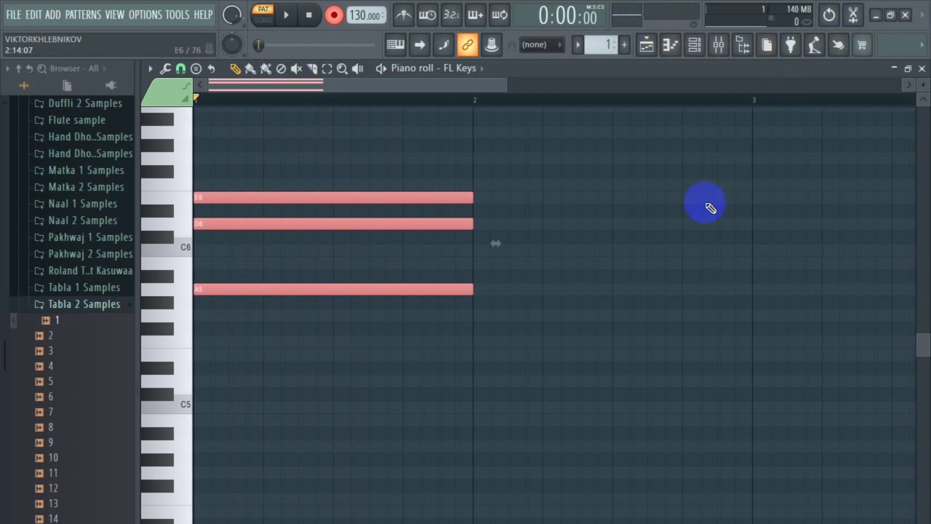
pyautogui.click(876, 16)
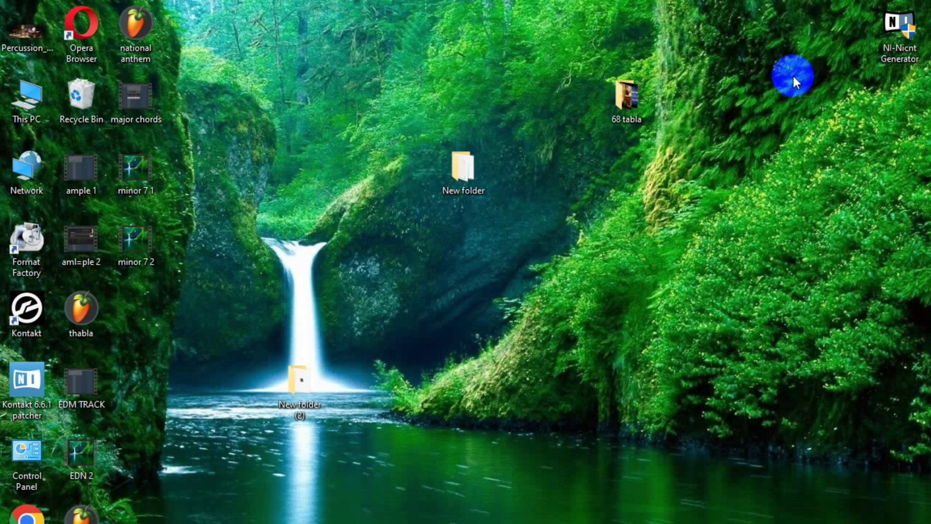
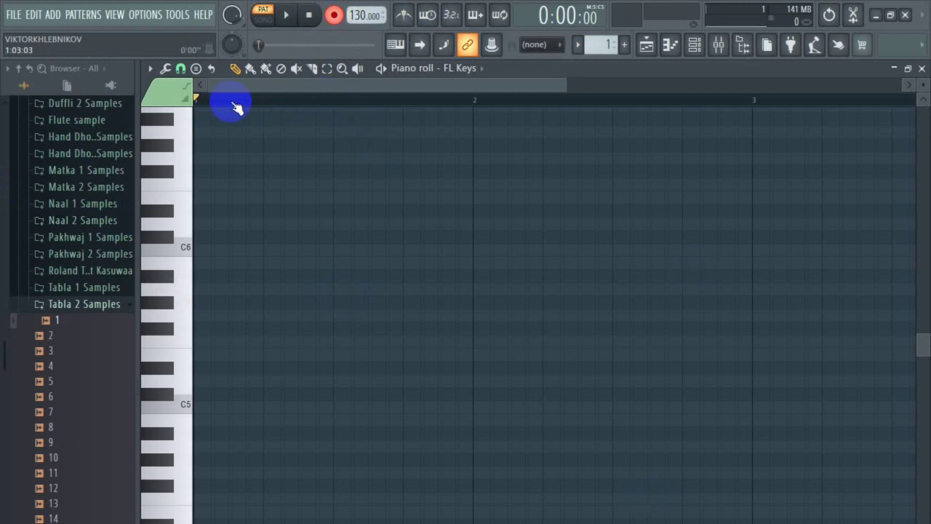
# Step: Stamp a Suspended 2 chord on C5 in the empty piano roll, aligned to the start of bar 1
pyautogui.click(196, 69)
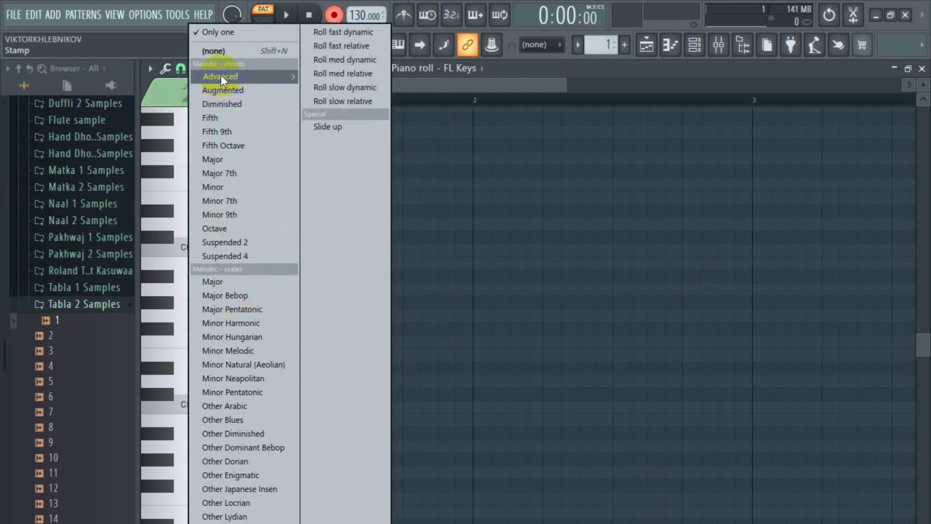
pyautogui.moveTo(220, 76)
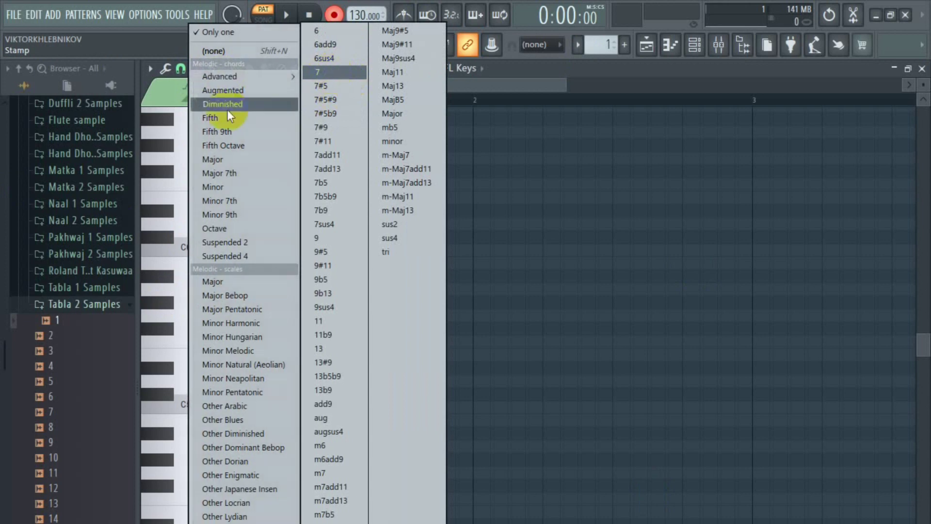
pyautogui.click(246, 242)
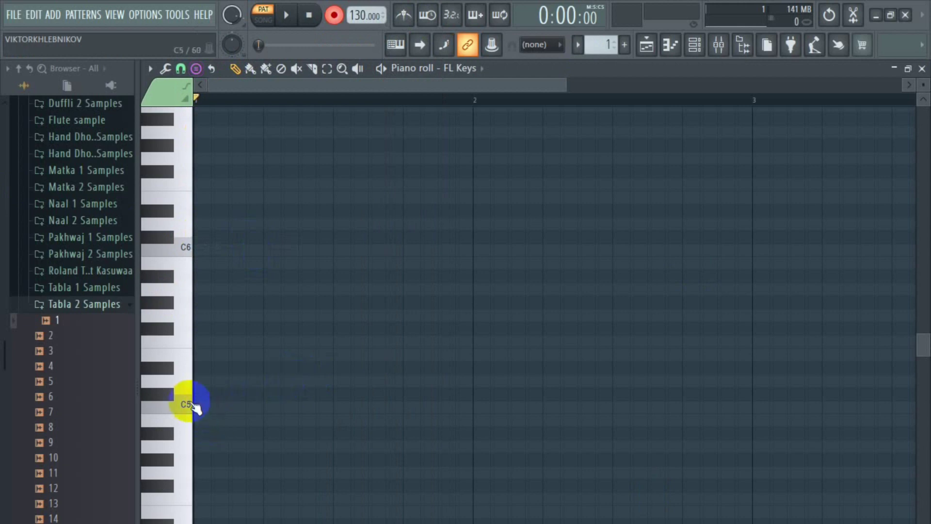
pyautogui.click(211, 408)
pyautogui.moveTo(228, 411); pyautogui.dragTo(208, 406)
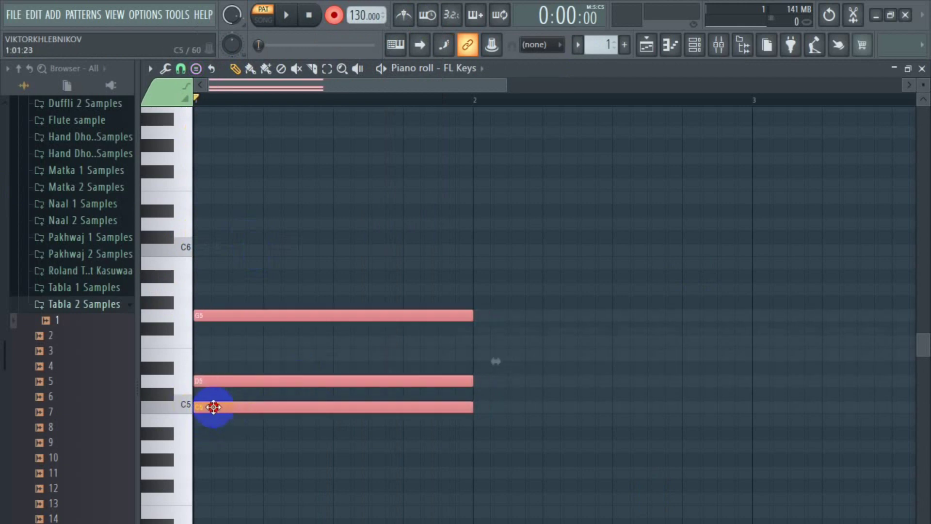
# Step: Preview the Suspended 2 chord's G5 note, and play the full chord in short bursts
pyautogui.click(221, 324)
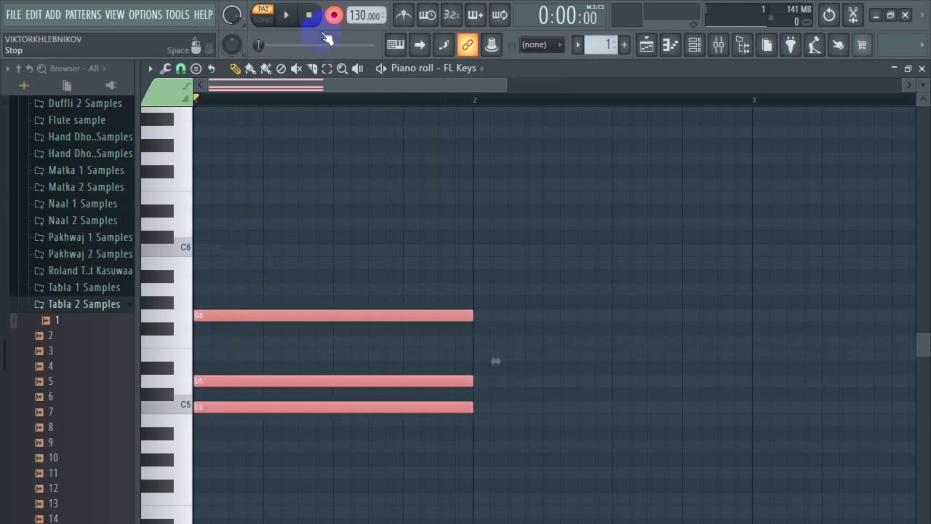
pyautogui.click(291, 22)
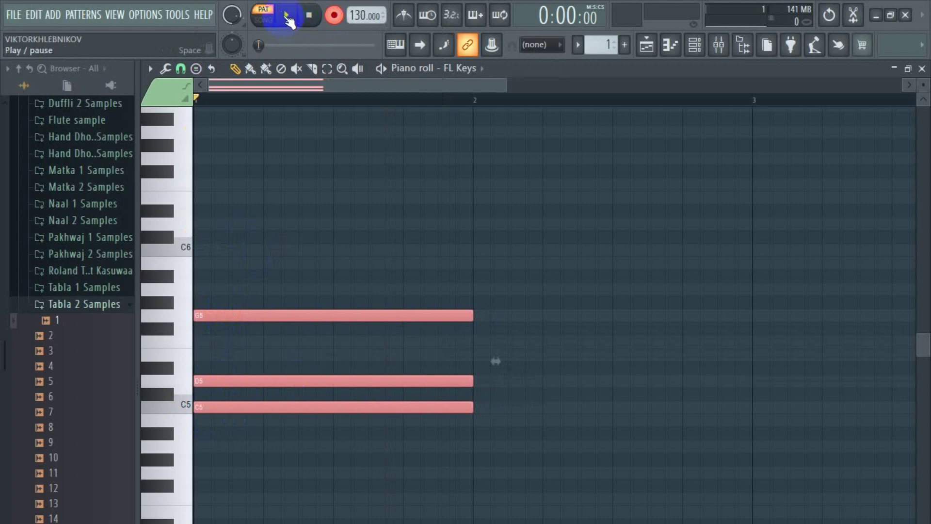
pyautogui.click(290, 22)
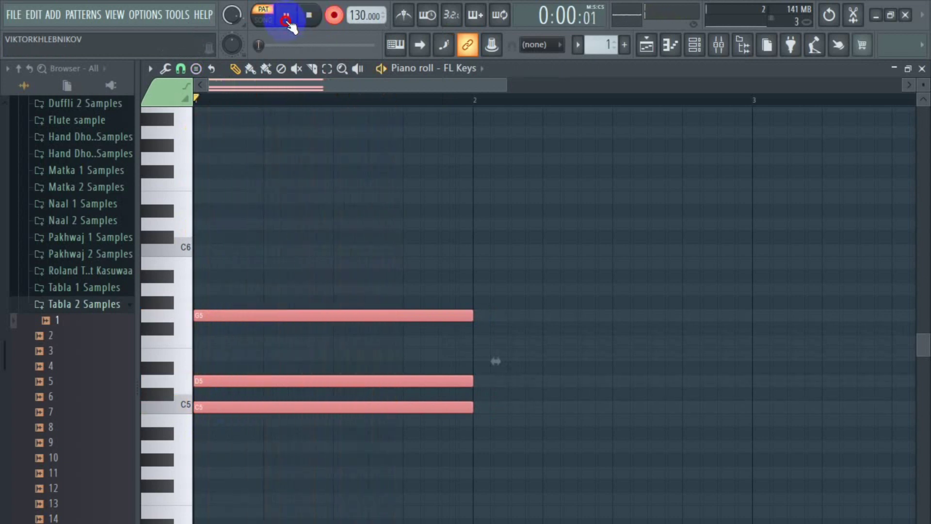
pyautogui.click(290, 22)
pyautogui.click(292, 23)
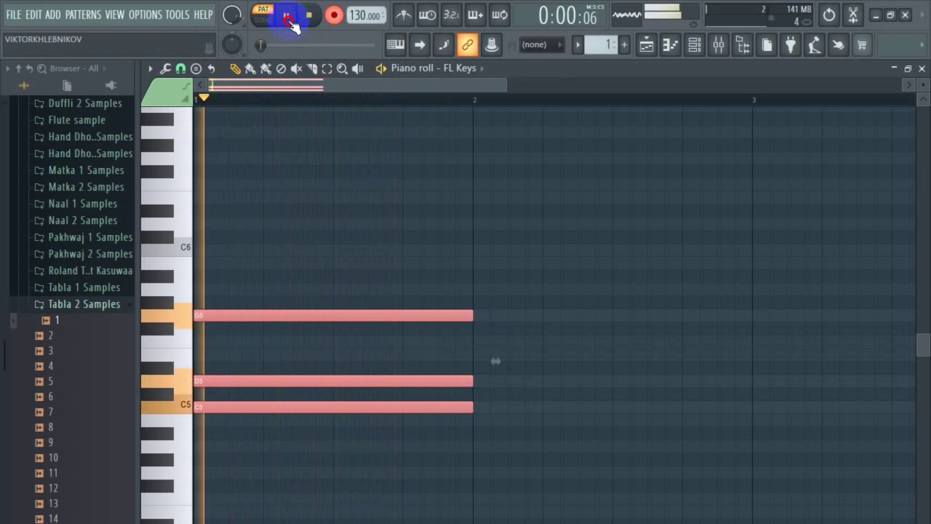
pyautogui.click(289, 21)
pyautogui.click(289, 21)
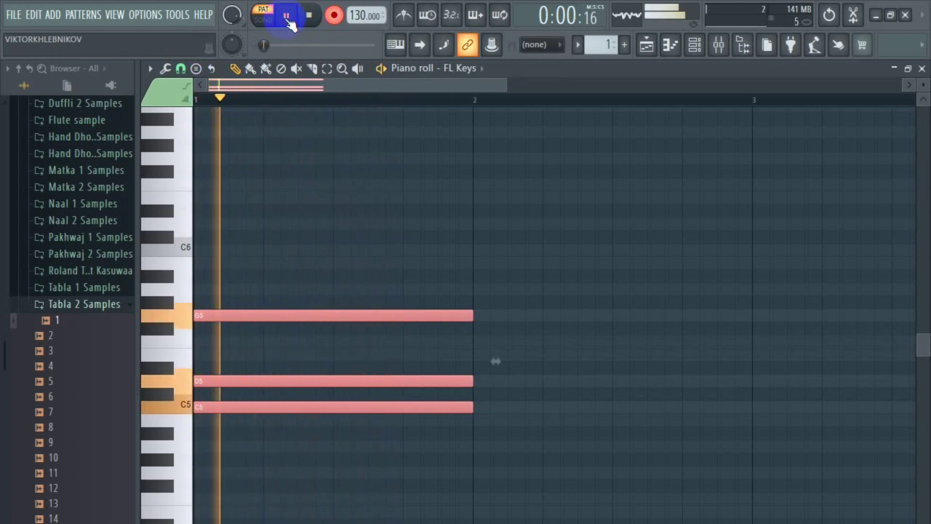
pyautogui.click(309, 15)
# Step: Preview the D5 note and transpose the Suspended 2 chord down one semitone, with its root on B4
pyautogui.click(209, 380)
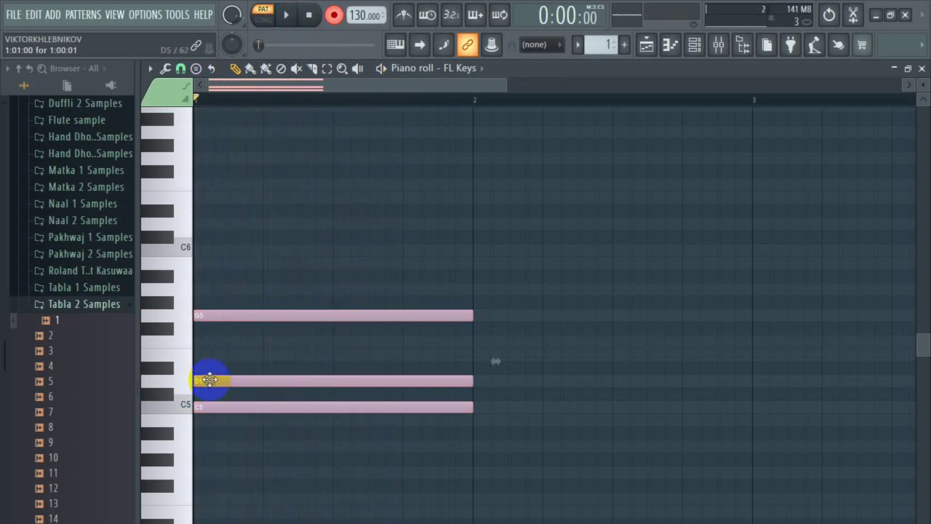
pyautogui.click(263, 237)
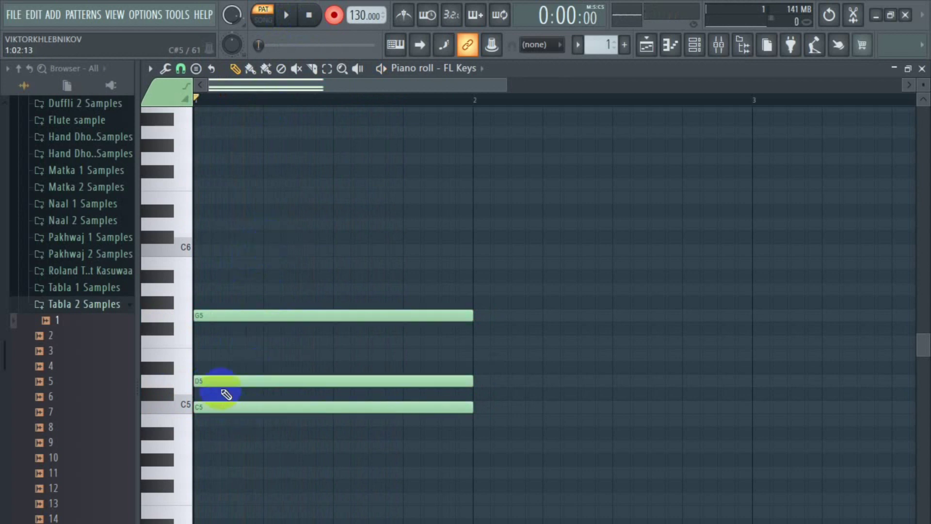
pyautogui.moveTo(220, 381)
pyautogui.mouseDown()
pyautogui.moveTo(218, 339)
pyautogui.moveTo(219, 373)
pyautogui.moveTo(236, 379)
pyautogui.moveTo(233, 365)
pyautogui.moveTo(233, 392)
pyautogui.mouseUp()
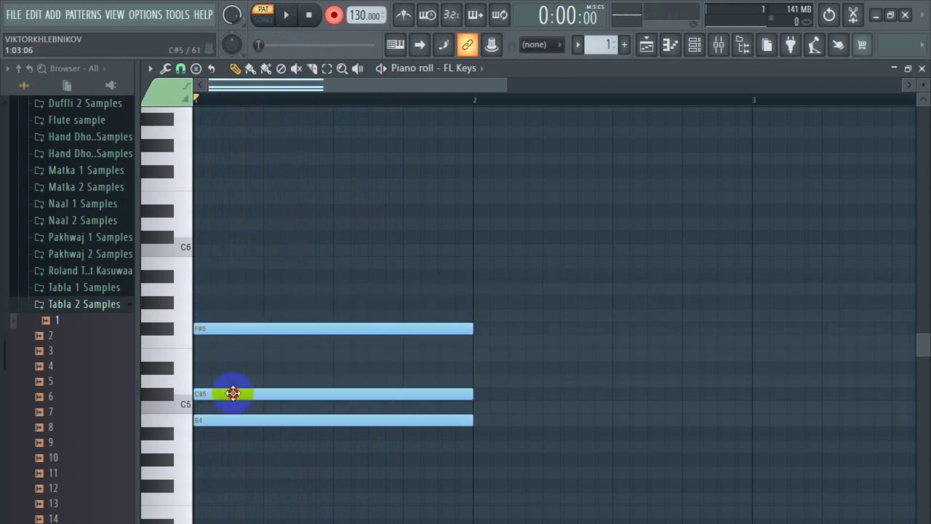
# Step: Delete the three notes of the B4 chord and stamp a Major chord on C5 at the start of bar 1
pyautogui.rightClick(272, 327)
pyautogui.rightClick(271, 393)
pyautogui.rightClick(269, 417)
pyautogui.click(195, 68)
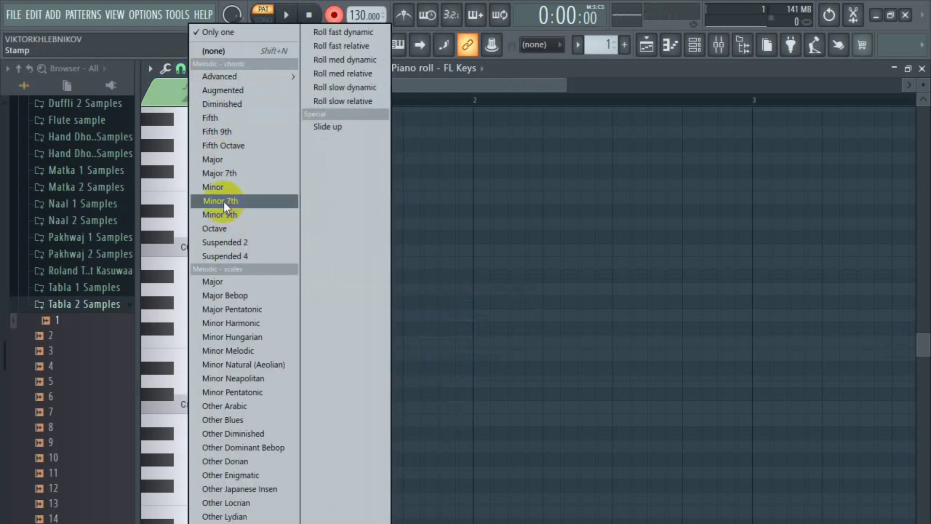
pyautogui.click(216, 160)
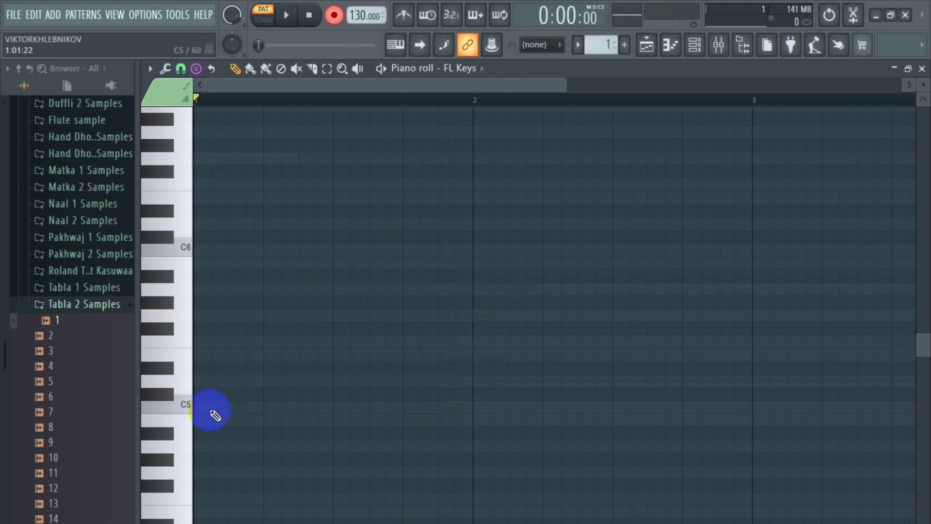
pyautogui.moveTo(213, 410); pyautogui.dragTo(188, 406)
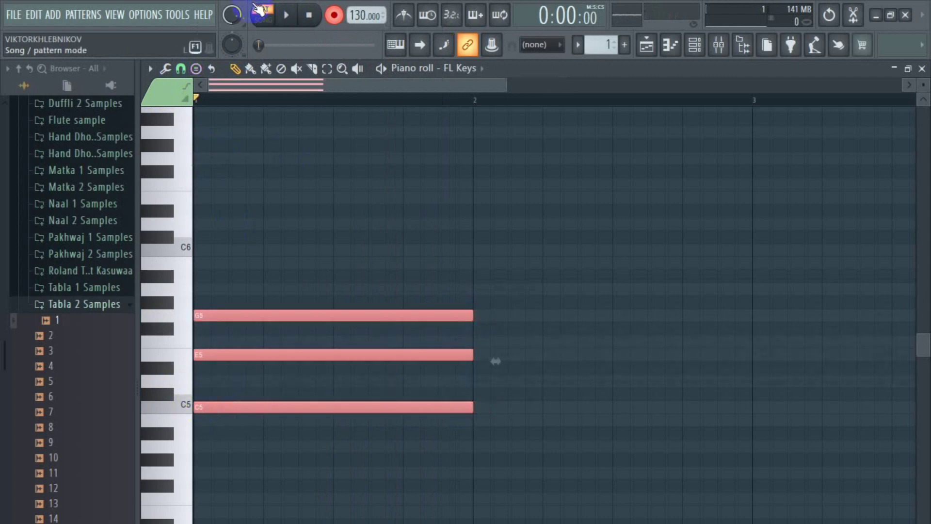
# Step: Audition the C5 major chord repeatedly in short bursts in pattern mode
pyautogui.click(289, 15)
pyautogui.click(313, 18)
pyautogui.click(287, 16)
pyautogui.click(309, 16)
pyautogui.click(288, 18)
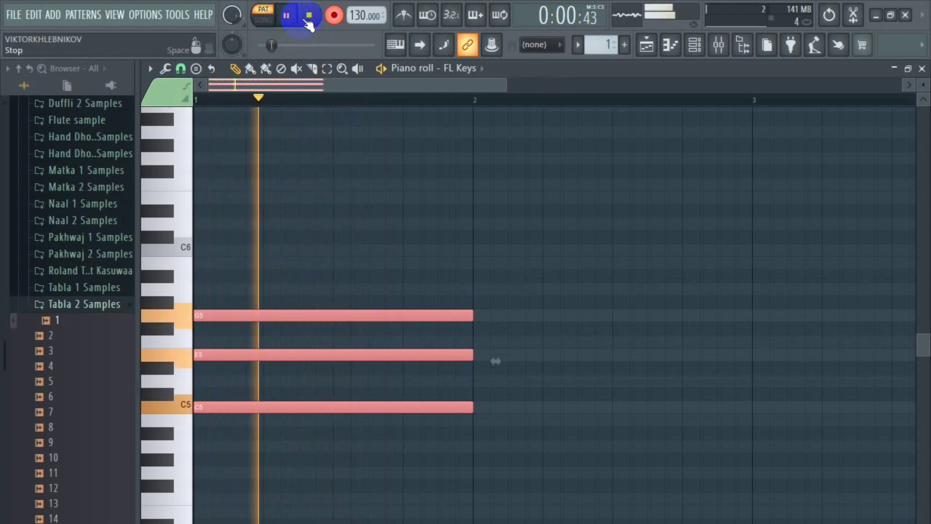
pyautogui.click(309, 16)
pyautogui.click(287, 16)
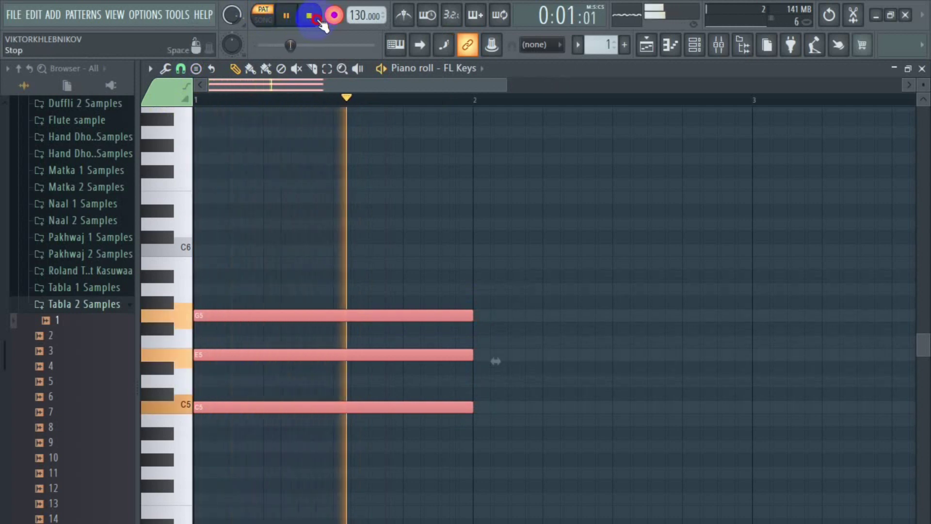
pyautogui.click(309, 16)
pyautogui.click(287, 16)
pyautogui.click(309, 16)
pyautogui.click(287, 16)
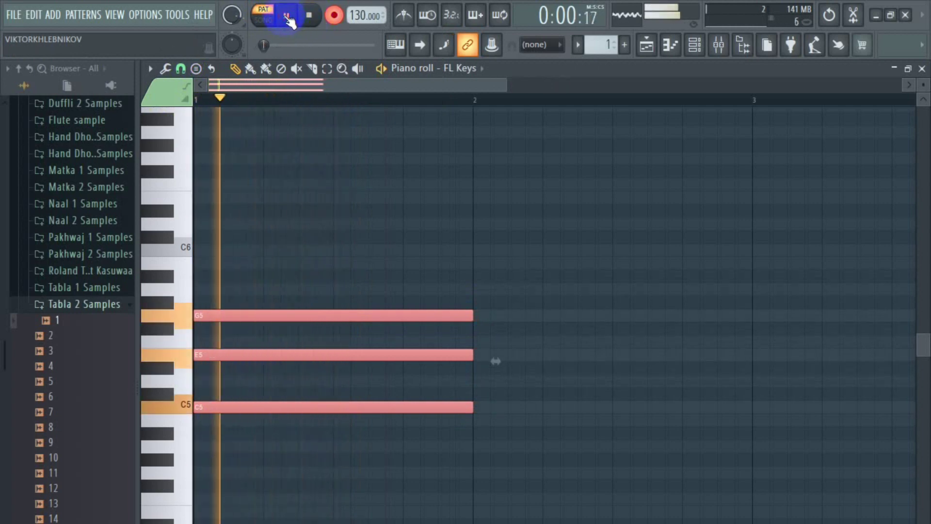
pyautogui.click(309, 16)
pyautogui.click(287, 16)
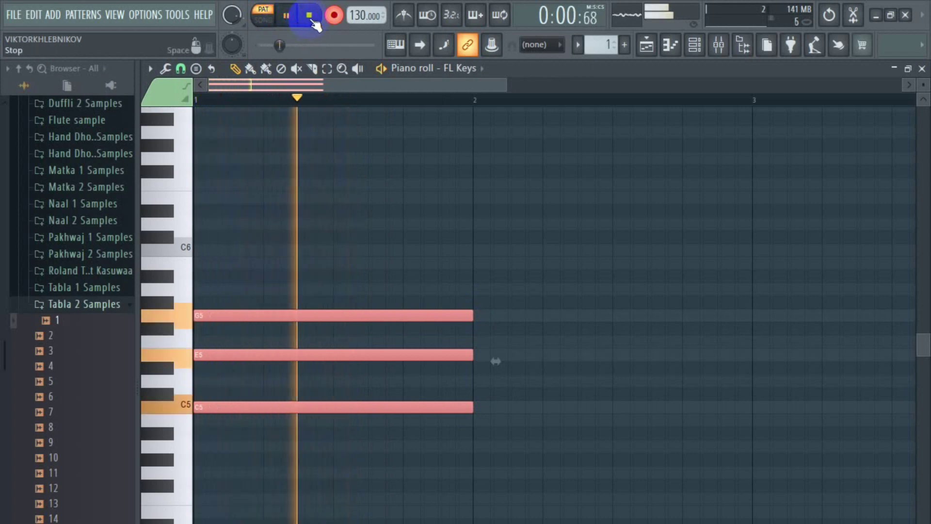
# Step: Stop playback, delete the C5 major chord, and stamp a Suspended 2 chord on C5 at the start of bar 1
pyautogui.click(309, 16)
pyautogui.click(261, 406)
pyautogui.press('Delete')
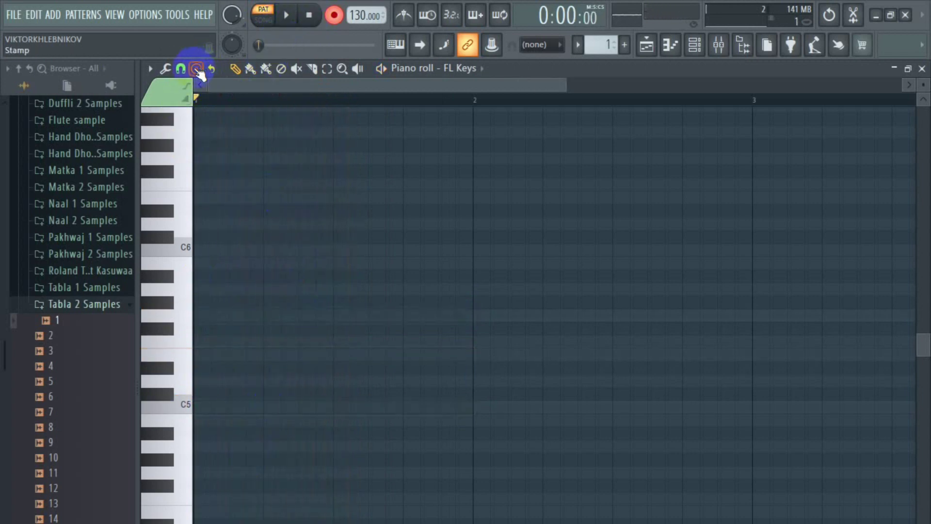
pyautogui.click(195, 68)
pyautogui.click(235, 242)
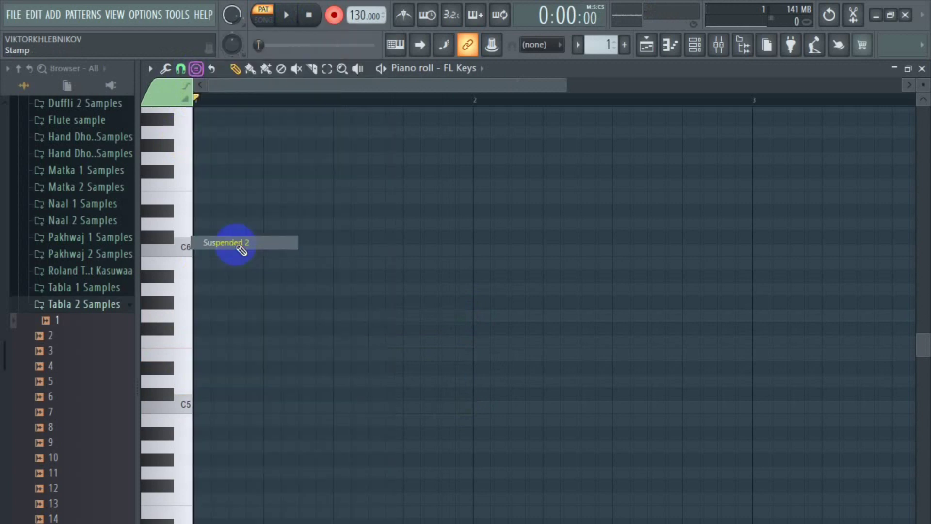
pyautogui.click(207, 411)
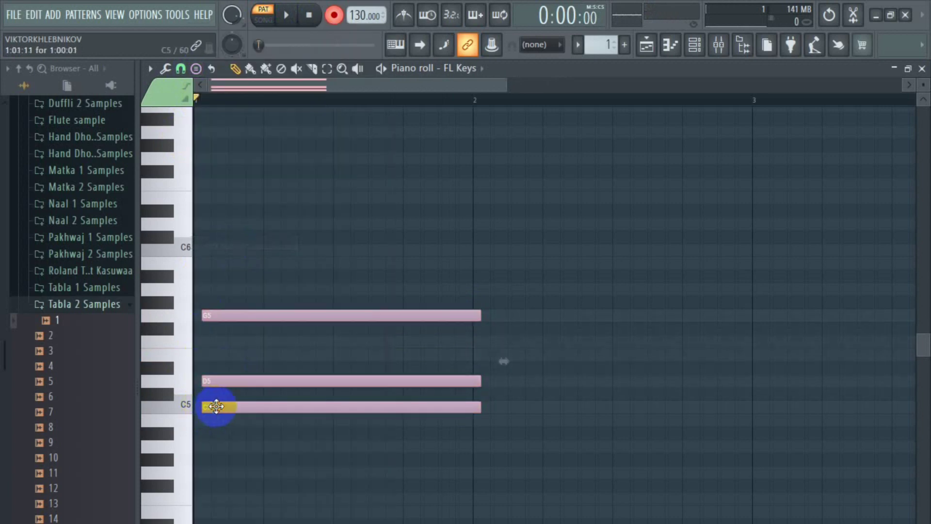
# Step: Audition the C5 Suspended 2 chord repeatedly in short bursts in pattern mode
pyautogui.click(290, 19)
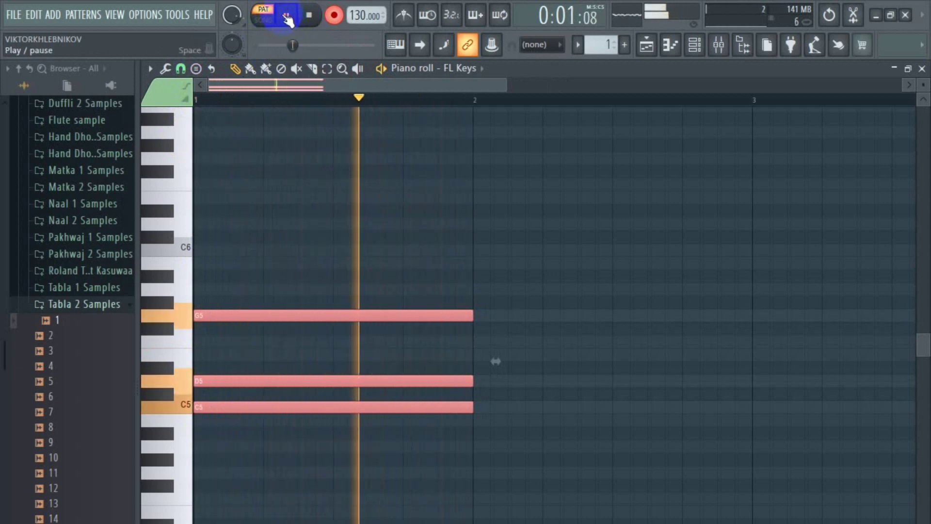
pyautogui.click(308, 17)
pyautogui.click(288, 16)
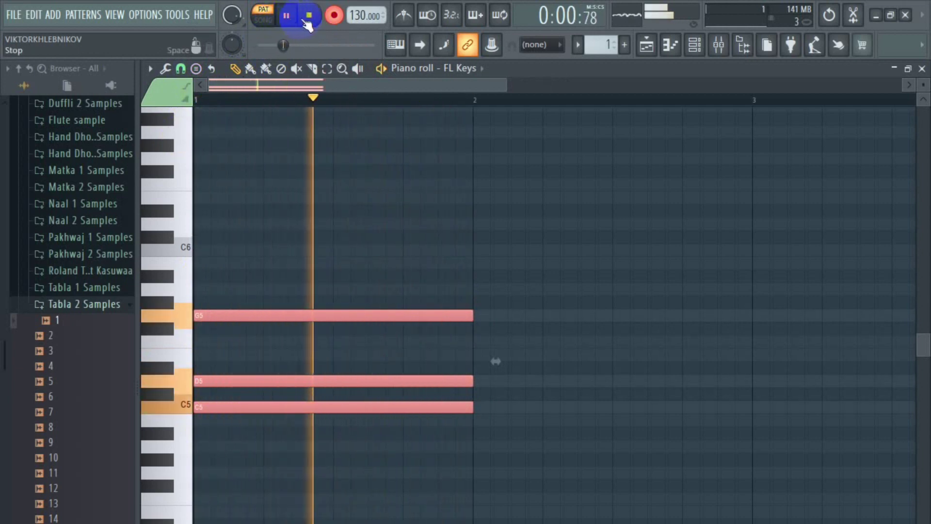
pyautogui.click(309, 16)
pyautogui.click(287, 16)
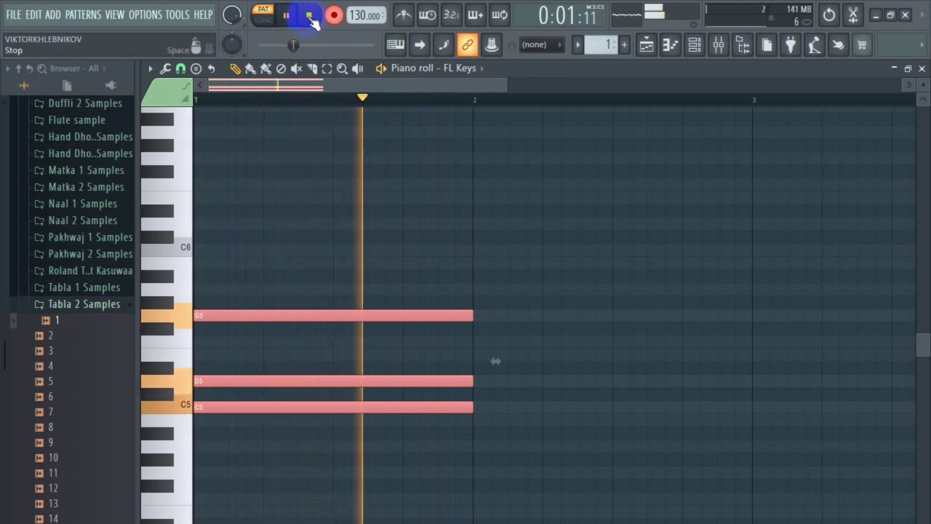
pyautogui.click(309, 16)
pyautogui.click(287, 16)
pyautogui.click(309, 16)
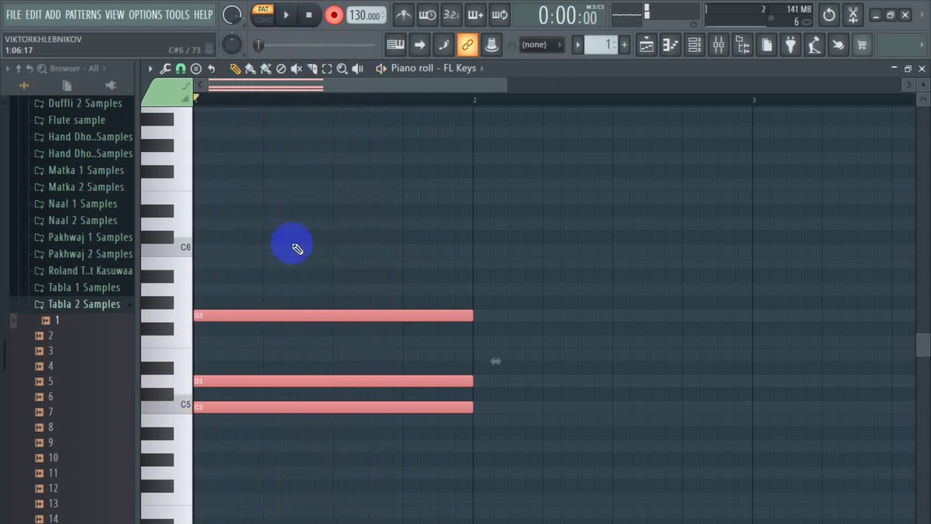
# Step: Clear the C5 chord and stamp a Suspended 2 chord on C#5, aligned to the start of bar 1
pyautogui.hotkey('ctrl', 'z')
pyautogui.click(196, 68)
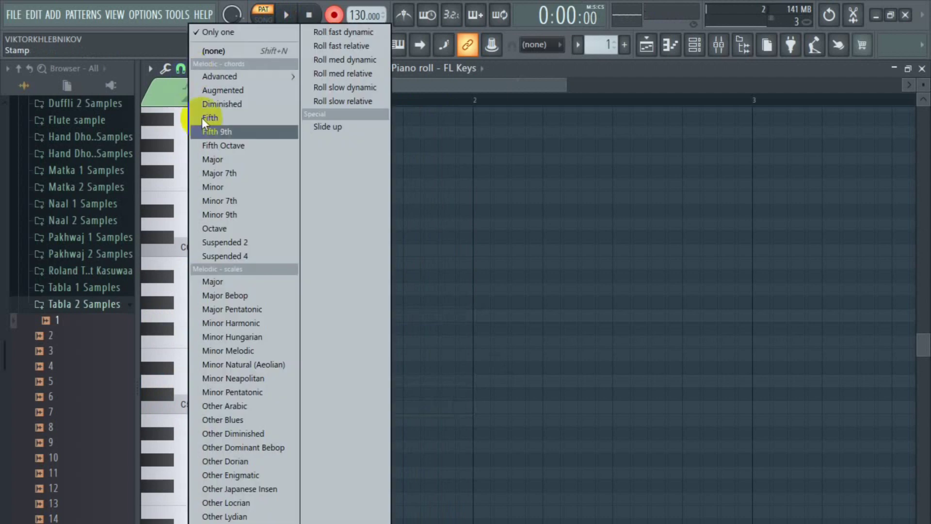
pyautogui.click(249, 243)
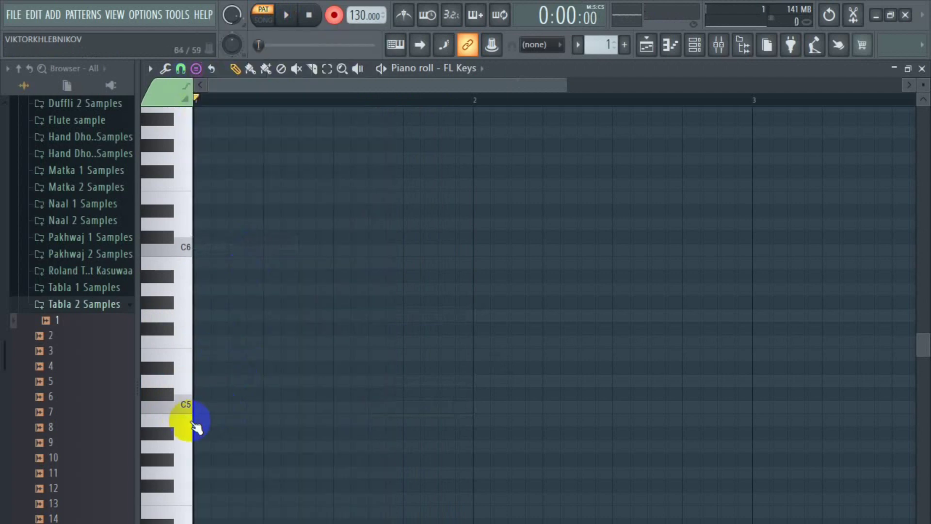
pyautogui.click(223, 395)
pyautogui.moveTo(233, 397); pyautogui.dragTo(217, 398)
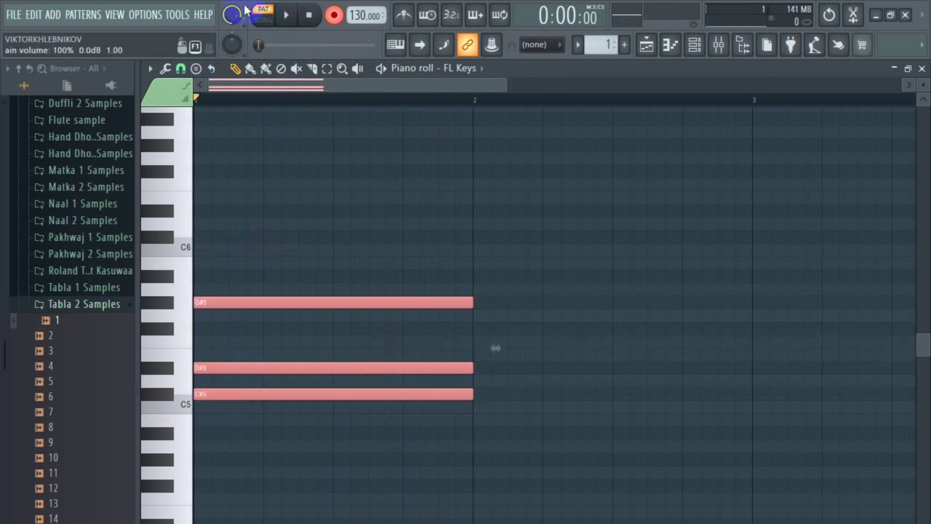
# Step: Audition the C#5 Suspended 2 chord repeatedly in short bursts in pattern mode
pyautogui.click(290, 14)
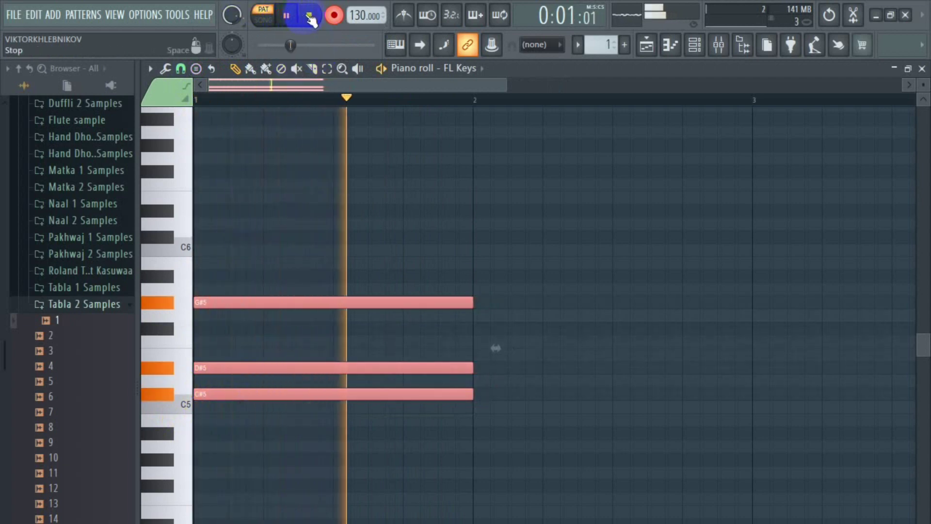
pyautogui.click(295, 18)
pyautogui.click(293, 19)
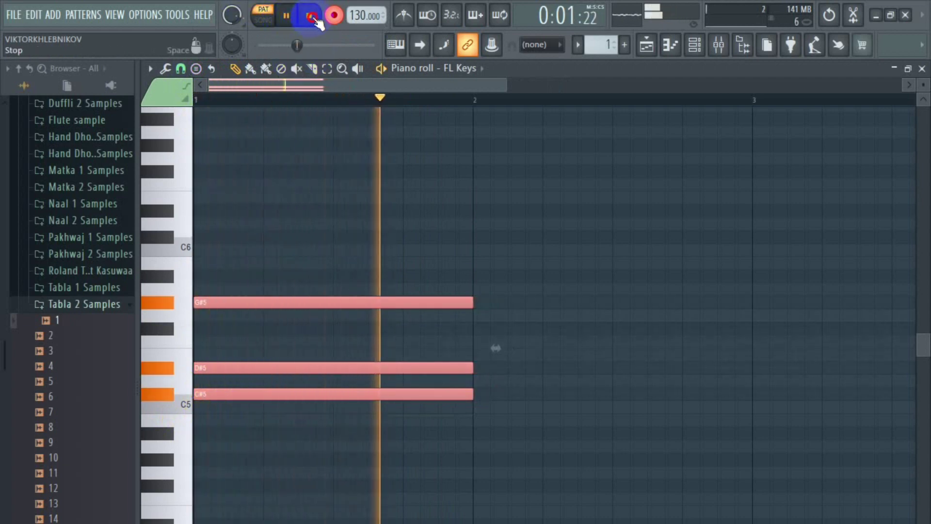
pyautogui.click(290, 16)
pyautogui.click(290, 18)
pyautogui.click(308, 17)
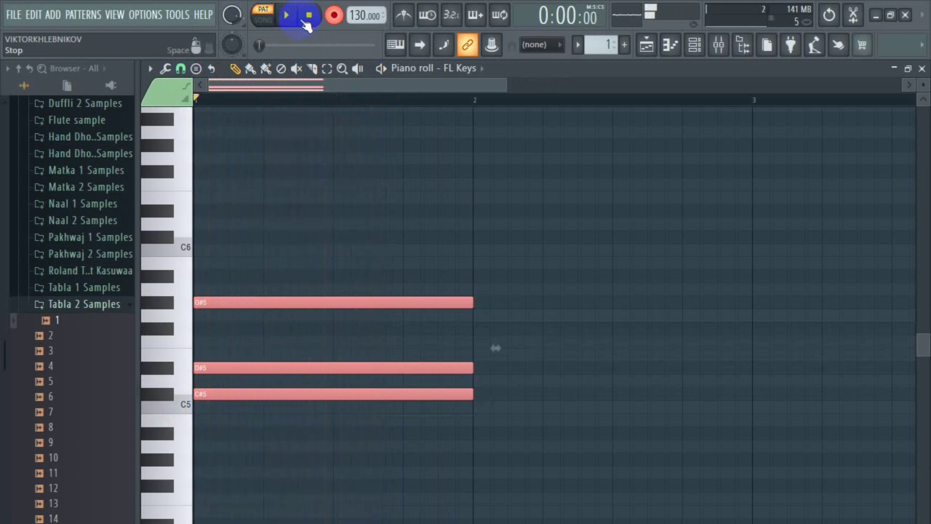
pyautogui.click(291, 19)
pyautogui.click(312, 18)
pyautogui.press('space')
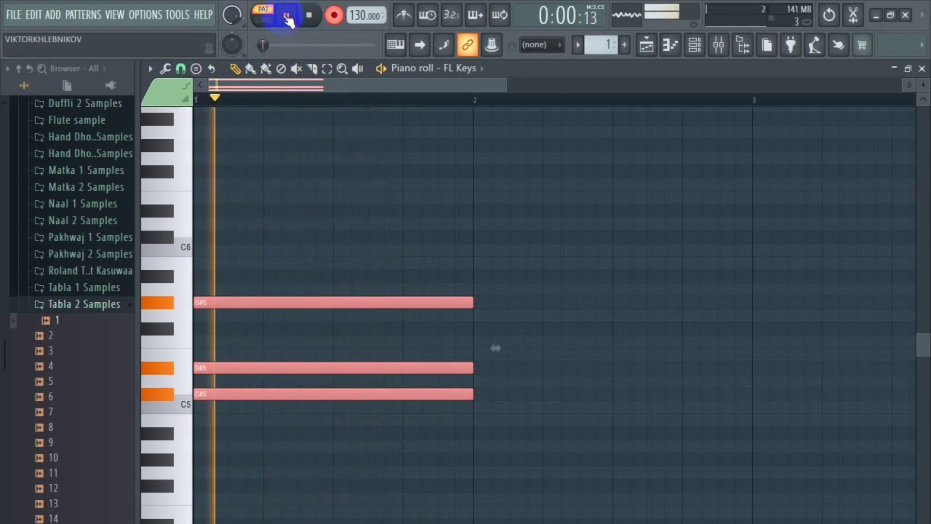
pyautogui.click(310, 17)
pyautogui.press('space')
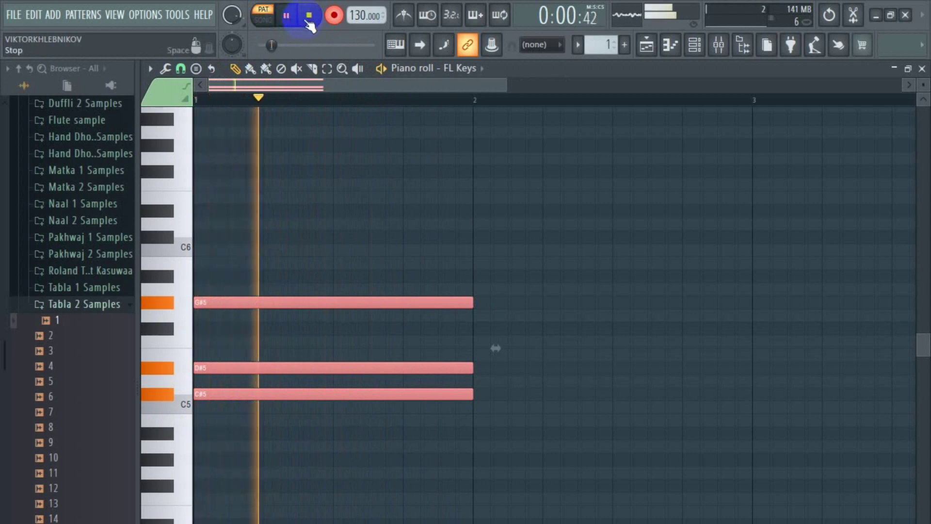
pyautogui.click(310, 18)
pyautogui.click(290, 16)
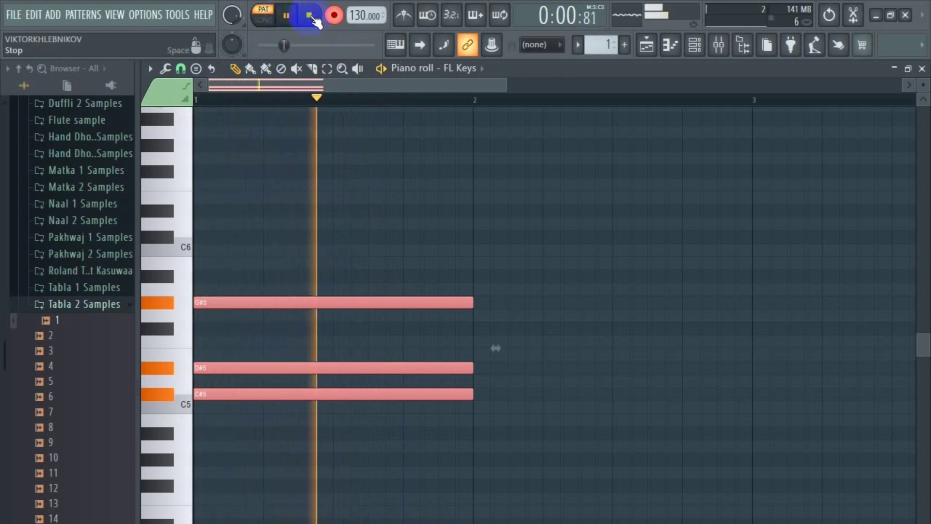
pyautogui.click(311, 17)
pyautogui.click(291, 16)
pyautogui.click(309, 17)
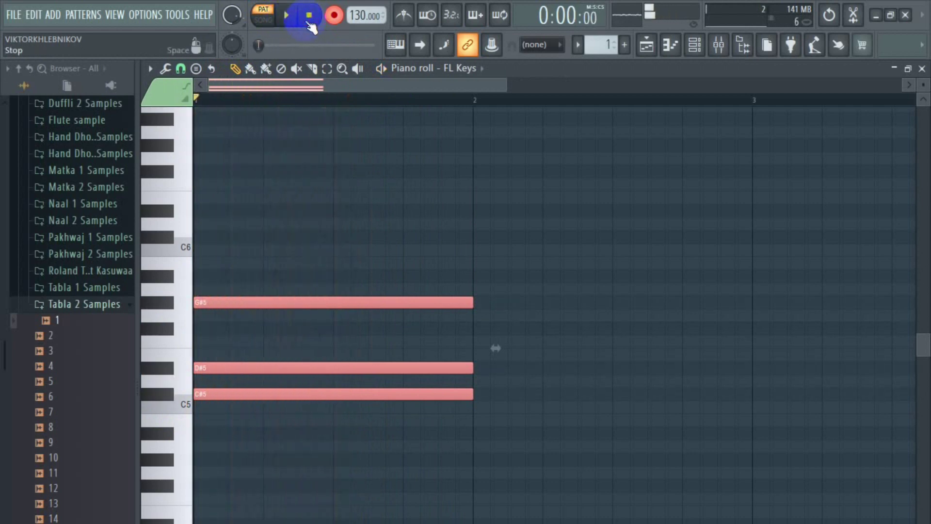
pyautogui.click(290, 17)
pyautogui.click(310, 17)
# Step: Delete all notes of the C#5 chord and stamp a Suspended 2 chord on D5 at the start of bar 1
pyautogui.hotkey('ctrl', 'a')
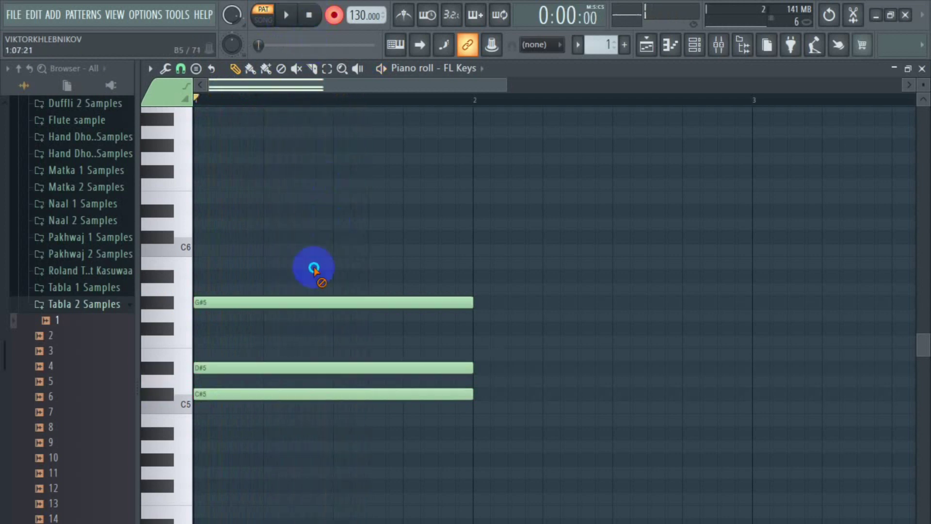
pyautogui.press('Delete')
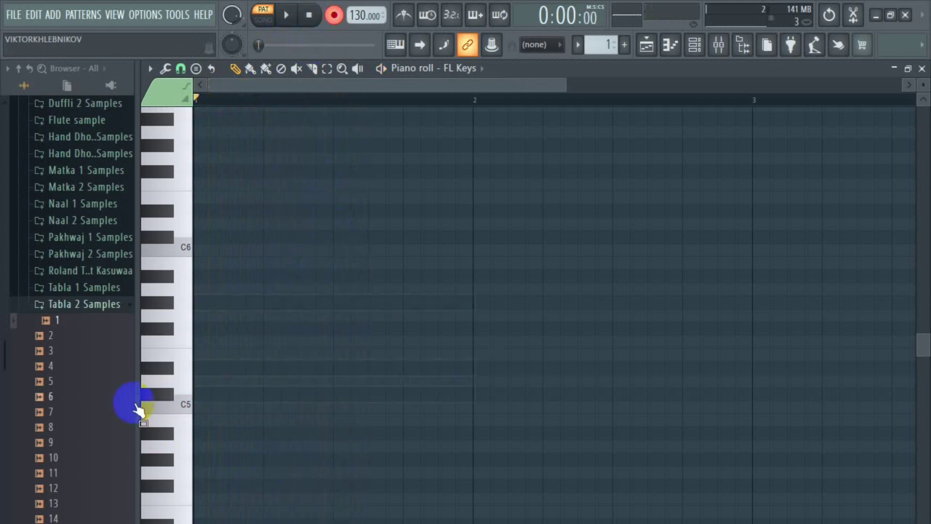
pyautogui.click(196, 69)
pyautogui.click(220, 243)
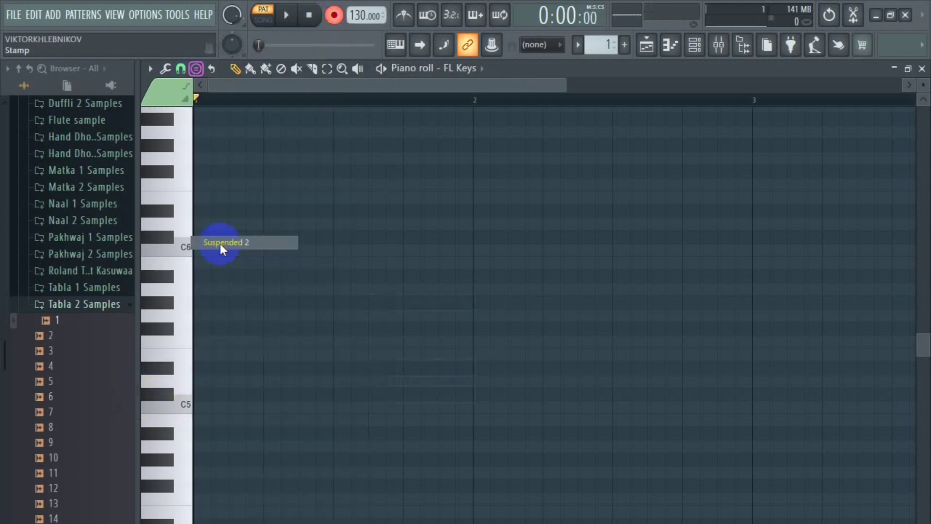
pyautogui.click(196, 383)
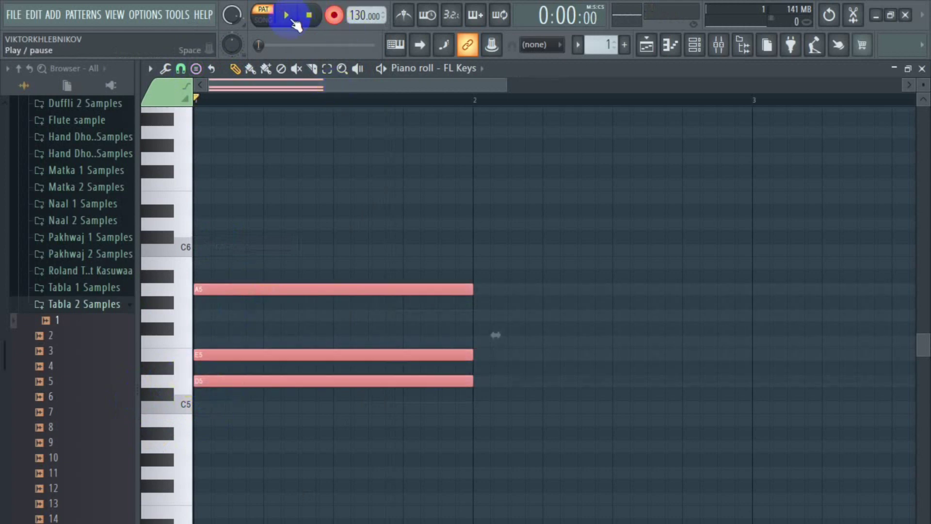
# Step: Audition the D5 Suspended 2 chord repeatedly in short bursts in pattern mode
pyautogui.click(290, 18)
pyautogui.click(311, 17)
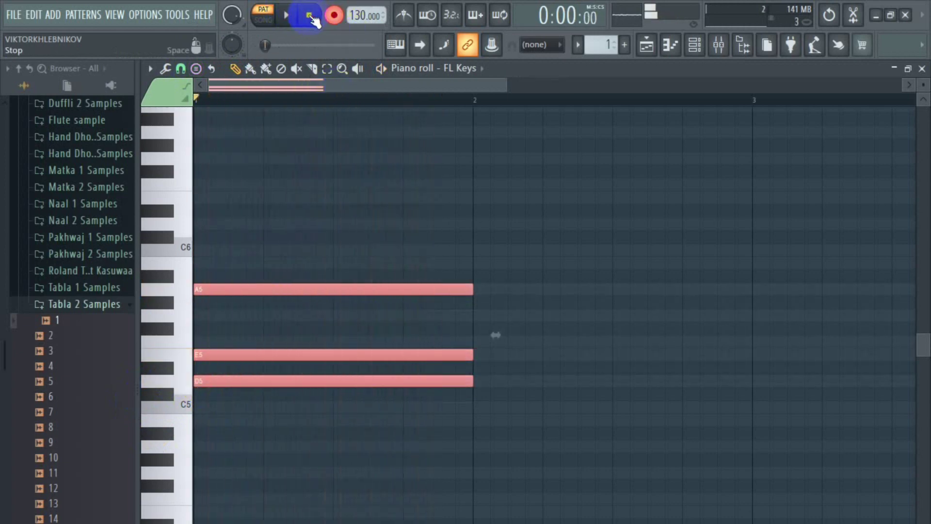
pyautogui.press('space')
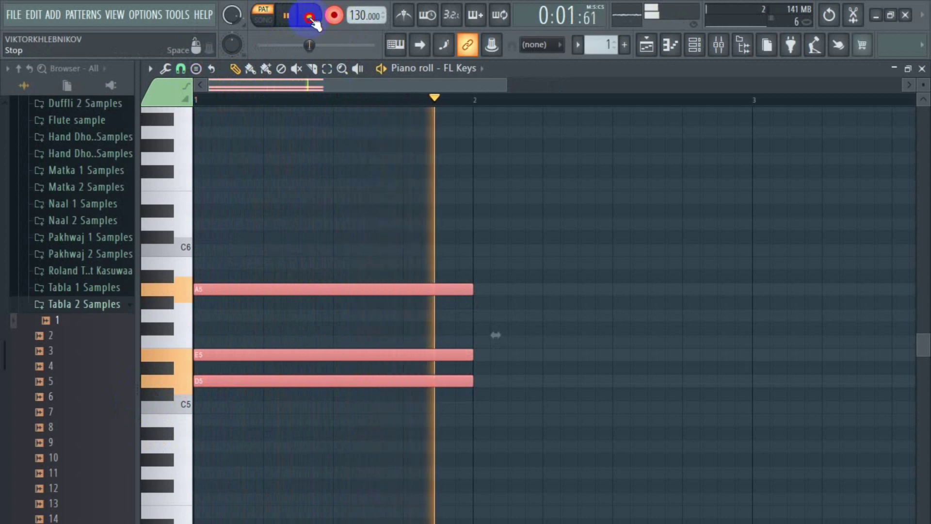
pyautogui.click(310, 17)
pyautogui.click(294, 18)
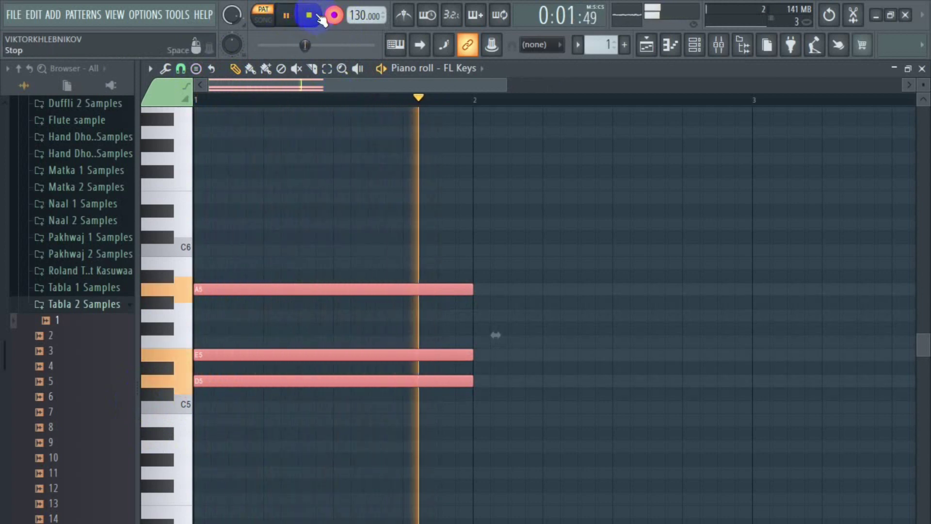
pyautogui.click(310, 17)
pyautogui.click(287, 17)
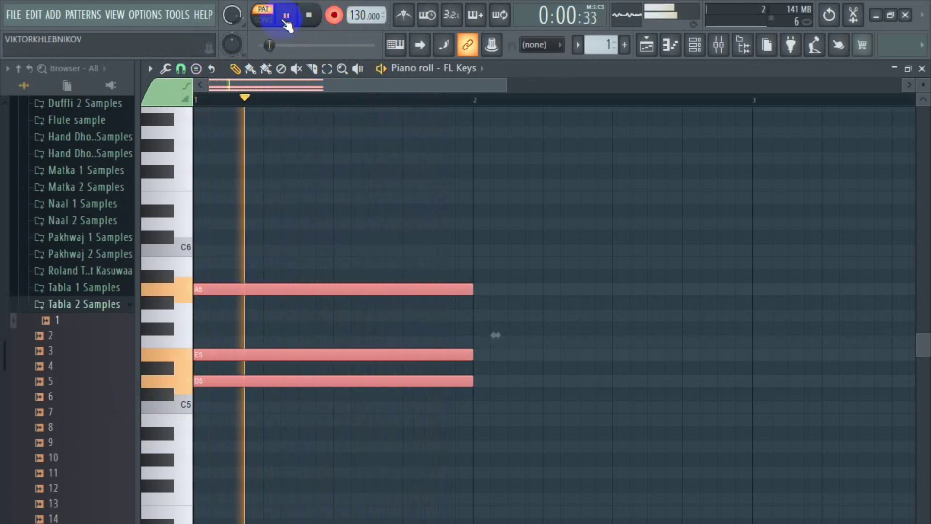
pyautogui.click(311, 17)
pyautogui.press('space')
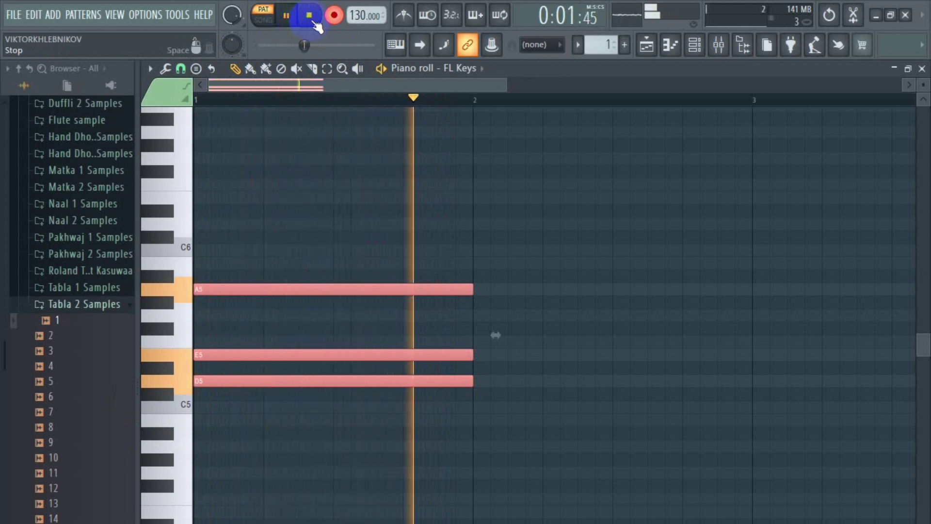
pyautogui.click(310, 17)
pyautogui.click(287, 16)
pyautogui.click(311, 17)
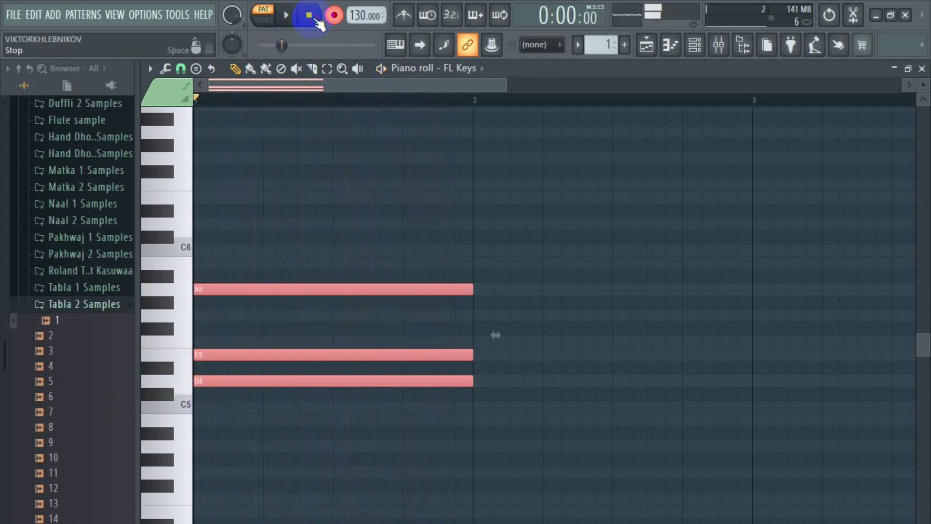
pyautogui.click(287, 16)
pyautogui.click(311, 17)
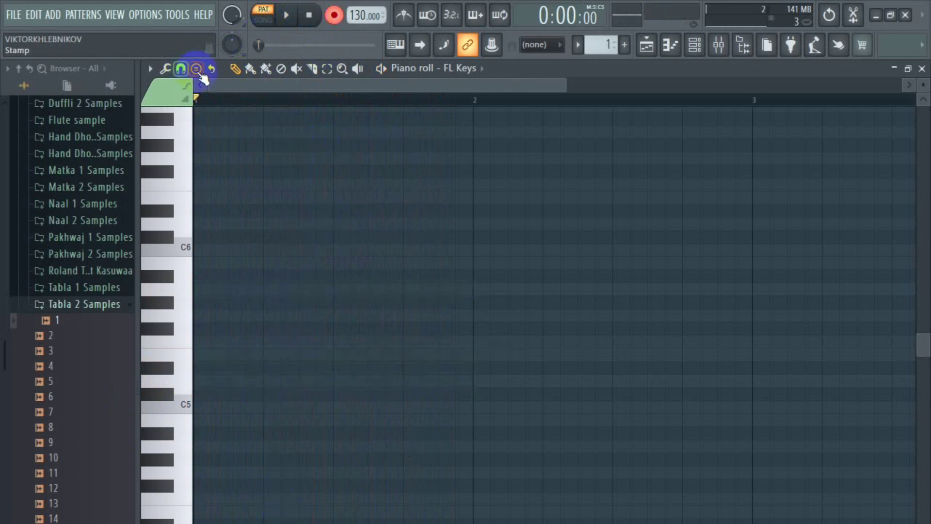
# Step: Stamp a Suspended 2 chord on D#5 at the start of bar 1 in the empty piano roll
pyautogui.click(196, 69)
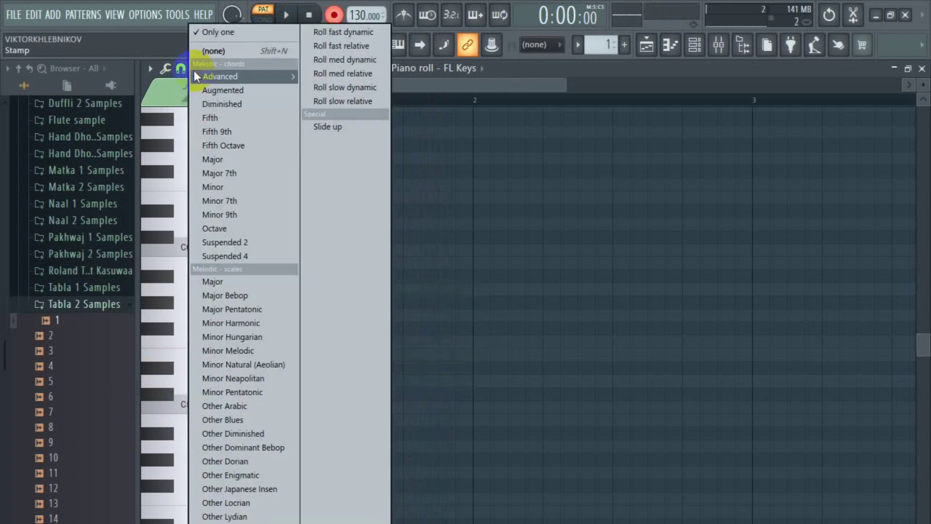
pyautogui.click(259, 244)
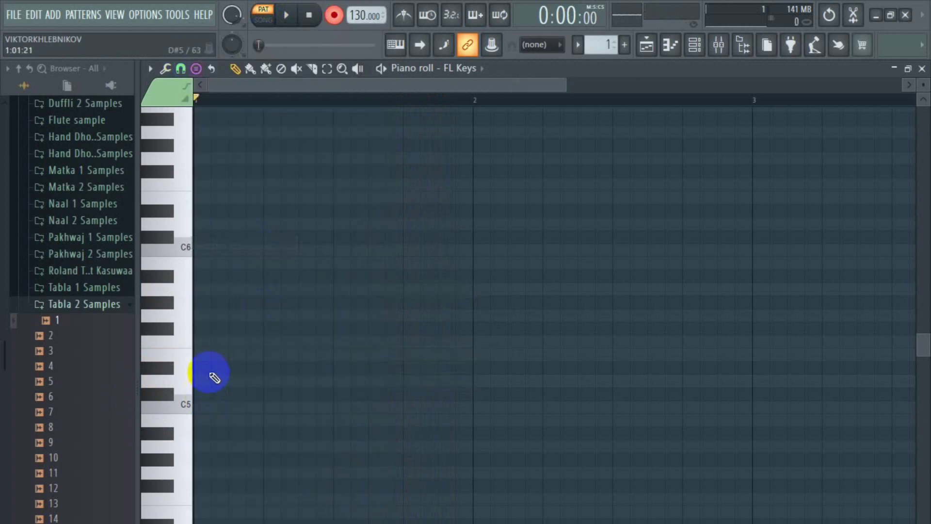
pyautogui.click(235, 369)
# Step: Audition the D#5 Suspended 2 chord repeatedly in short bursts in pattern mode
pyautogui.click(291, 22)
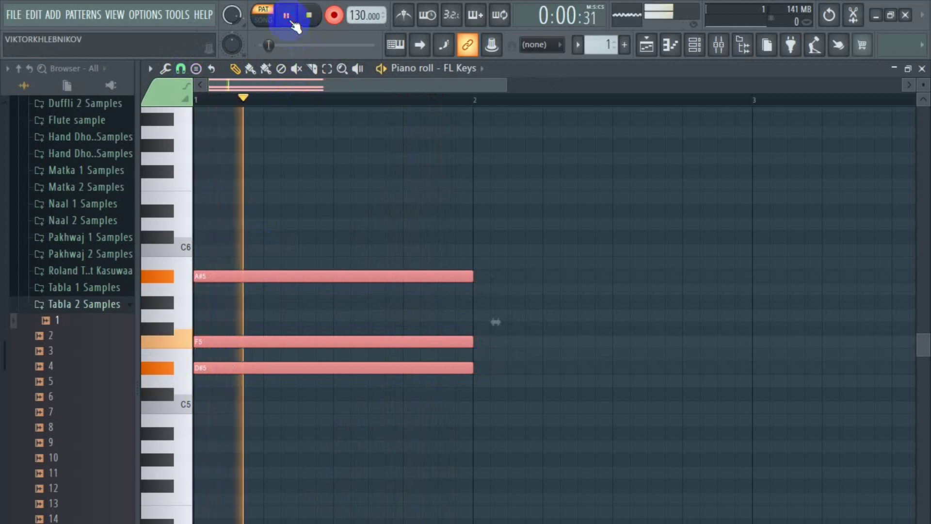
pyautogui.click(292, 22)
pyautogui.click(287, 16)
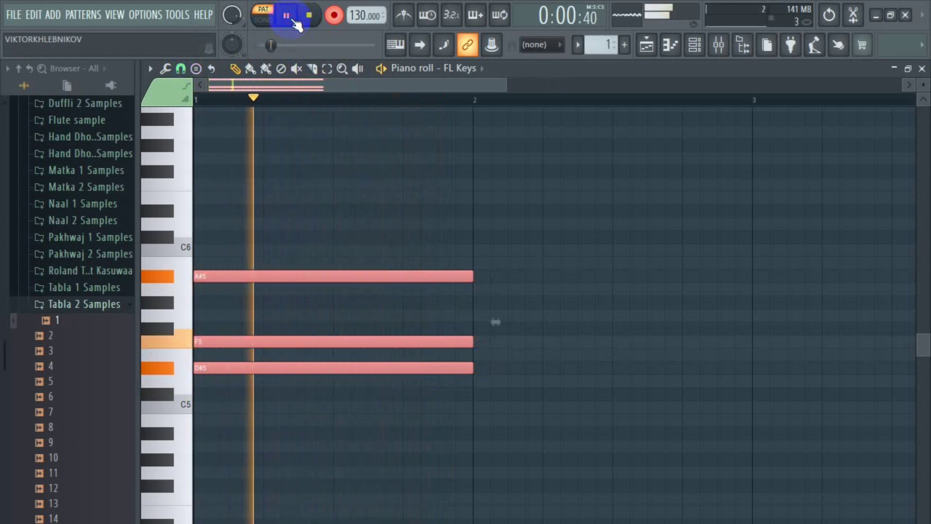
pyautogui.click(287, 15)
pyautogui.click(291, 22)
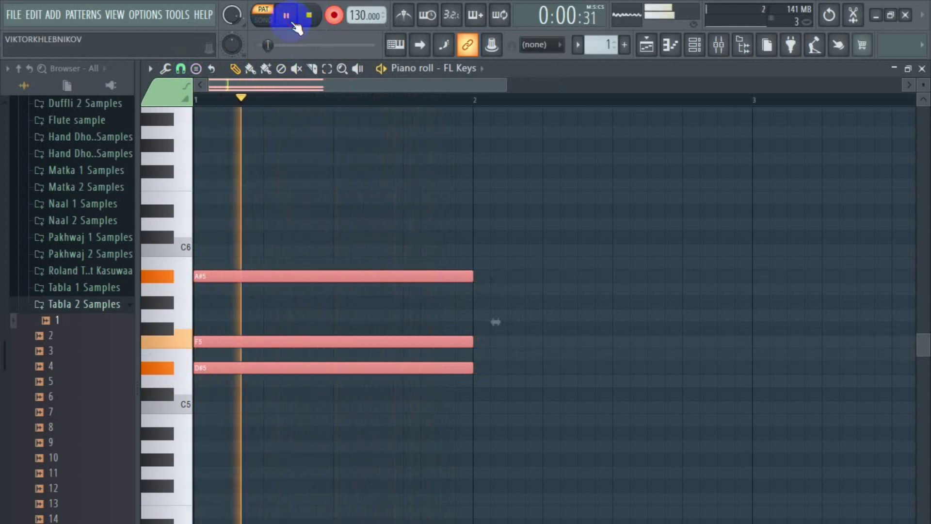
pyautogui.click(288, 25)
pyautogui.click(287, 24)
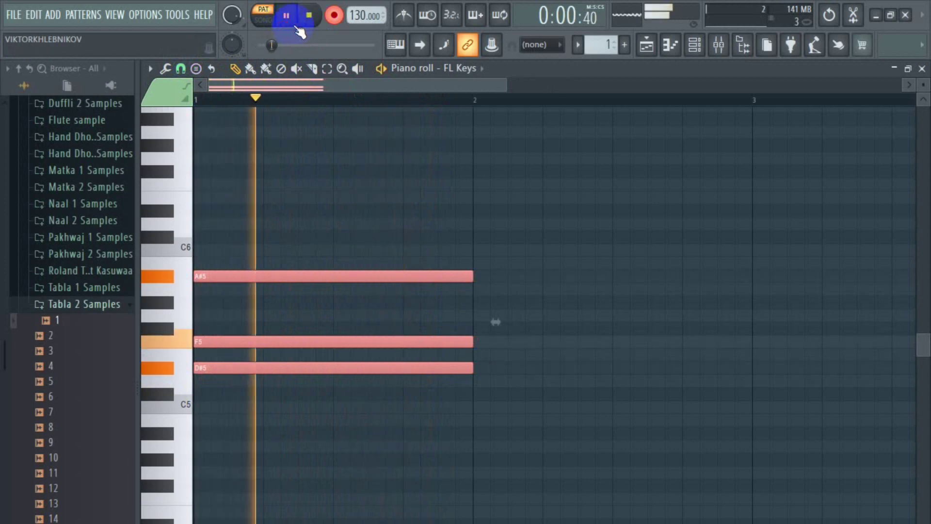
pyautogui.click(293, 24)
pyautogui.click(291, 22)
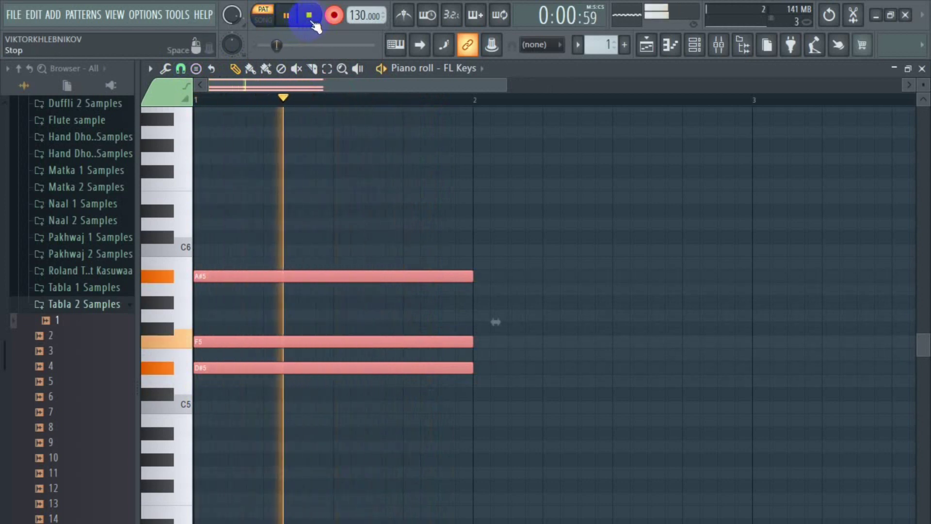
pyautogui.click(287, 22)
pyautogui.click(293, 24)
pyautogui.click(308, 15)
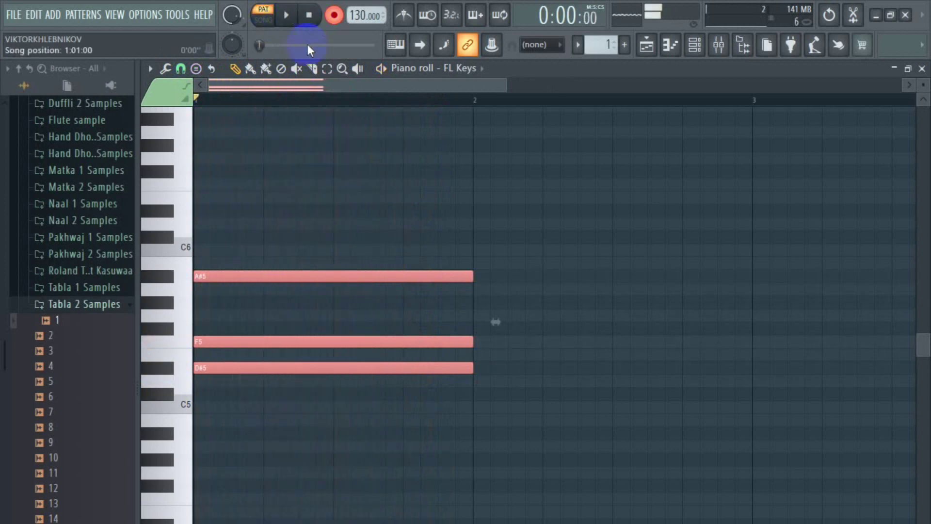
# Step: Delete all notes of the D#5 chord and stamp a Suspended 2 chord on E5 at the start of bar 1
pyautogui.press('Delete')
pyautogui.click(221, 367)
pyautogui.click(228, 371)
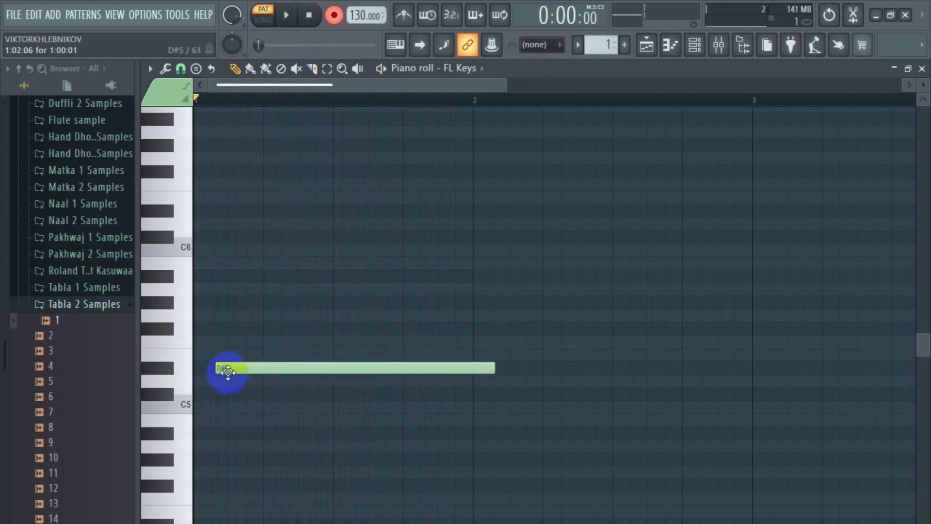
pyautogui.rightClick(246, 371)
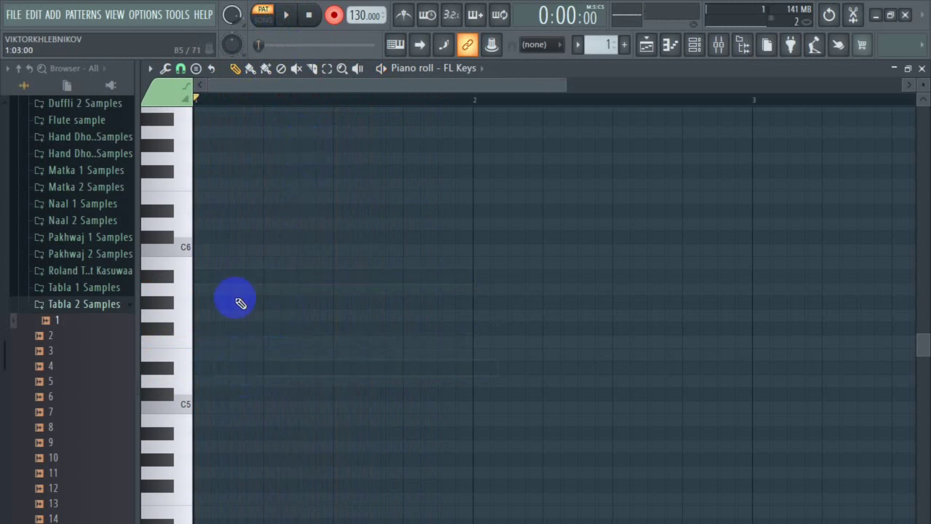
pyautogui.click(196, 68)
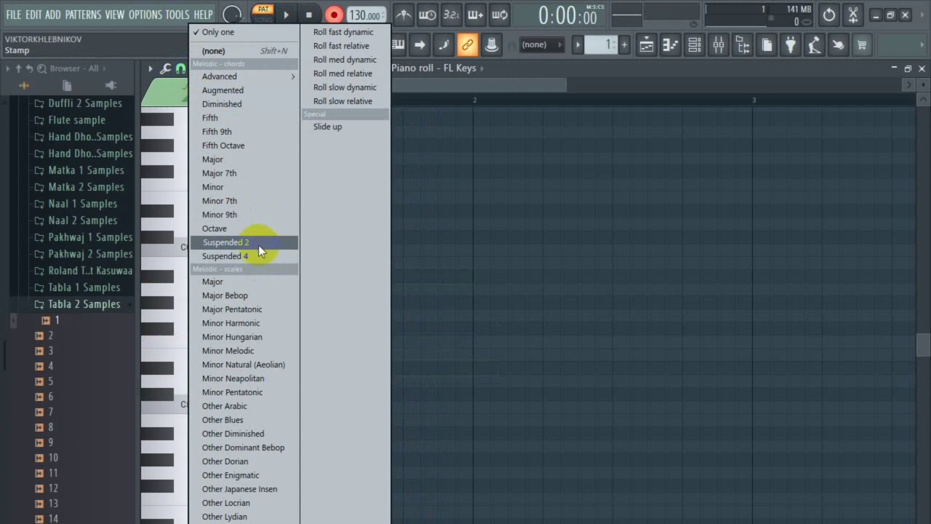
pyautogui.click(258, 244)
pyautogui.click(194, 358)
pyautogui.moveTo(218, 355); pyautogui.dragTo(210, 356)
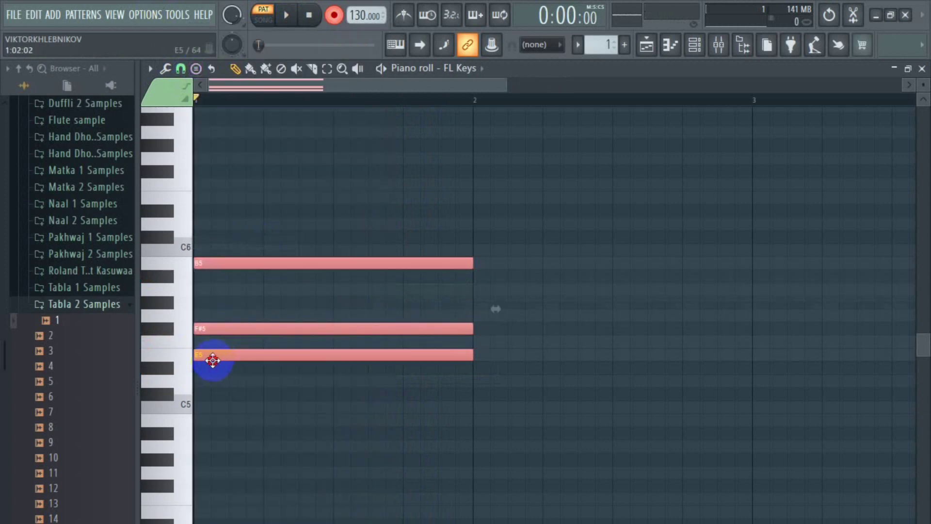
# Step: Audition the E5 Suspended 2 chord several times in pattern mode, then stop playback
pyautogui.click(290, 18)
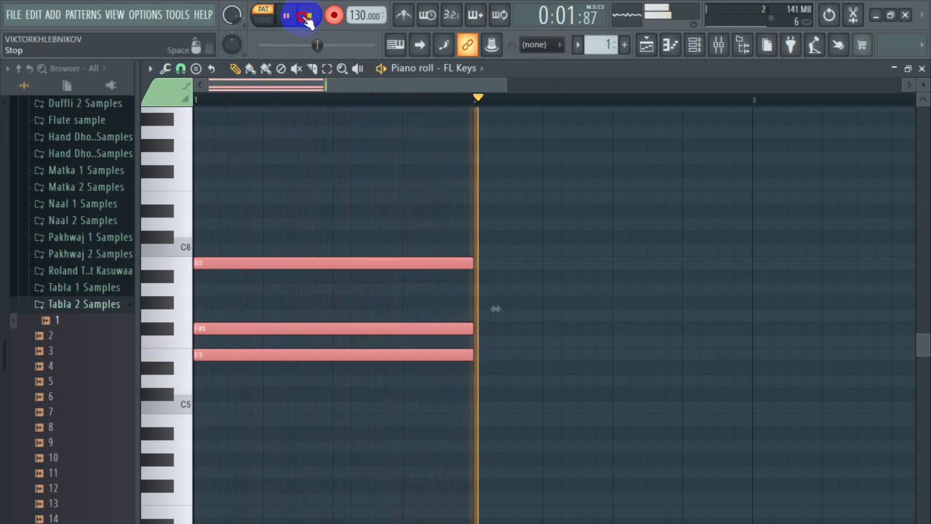
pyautogui.click(308, 15)
pyautogui.click(289, 15)
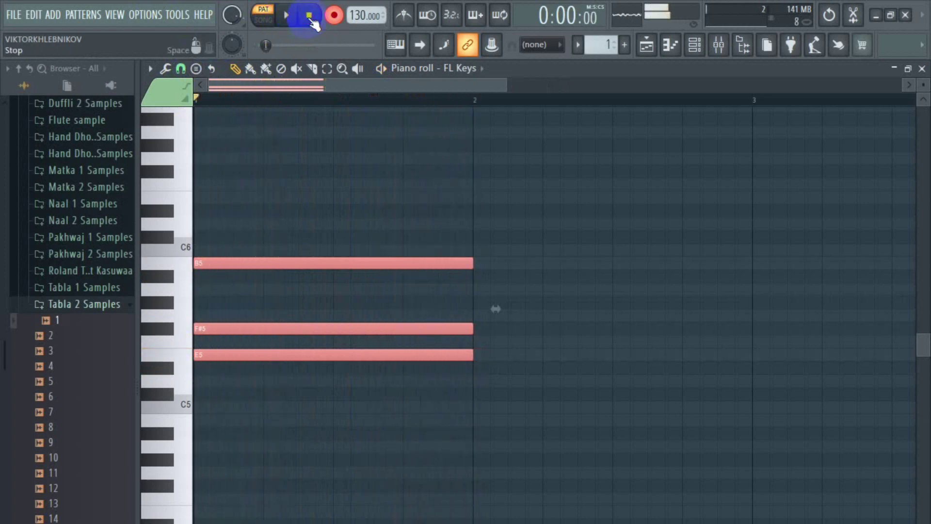
pyautogui.click(289, 16)
pyautogui.click(290, 17)
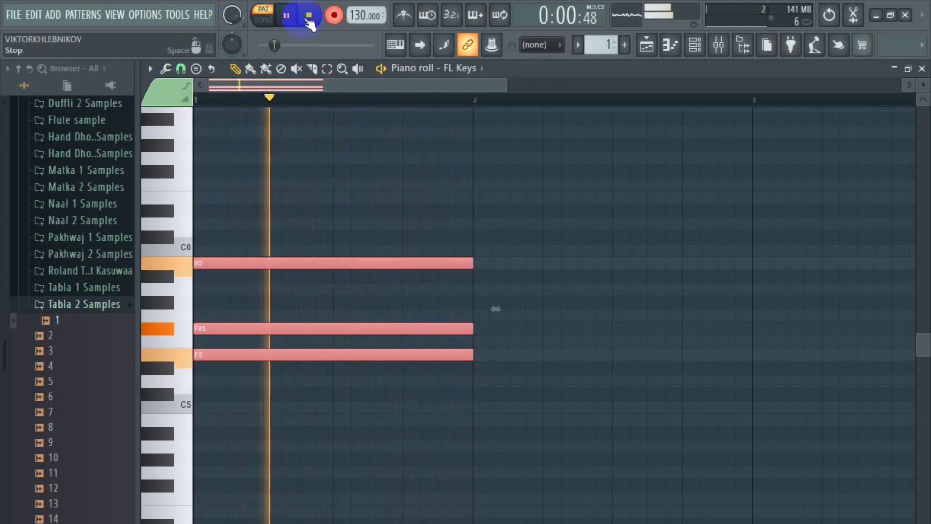
pyautogui.click(309, 15)
# Step: Delete the three notes of the E5 chord and stamp a Suspended 2 chord on F5 at the start of bar 1
pyautogui.rightClick(315, 263)
pyautogui.rightClick(303, 329)
pyautogui.rightClick(293, 354)
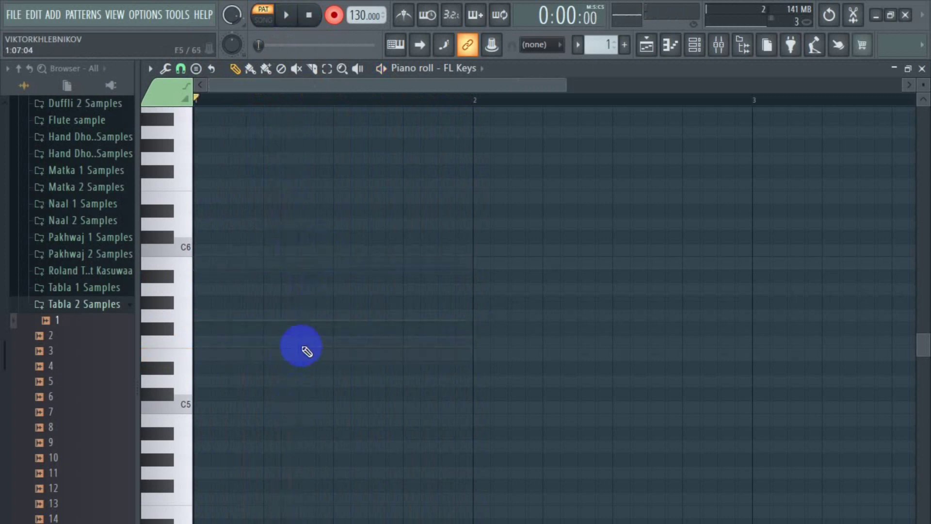
pyautogui.click(206, 343)
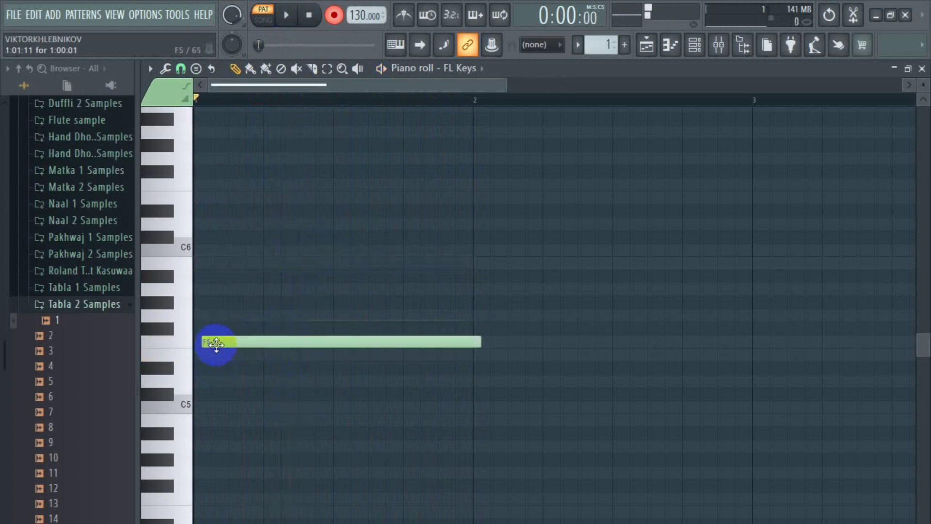
pyautogui.rightClick(223, 343)
pyautogui.click(198, 68)
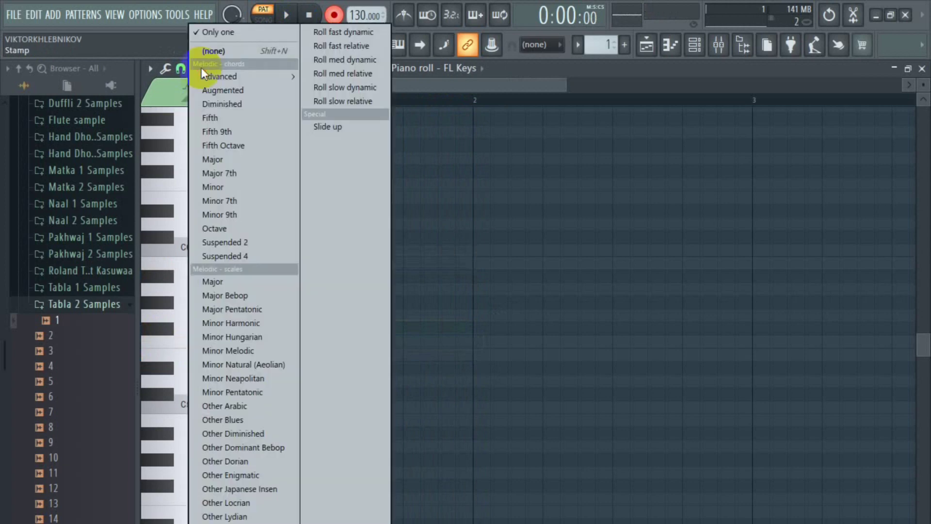
pyautogui.click(269, 255)
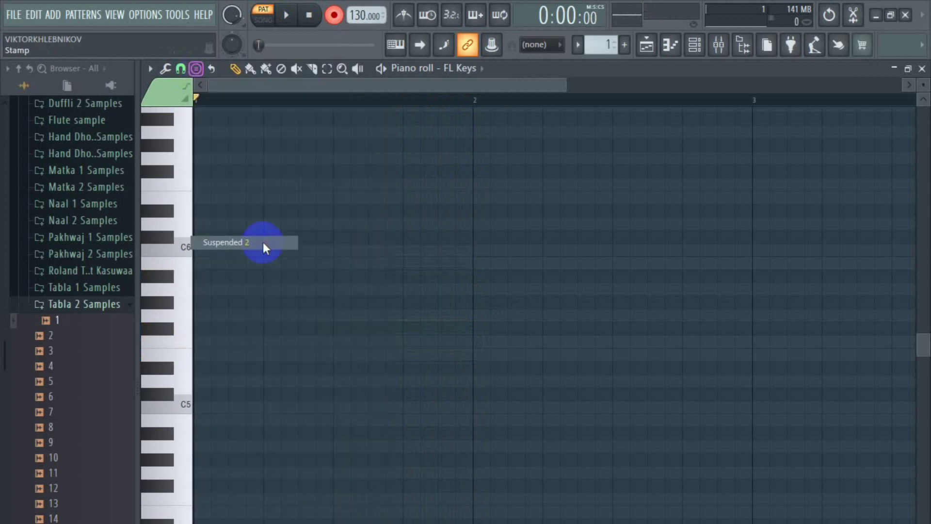
pyautogui.click(202, 342)
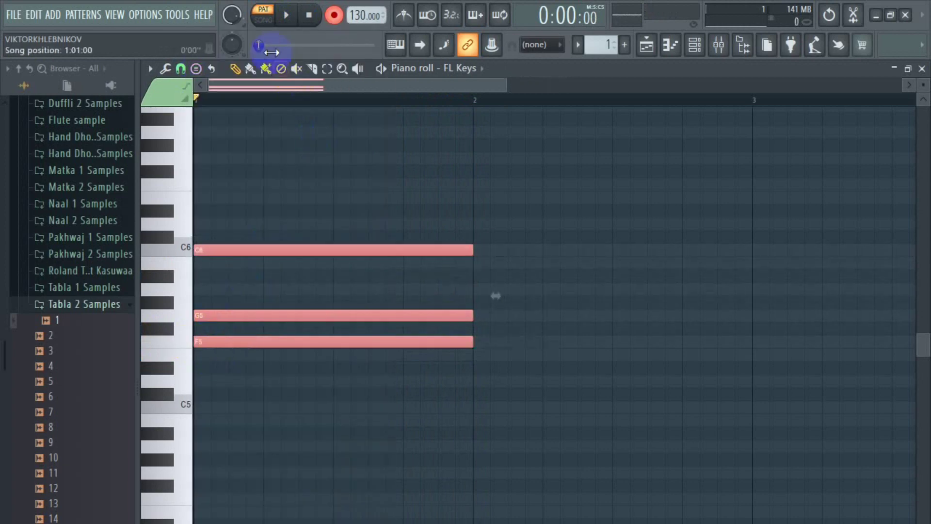
# Step: Audition the F5 Suspended 2 chord repeatedly in short bursts in pattern mode
pyautogui.click(288, 18)
pyautogui.click(314, 20)
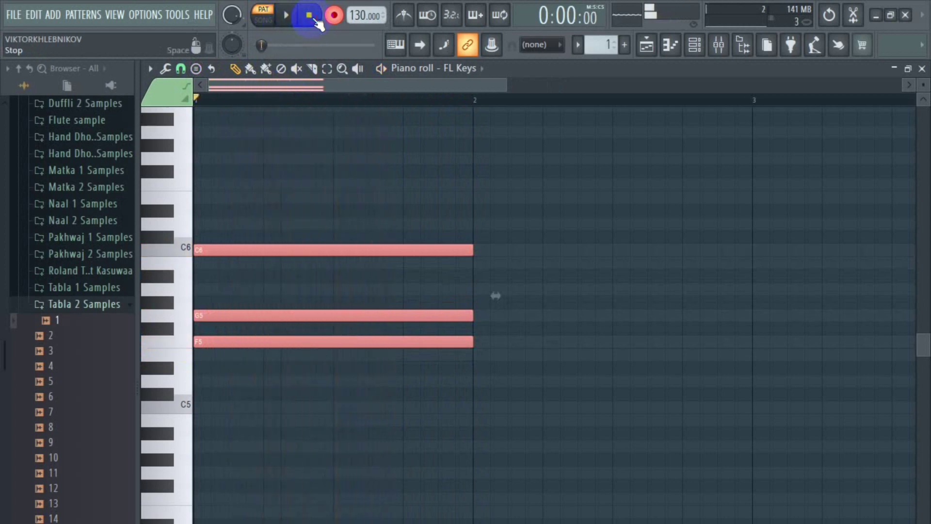
pyautogui.click(309, 17)
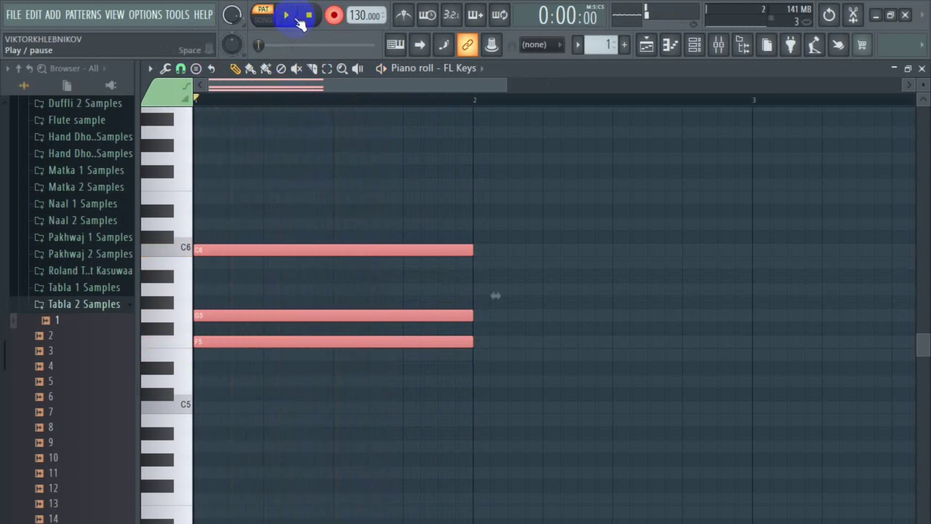
pyautogui.click(290, 18)
pyautogui.click(309, 17)
pyautogui.click(293, 17)
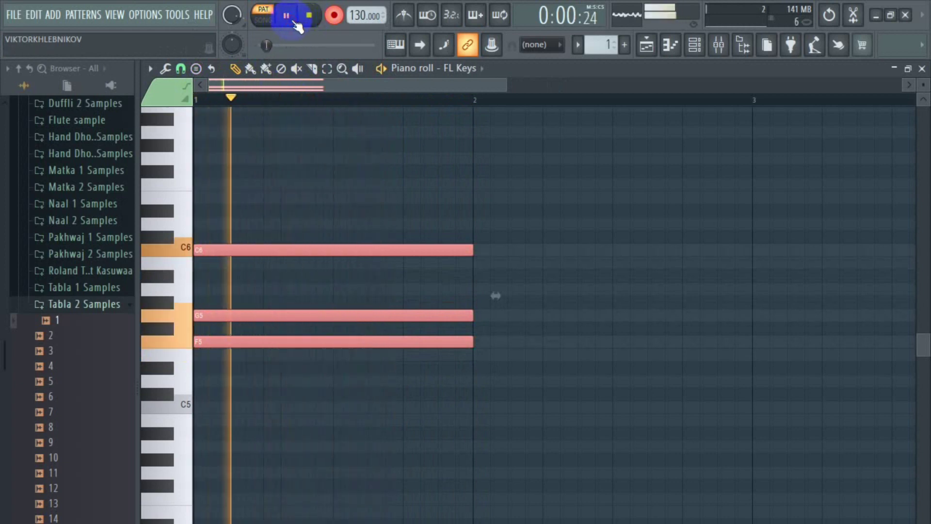
pyautogui.click(309, 16)
pyautogui.click(291, 17)
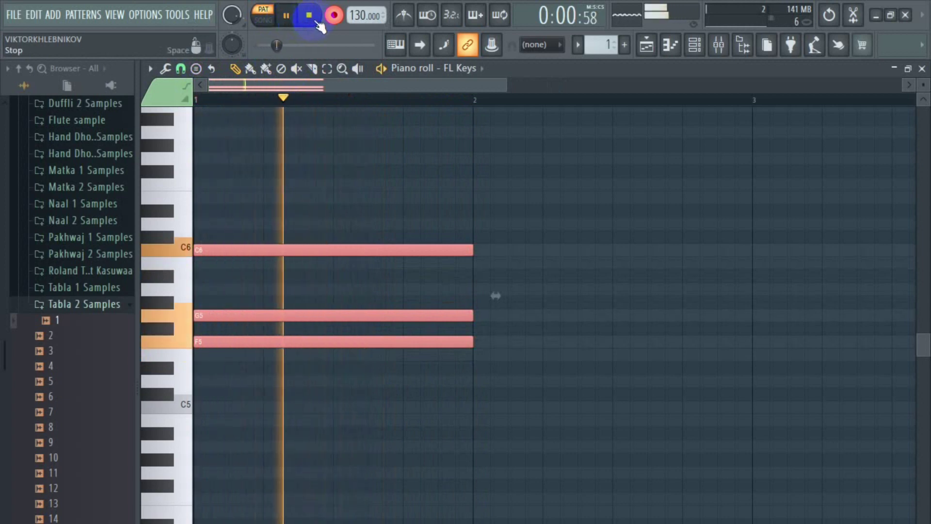
pyautogui.click(309, 16)
# Step: Replace the F5 chord with a Suspended 2 chord on F#5 at the start of bar 1 and audition it
pyautogui.hotkey('ctrl', 'a')
pyautogui.press('Delete')
pyautogui.click(199, 329)
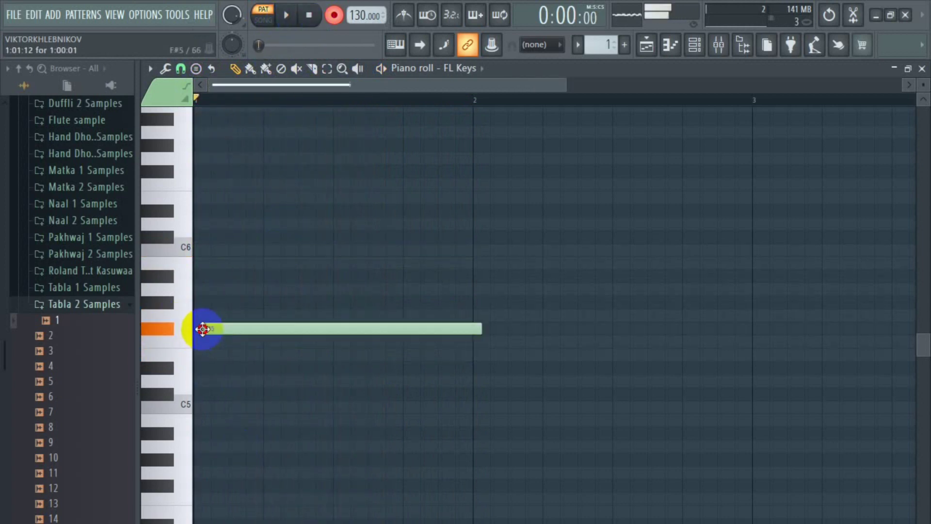
pyautogui.rightClick(234, 332)
pyautogui.click(196, 68)
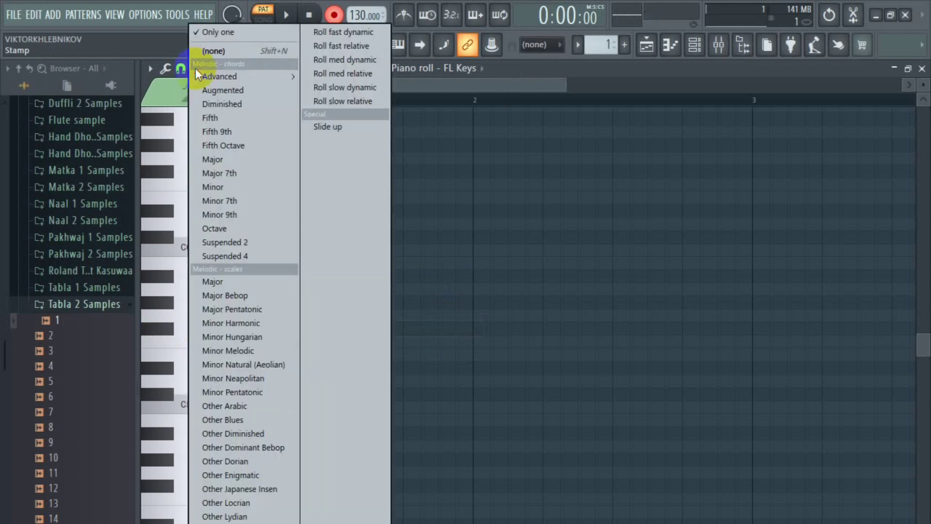
pyautogui.click(243, 243)
pyautogui.click(213, 329)
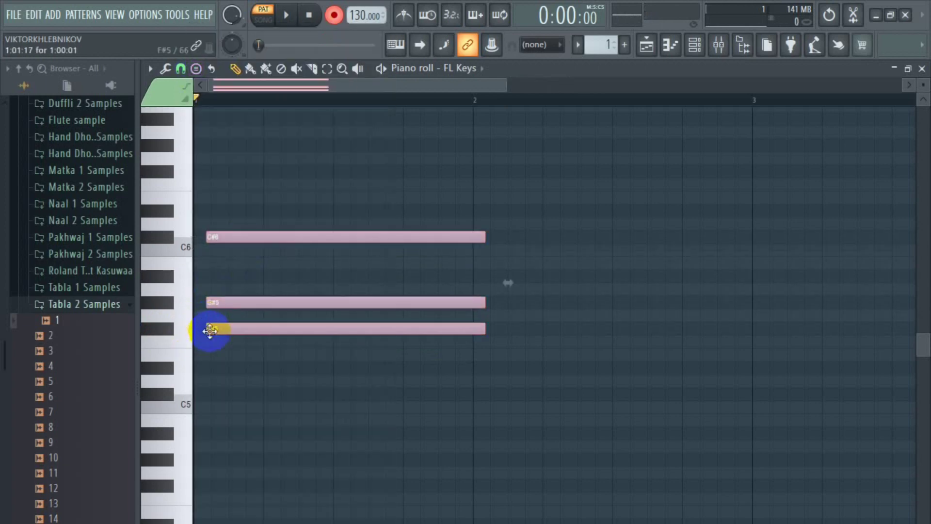
pyautogui.click(289, 18)
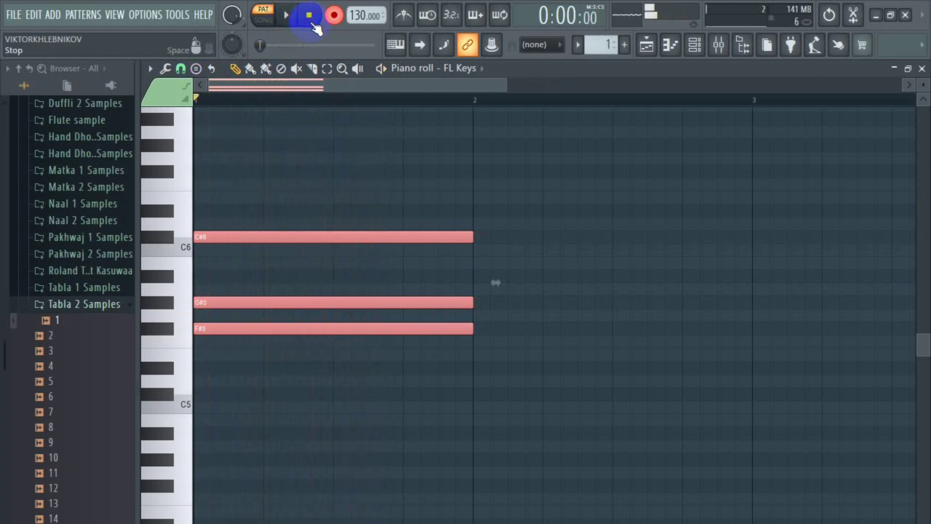
pyautogui.click(308, 17)
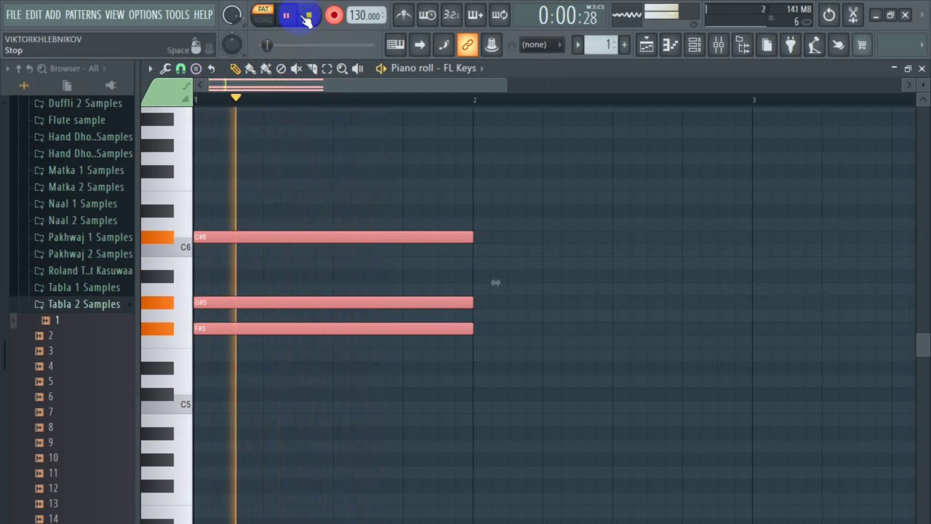
# Step: Delete all notes of the F#5 chord and stamp a Suspended 2 chord on G5 at the start of bar 1
pyautogui.moveTo(312, 201); pyautogui.dragTo(191, 330)
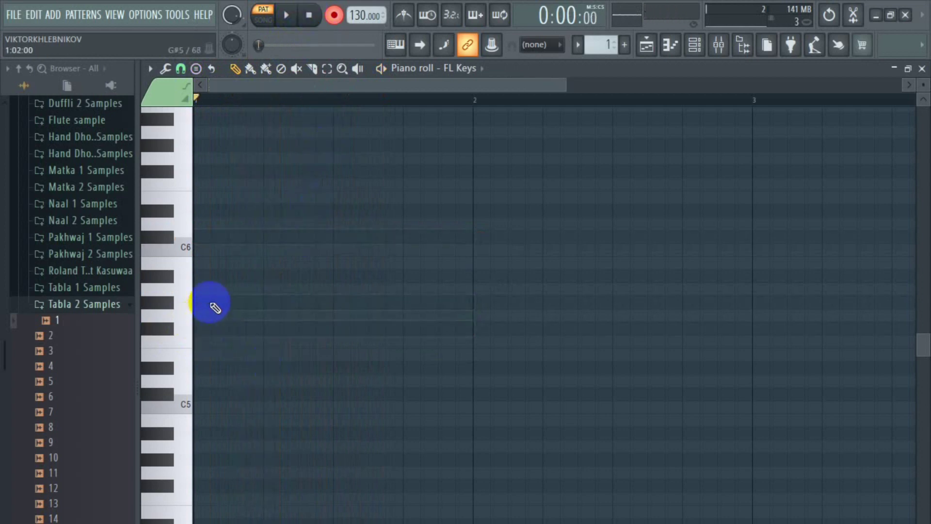
pyautogui.click(195, 69)
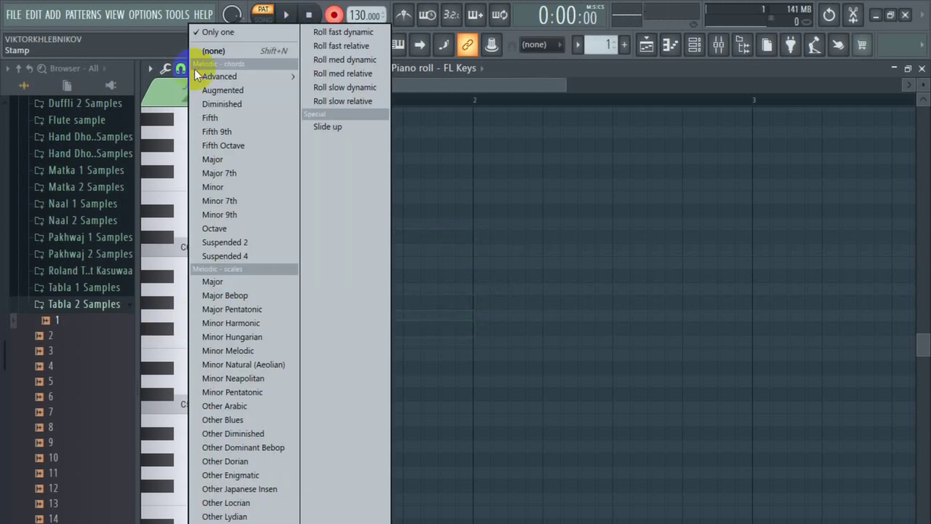
pyautogui.click(221, 245)
pyautogui.click(208, 315)
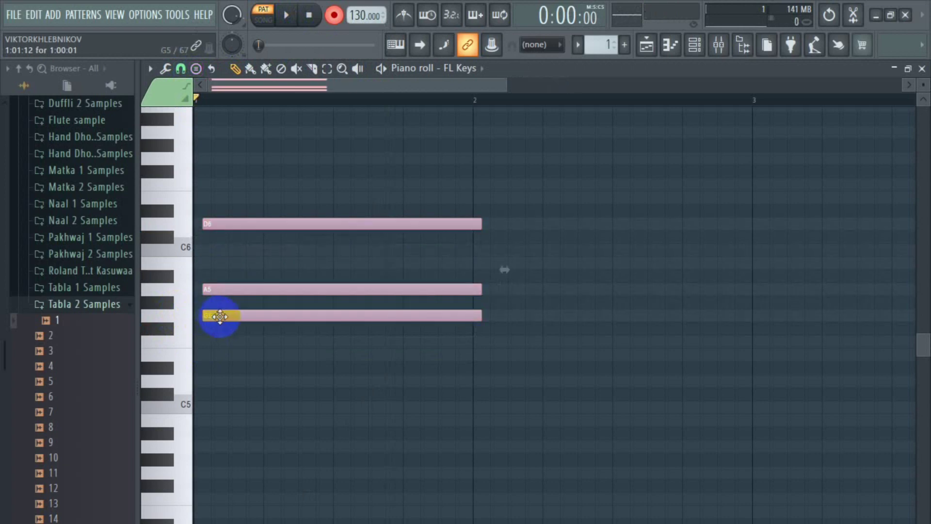
# Step: Audition the G5 Suspended 2 chord repeatedly in short bursts in pattern mode
pyautogui.click(286, 15)
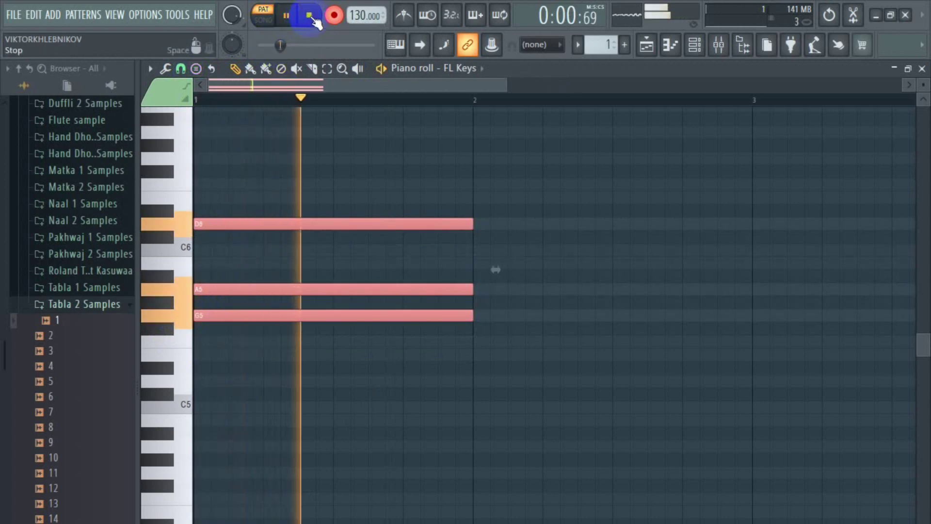
pyautogui.click(310, 16)
pyautogui.click(288, 15)
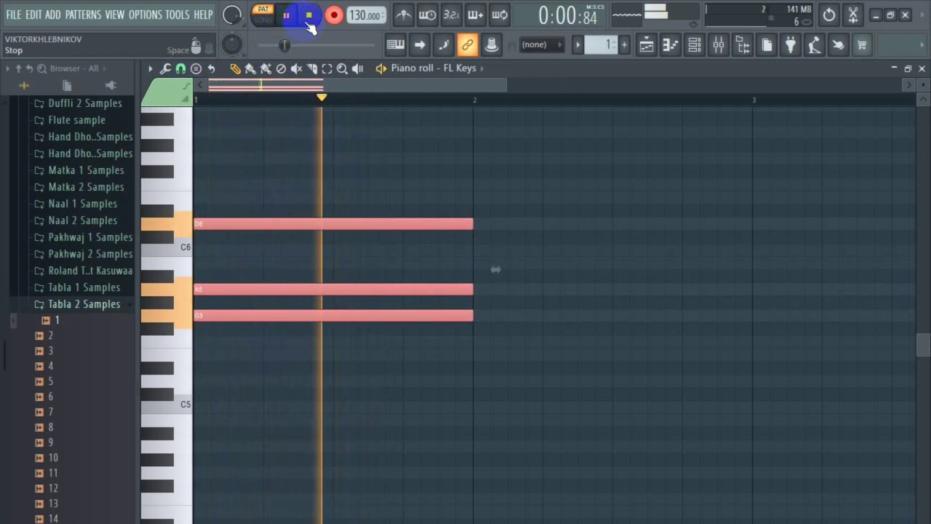
pyautogui.click(310, 15)
pyautogui.click(286, 15)
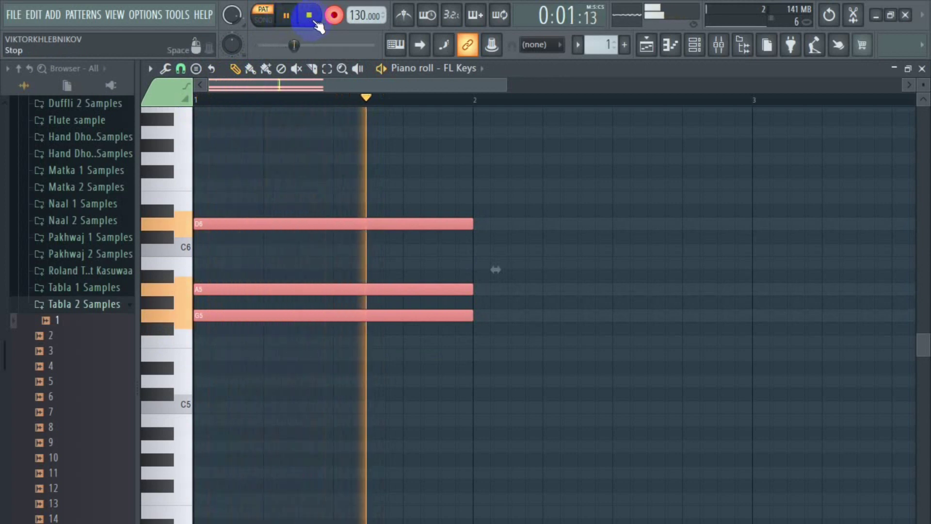
pyautogui.click(310, 15)
pyautogui.click(288, 16)
pyautogui.click(309, 15)
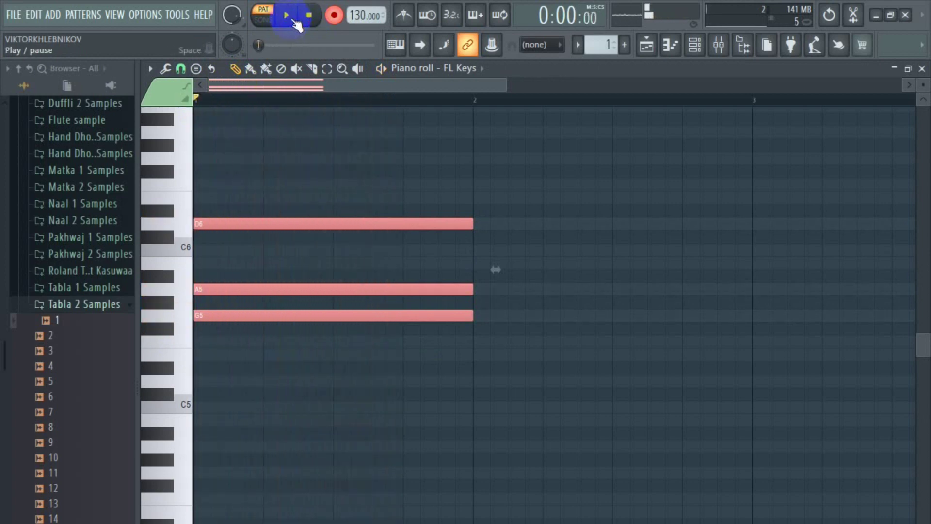
pyautogui.click(287, 16)
pyautogui.click(310, 15)
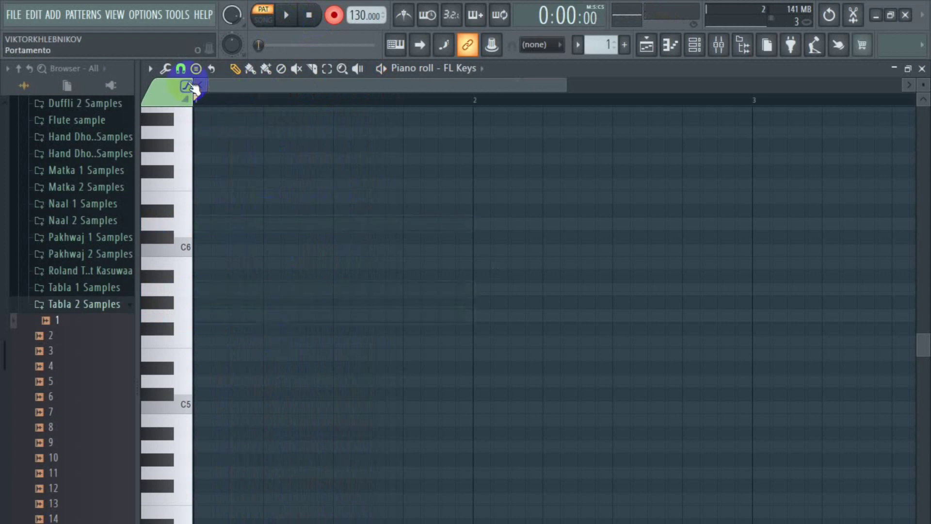
# Step: Stamp a Suspended 2 chord on G#5 at the start of bar 1
pyautogui.click(197, 68)
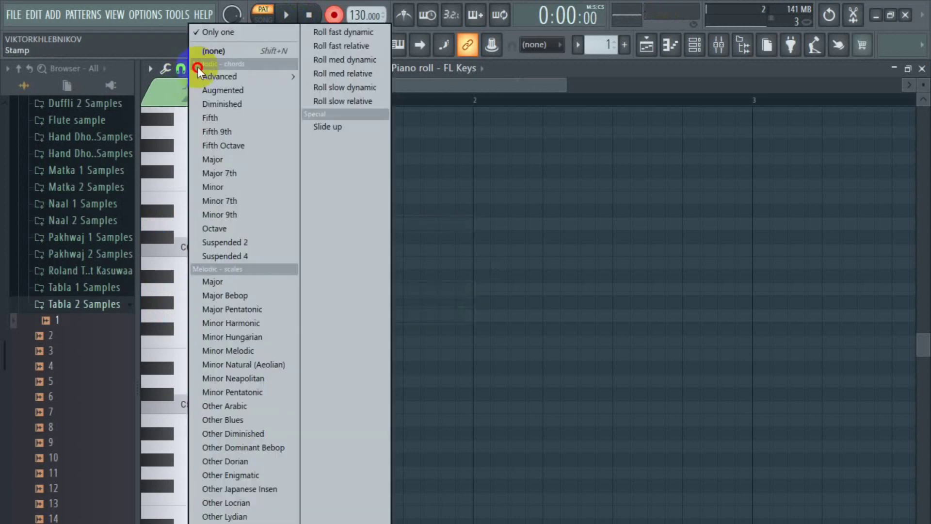
pyautogui.click(246, 241)
pyautogui.click(206, 302)
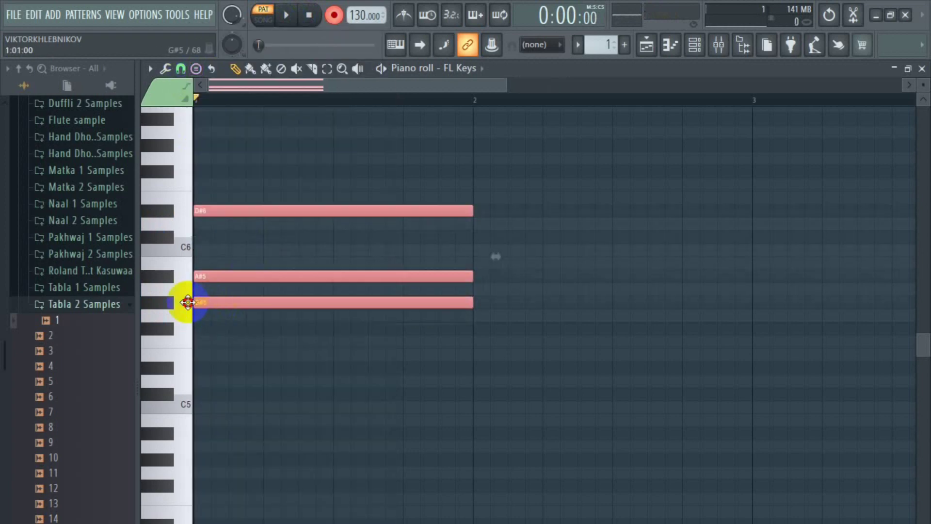
# Step: Audition the G#5 Suspended 2 chord repeatedly in short bursts in pattern mode
pyautogui.click(289, 22)
pyautogui.click(289, 22)
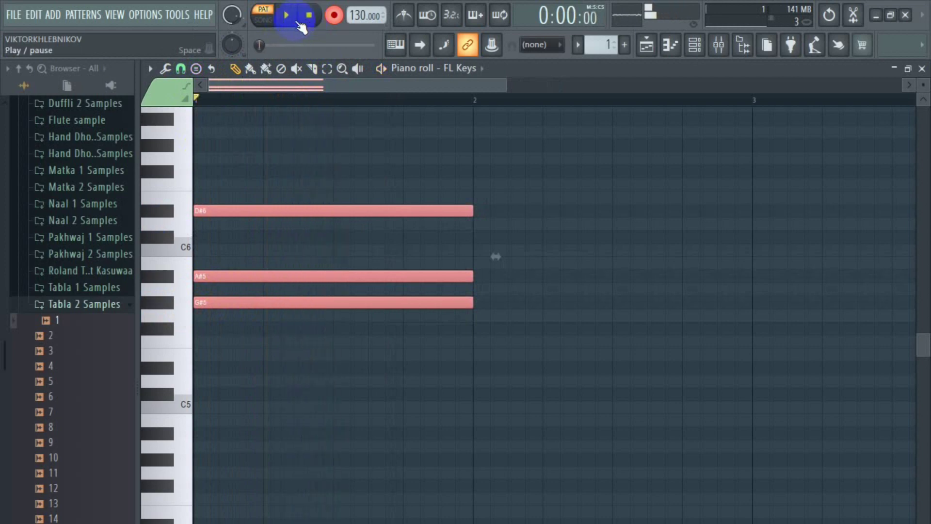
pyautogui.click(289, 22)
pyautogui.click(307, 17)
pyautogui.click(293, 20)
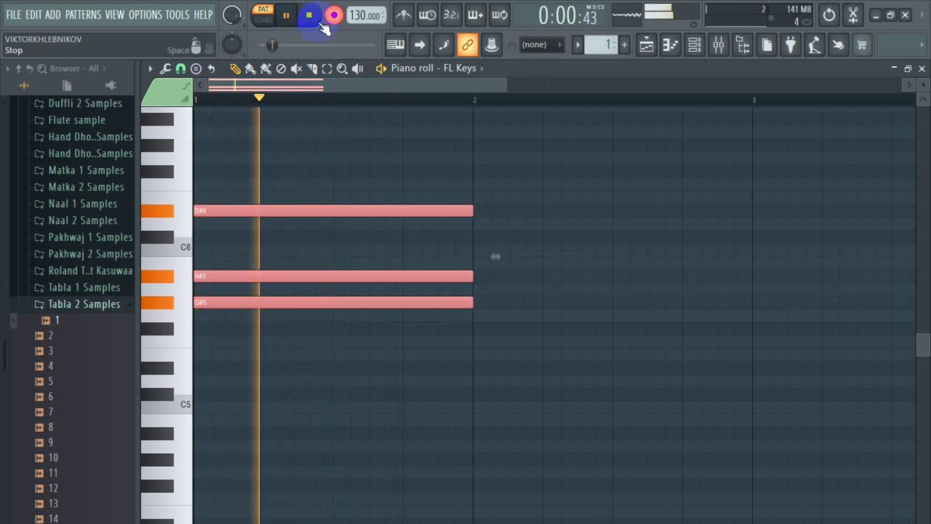
pyautogui.click(309, 17)
pyautogui.click(289, 19)
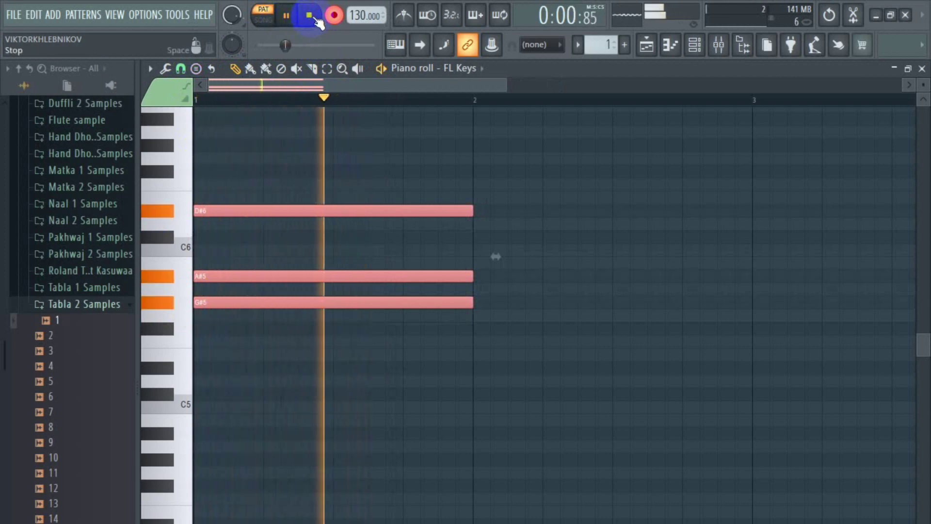
pyautogui.click(309, 18)
pyautogui.click(289, 20)
pyautogui.click(308, 17)
# Step: Delete all notes of the G#5 chord and stamp a Suspended 2 chord on A5, aligned to the start of bar 1
pyautogui.hotkey('ctrl', 'a')
pyautogui.press('Delete')
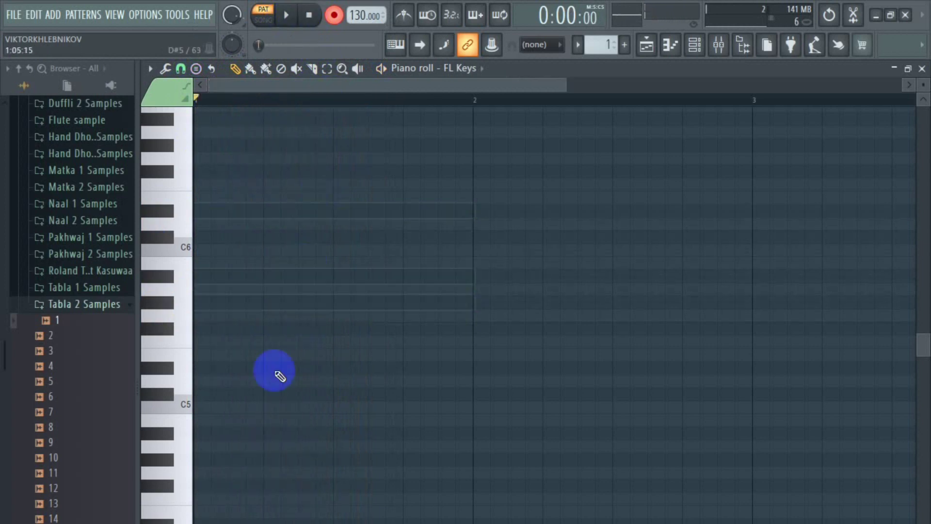
pyautogui.click(202, 289)
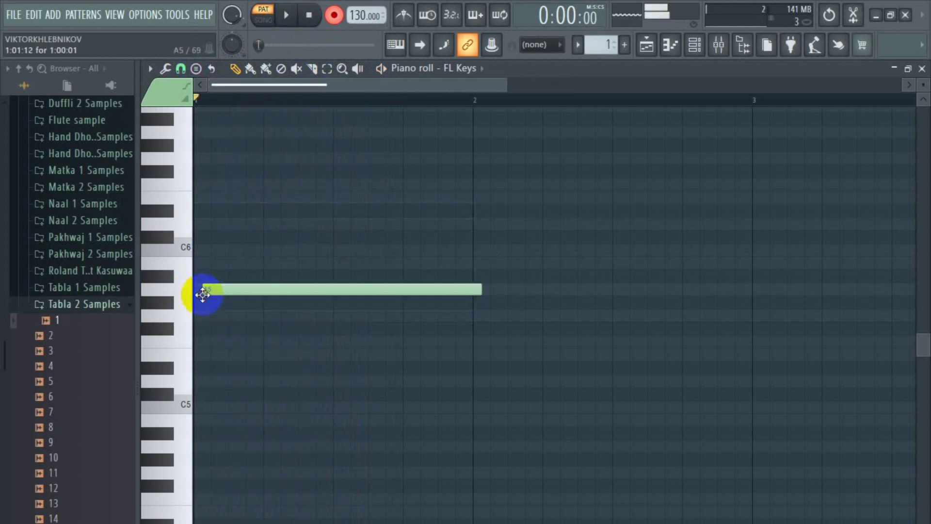
pyautogui.rightClick(256, 285)
pyautogui.click(197, 69)
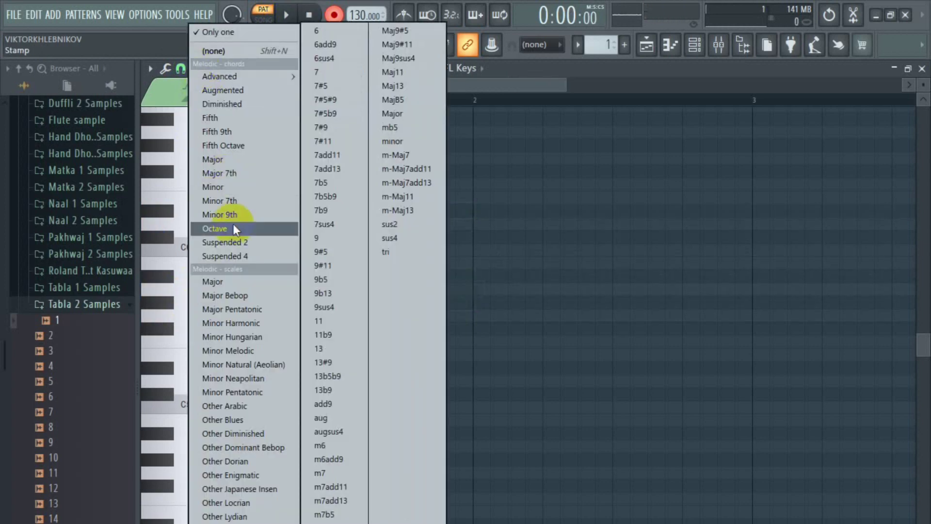
pyautogui.click(227, 242)
pyautogui.click(202, 289)
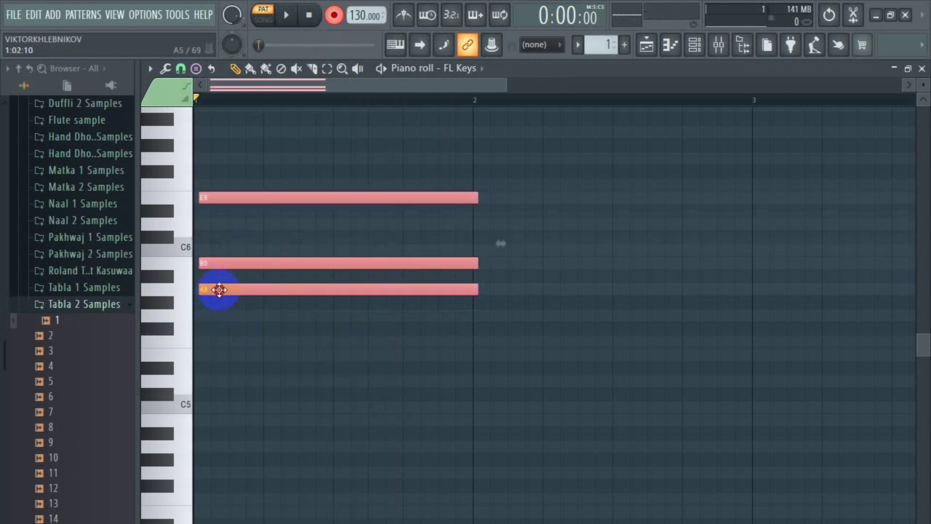
pyautogui.moveTo(219, 289); pyautogui.dragTo(214, 289)
# Step: Audition the A5 Suspended 2 chord repeatedly in short bursts in pattern mode
pyautogui.click(284, 18)
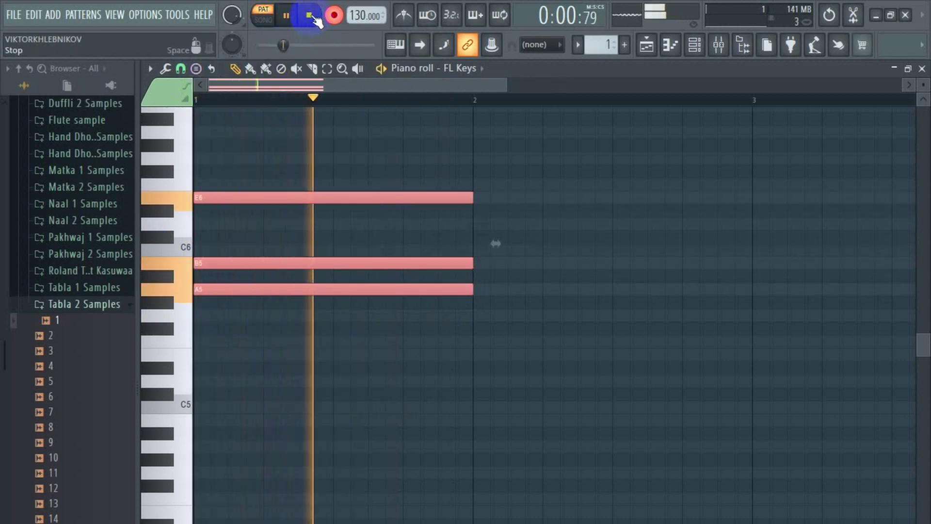
pyautogui.click(290, 18)
pyautogui.click(293, 19)
pyautogui.click(294, 20)
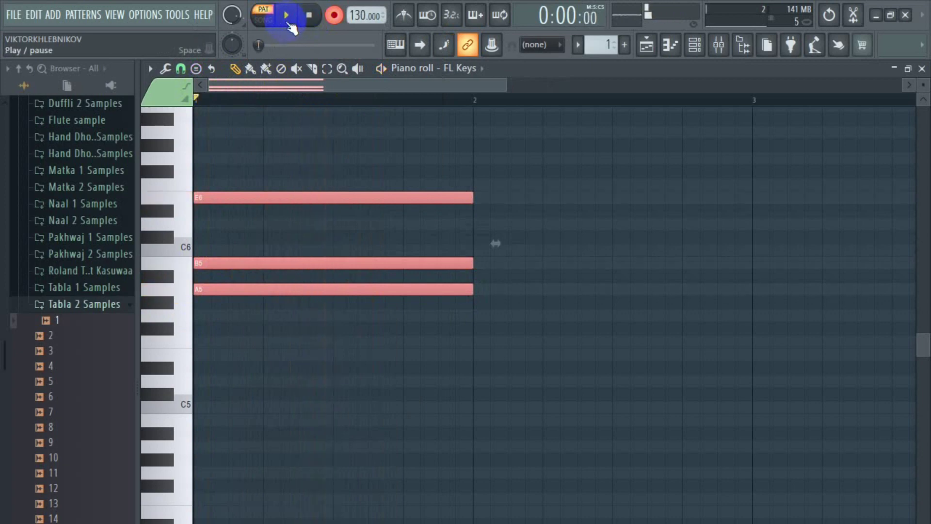
pyautogui.click(313, 24)
pyautogui.click(310, 25)
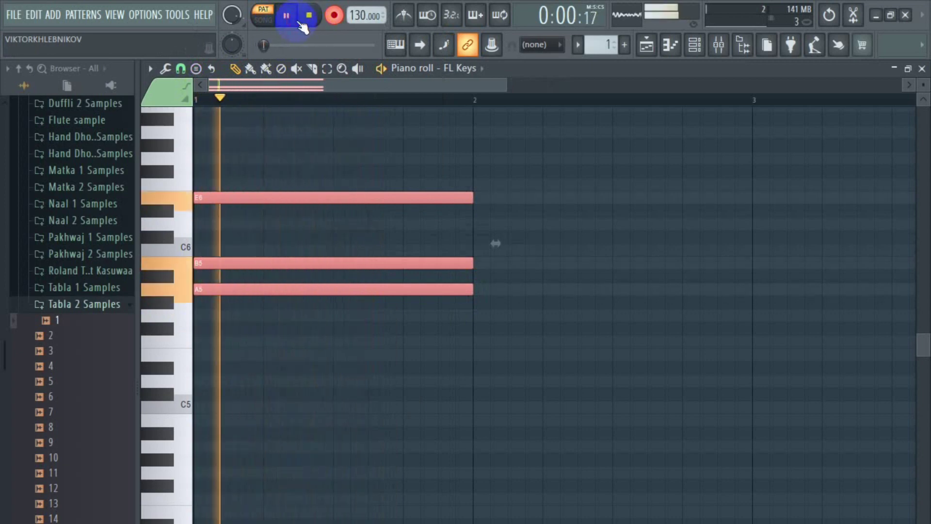
pyautogui.click(312, 23)
pyautogui.click(294, 21)
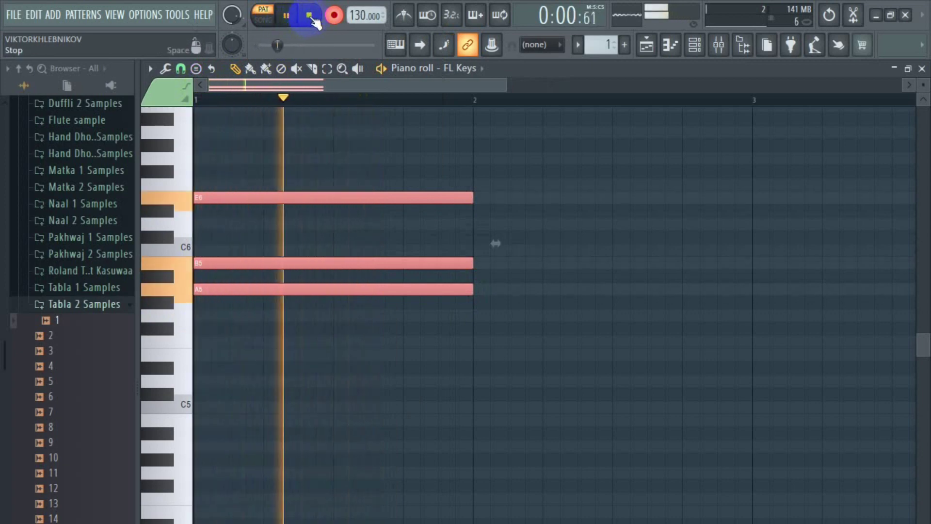
pyautogui.click(307, 20)
pyautogui.click(291, 21)
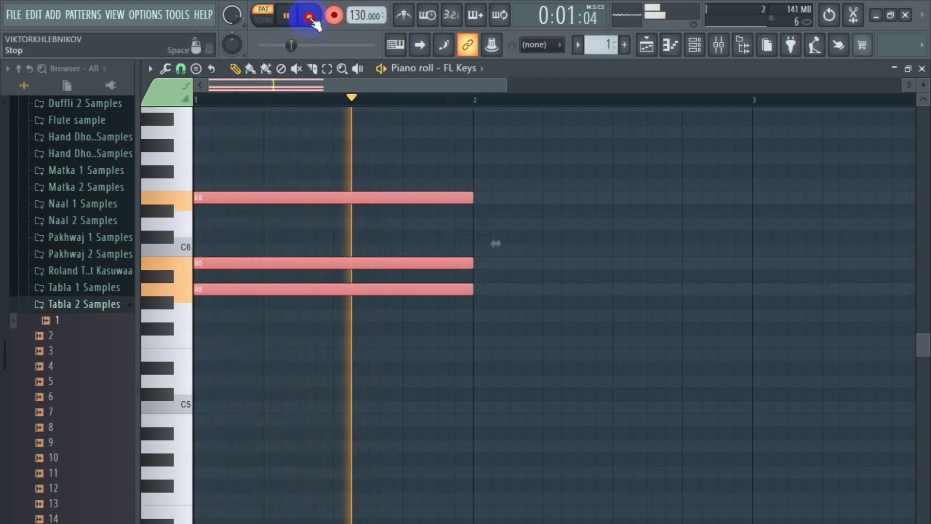
pyautogui.click(309, 20)
# Step: Clear the A5 chord from the piano roll and stamp a Suspended 2 chord on A#5 at the start of bar 1
pyautogui.click(327, 180)
pyautogui.hotkey('ctrl', 'a')
pyautogui.press('Delete')
pyautogui.click(200, 283)
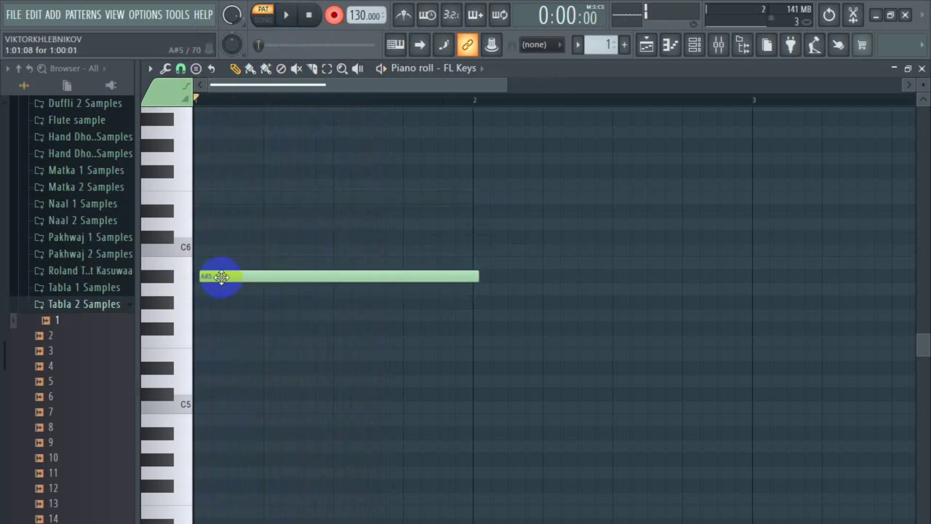
pyautogui.rightClick(218, 277)
pyautogui.click(196, 69)
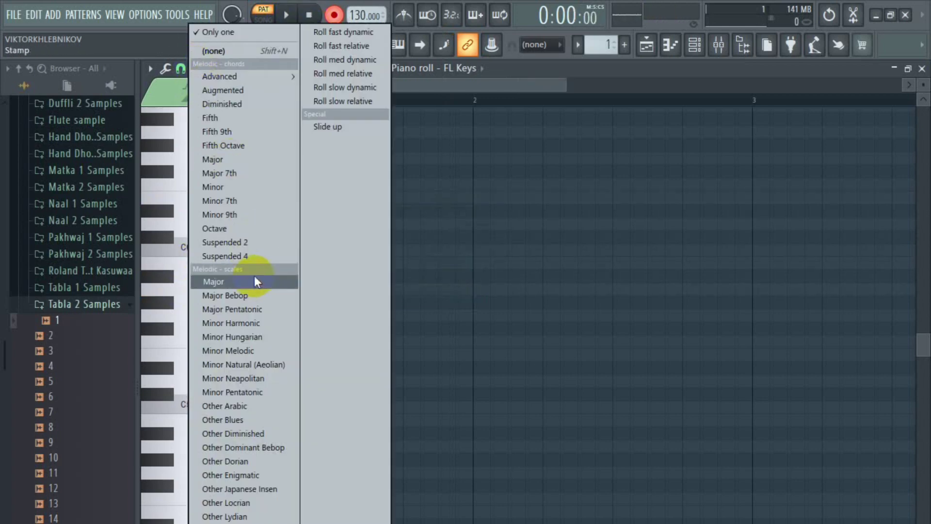
pyautogui.click(249, 242)
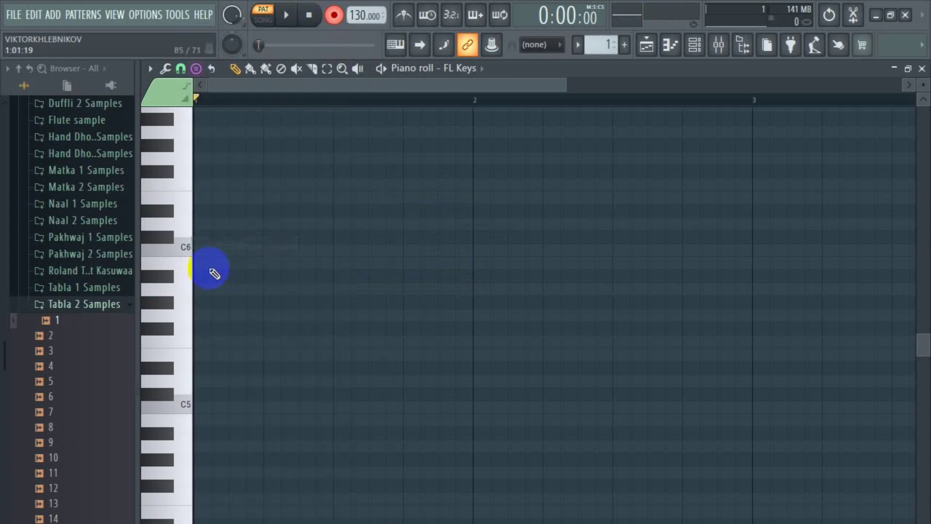
pyautogui.click(196, 69)
pyautogui.click(235, 242)
pyautogui.click(192, 248)
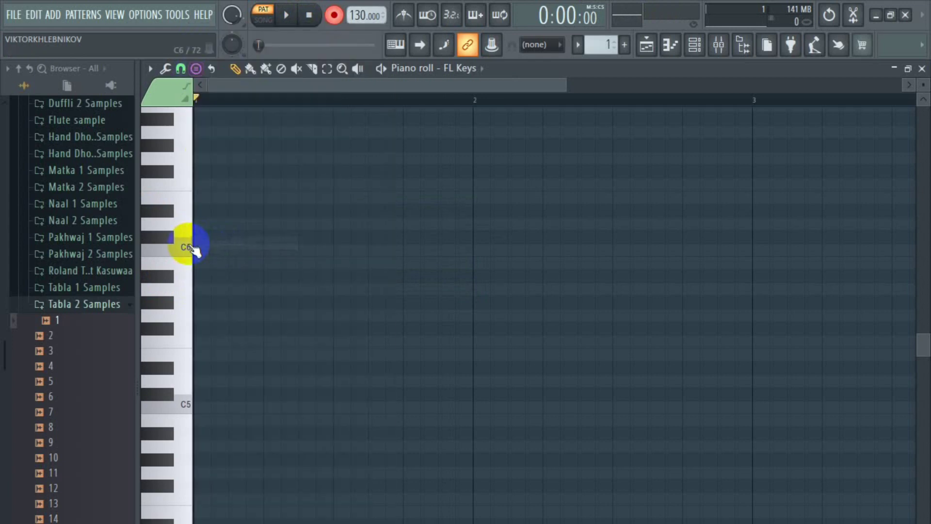
pyautogui.click(209, 277)
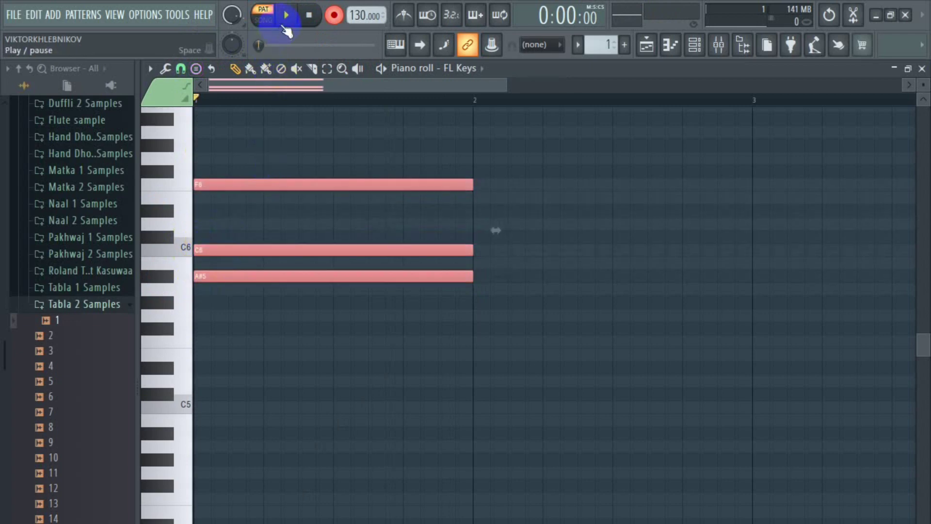
# Step: Audition the A#5 Suspended 2 chord repeatedly in short bursts in pattern mode
pyautogui.click(287, 28)
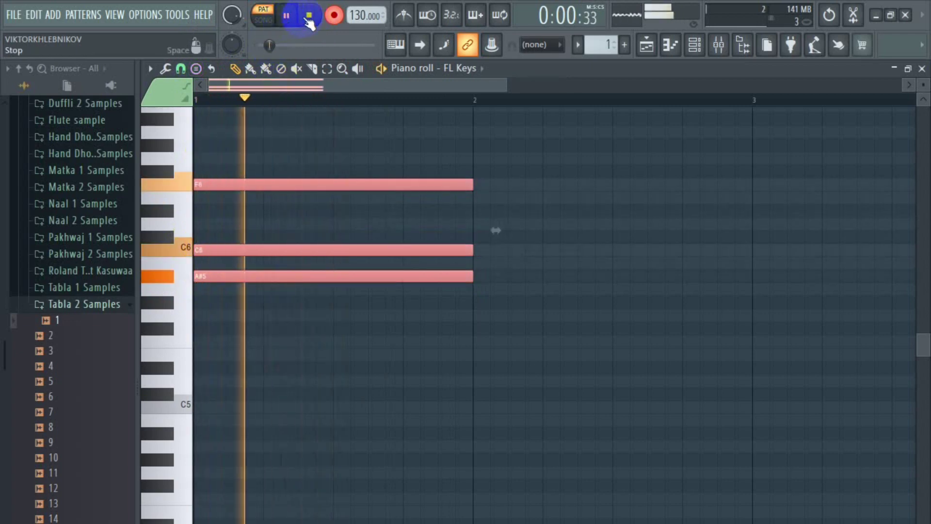
pyautogui.click(308, 19)
pyautogui.click(288, 17)
pyautogui.click(304, 20)
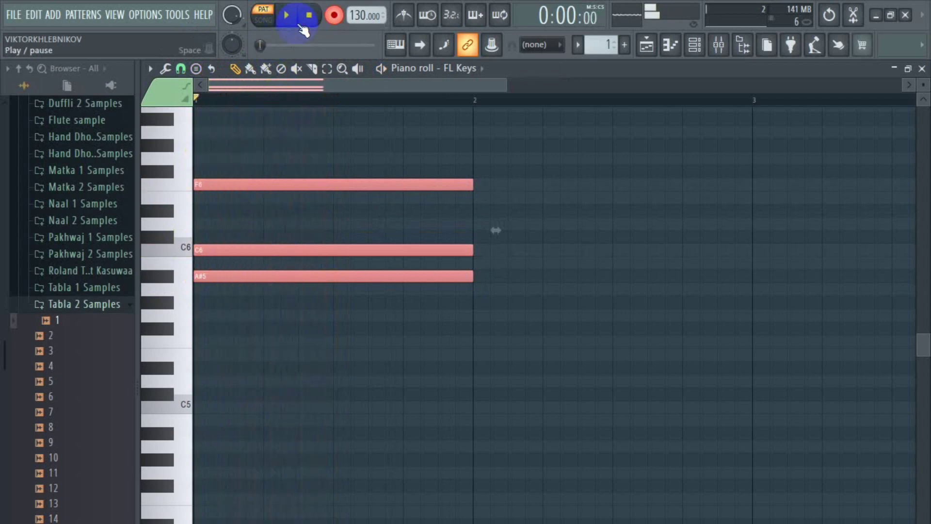
pyautogui.click(292, 20)
pyautogui.click(307, 20)
pyautogui.click(293, 19)
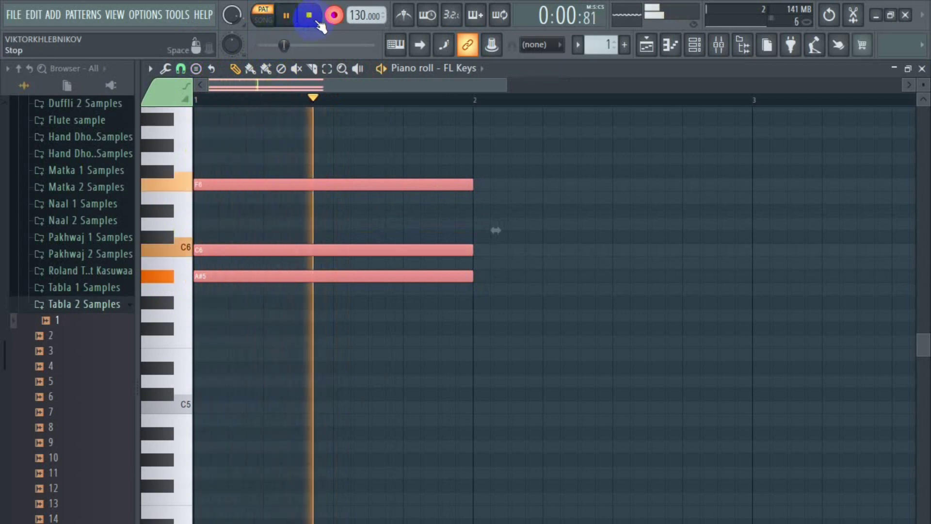
pyautogui.click(308, 15)
pyautogui.click(286, 15)
pyautogui.click(308, 15)
# Step: Replace the A#5 chord with a Suspended 2 chord, positioned with its root on B5 at the start of bar 1
pyautogui.hotkey('ctrl', 'a')
pyautogui.press('Delete')
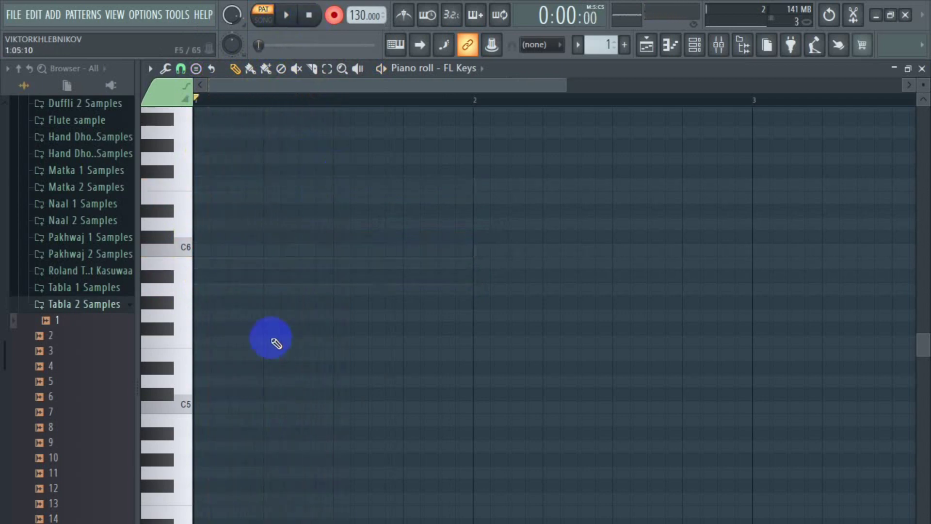
pyautogui.click(195, 70)
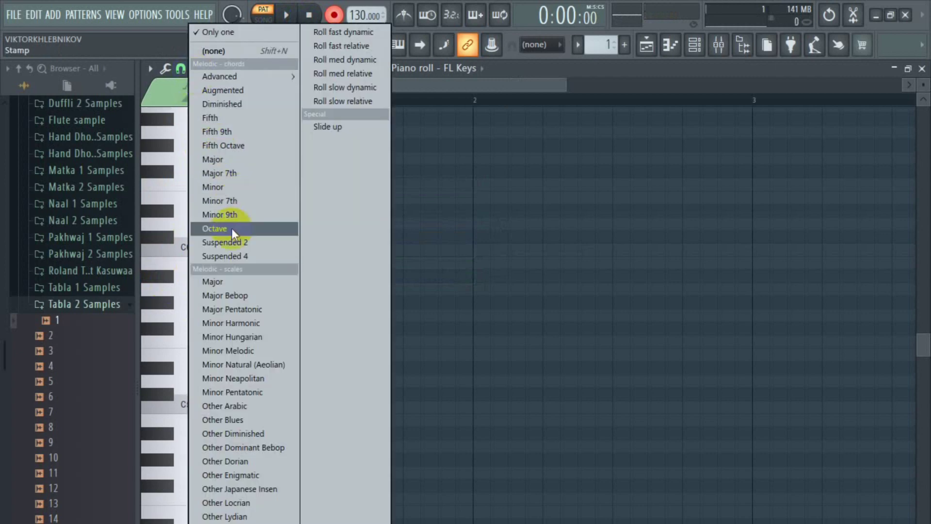
pyautogui.click(229, 243)
pyautogui.click(224, 210)
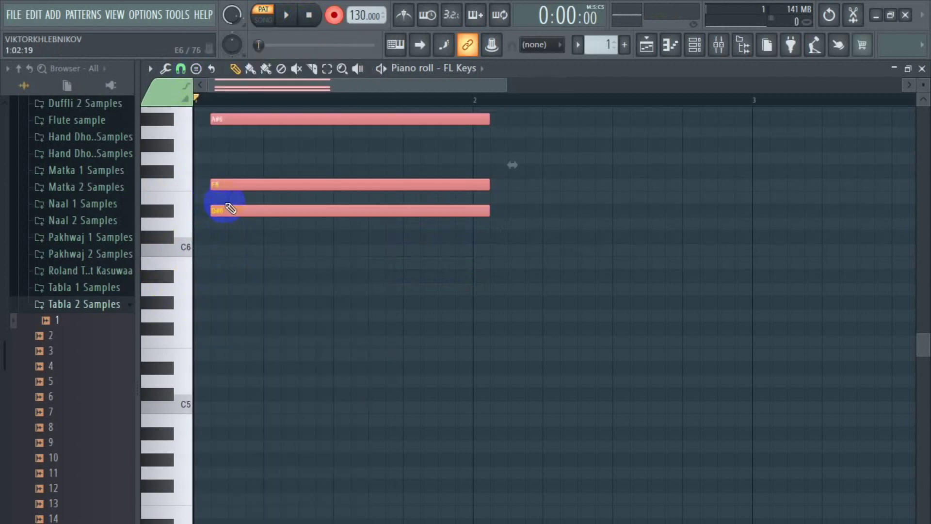
pyautogui.moveTo(225, 210); pyautogui.dragTo(199, 263)
# Step: Audition the B5 Suspended 2 chord repeatedly in short bursts in pattern mode
pyautogui.click(291, 20)
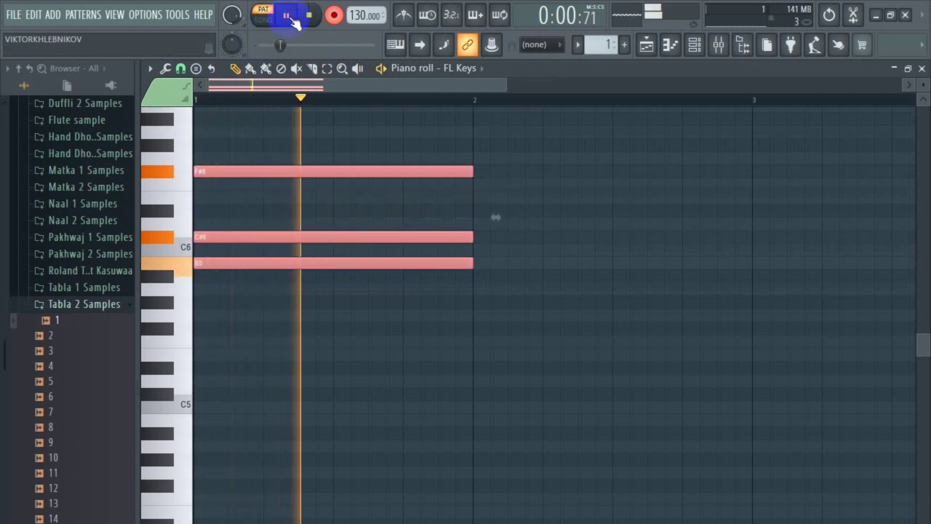
pyautogui.click(312, 19)
pyautogui.click(291, 19)
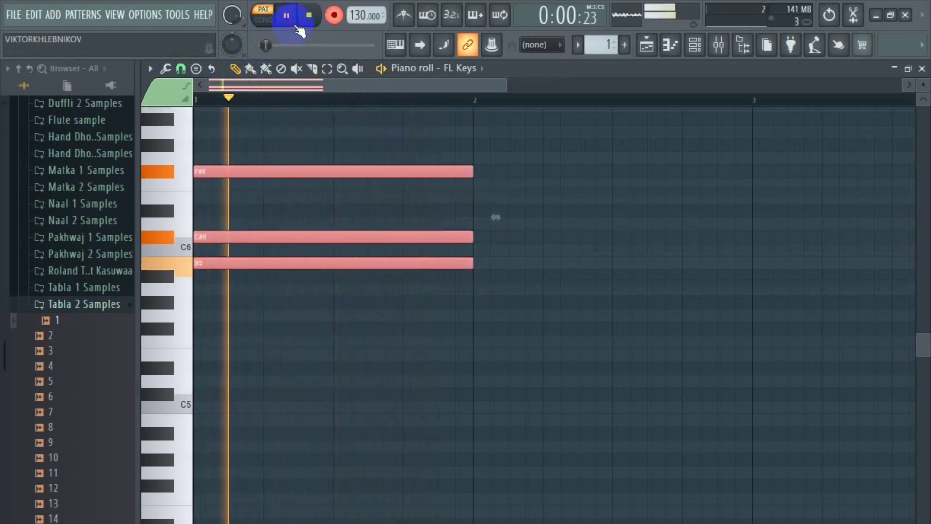
pyautogui.click(309, 19)
pyautogui.click(286, 16)
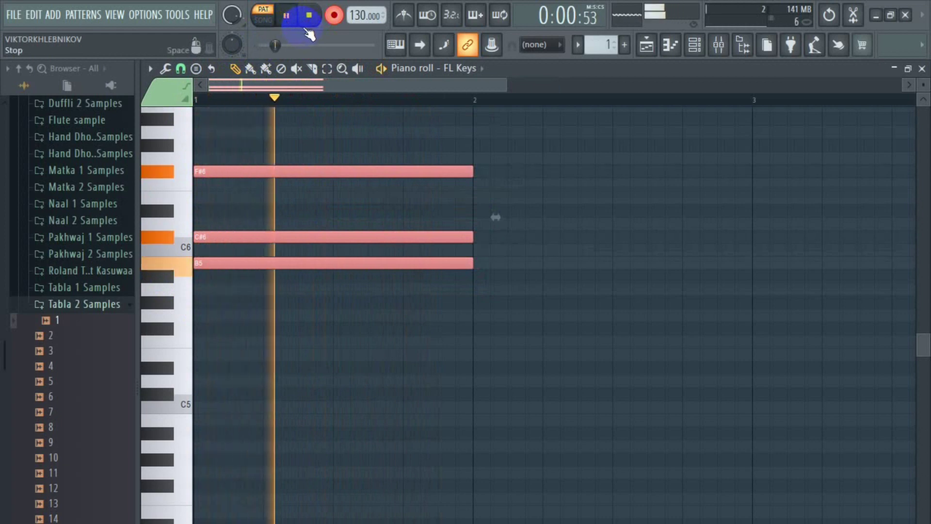
pyautogui.click(309, 15)
pyautogui.click(286, 15)
pyautogui.click(309, 16)
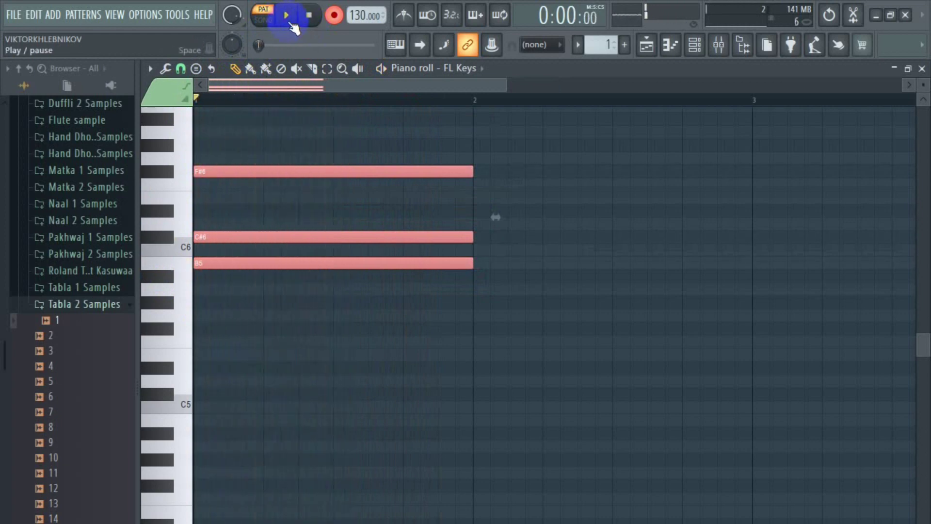
pyautogui.click(286, 15)
pyautogui.click(308, 15)
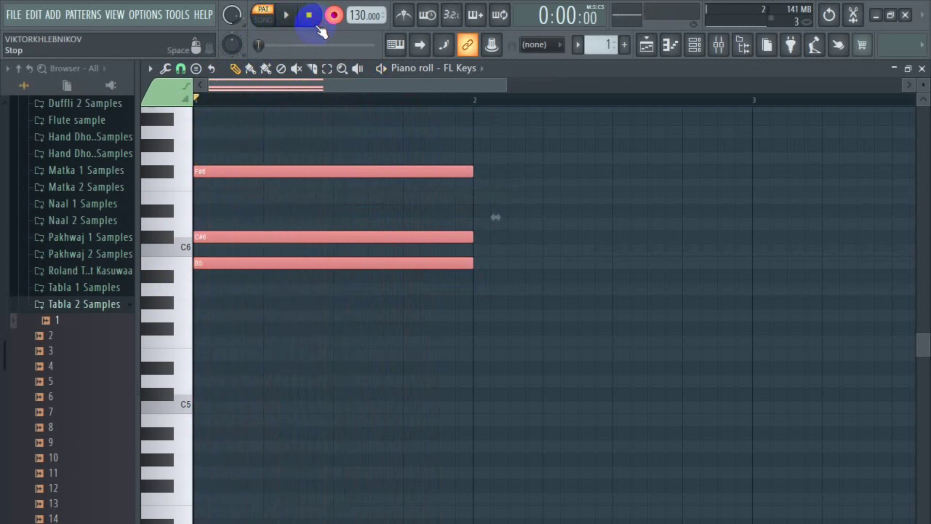
pyautogui.click(287, 16)
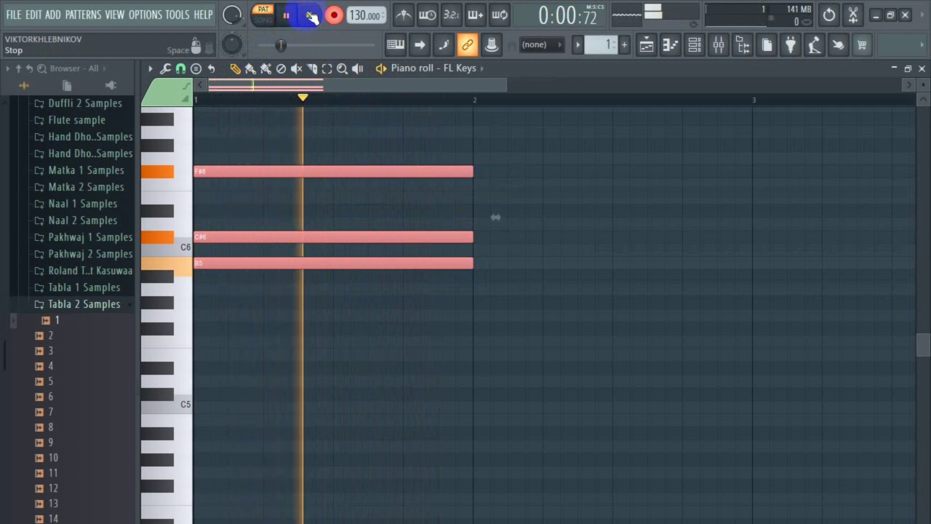
pyautogui.click(287, 16)
pyautogui.click(286, 15)
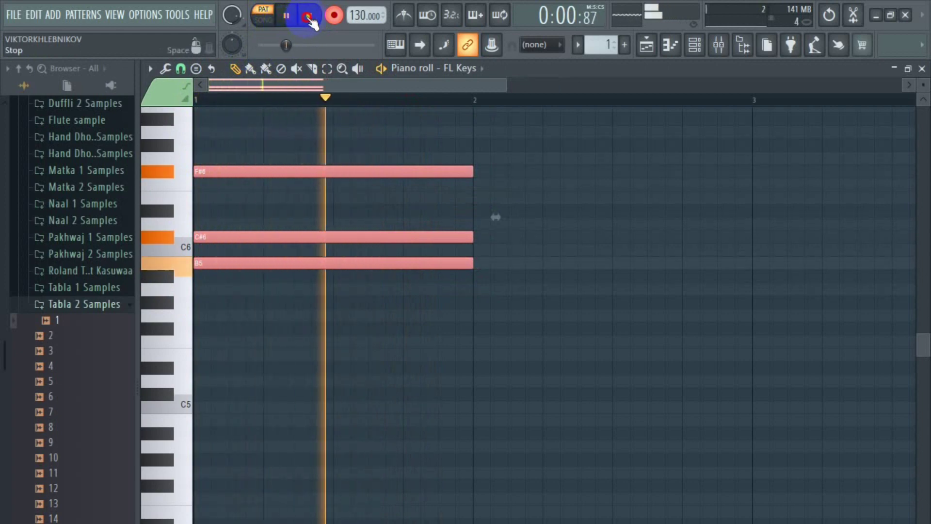
pyautogui.click(308, 16)
pyautogui.press('space')
pyautogui.click(308, 15)
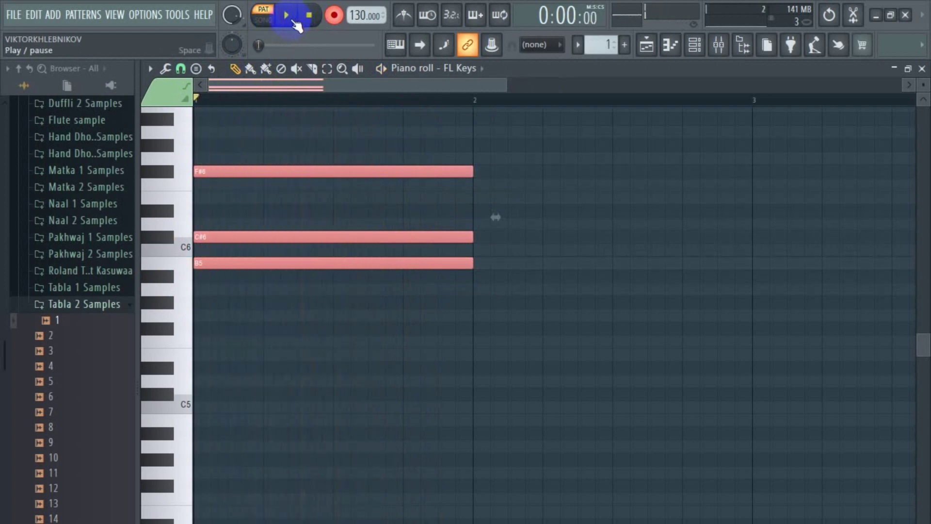
pyautogui.click(287, 16)
pyautogui.click(310, 16)
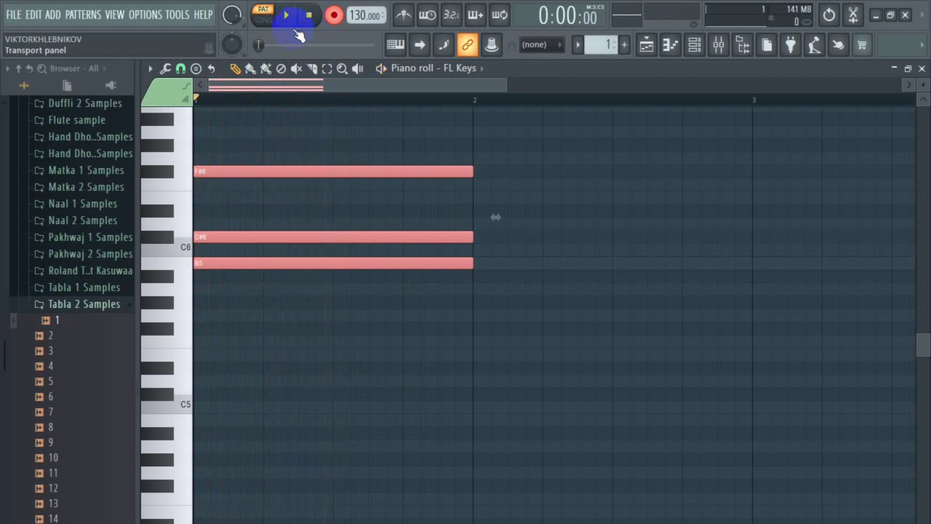
pyautogui.click(288, 16)
pyautogui.click(307, 16)
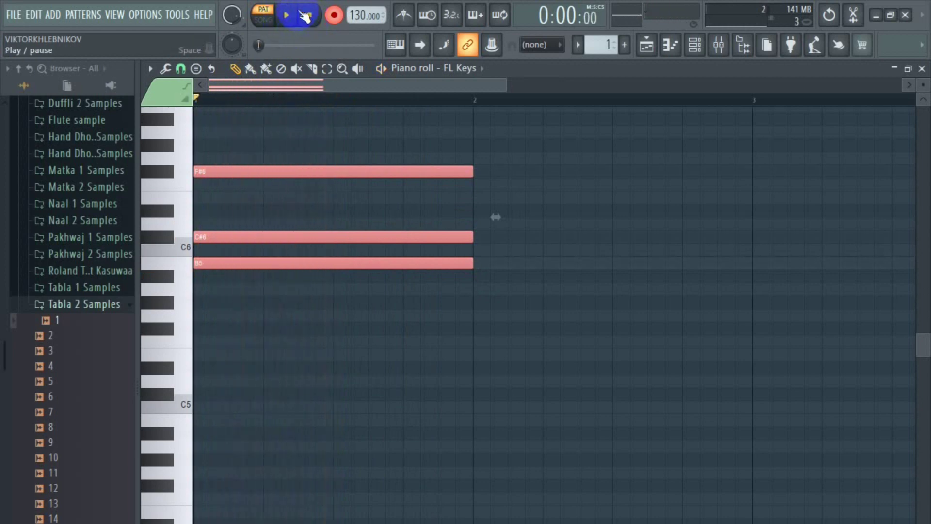